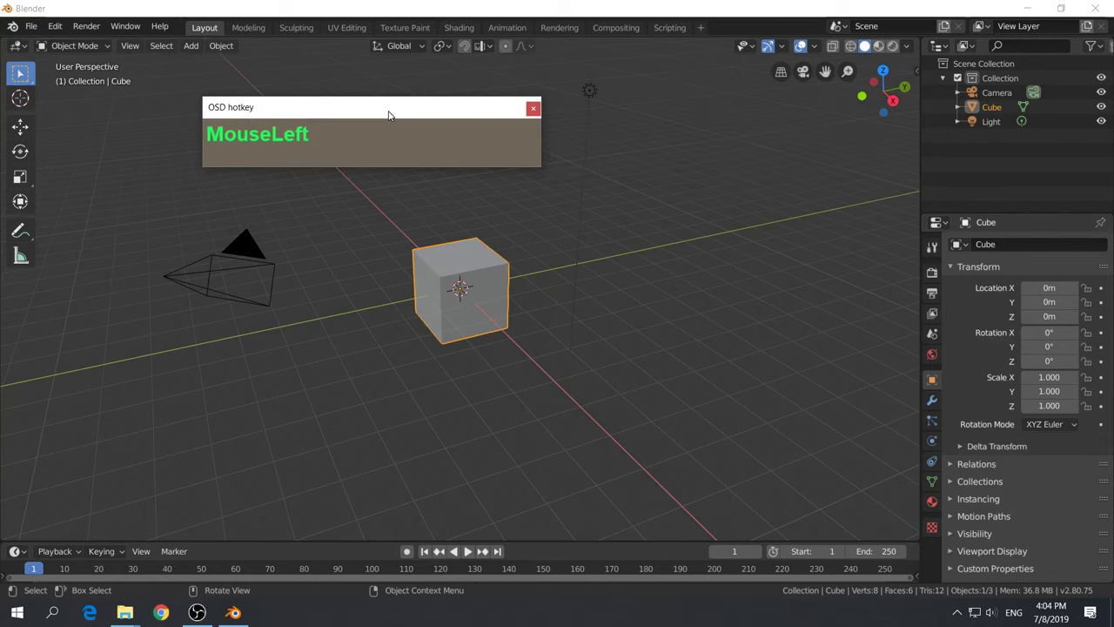
# Delete the default cube from the scene
pyautogui.click(624, 228)
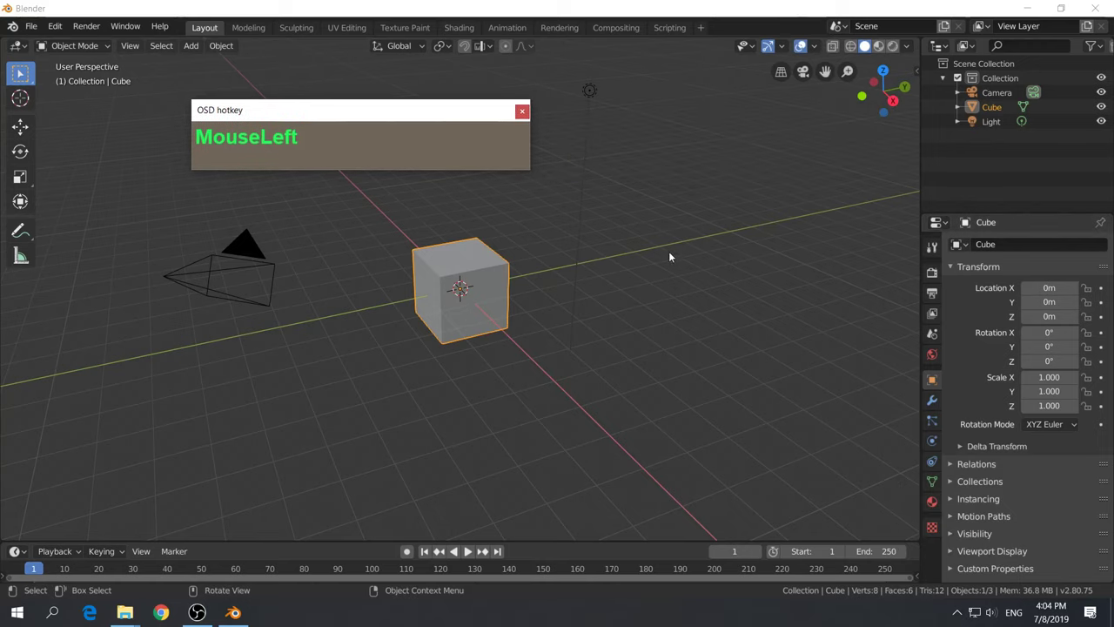
pyautogui.click(660, 336)
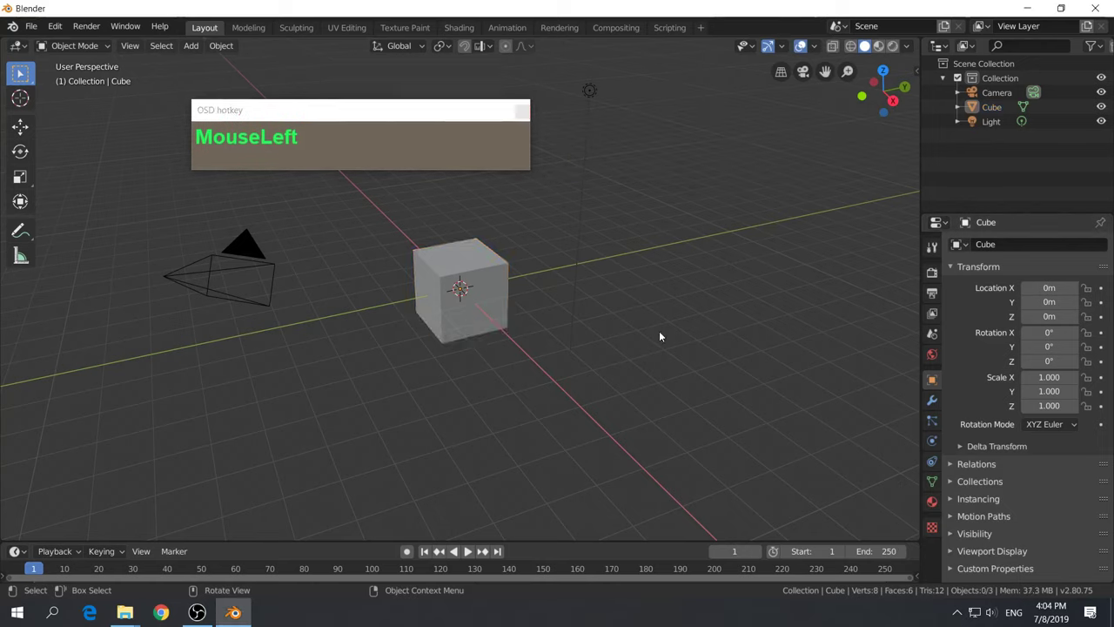
pyautogui.scroll(2, 583, 357)
pyautogui.moveTo(569, 375); pyautogui.dragTo(613, 334, button='middle')
pyautogui.click(594, 331)
pyautogui.moveTo(398, 144); pyautogui.dragTo(663, 144)
pyautogui.keyDown('shift'); pyautogui.moveTo(593, 194); pyautogui.dragTo(568, 313, button='middle'); pyautogui.keyUp('shift')
pyautogui.scroll(-5, 572, 287)
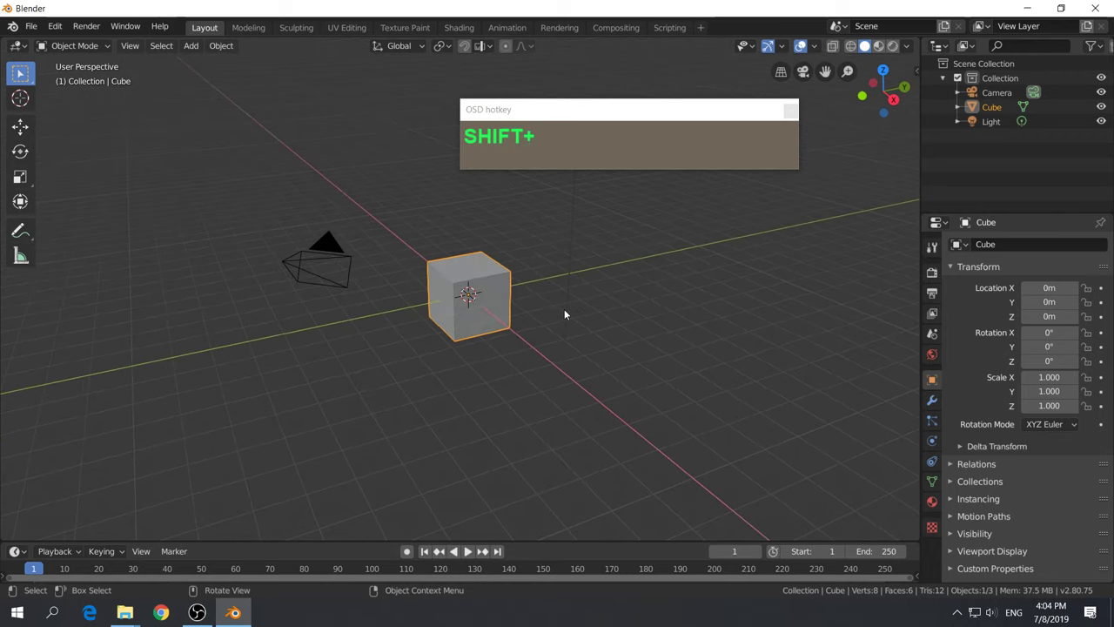
pyautogui.press('x')
pyautogui.click(570, 303)
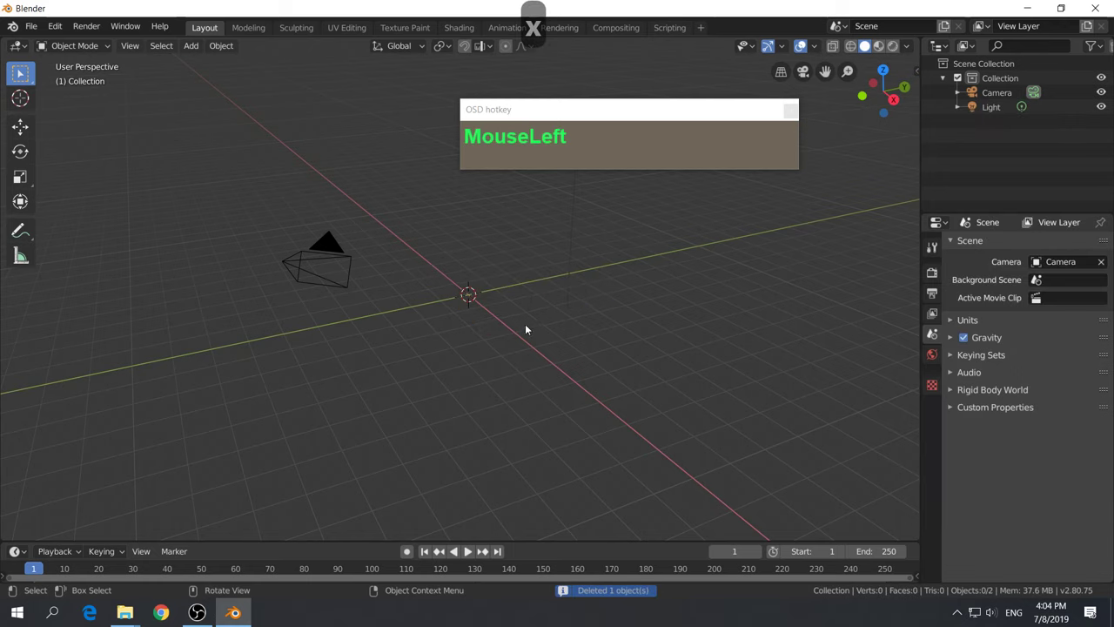
# Add a cylinder mesh at the scene origin
pyautogui.scroll(2, 587, 326)
pyautogui.keyDown('shift'); pyautogui.moveTo(558, 323); pyautogui.dragTo(585, 272, button='middle'); pyautogui.keyUp('shift')
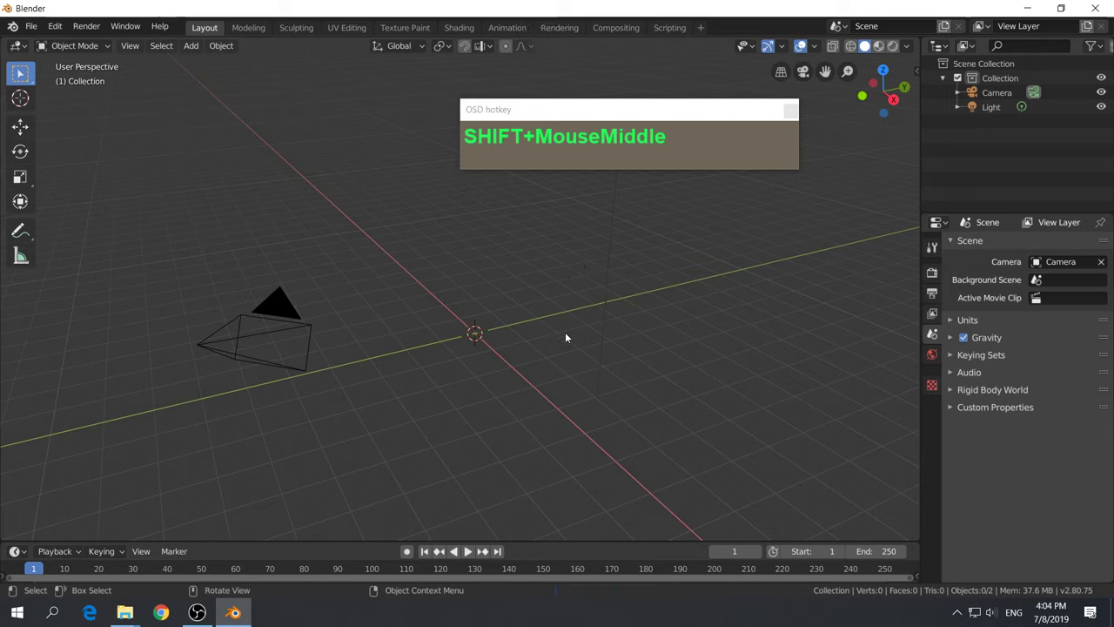
pyautogui.hotkey('shift', 'a')
pyautogui.moveTo(541, 309)
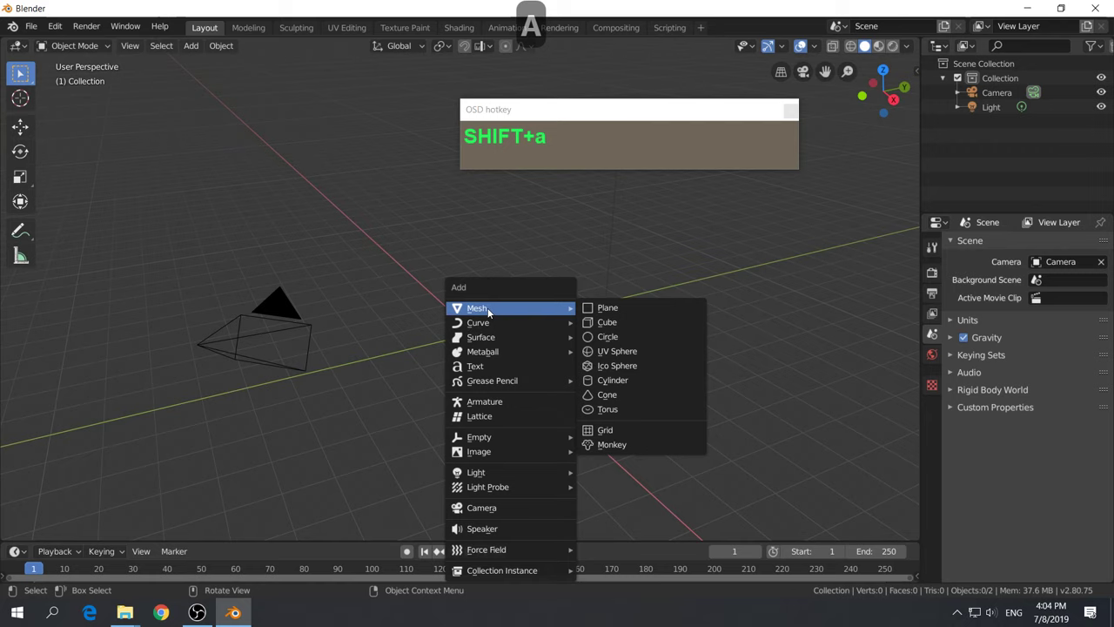
pyautogui.click(621, 382)
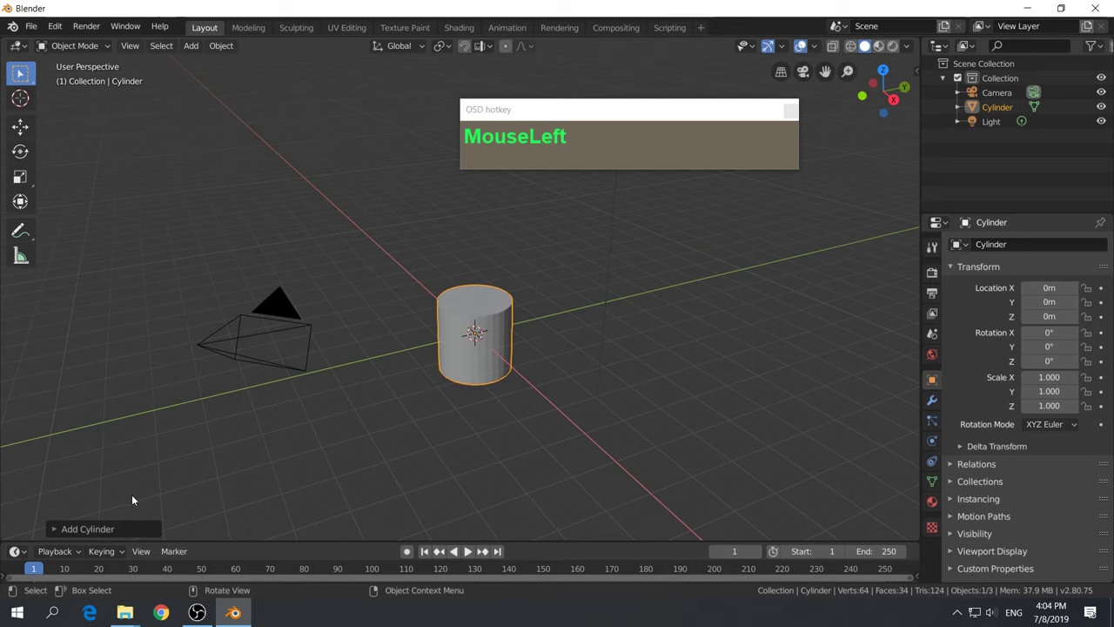
# Set the new cylinder to 8 vertices with the Triangle Fan cap fill type
pyautogui.click(55, 528)
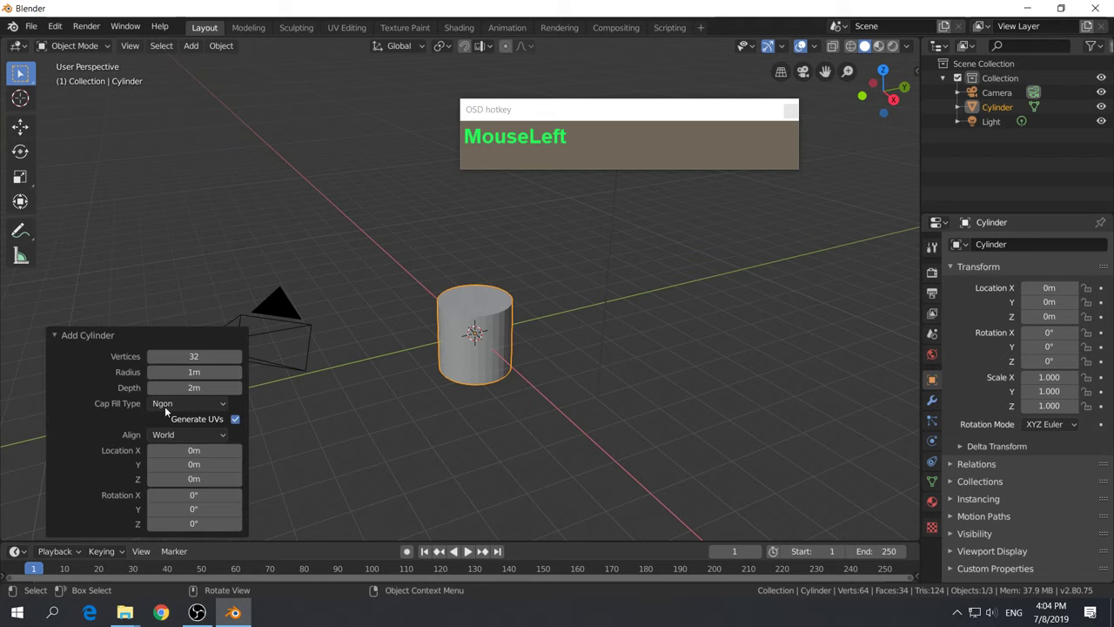
pyautogui.click(196, 358)
pyautogui.write('8')
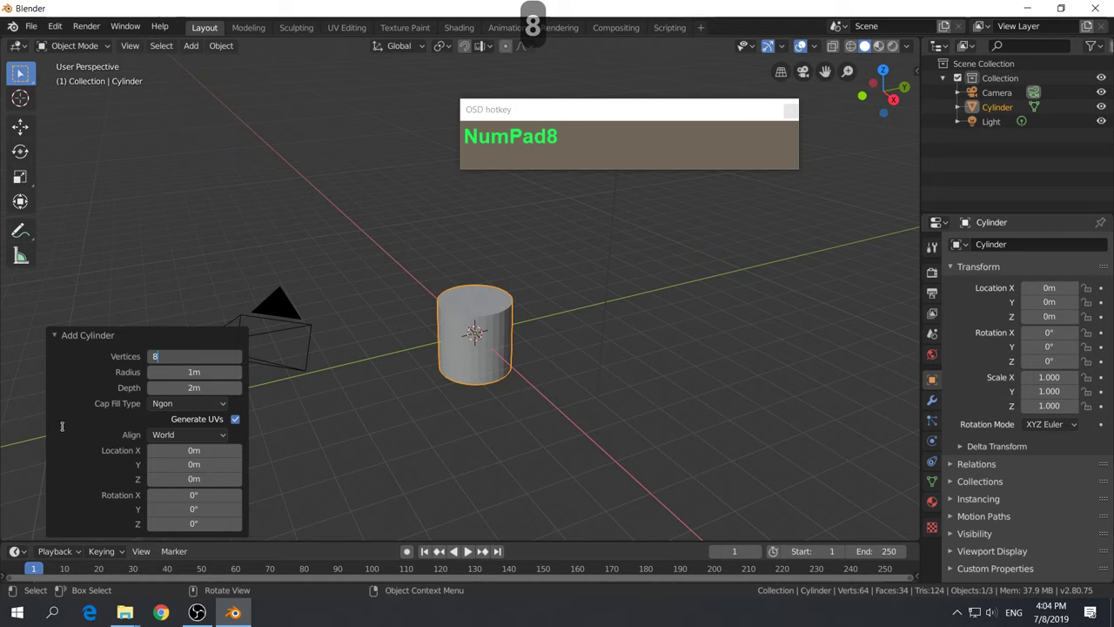
pyautogui.click(180, 408)
pyautogui.click(176, 404)
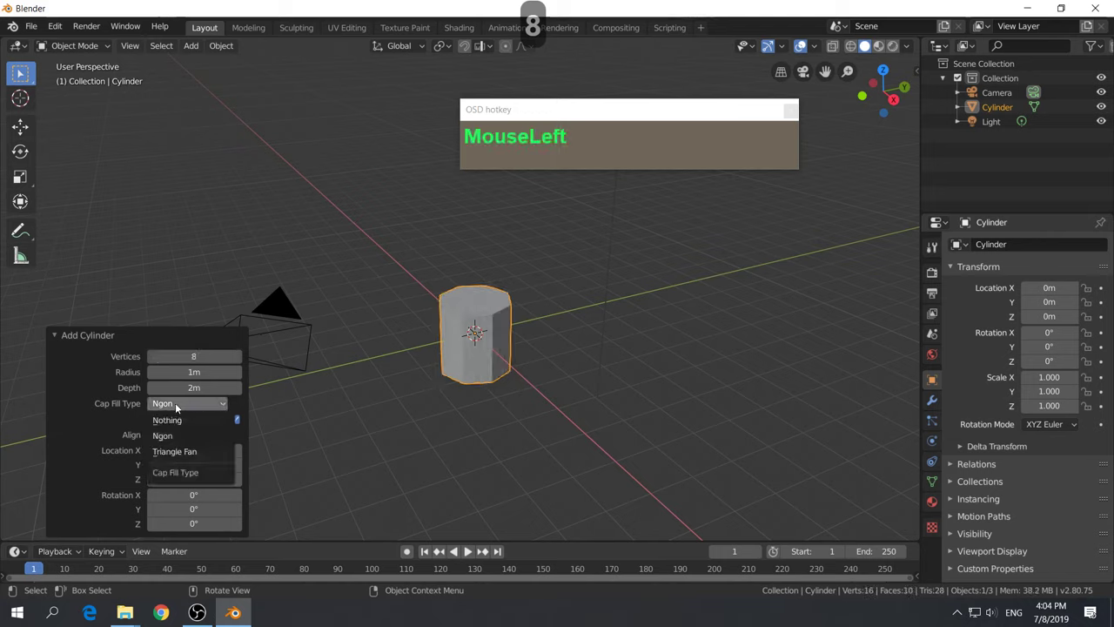
pyautogui.click(193, 451)
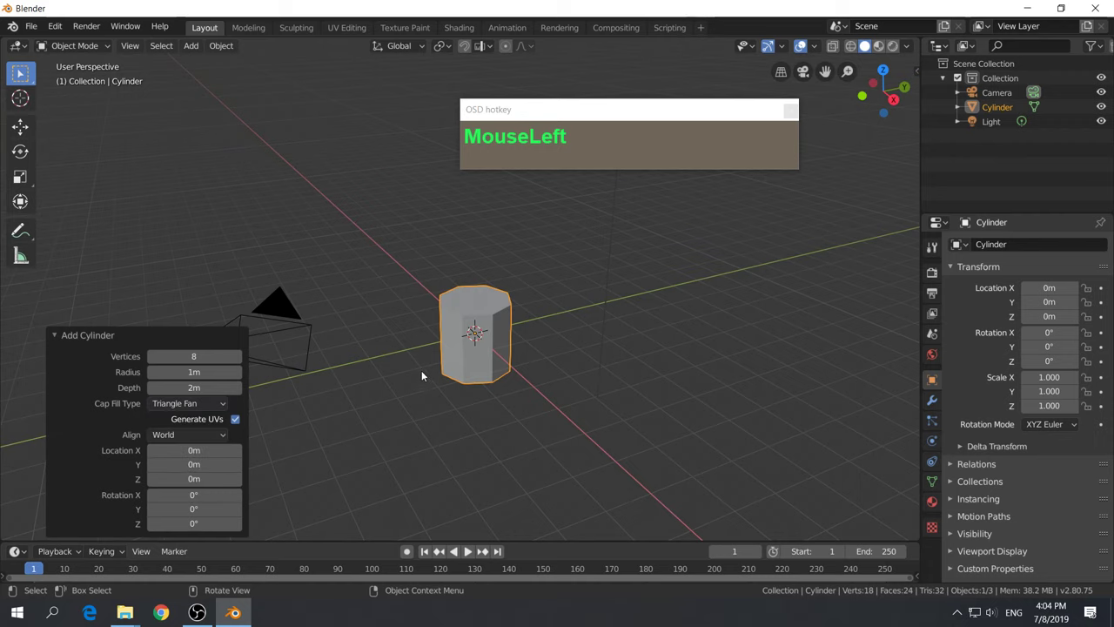
# Deselect the cylinder and display the viewport in wireframe shading
pyautogui.scroll(2, 421, 380)
pyautogui.middleClick(571, 335)
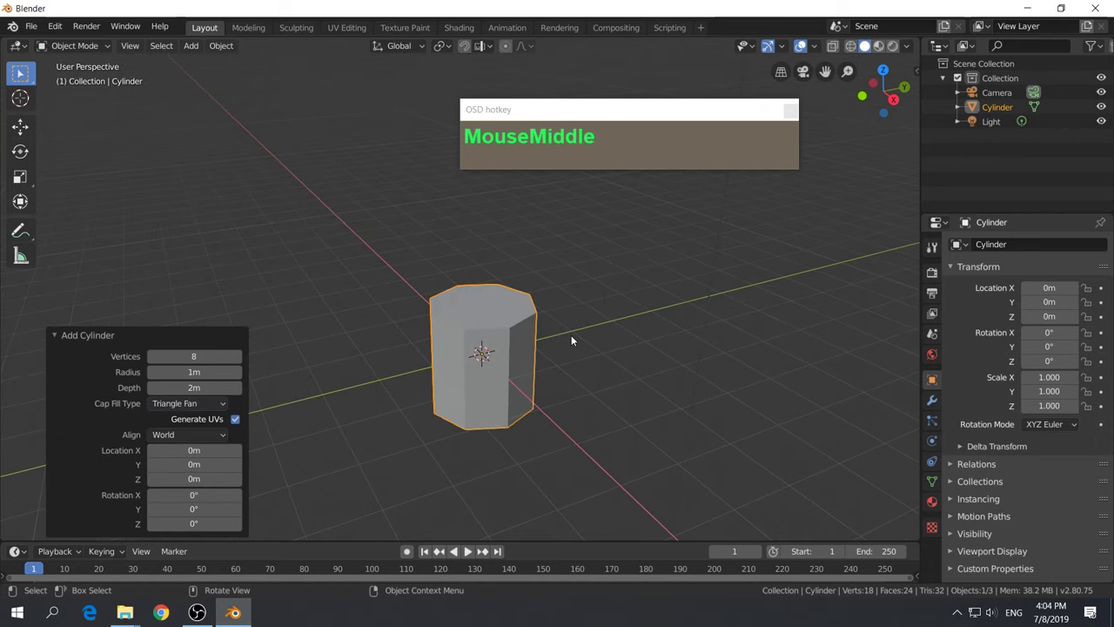
pyautogui.click(569, 351)
pyautogui.press('z')
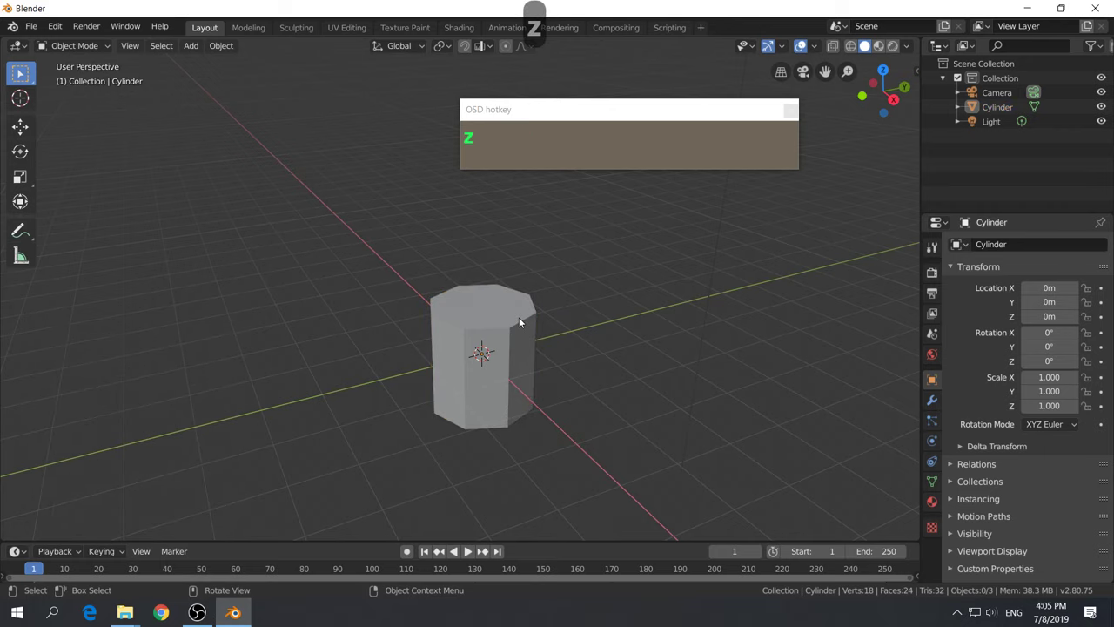
pyautogui.press('z')
pyautogui.click(407, 319)
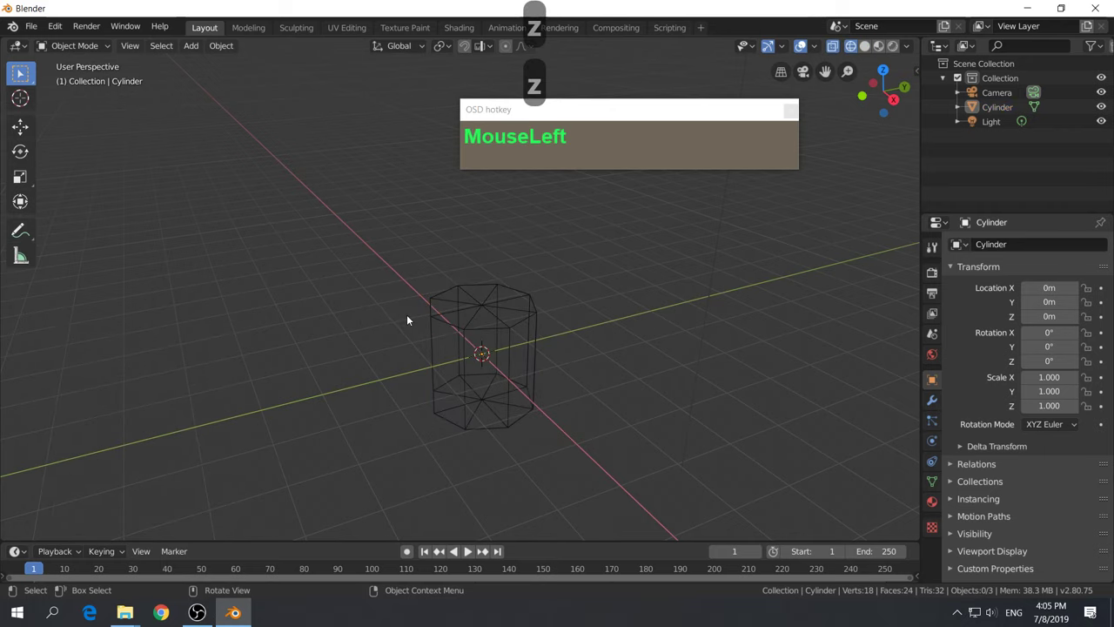
# Examine the wireframe of the eight-sided cylinder and its triangle-fan caps from several angles
pyautogui.moveTo(492, 368); pyautogui.dragTo(566, 426, button='middle')
pyautogui.moveTo(581, 382); pyautogui.dragTo(599, 400, button='middle')
pyautogui.scroll(-2, 581, 359)
pyautogui.scroll(3, 570, 329)
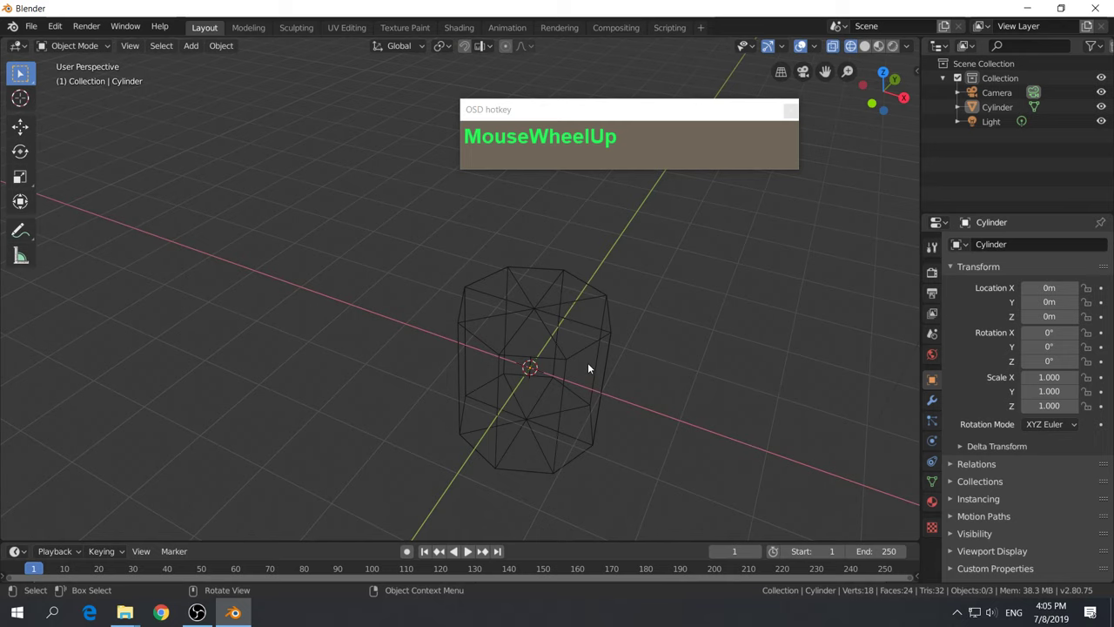
pyautogui.moveTo(630, 405)
pyautogui.mouseDown(button='middle')
pyautogui.moveTo(615, 315)
pyautogui.moveTo(616, 401)
pyautogui.mouseUp(button='middle')
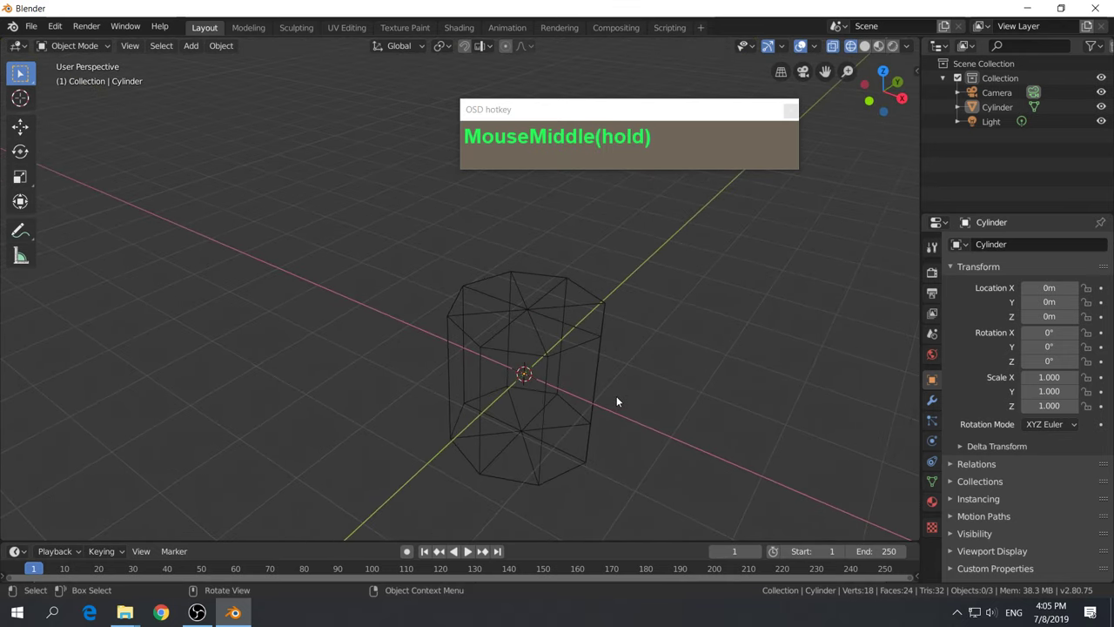
pyautogui.moveTo(544, 385); pyautogui.dragTo(586, 316, button='middle')
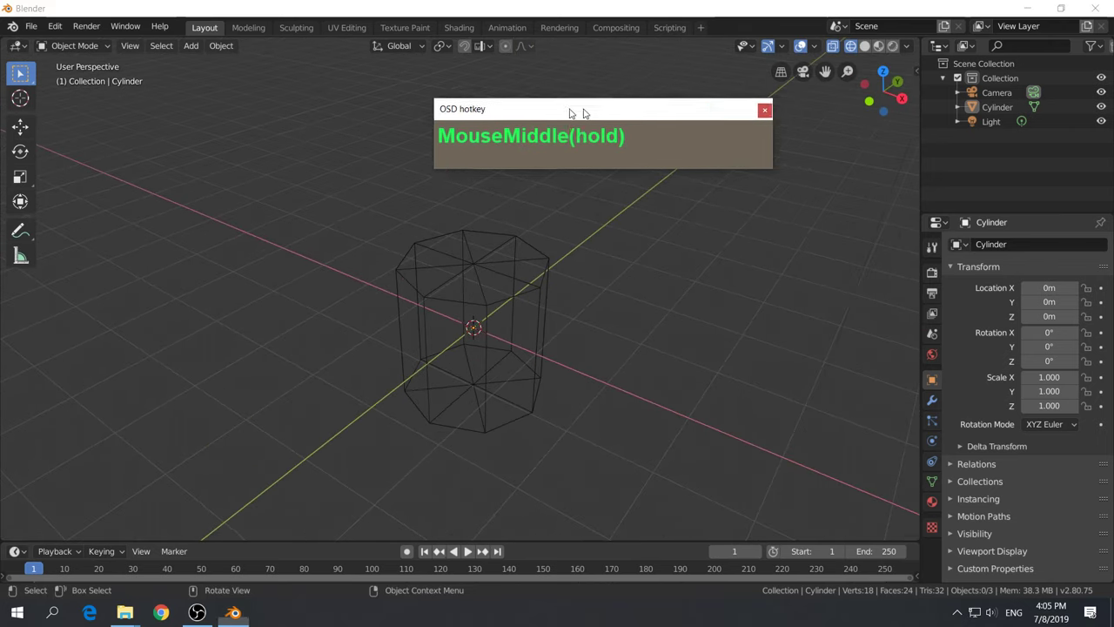
pyautogui.moveTo(589, 110); pyautogui.dragTo(398, 91)
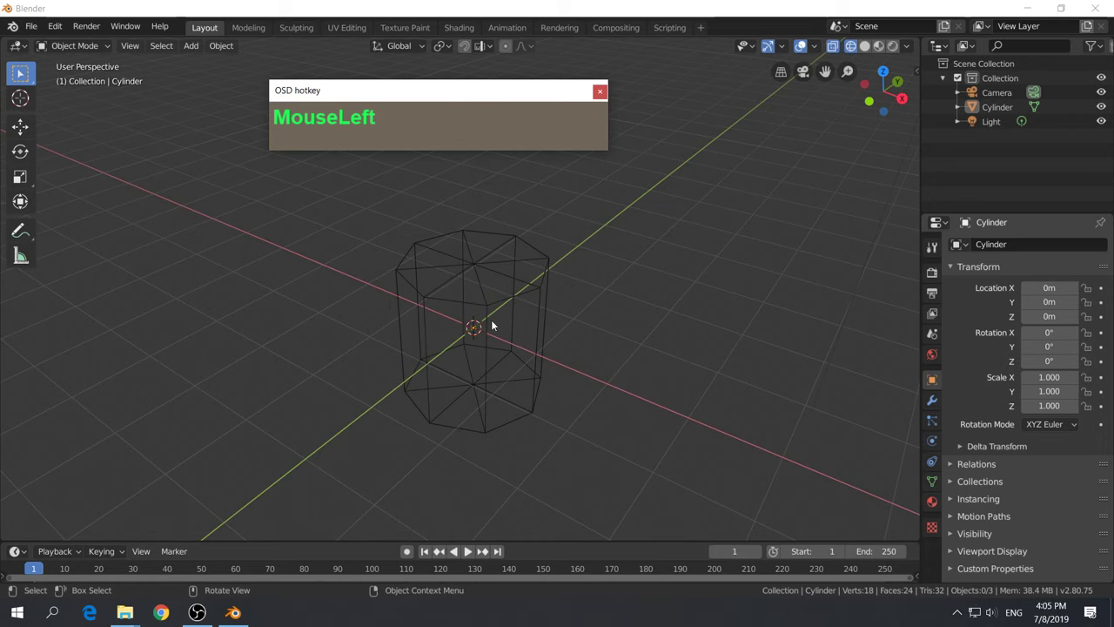
pyautogui.moveTo(607, 359); pyautogui.dragTo(428, 256, button='middle')
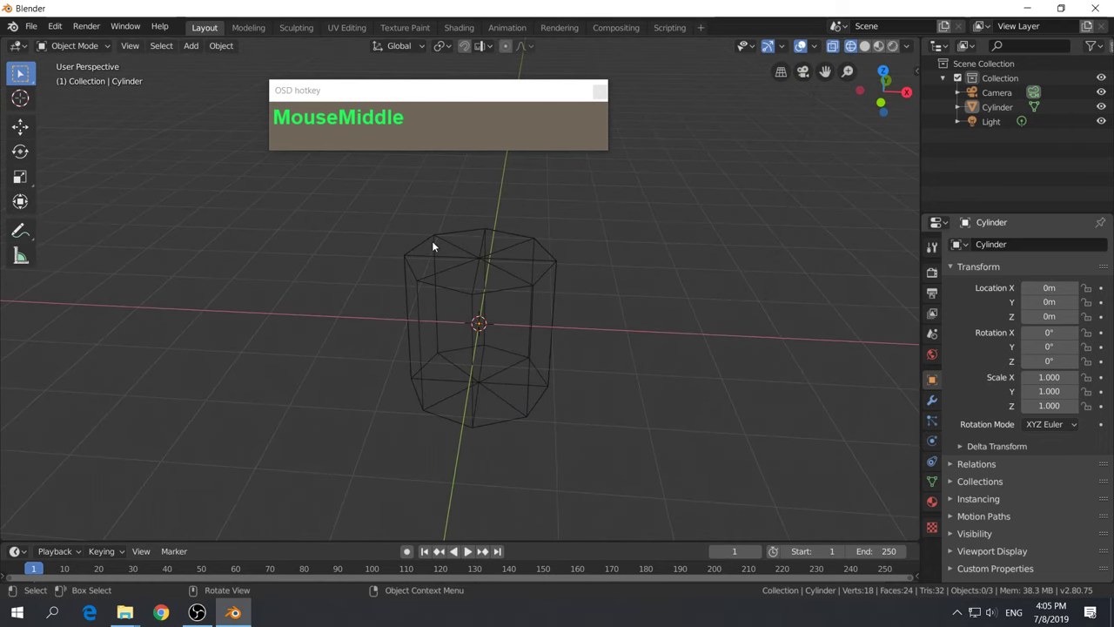
pyautogui.moveTo(445, 380); pyautogui.dragTo(583, 256, button='middle')
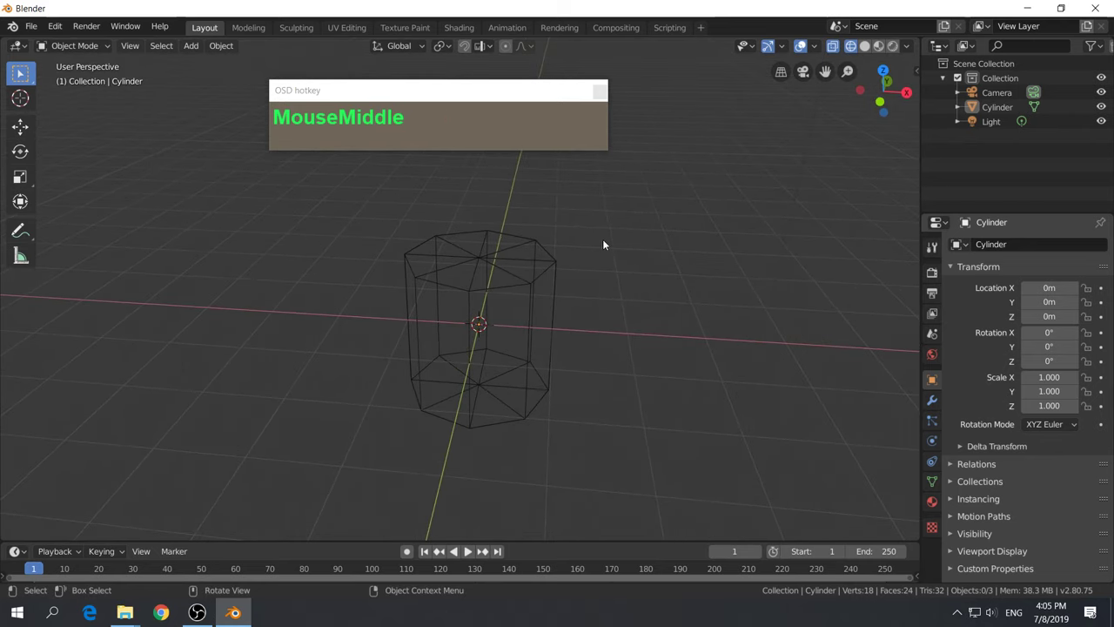
# Return the viewport to solid shading
pyautogui.press('z')
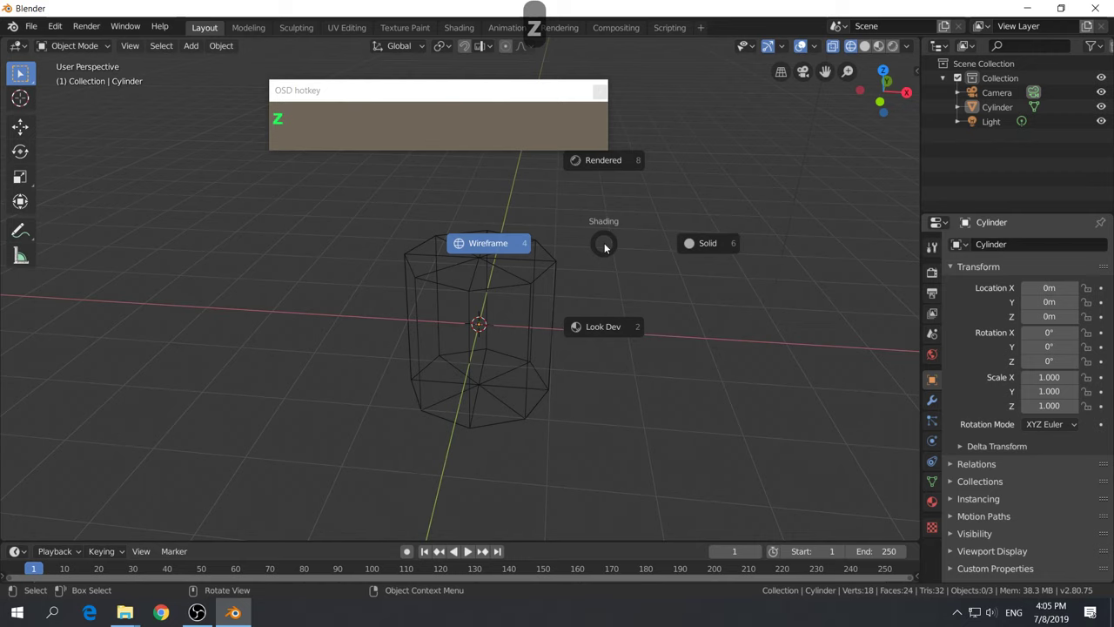
pyautogui.click(620, 245)
pyautogui.middleClick(588, 317)
pyautogui.moveTo(588, 323); pyautogui.dragTo(619, 269, button='middle')
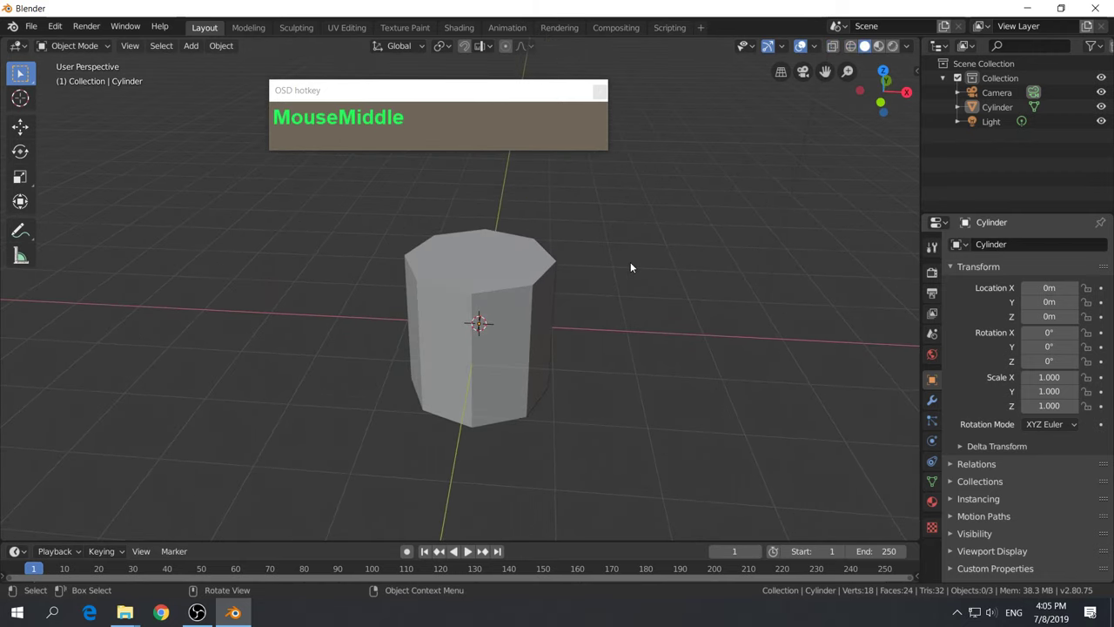
# Enter Edit Mode on the cylinder and try to box-select its negative X half in vertex selection mode
pyautogui.press('Tab')
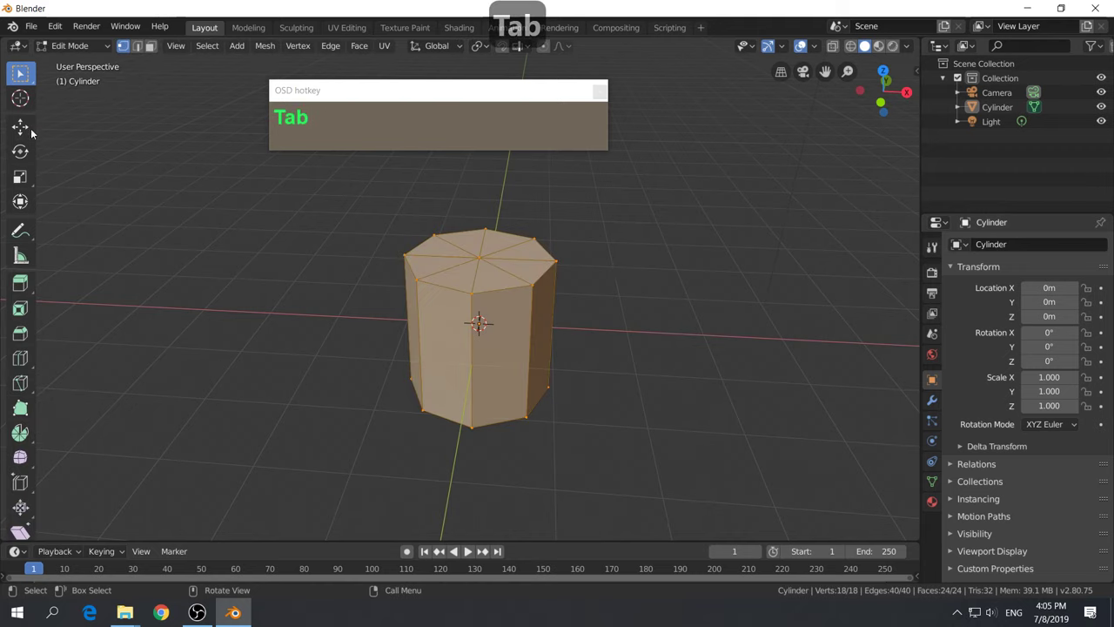
pyautogui.moveTo(381, 317); pyautogui.dragTo(457, 302, button='middle')
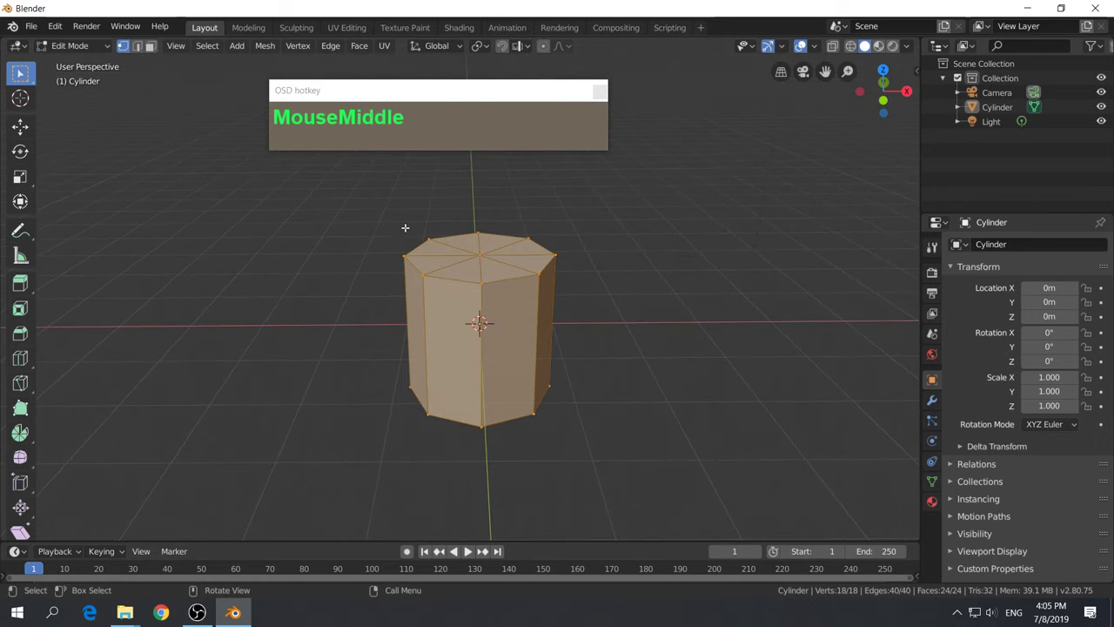
pyautogui.click(358, 217)
pyautogui.moveTo(343, 202); pyautogui.dragTo(465, 484)
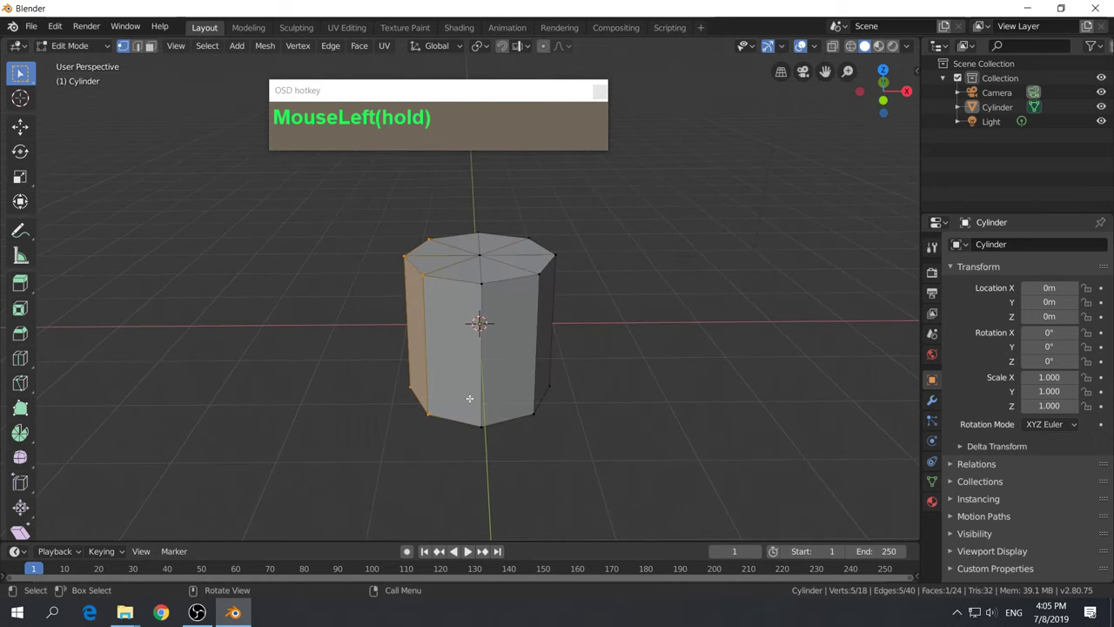
pyautogui.moveTo(348, 192); pyautogui.dragTo(457, 488)
pyautogui.moveTo(429, 345); pyautogui.dragTo(440, 320, button='middle')
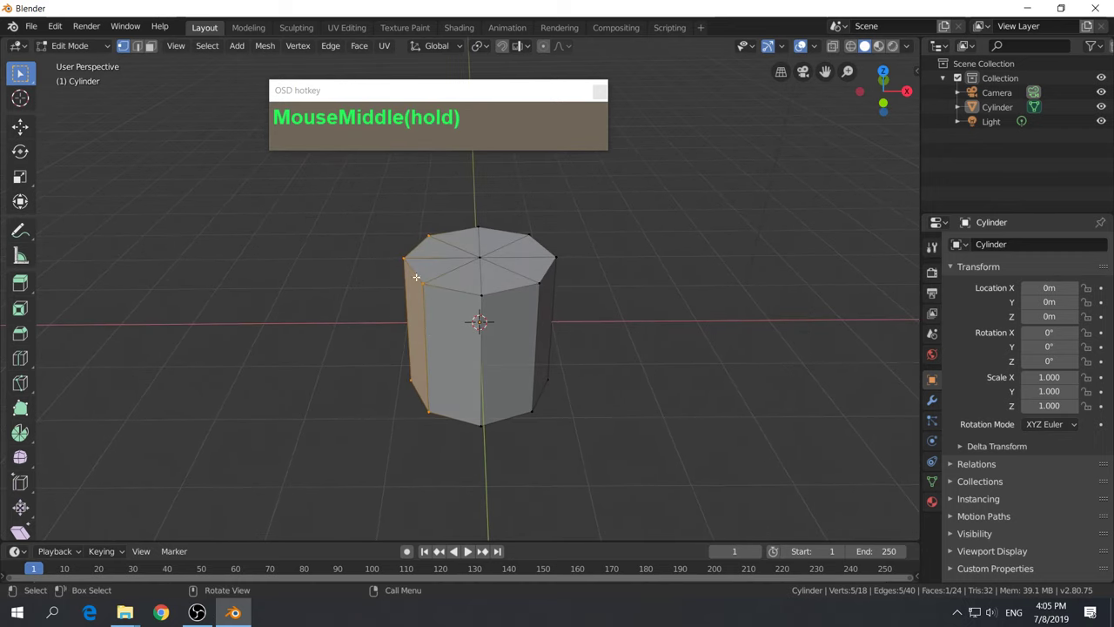
pyautogui.moveTo(435, 268); pyautogui.dragTo(435, 270, button='middle')
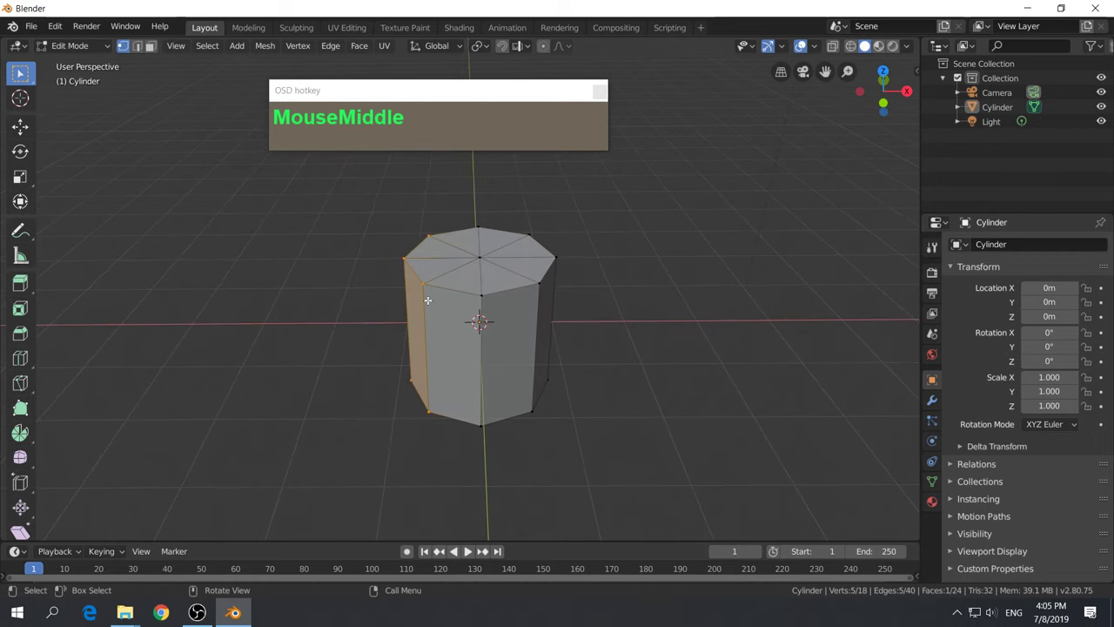
# Change to face selection mode and box-select the visible faces on the cylinder's negative X half
pyautogui.click(151, 46)
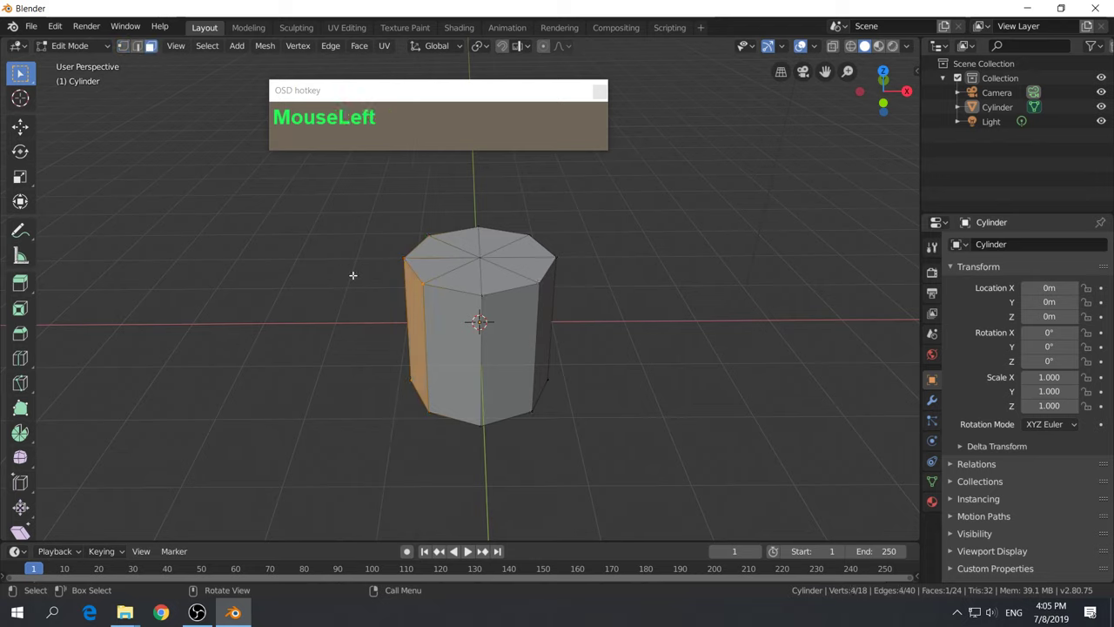
pyautogui.moveTo(347, 195); pyautogui.dragTo(483, 469)
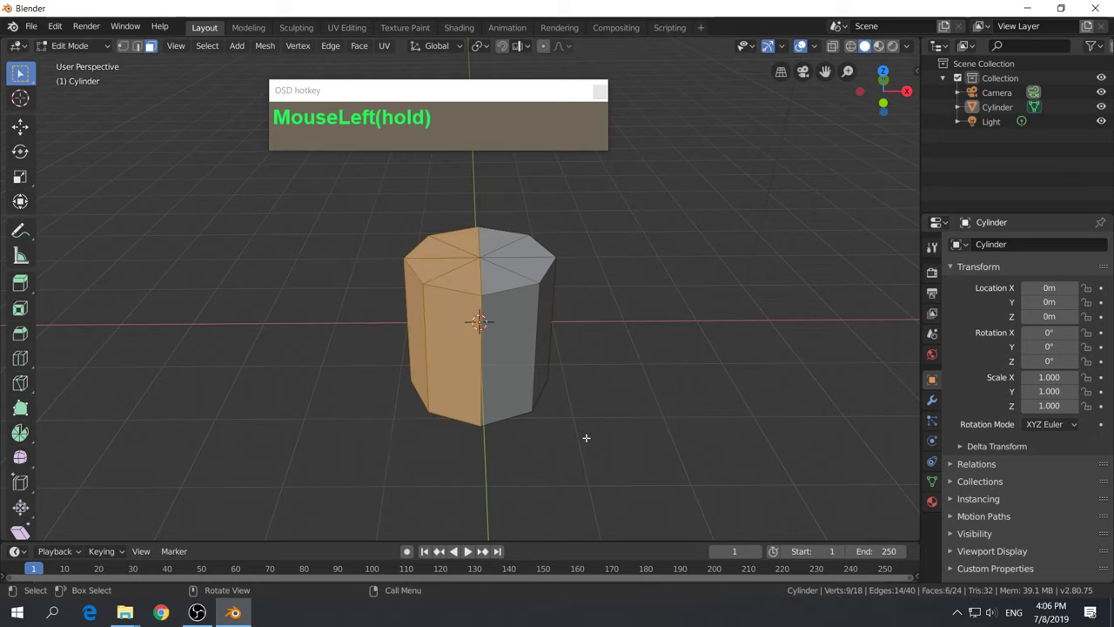
pyautogui.moveTo(604, 431); pyautogui.dragTo(599, 327, button='middle')
pyautogui.moveTo(457, 349); pyautogui.dragTo(461, 465, button='middle')
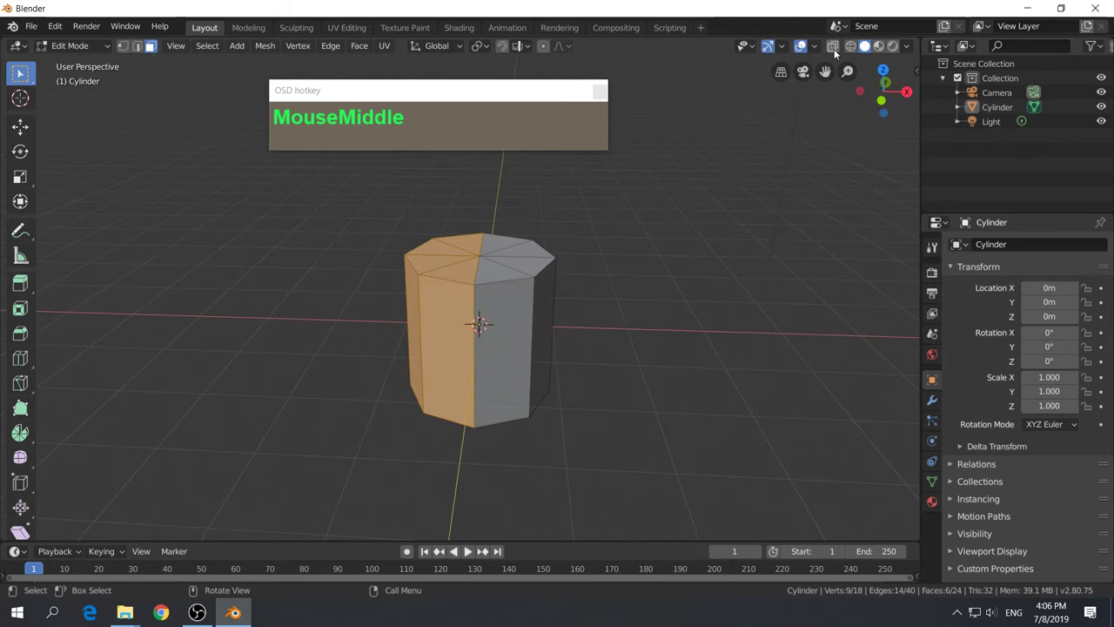
# Enable X-ray and delete all faces of the cylinder's negative X half, including the hidden ones
pyautogui.click(833, 47)
pyautogui.moveTo(727, 249)
pyautogui.mouseDown(button='middle')
pyautogui.moveTo(742, 233)
pyautogui.moveTo(731, 235)
pyautogui.mouseUp(button='middle')
pyautogui.moveTo(316, 194); pyautogui.dragTo(471, 516)
pyautogui.moveTo(705, 340); pyautogui.dragTo(701, 340, button='middle')
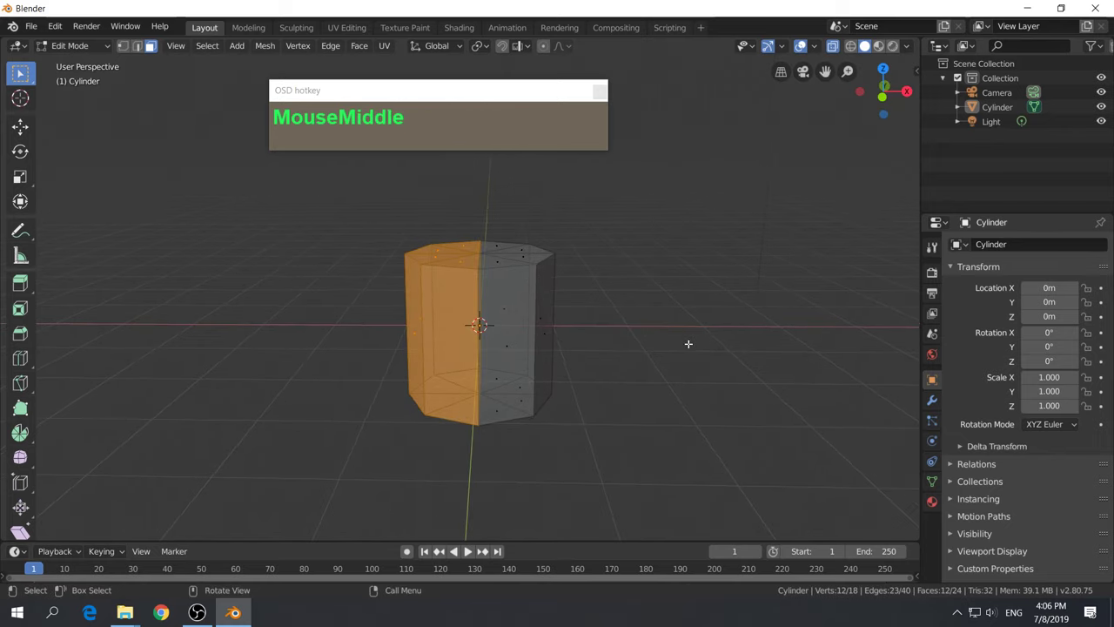
pyautogui.press('x')
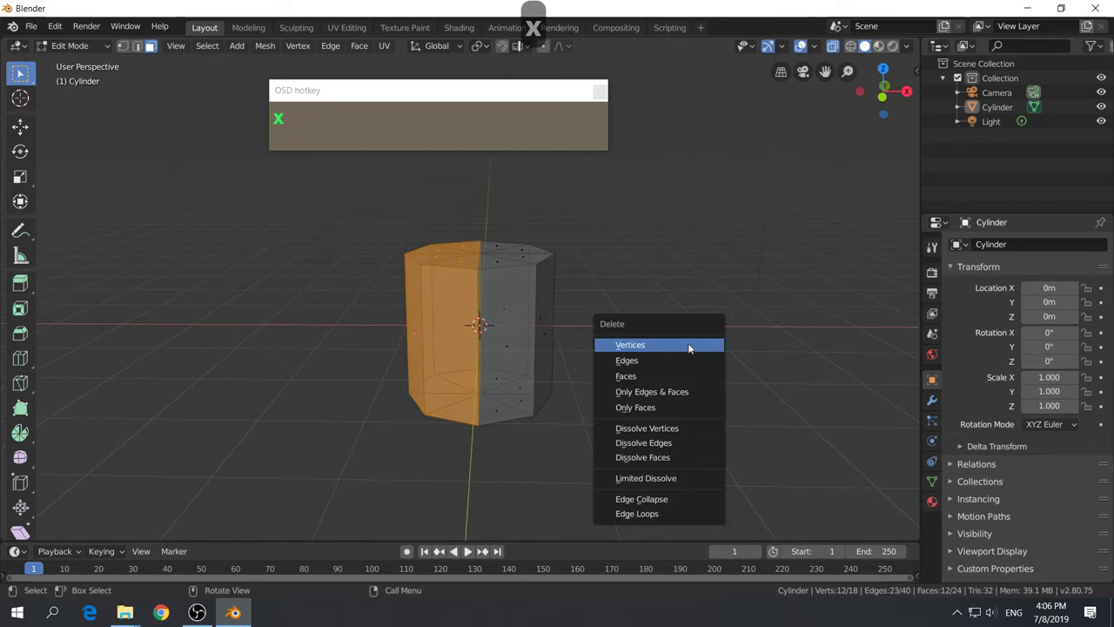
pyautogui.click(655, 376)
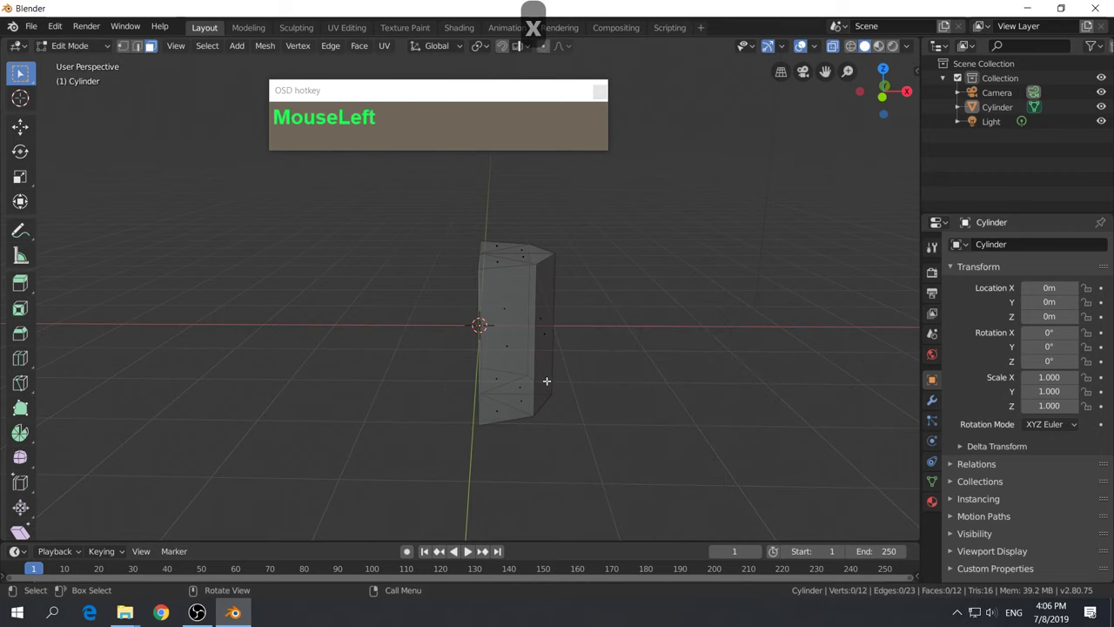
# Select the four triangular faces of the half cylinder's bottom cap and delete them
pyautogui.moveTo(529, 381); pyautogui.dragTo(599, 408, button='middle')
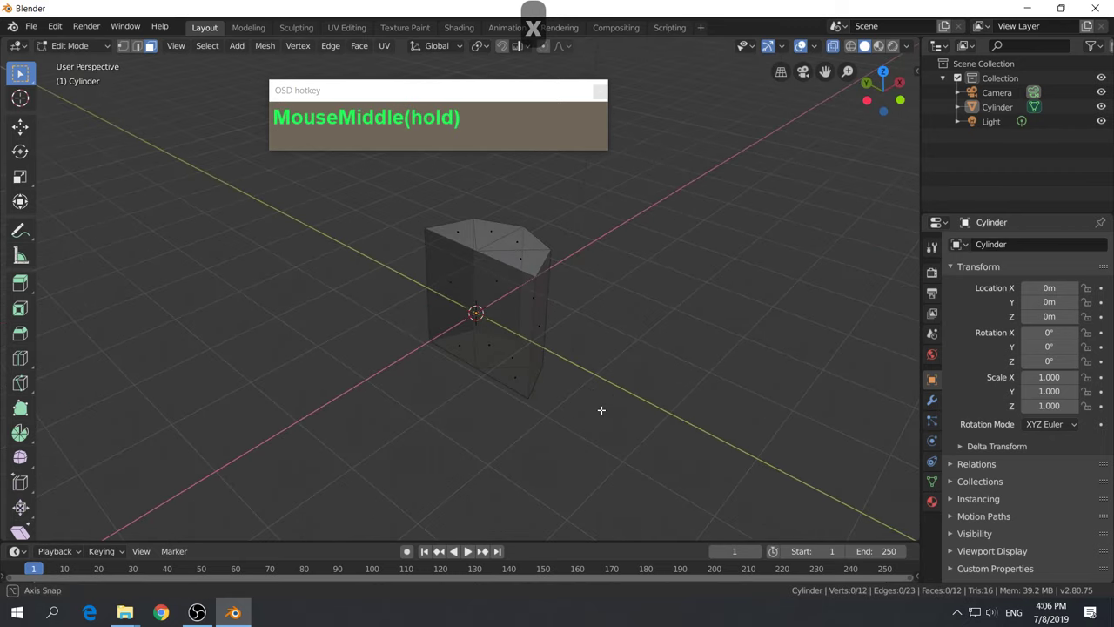
pyautogui.click(481, 351)
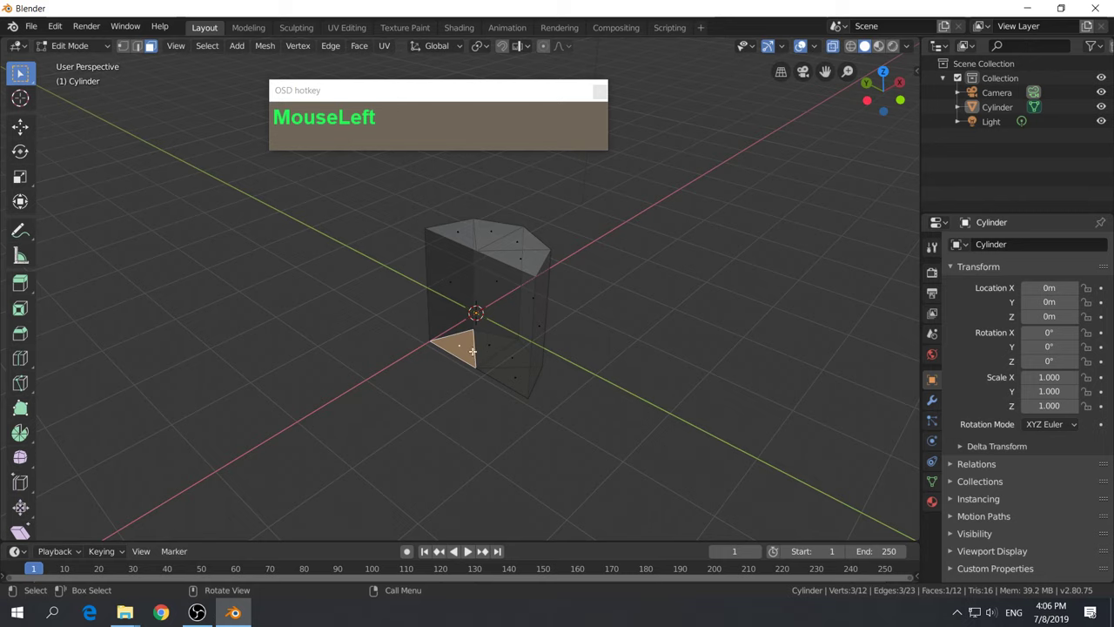
pyautogui.keyDown('shift'); pyautogui.click(492, 346); pyautogui.keyUp('shift')
pyautogui.keyDown('shift'); pyautogui.click(512, 362); pyautogui.keyUp('shift')
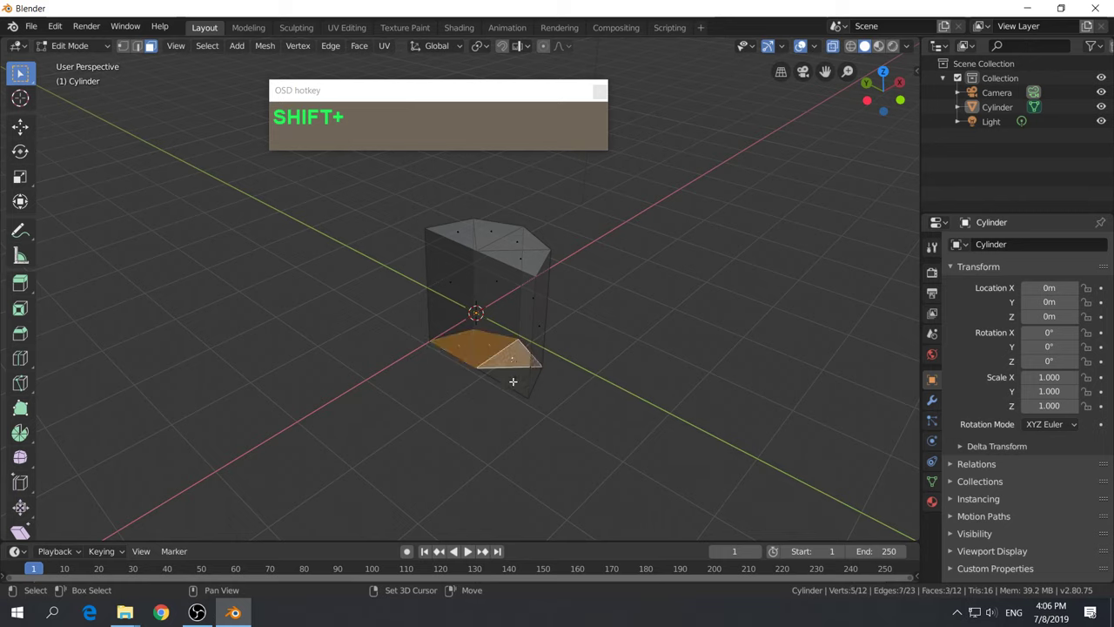
pyautogui.keyDown('shift'); pyautogui.click(513, 383); pyautogui.keyUp('shift')
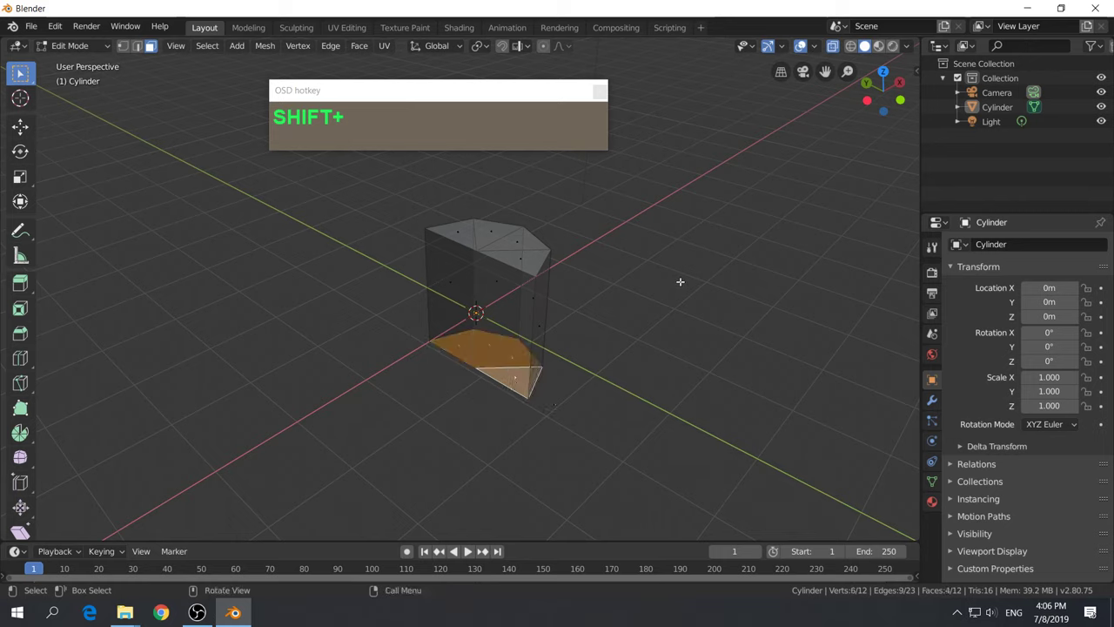
pyautogui.press('x')
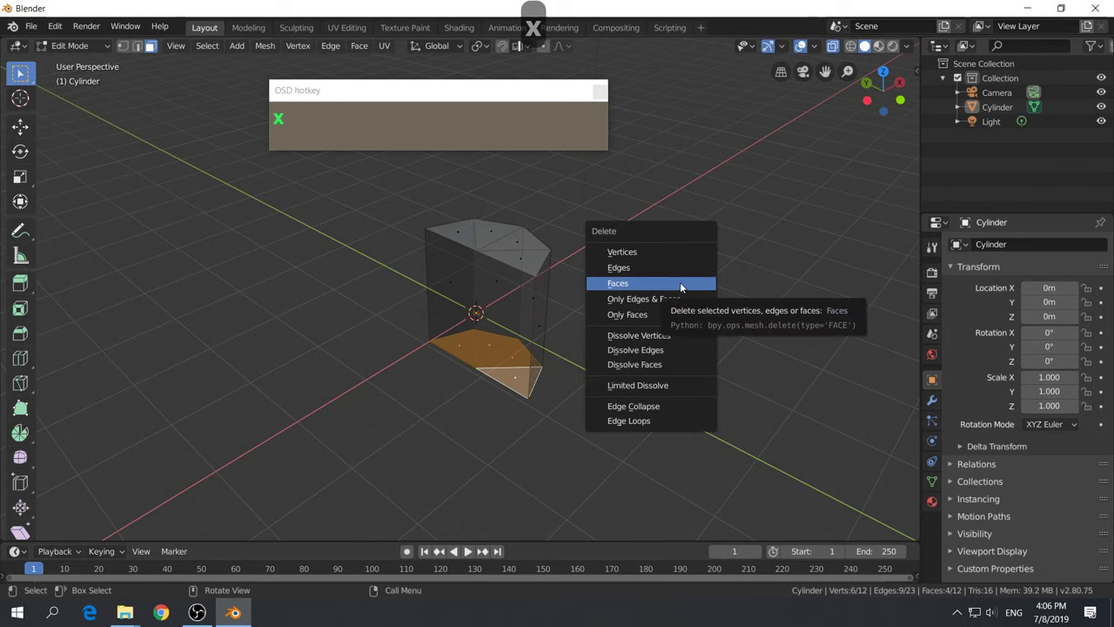
pyautogui.click(680, 284)
pyautogui.moveTo(691, 323); pyautogui.dragTo(575, 323, button='middle')
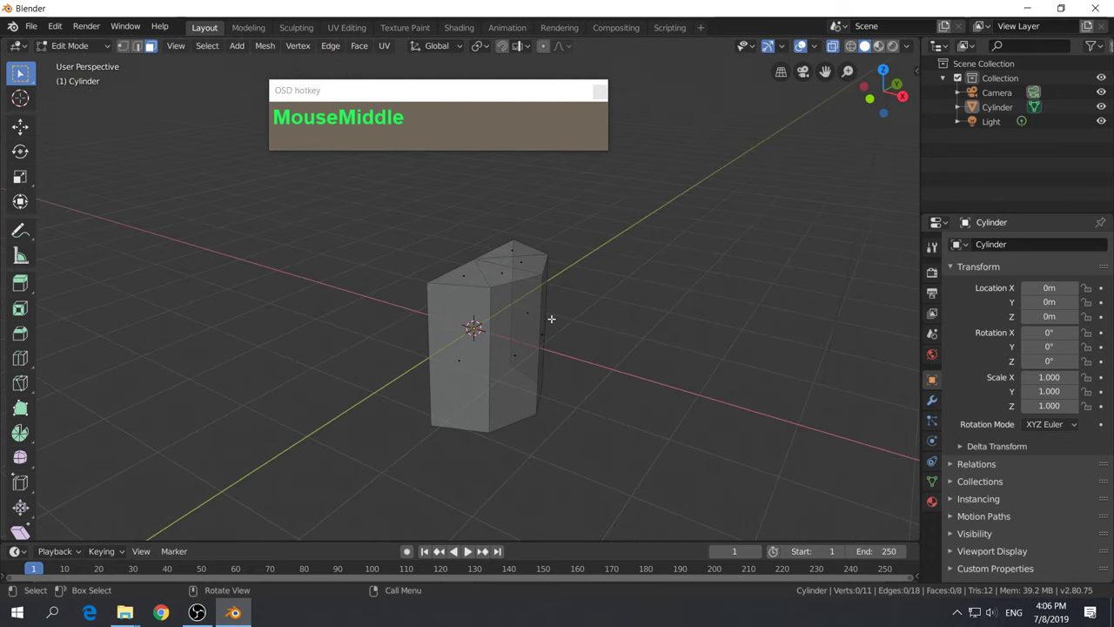
# Return to Object Mode and add a Mirror modifier on the X axis to the half cylinder
pyautogui.press('Tab')
pyautogui.moveTo(551, 317); pyautogui.dragTo(529, 320, button='middle')
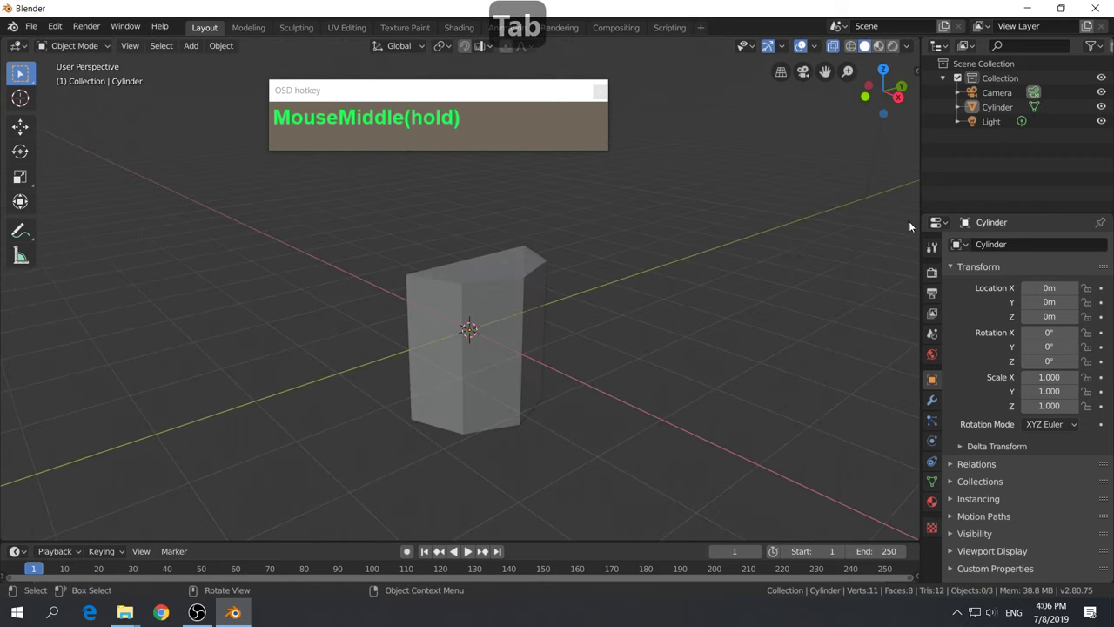
pyautogui.click(932, 402)
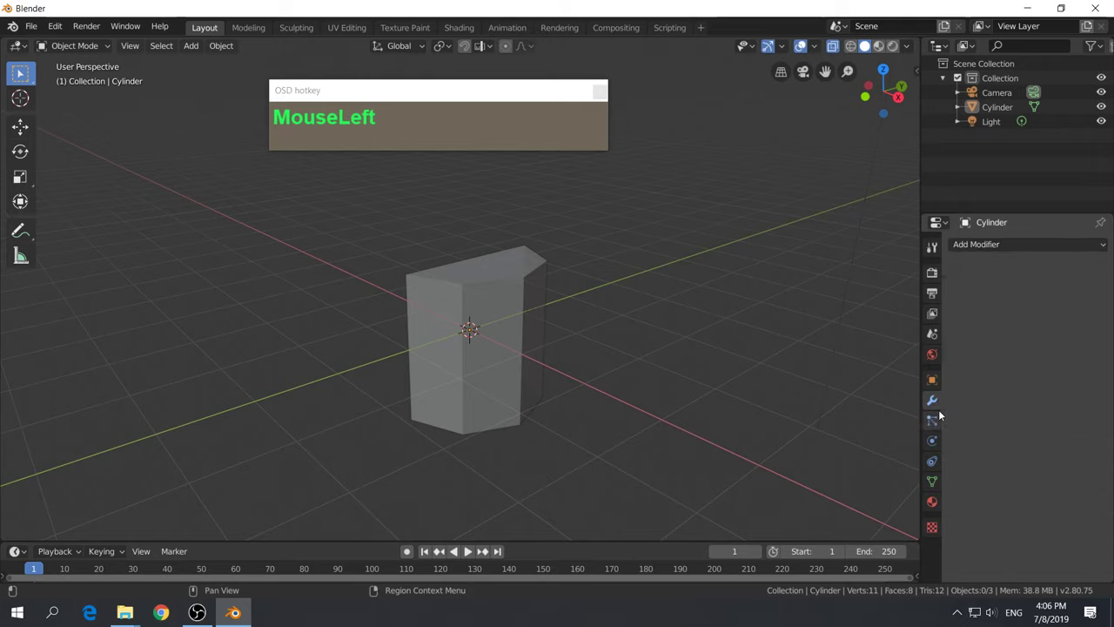
pyautogui.click(1013, 245)
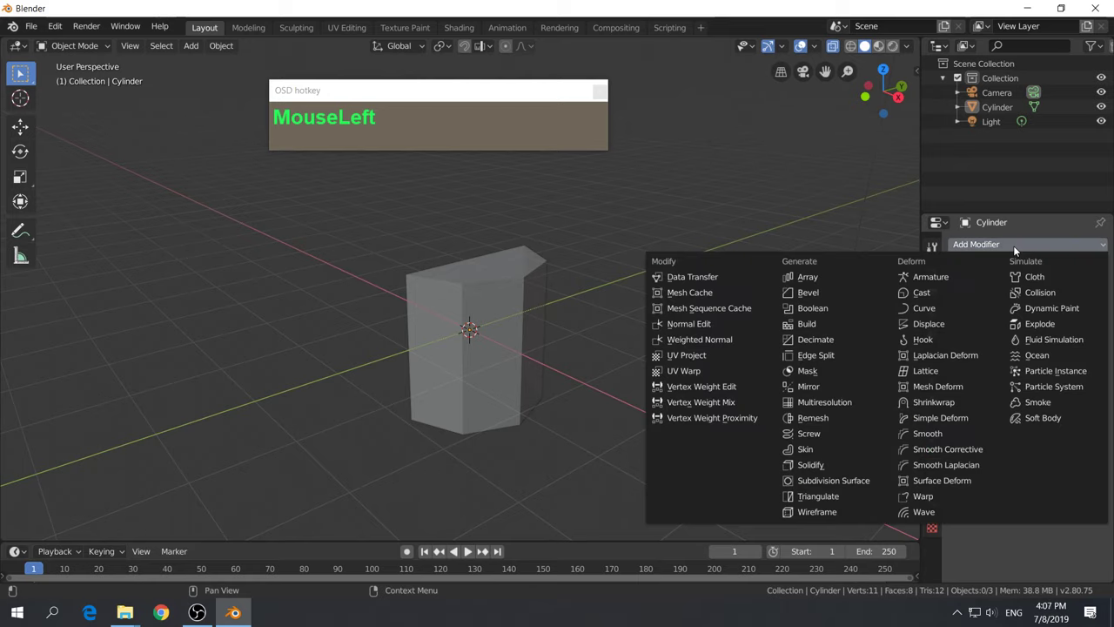
pyautogui.click(823, 393)
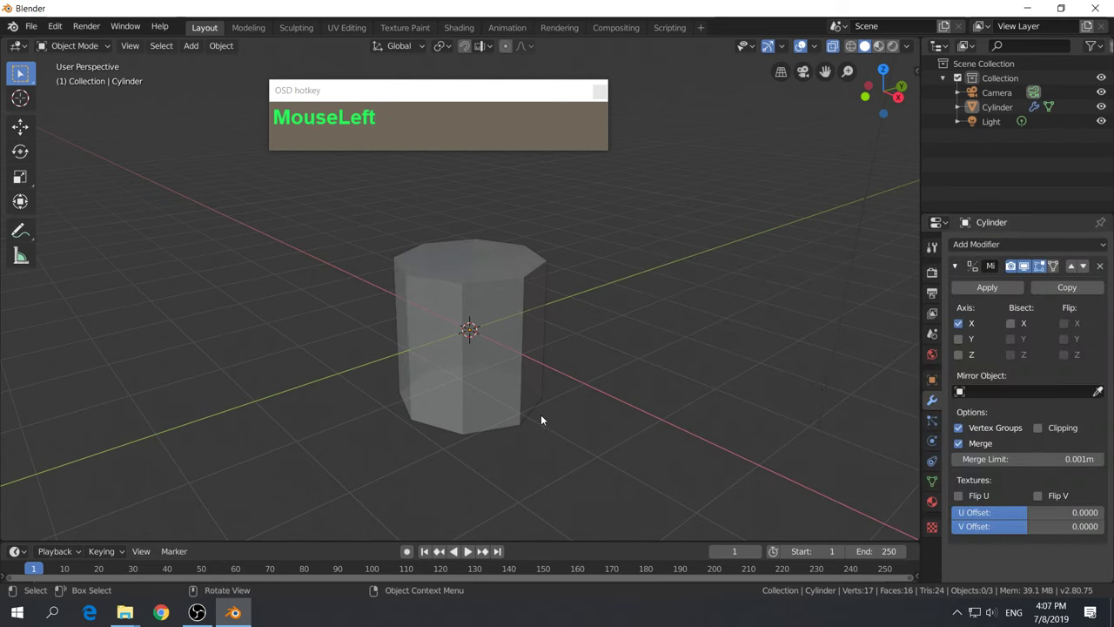
pyautogui.moveTo(526, 367); pyautogui.dragTo(580, 382, button='middle')
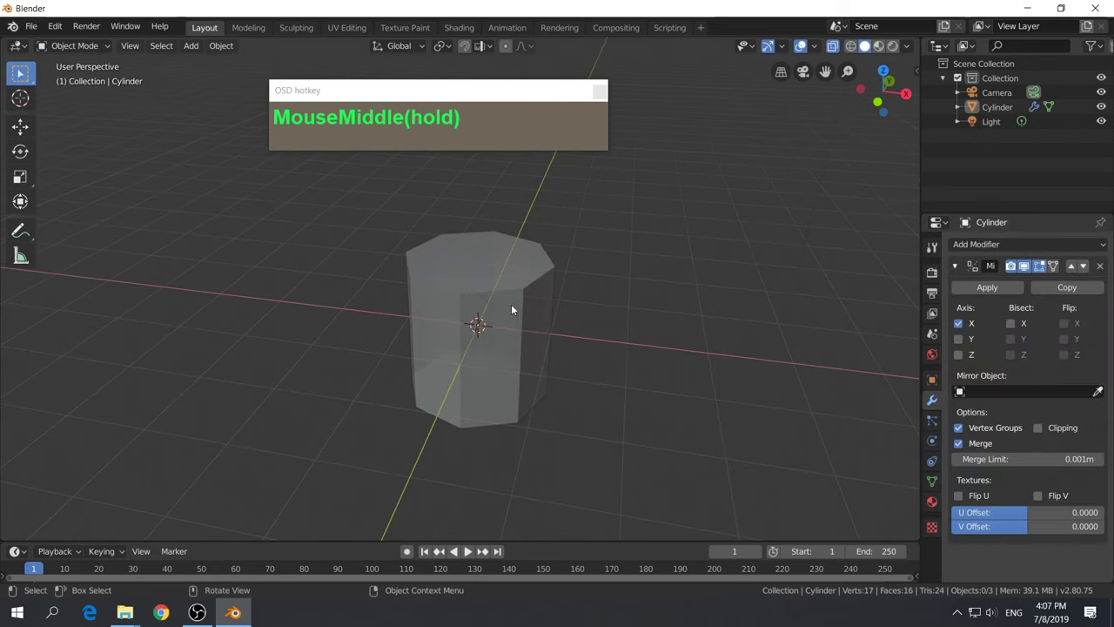
pyautogui.moveTo(516, 309); pyautogui.dragTo(510, 326, button='middle')
# Select the mirrored cylinder and enable Clipping in its Mirror modifier
pyautogui.click(510, 325)
pyautogui.click(604, 334)
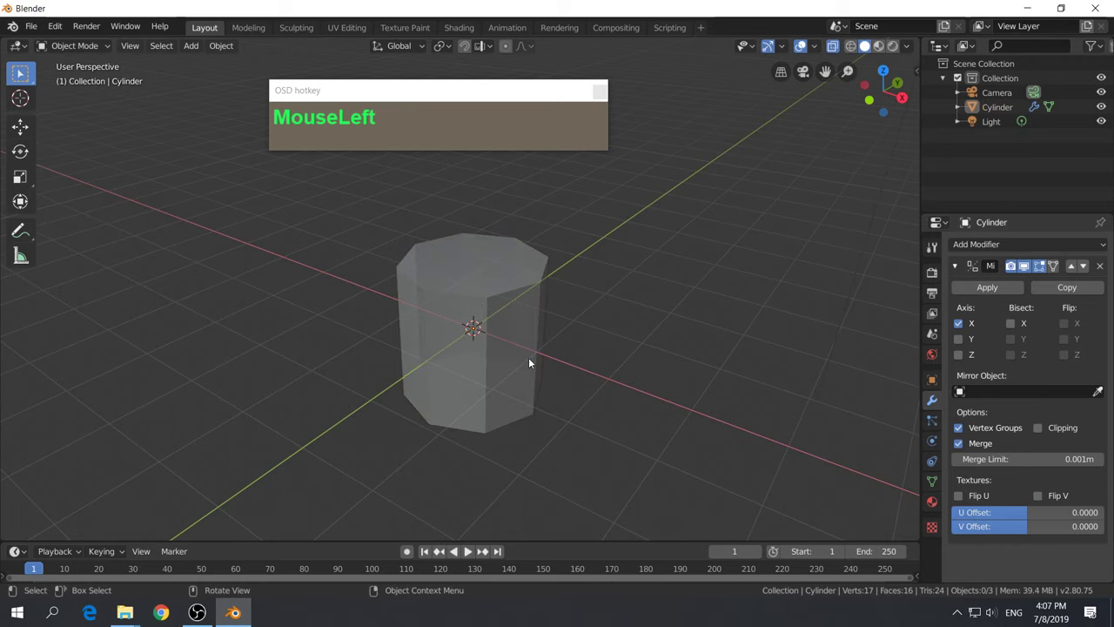
pyautogui.moveTo(529, 358); pyautogui.dragTo(540, 360)
pyautogui.moveTo(450, 385); pyautogui.dragTo(500, 325, button='middle')
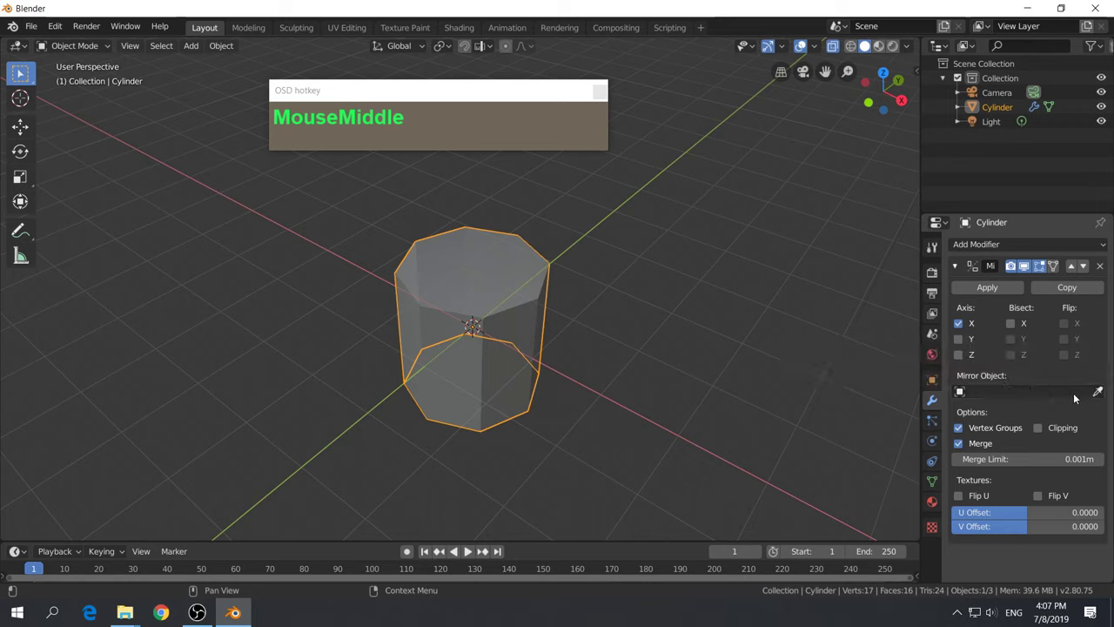
pyautogui.click(1038, 427)
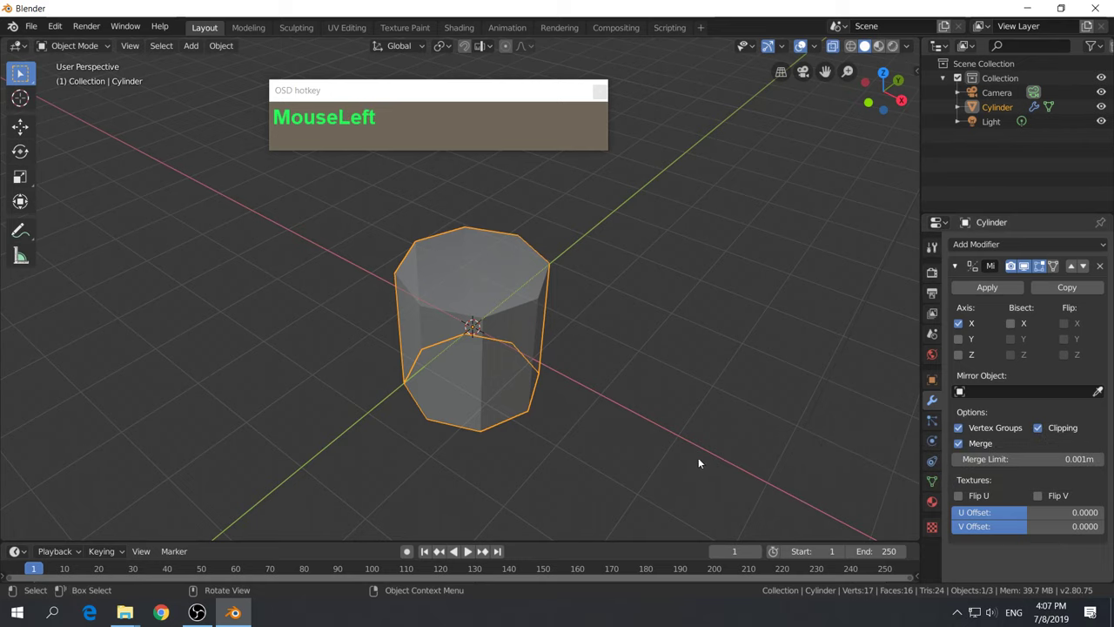
# Enter Edit Mode, select the whole half mesh and try moving it freely to test the mirror clipping
pyautogui.moveTo(614, 450); pyautogui.dragTo(576, 337, button='middle')
pyautogui.press('Tab')
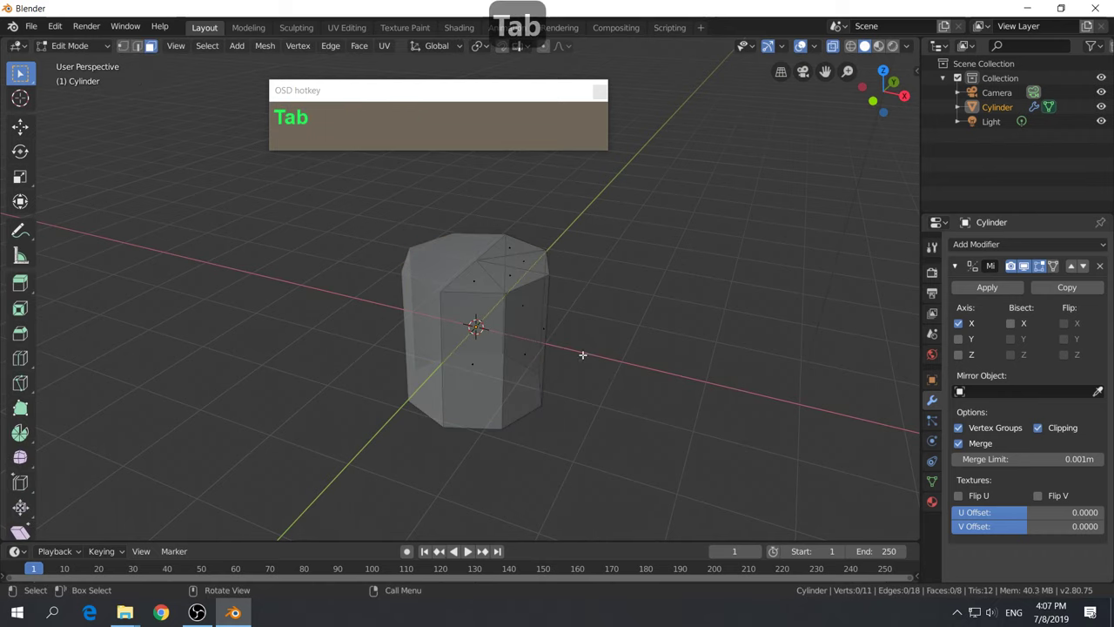
pyautogui.press('a')
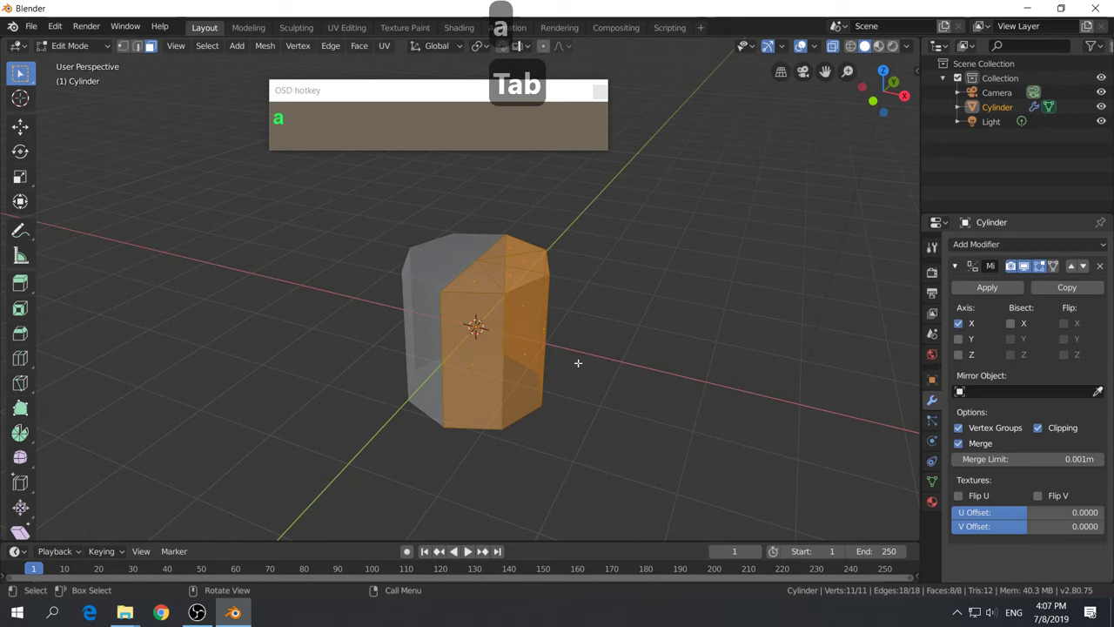
pyautogui.press('g')
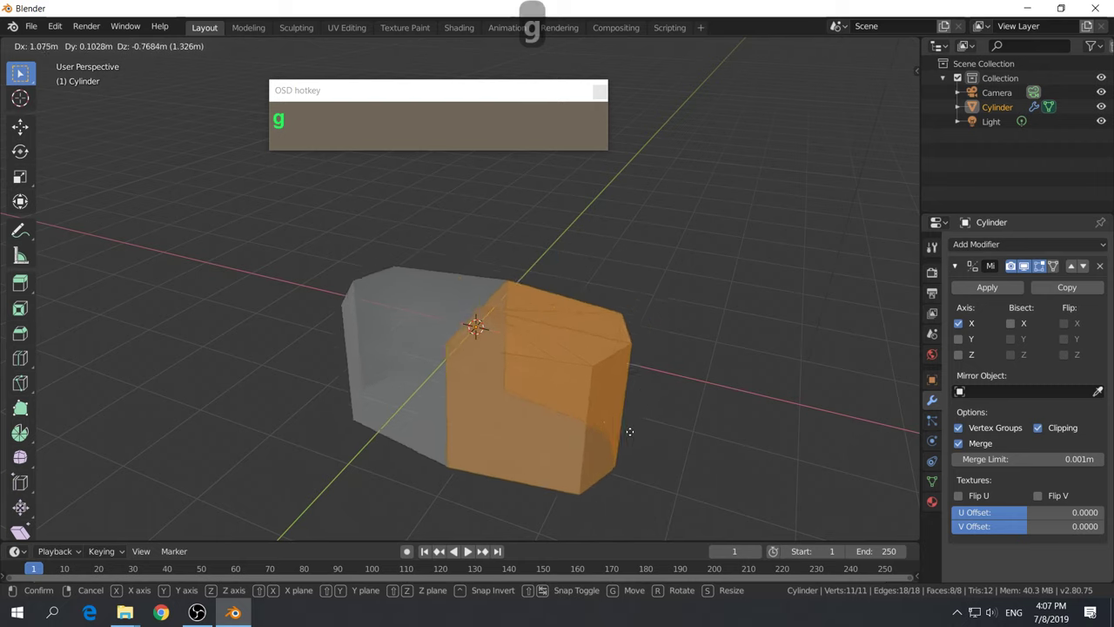
pyautogui.rightClick(597, 362)
# Examine the mirrored cylinder and its position relative to the world origin from several angles
pyautogui.moveTo(597, 363); pyautogui.dragTo(563, 347, button='middle')
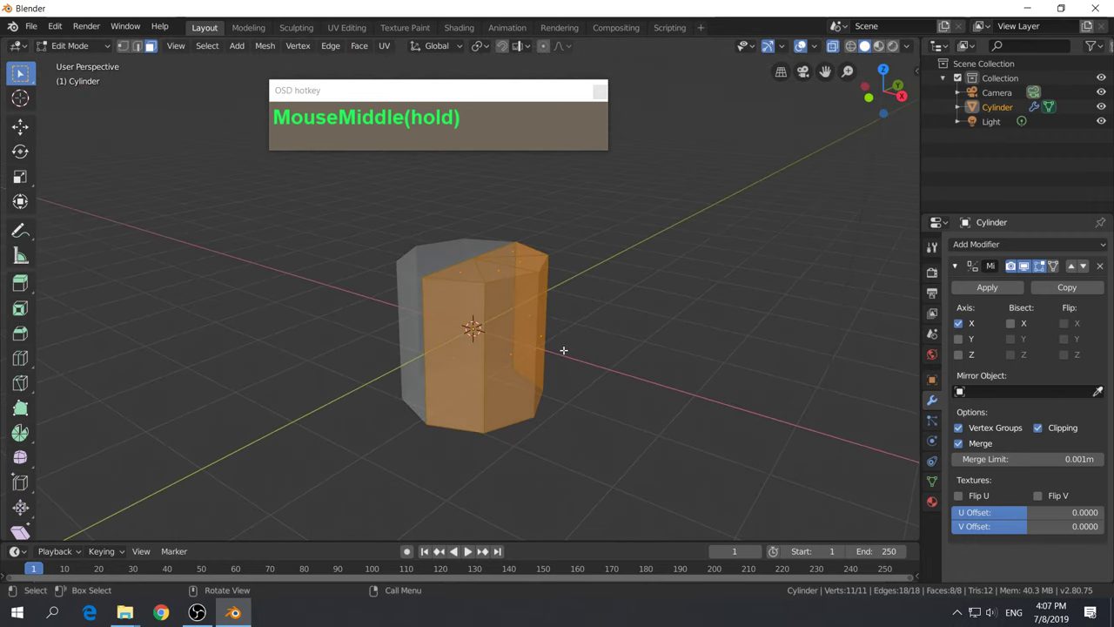
pyautogui.middleClick(464, 327)
pyautogui.moveTo(591, 360); pyautogui.dragTo(587, 438, button='middle')
pyautogui.scroll(2, 586, 366)
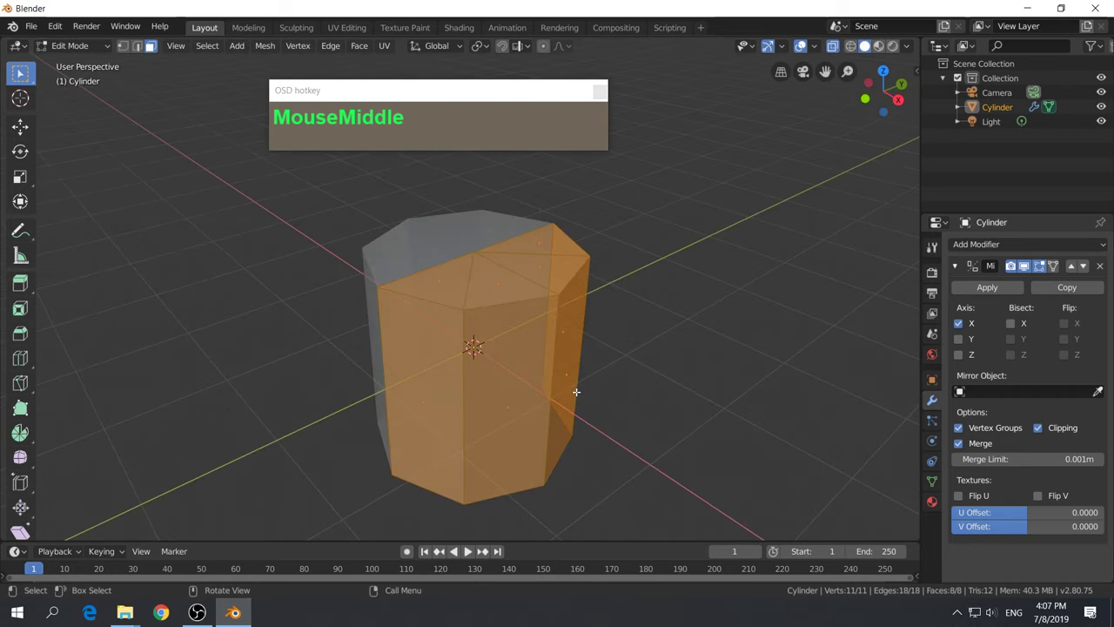
pyautogui.moveTo(576, 393); pyautogui.dragTo(516, 385, button='middle')
pyautogui.moveTo(377, 378); pyautogui.dragTo(448, 389, button='middle')
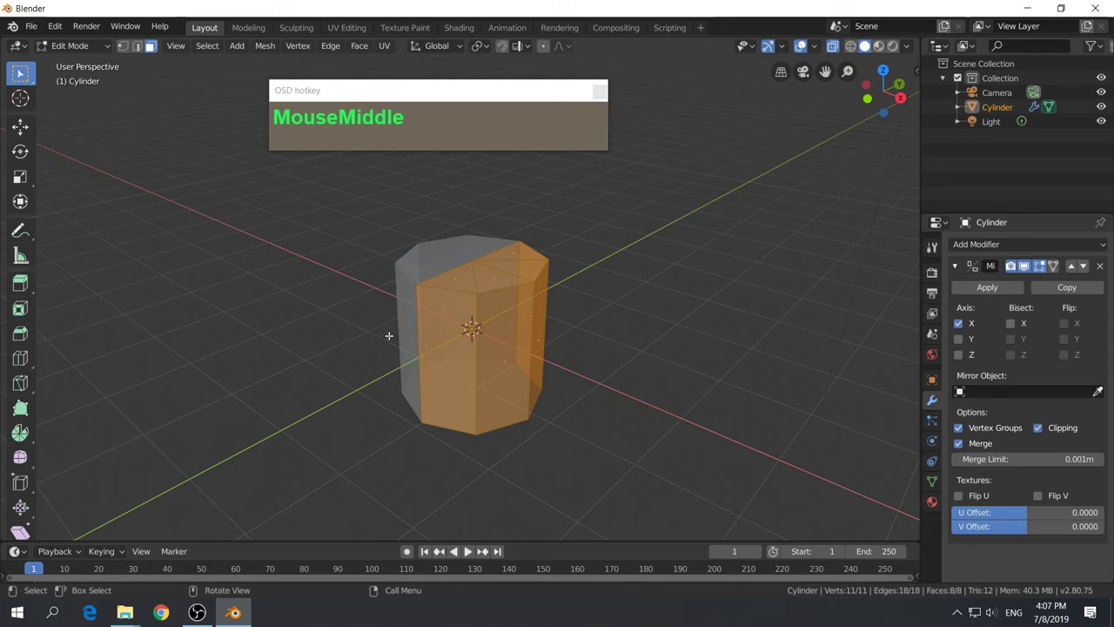
pyautogui.scroll(-4, 552, 382)
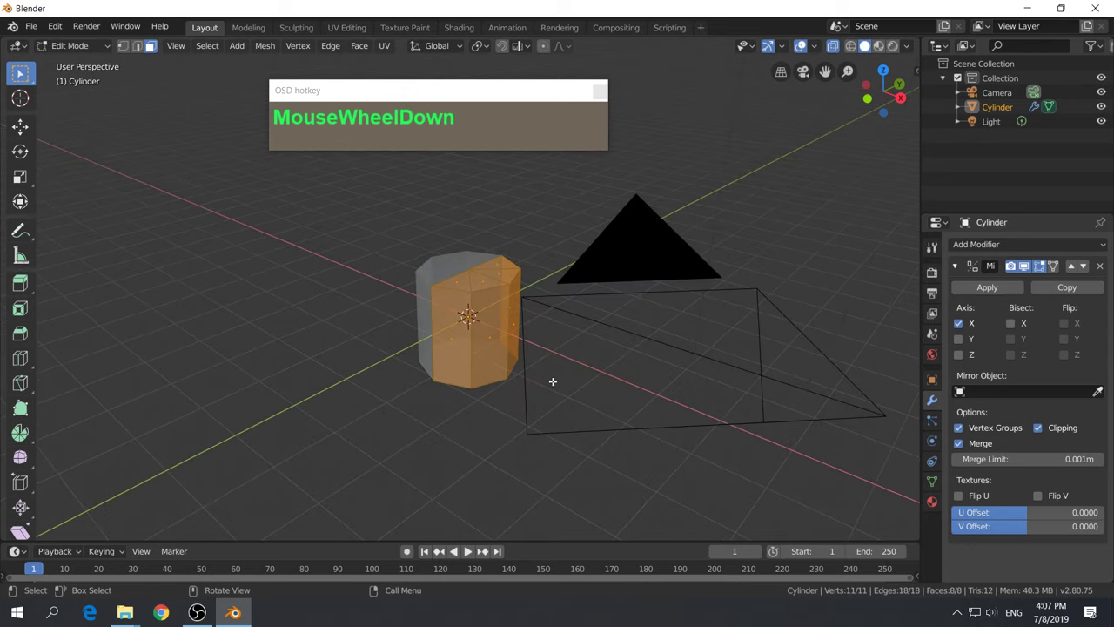
pyautogui.scroll(5, 552, 381)
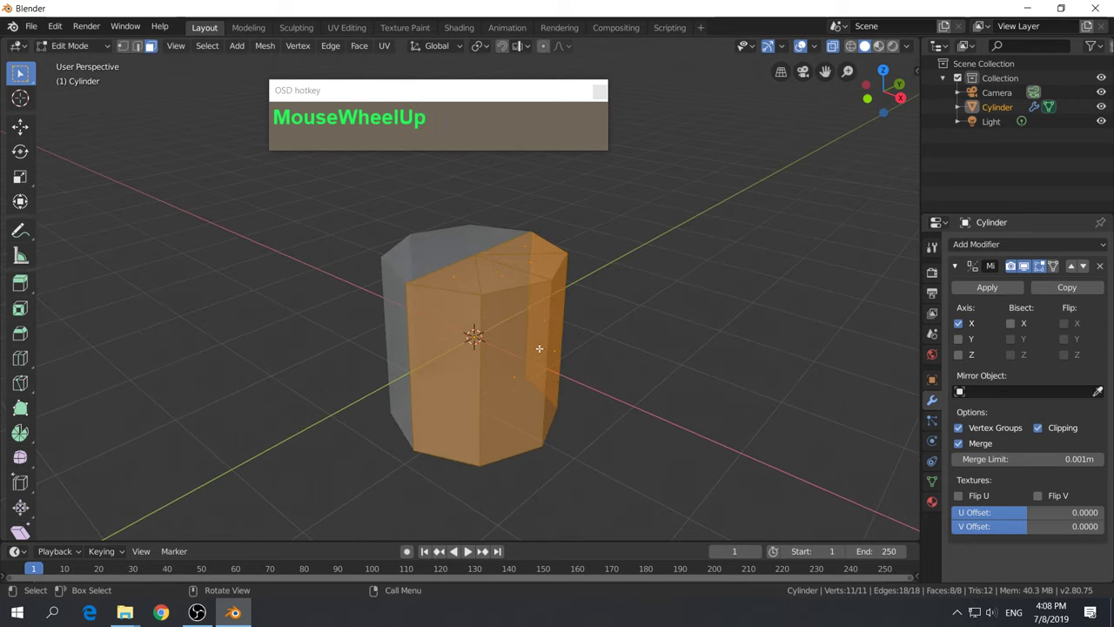
pyautogui.moveTo(485, 274); pyautogui.dragTo(505, 320, button='middle')
pyautogui.moveTo(395, 332); pyautogui.dragTo(612, 391, button='middle')
# Select the entire mesh and move it up about 0.984 m along Z so its base sits near the grid floor
pyautogui.hotkey('alt', 'a')
pyautogui.press('a')
pyautogui.scroll(-2, 598, 404)
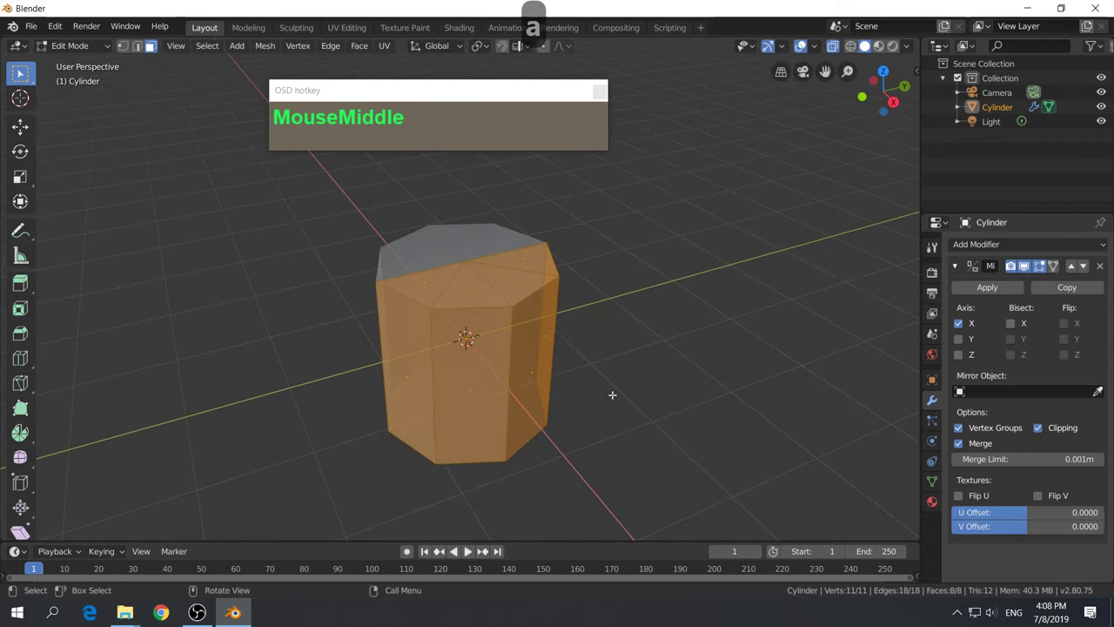
pyautogui.press('g')
pyautogui.press('z')
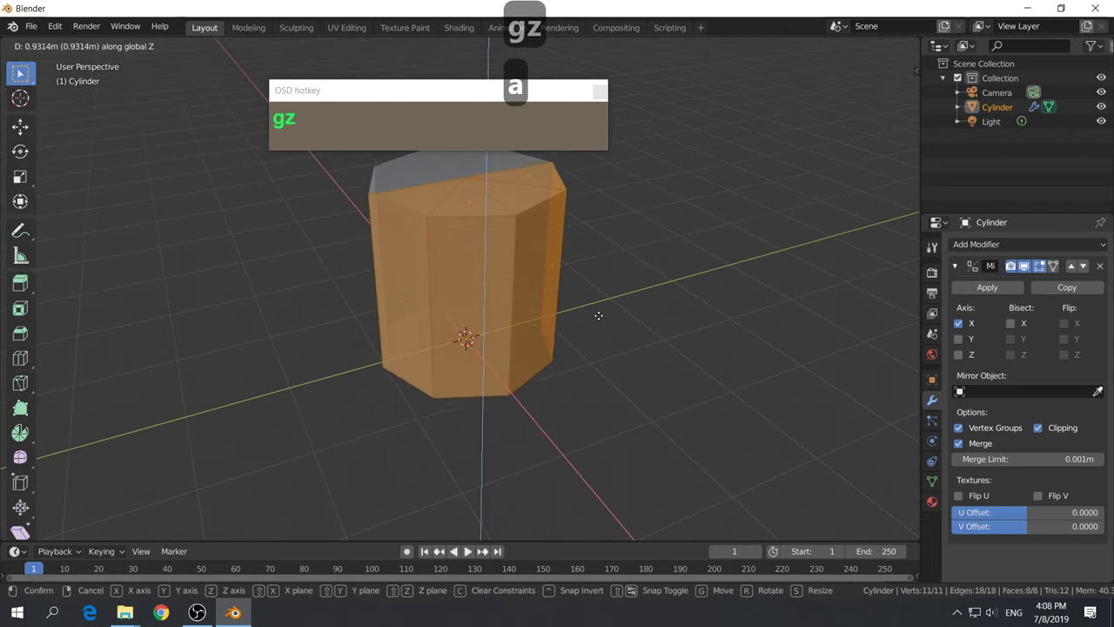
pyautogui.click(600, 313)
pyautogui.moveTo(606, 312); pyautogui.dragTo(436, 378, button='middle')
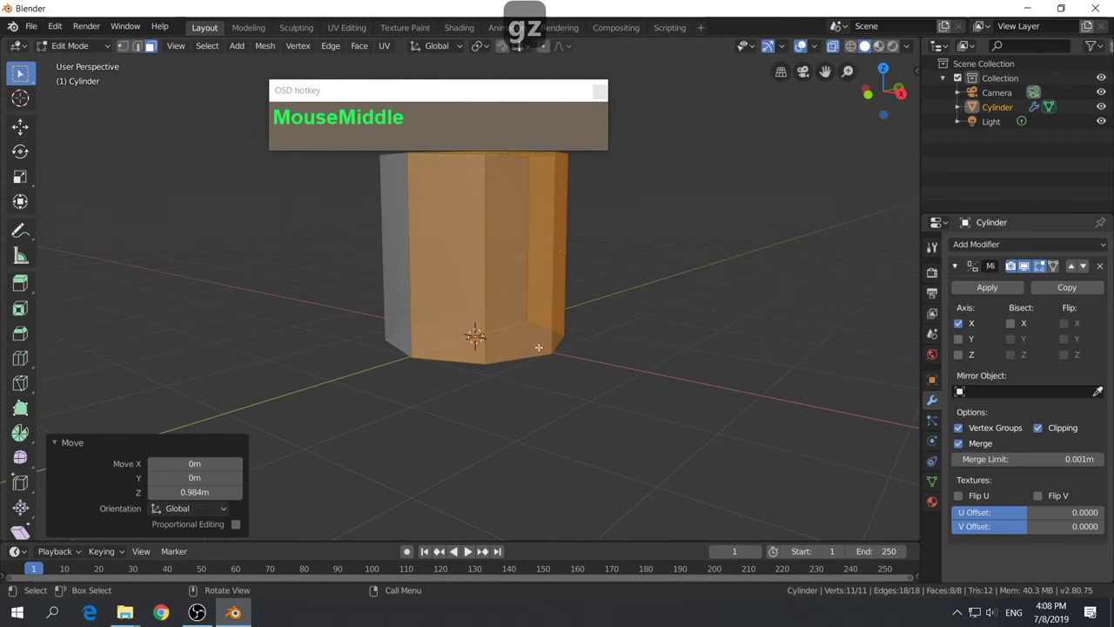
pyautogui.moveTo(527, 347); pyautogui.dragTo(545, 326, button='middle')
pyautogui.scroll(2, 519, 388)
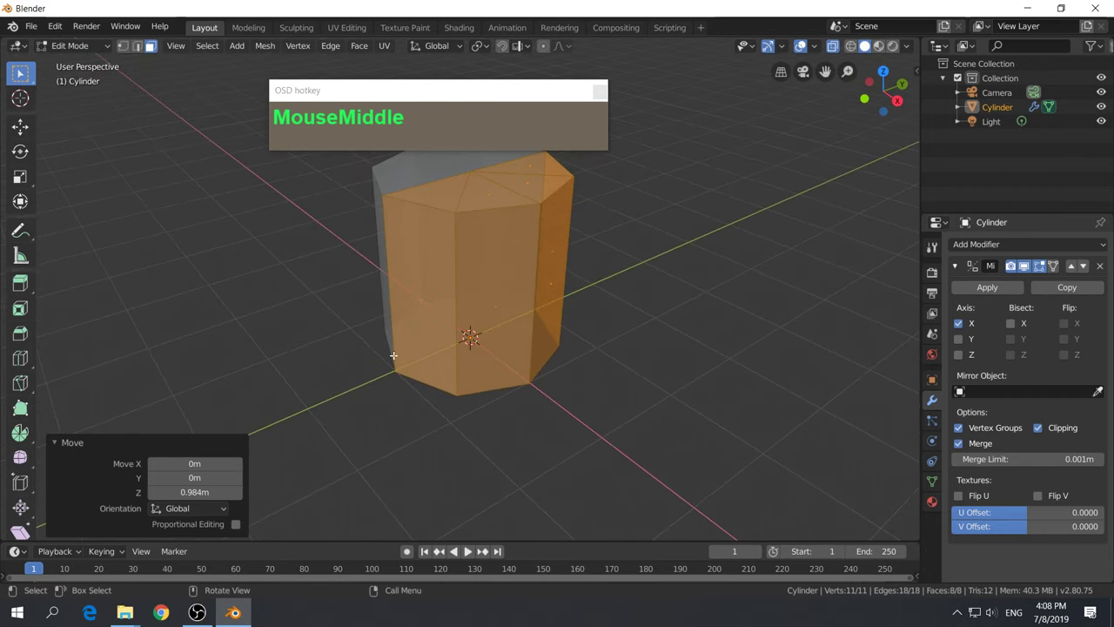
# Change to vertex selection mode, clear the selection and select the open edge loop around the cylinder's bottom rim
pyautogui.moveTo(449, 397); pyautogui.dragTo(495, 385, button='middle')
pyautogui.press('1')
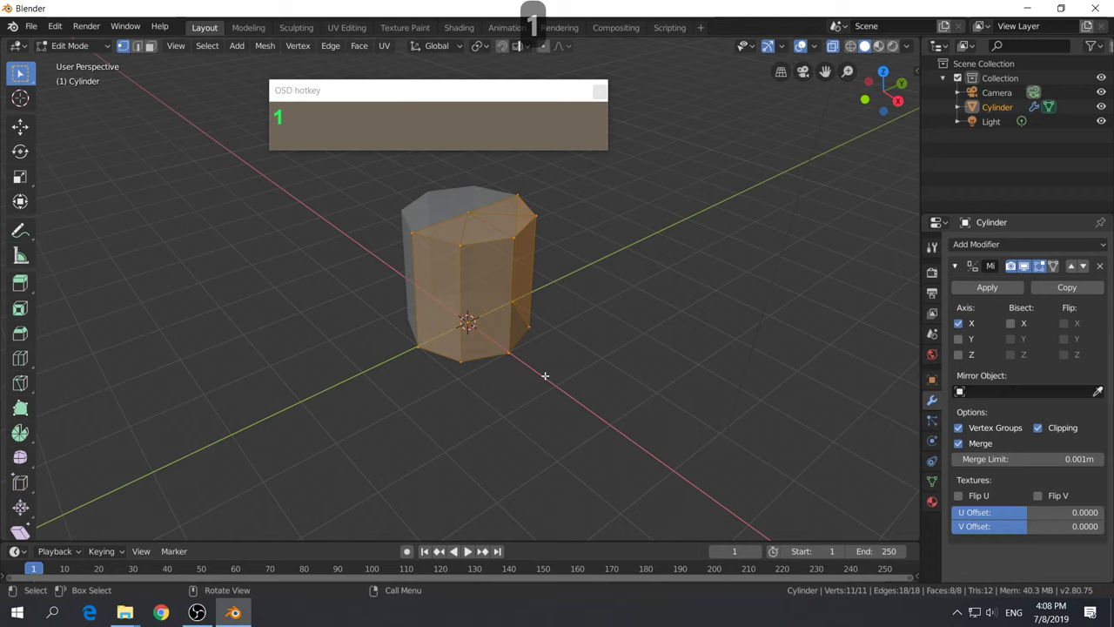
pyautogui.press('a')
pyautogui.press('a')
pyautogui.scroll(2, 554, 373)
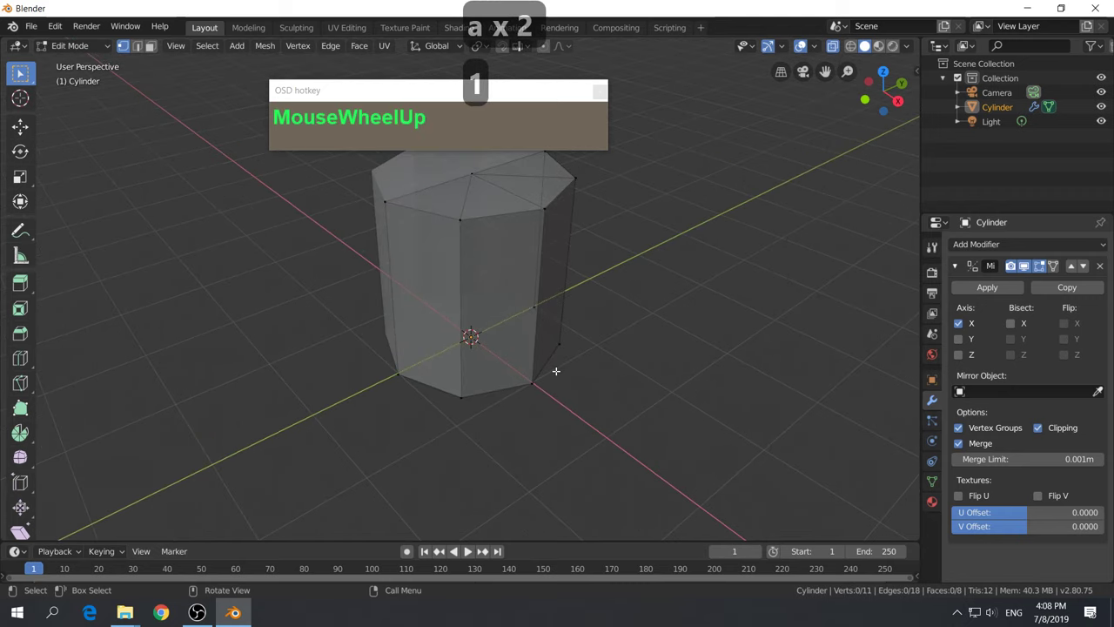
pyautogui.click(534, 309)
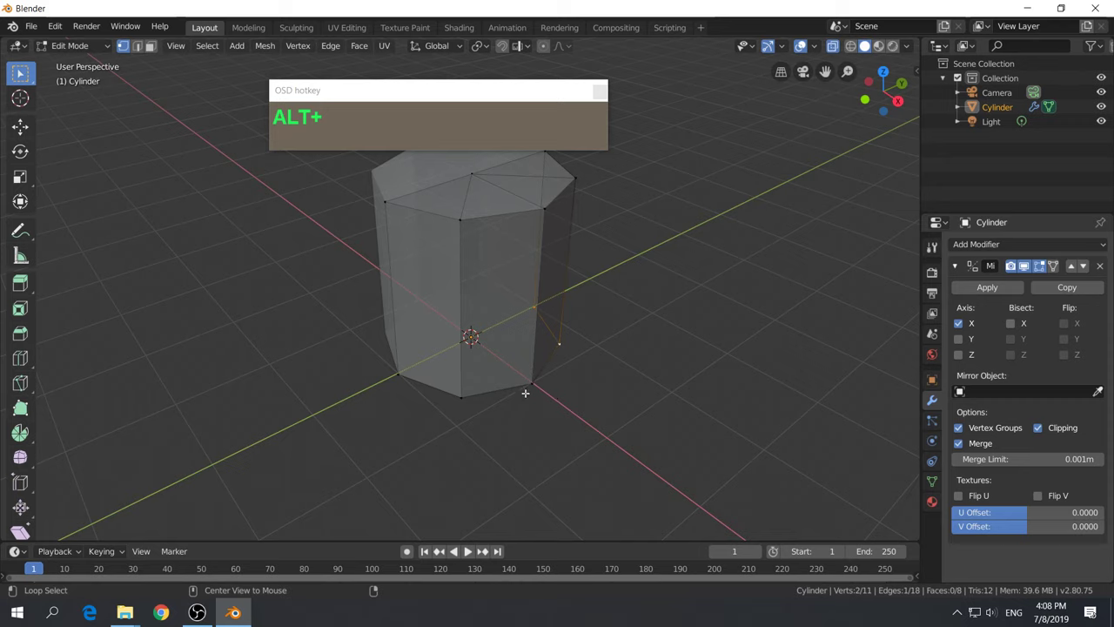
pyautogui.keyDown('alt'); pyautogui.click(543, 375); pyautogui.keyUp('alt')
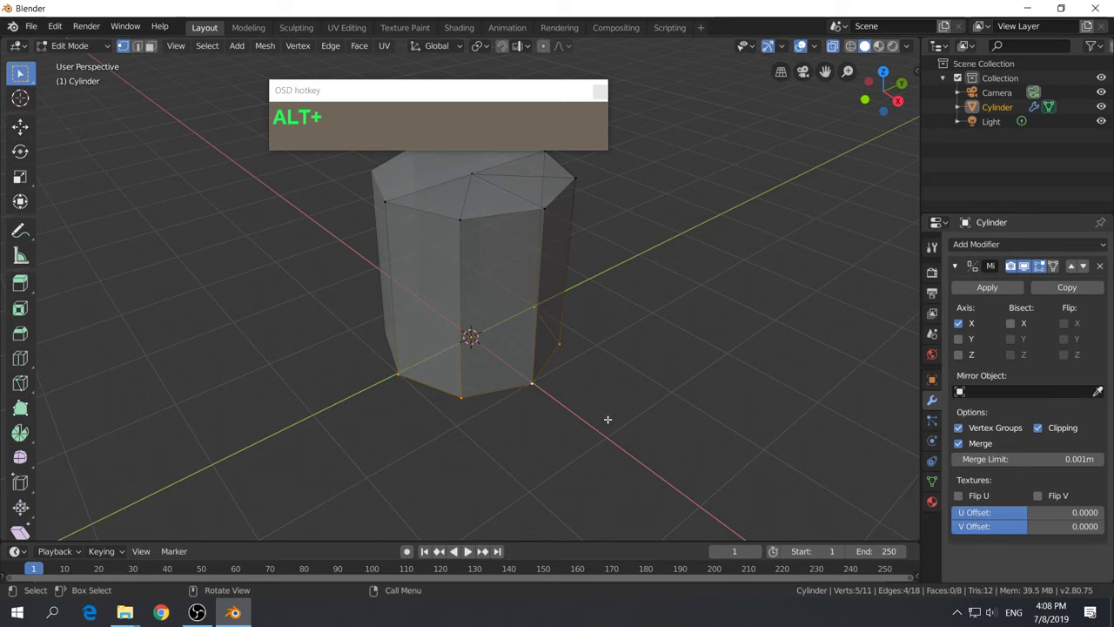
pyautogui.moveTo(658, 448); pyautogui.dragTo(430, 320)
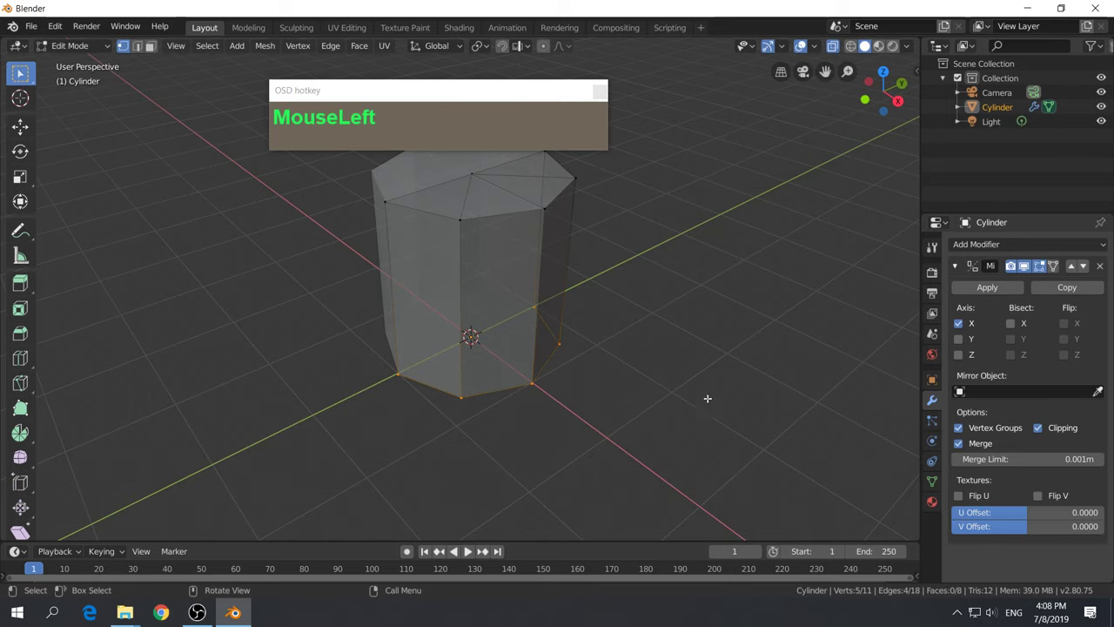
# Try scaling the selected bottom edge loop up uniformly around its median point, and undo the scaling
pyautogui.moveTo(656, 349); pyautogui.dragTo(593, 385, button='middle')
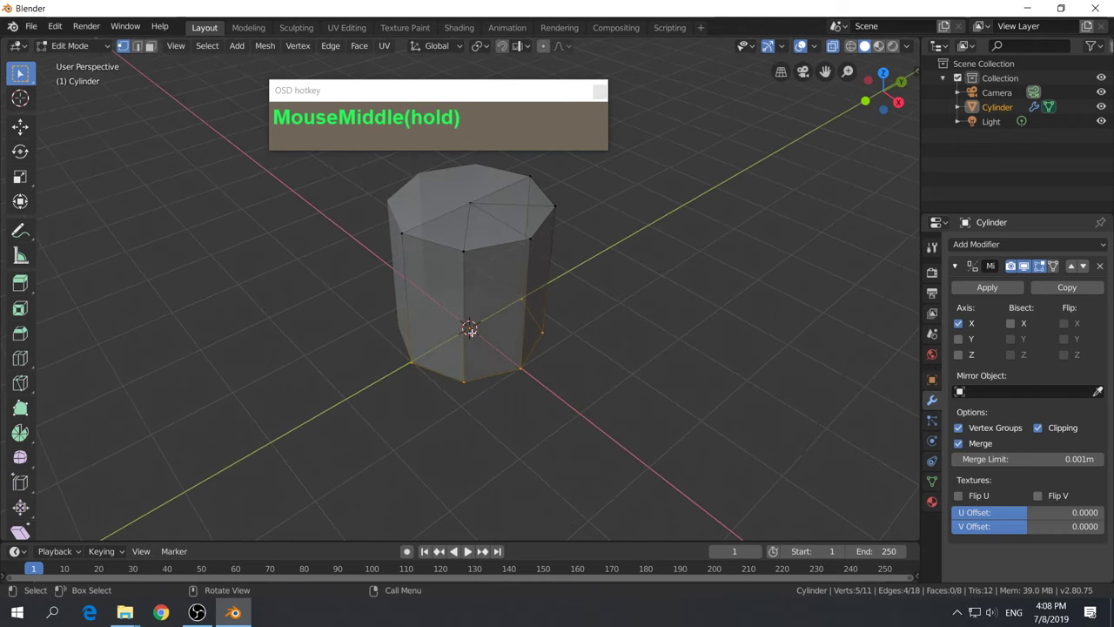
pyautogui.moveTo(537, 353); pyautogui.dragTo(495, 318, button='middle')
pyautogui.moveTo(620, 382); pyautogui.dragTo(569, 266, button='middle')
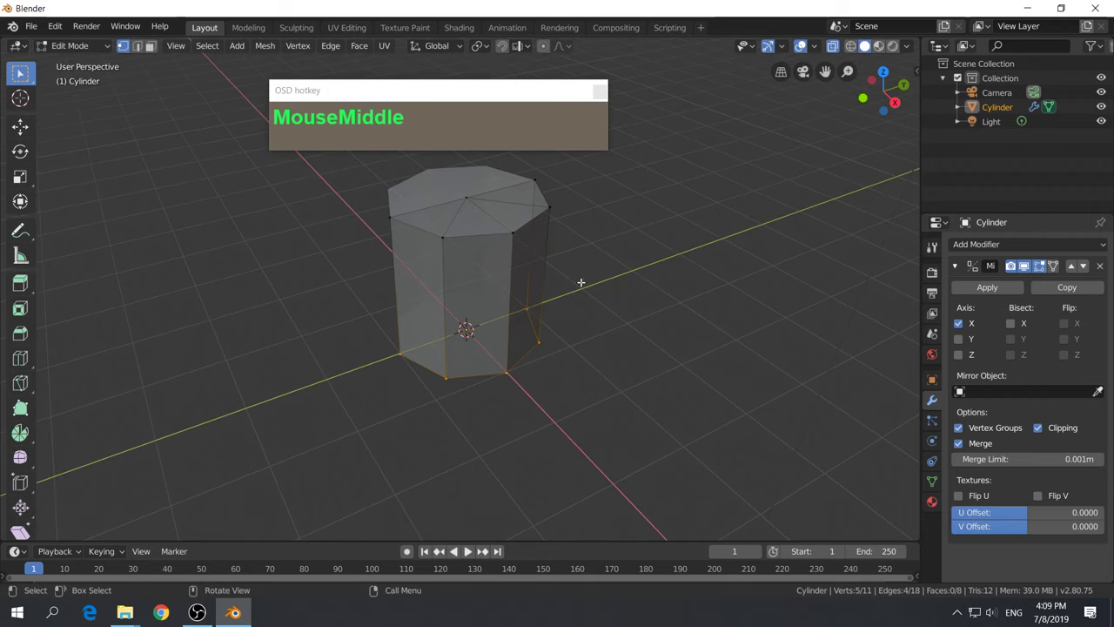
pyautogui.moveTo(551, 381)
pyautogui.mouseDown(button='middle')
pyautogui.moveTo(559, 400)
pyautogui.moveTo(555, 392)
pyautogui.mouseUp(button='middle')
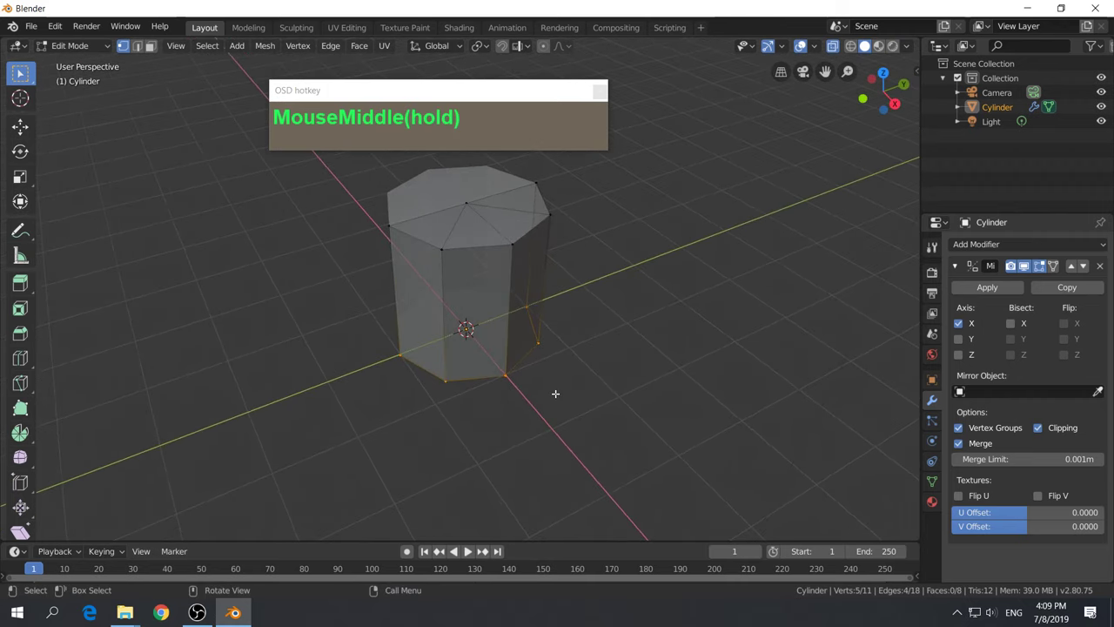
pyautogui.press('s')
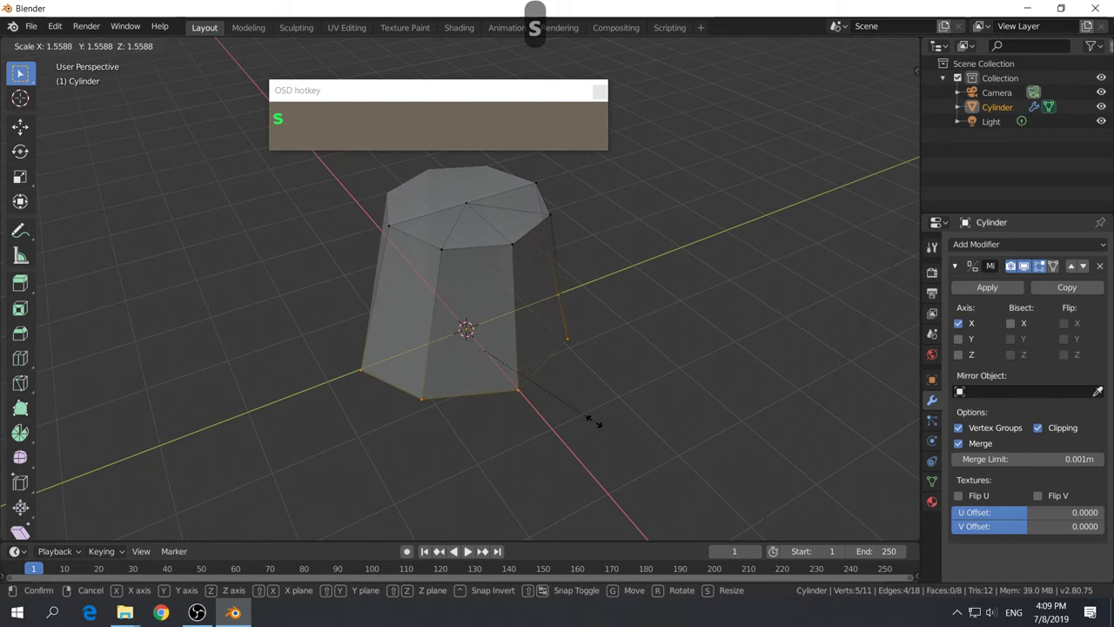
pyautogui.click(597, 422)
pyautogui.moveTo(597, 423); pyautogui.dragTo(686, 407, button='middle')
pyautogui.hotkey('ctrl', 'z')
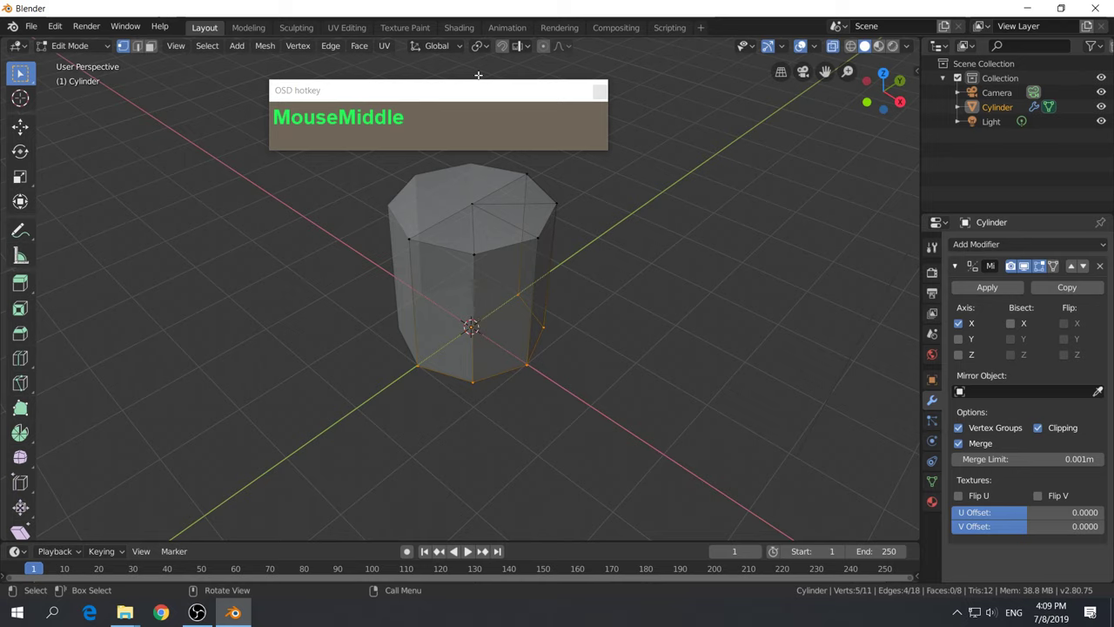
pyautogui.moveTo(457, 87); pyautogui.dragTo(283, 97)
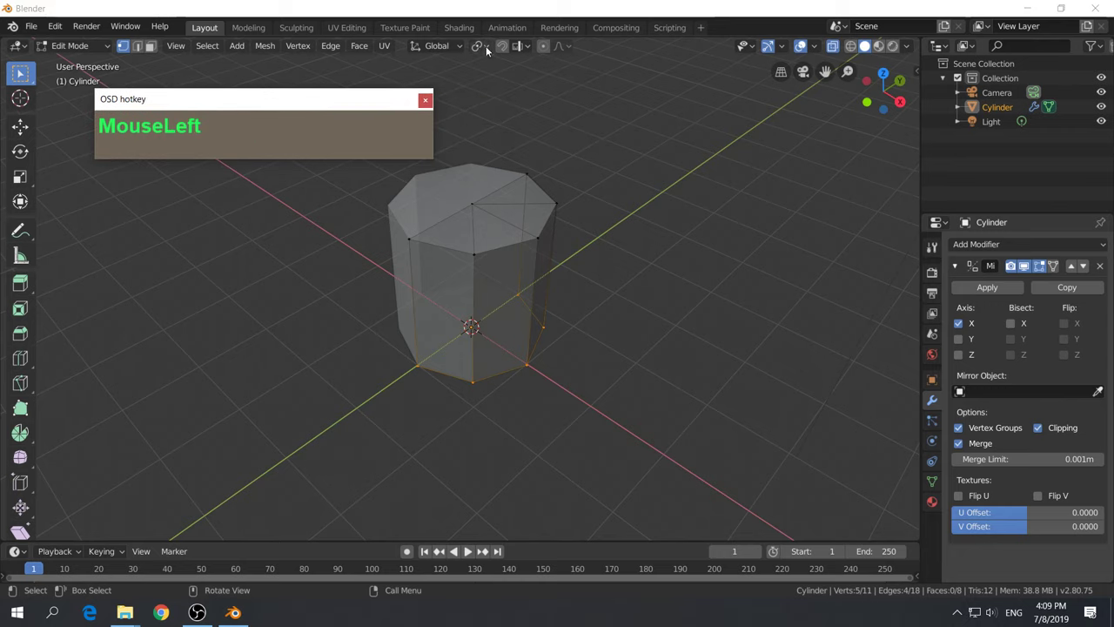
pyautogui.click(485, 46)
pyautogui.moveTo(360, 99); pyautogui.dragTo(285, 105)
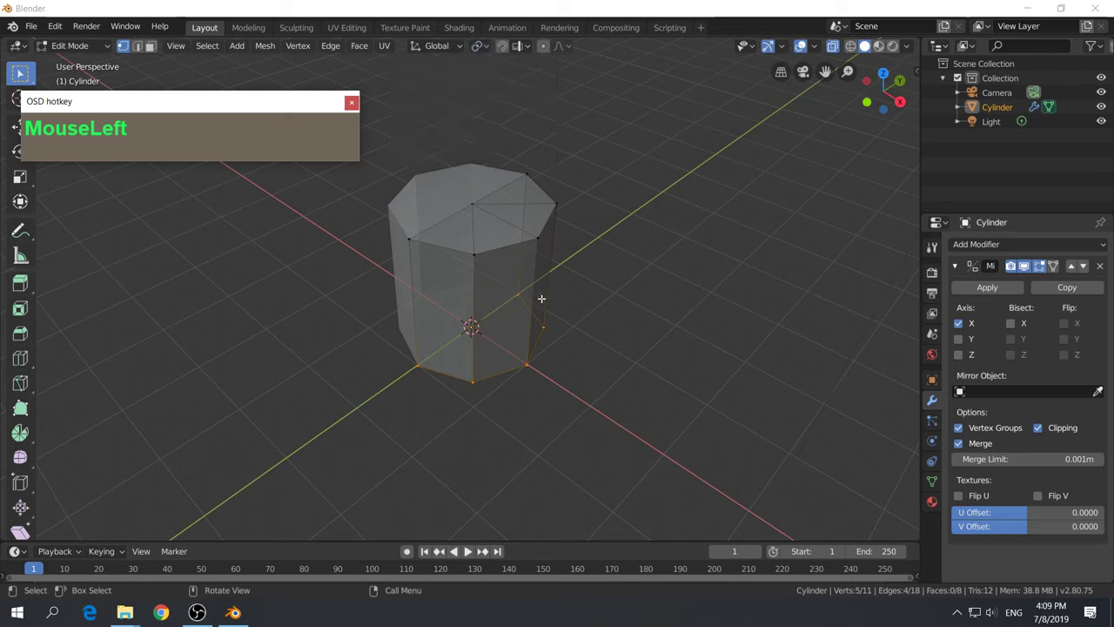
pyautogui.moveTo(531, 358); pyautogui.dragTo(557, 373, button='middle')
pyautogui.scroll(2, 559, 382)
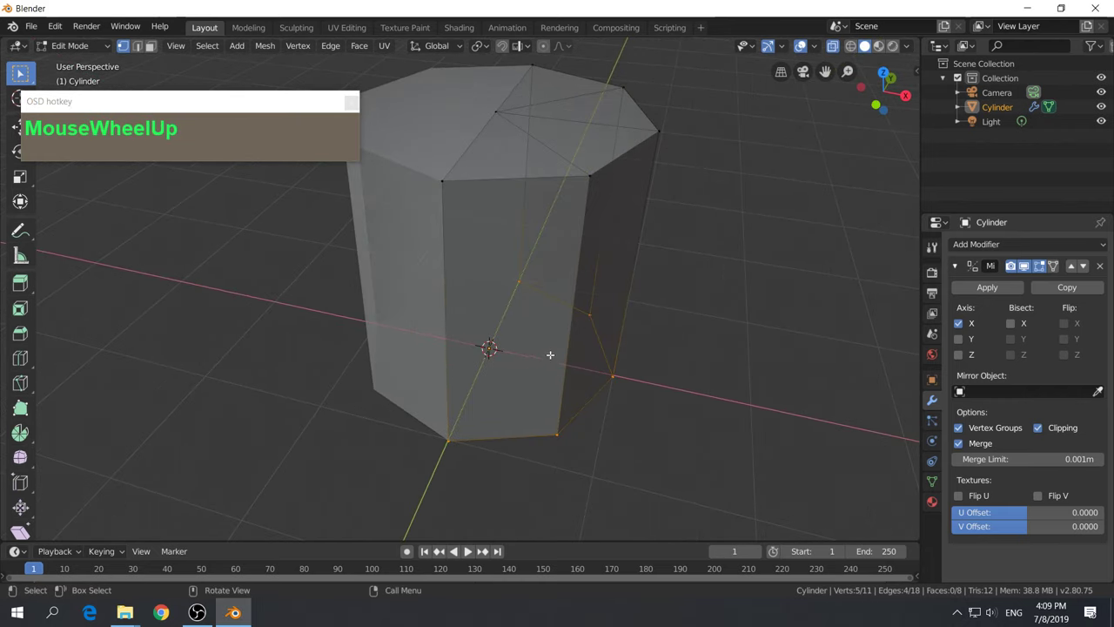
pyautogui.hotkey('ctrl', '1')
pyautogui.moveTo(547, 354); pyautogui.dragTo(536, 370)
pyautogui.moveTo(514, 320); pyautogui.dragTo(545, 377)
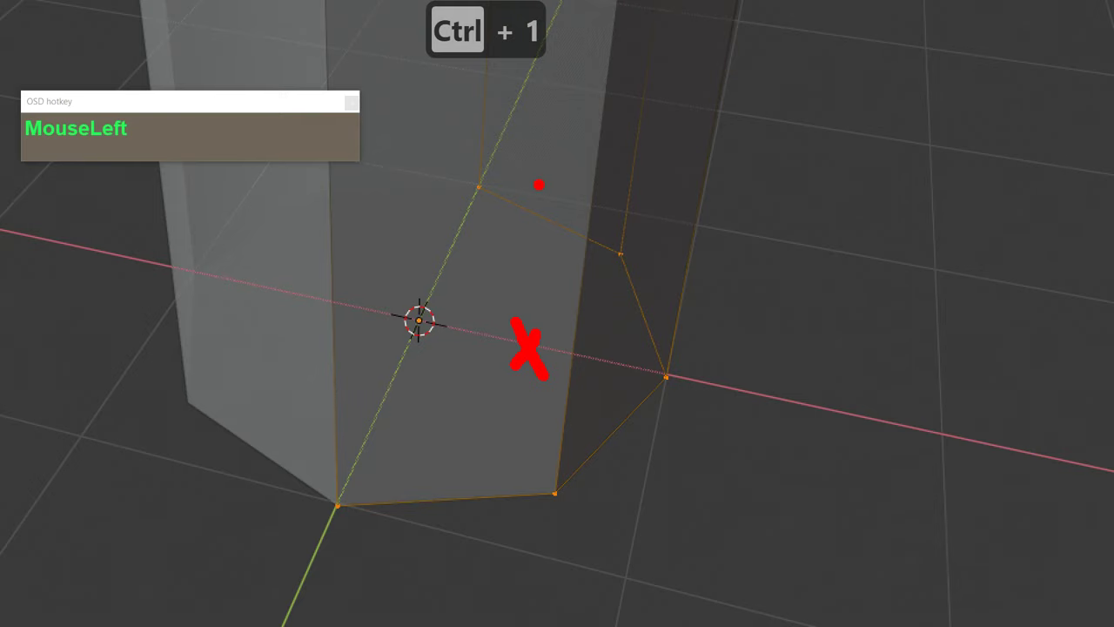
pyautogui.press('Escape')
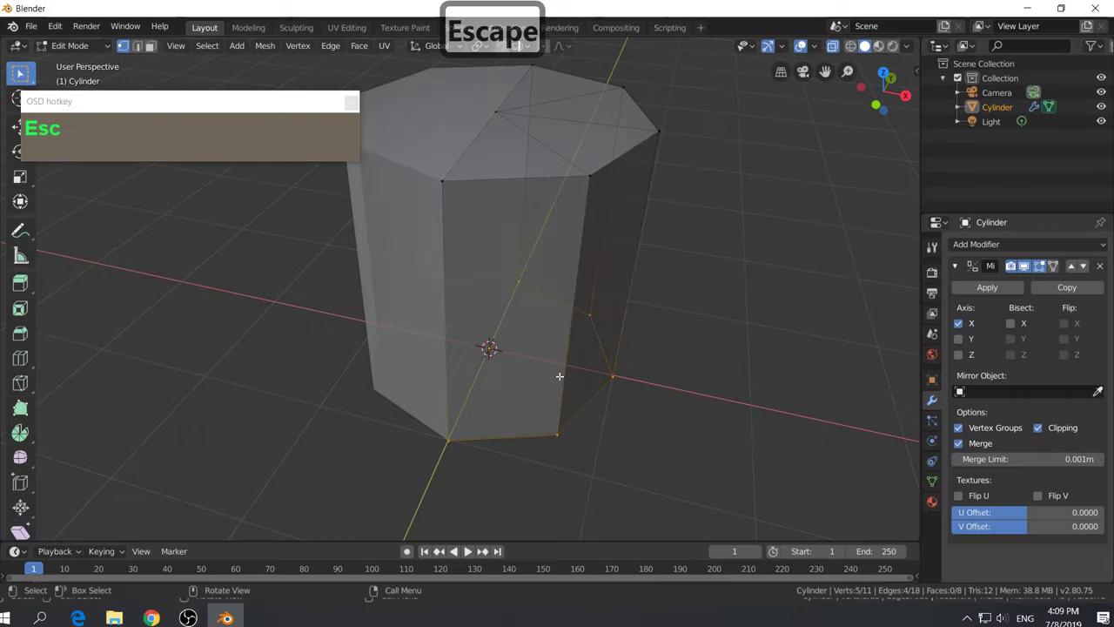
# With the vertices deselected, place the 3D cursor at points beside the cylinder and return it to the world origin
pyautogui.moveTo(577, 388)
pyautogui.mouseDown(button='middle')
pyautogui.moveTo(562, 386)
pyautogui.moveTo(613, 419)
pyautogui.mouseUp(button='middle')
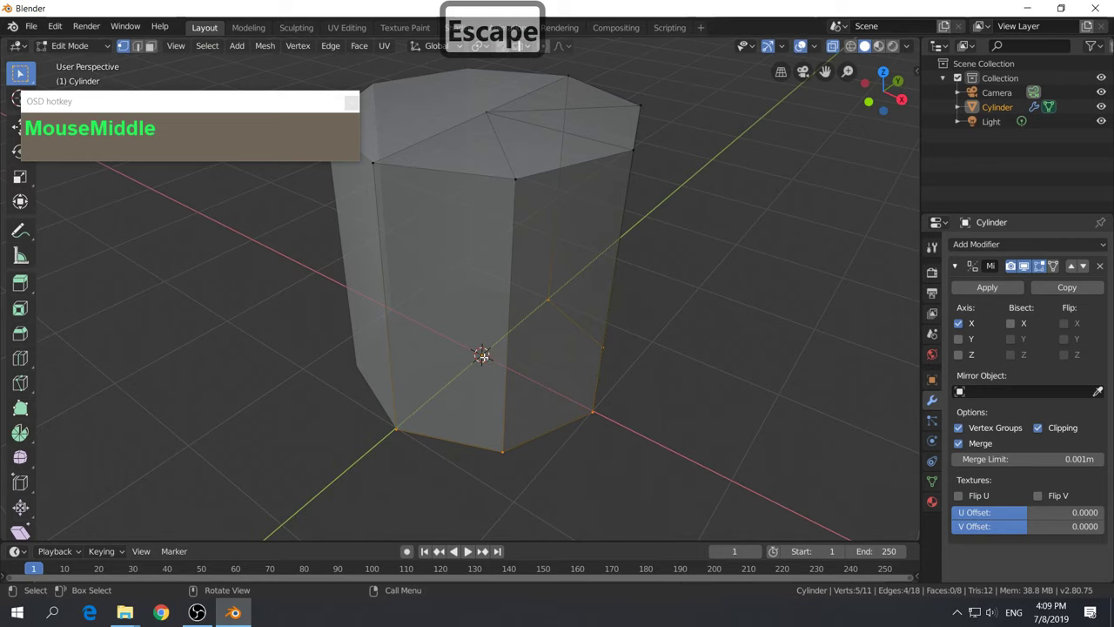
pyautogui.rightClick(687, 359)
pyautogui.click(794, 323)
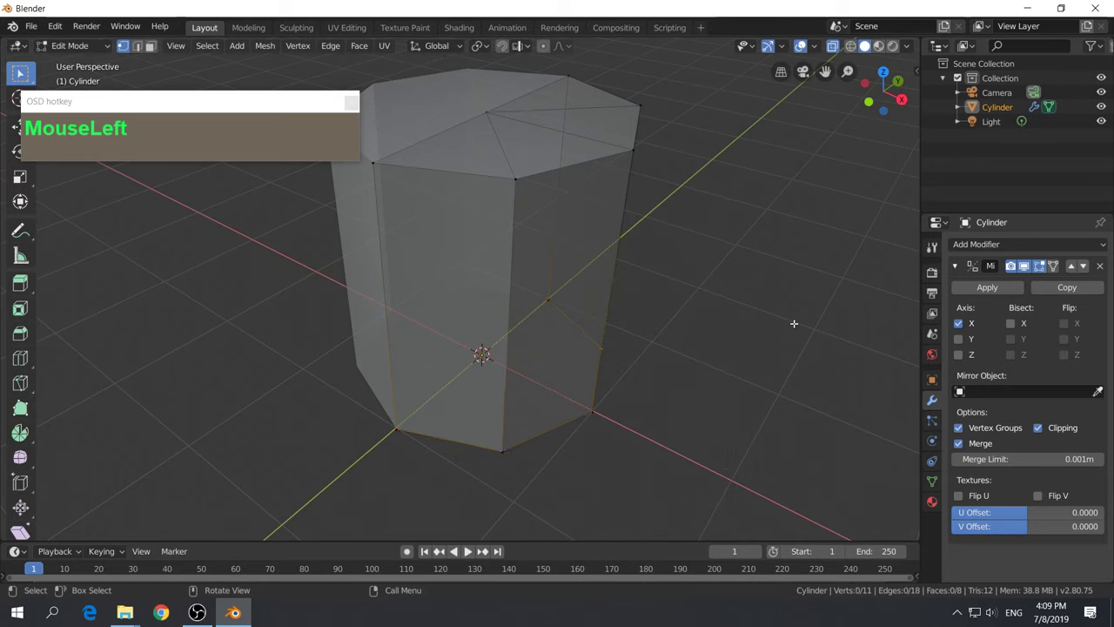
pyautogui.keyDown('shift'); pyautogui.rightClick(740, 321); pyautogui.keyUp('shift')
pyautogui.keyDown('shift'); pyautogui.rightClick(713, 244); pyautogui.keyUp('shift')
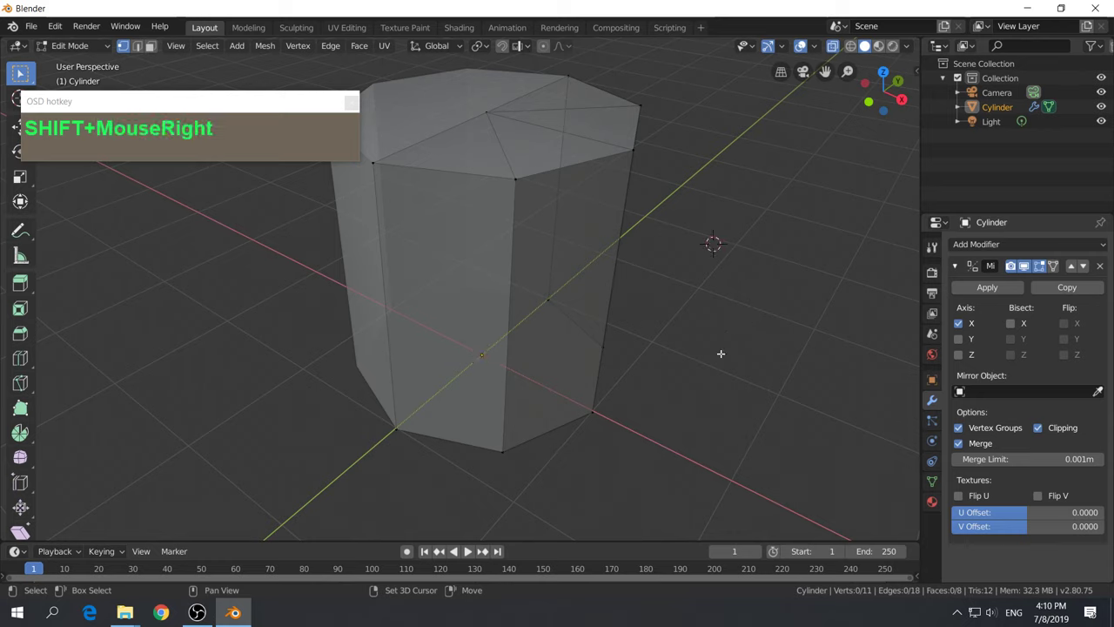
pyautogui.keyDown('shift'); pyautogui.rightClick(729, 316); pyautogui.keyUp('shift')
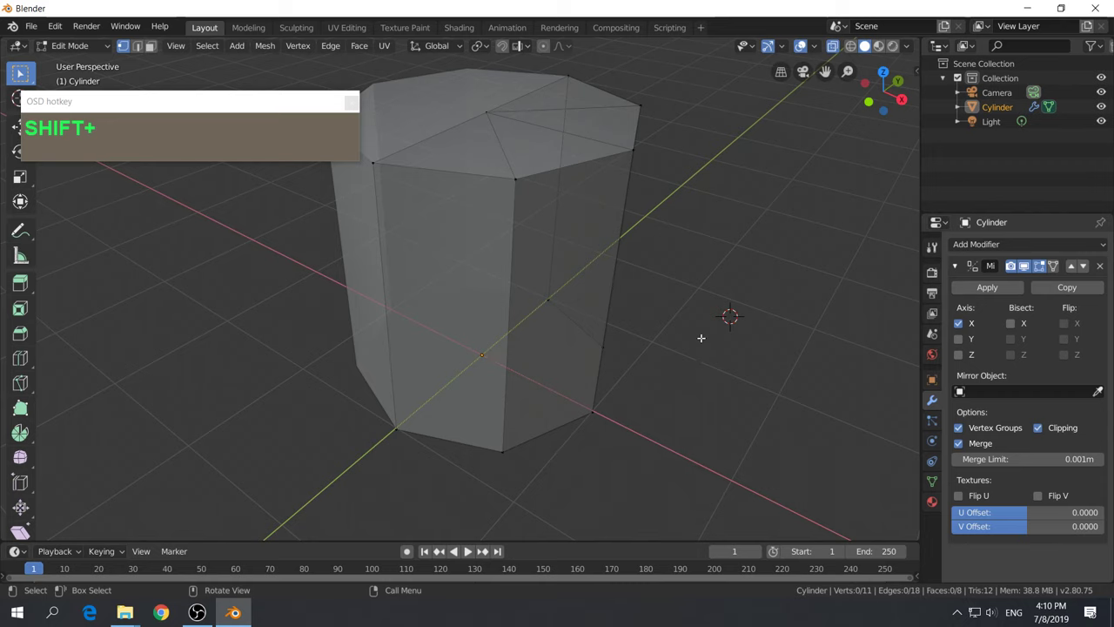
pyautogui.hotkey('shift', 'c')
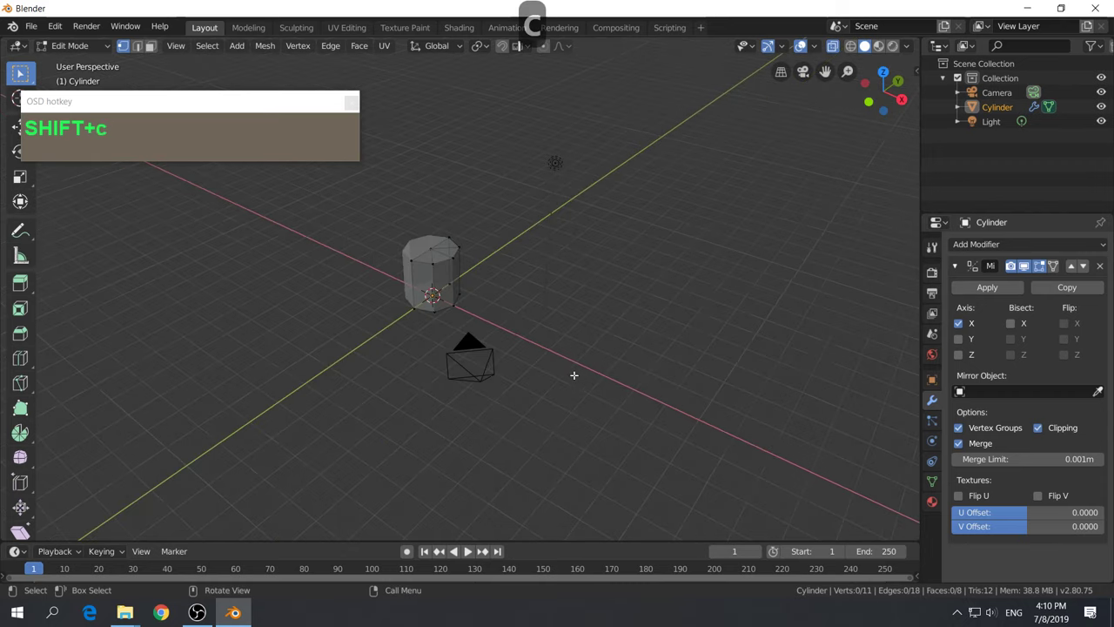
# Select the five bottom-rim vertices of the cylinder's editable half one after another
pyautogui.scroll(3, 430, 342)
pyautogui.scroll(3, 418, 336)
pyautogui.keyDown('shift'); pyautogui.moveTo(443, 336); pyautogui.dragTo(777, 401, button='middle'); pyautogui.keyUp('shift')
pyautogui.scroll(3, 629, 406)
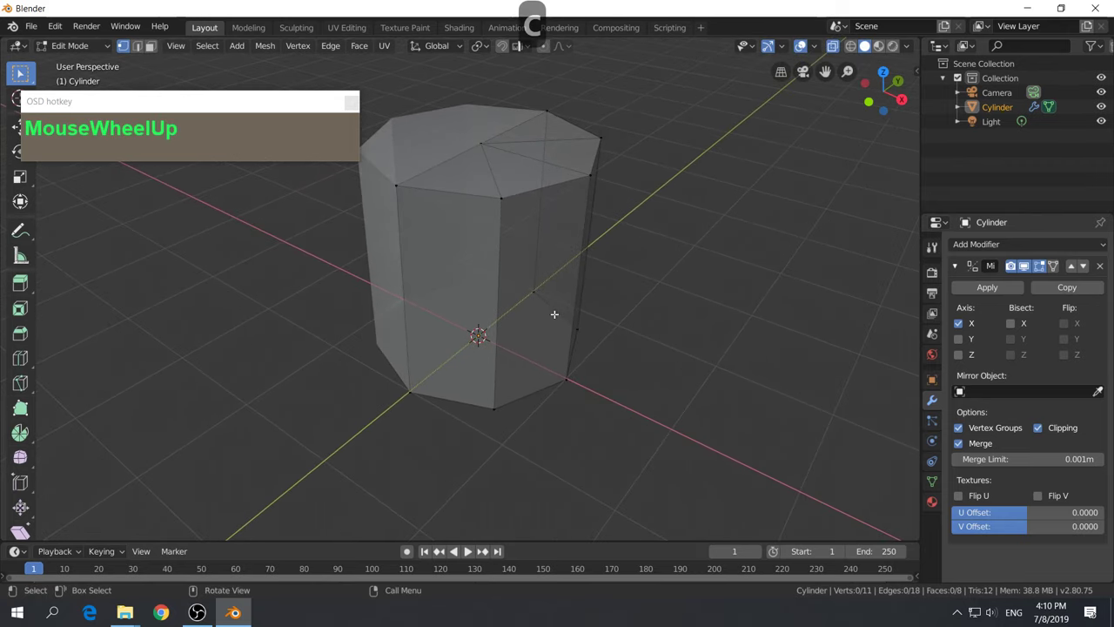
pyautogui.click(534, 293)
pyautogui.keyDown('shift'); pyautogui.click(577, 328); pyautogui.keyUp('shift')
pyautogui.keyDown('shift'); pyautogui.click(567, 380); pyautogui.keyUp('shift')
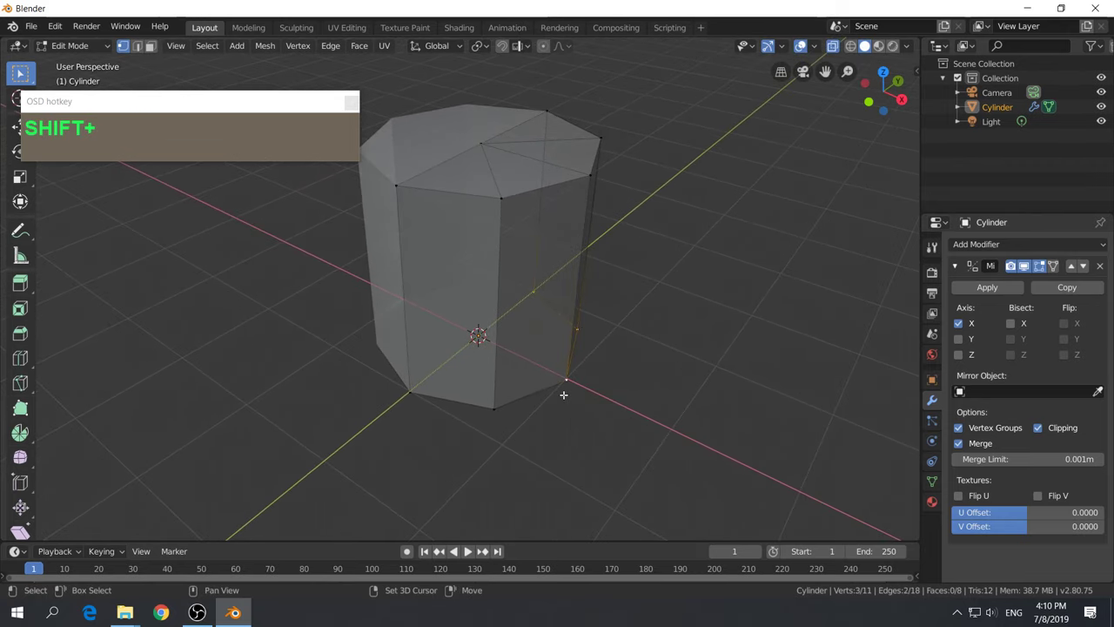
pyautogui.keyDown('shift'); pyautogui.click(493, 407); pyautogui.keyUp('shift')
pyautogui.keyDown('shift'); pyautogui.click(430, 399); pyautogui.keyUp('shift')
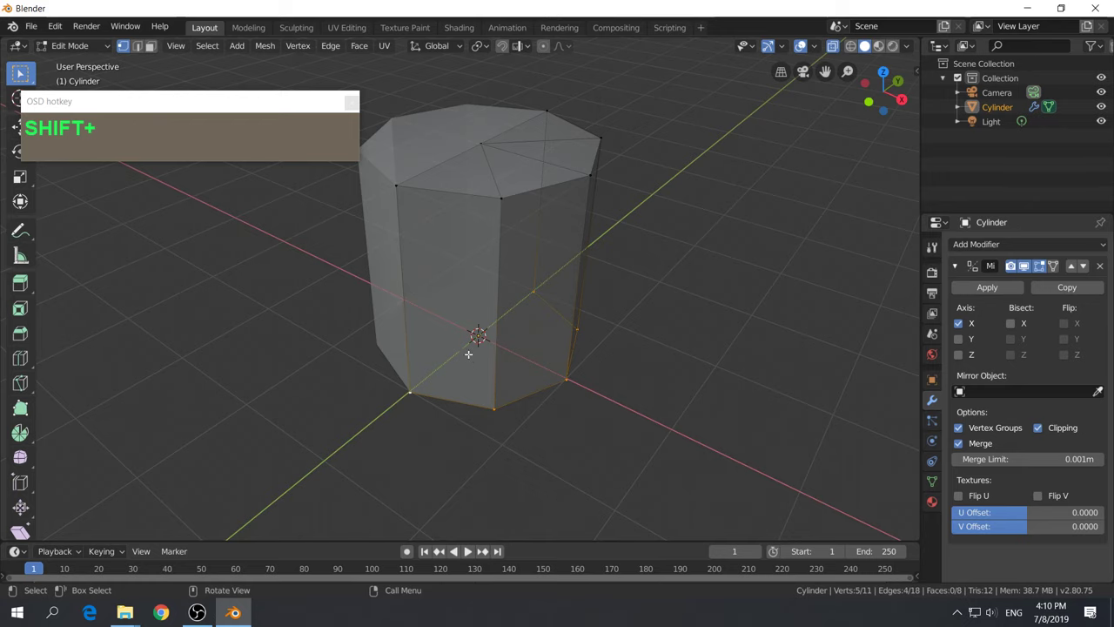
# Set the pivot point to 3D Cursor and scale the selected bottom rim up uniformly by about 1.453
pyautogui.scroll(1, 487, 344)
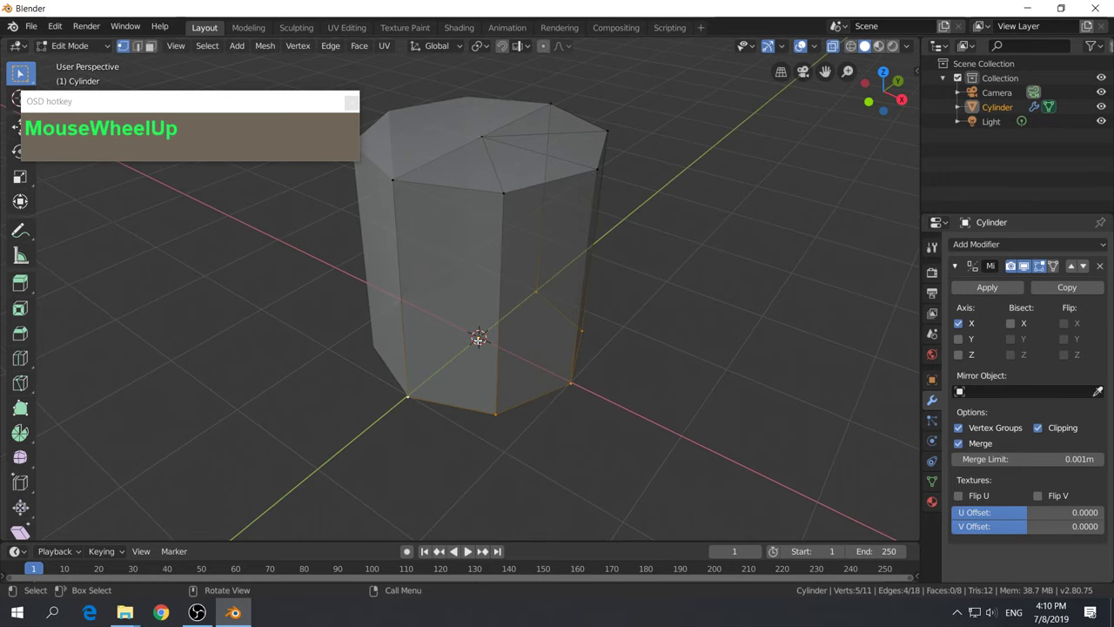
pyautogui.click(483, 47)
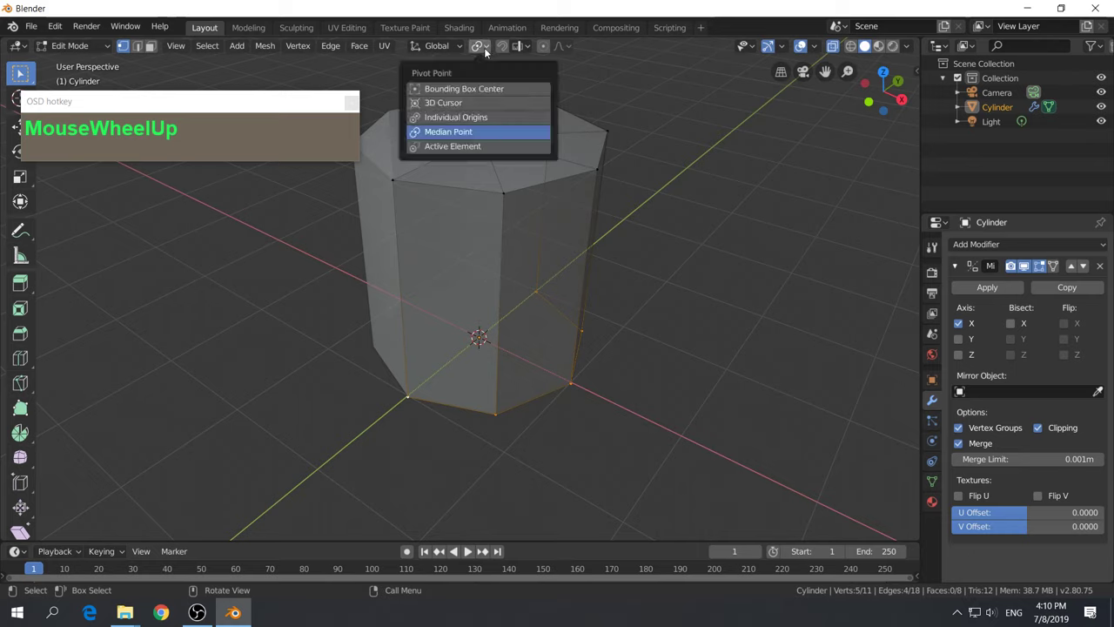
pyautogui.click(479, 103)
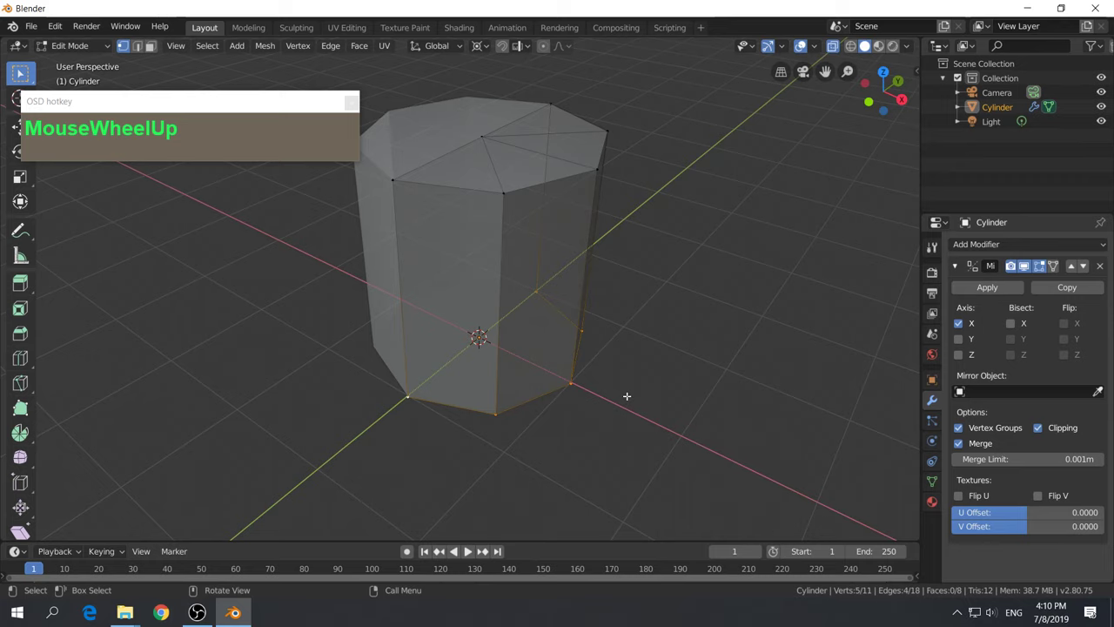
pyautogui.press('s')
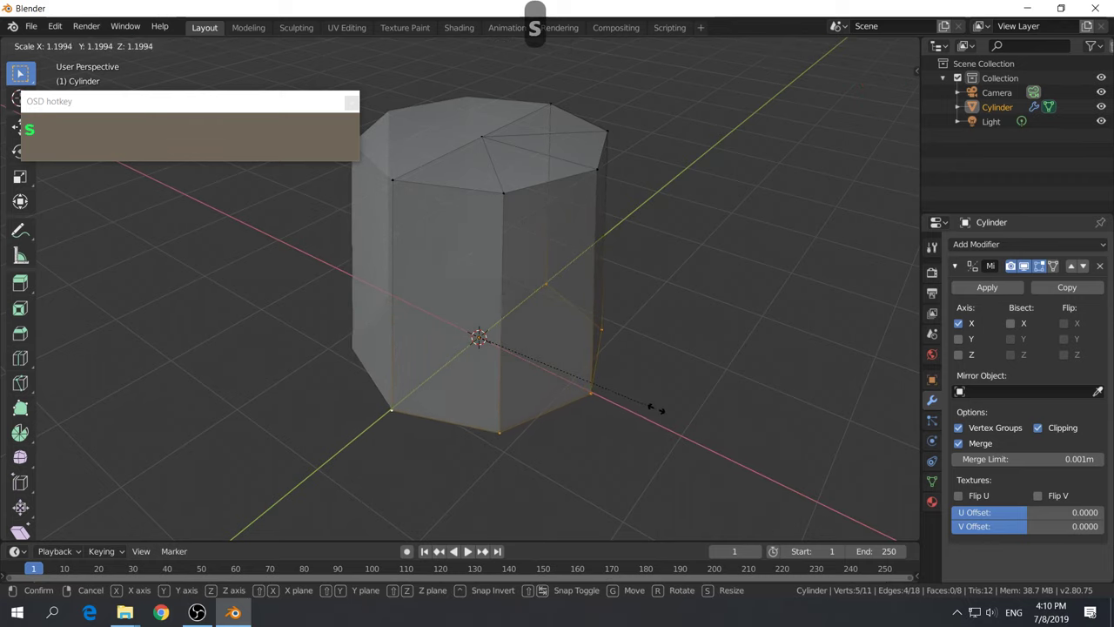
pyautogui.click(686, 423)
pyautogui.moveTo(687, 423); pyautogui.dragTo(704, 368, button='middle')
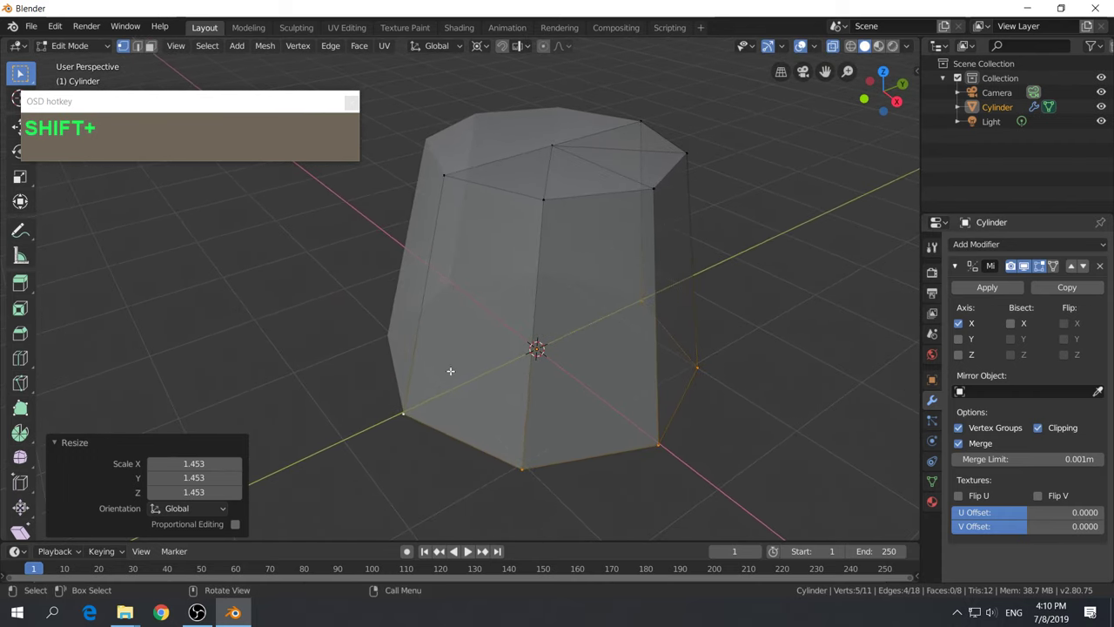
# Examine the widened bottom rim from the top view and in perspective to check its symmetry around the origin
pyautogui.scroll(-2, 609, 383)
pyautogui.keyDown('alt'); pyautogui.moveTo(601, 388); pyautogui.dragTo(615, 403, button='middle'); pyautogui.keyUp('alt')
pyautogui.scroll(-2, 614, 401)
pyautogui.scroll(2, 401, 252)
pyautogui.scroll(-2, 405, 252)
pyautogui.keyDown('shift'); pyautogui.moveTo(405, 252); pyautogui.dragTo(538, 346, button='middle'); pyautogui.keyUp('shift')
pyautogui.scroll(2, 539, 346)
pyautogui.scroll(4, 538, 346)
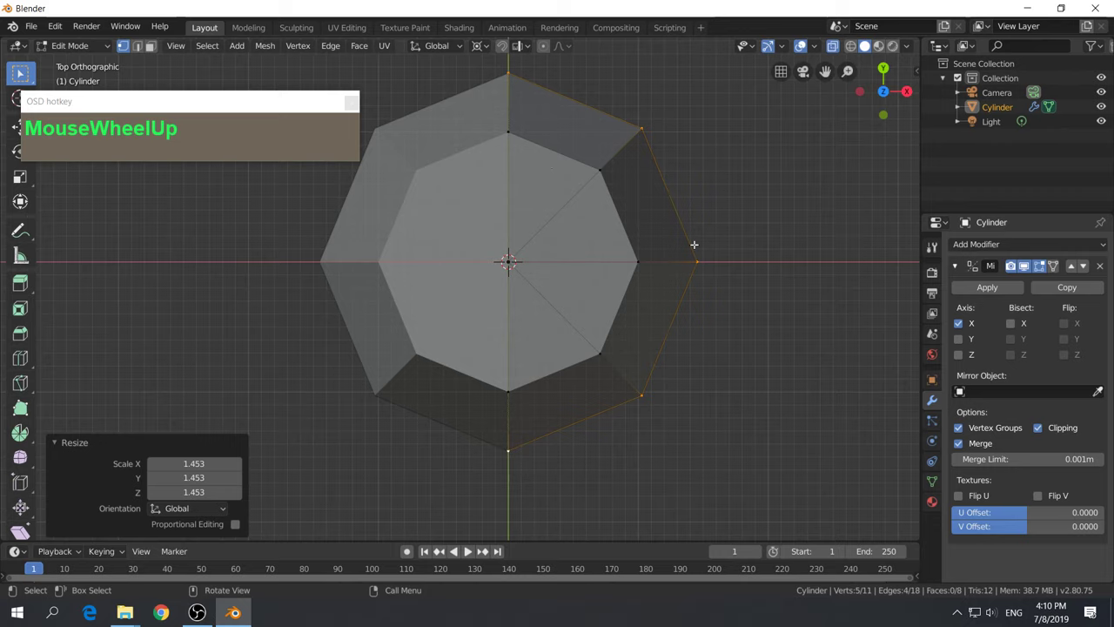
pyautogui.moveTo(710, 482); pyautogui.dragTo(626, 403, button='middle')
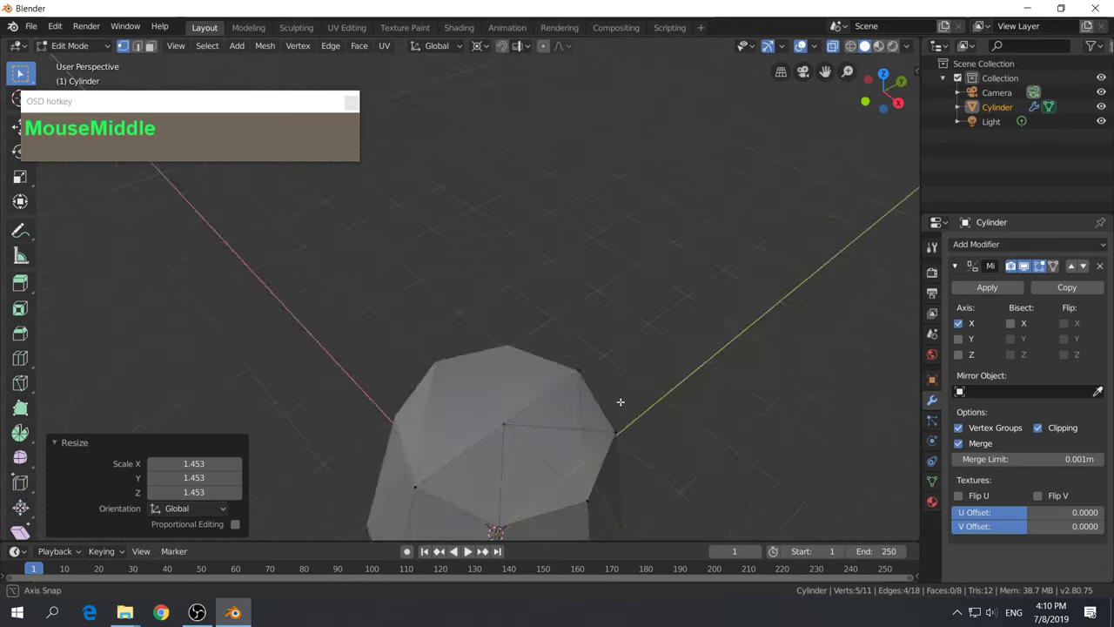
pyautogui.scroll(-2, 600, 478)
pyautogui.keyDown('shift'); pyautogui.moveTo(599, 478); pyautogui.dragTo(538, 172, button='middle'); pyautogui.keyUp('shift')
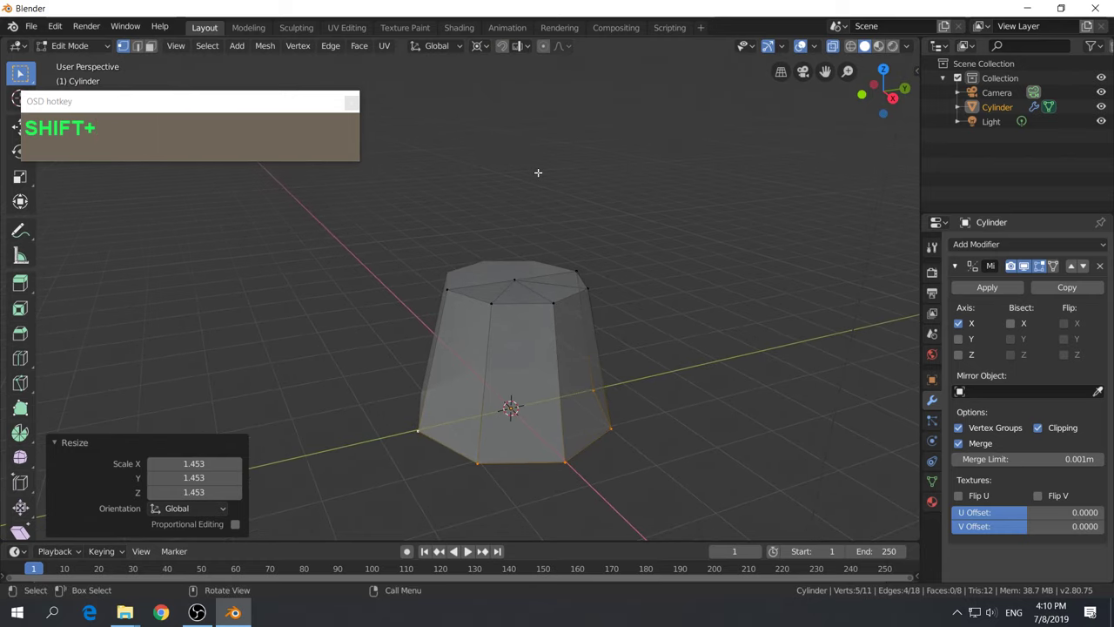
# Set the transform pivot point back to Median Point
pyautogui.click(481, 47)
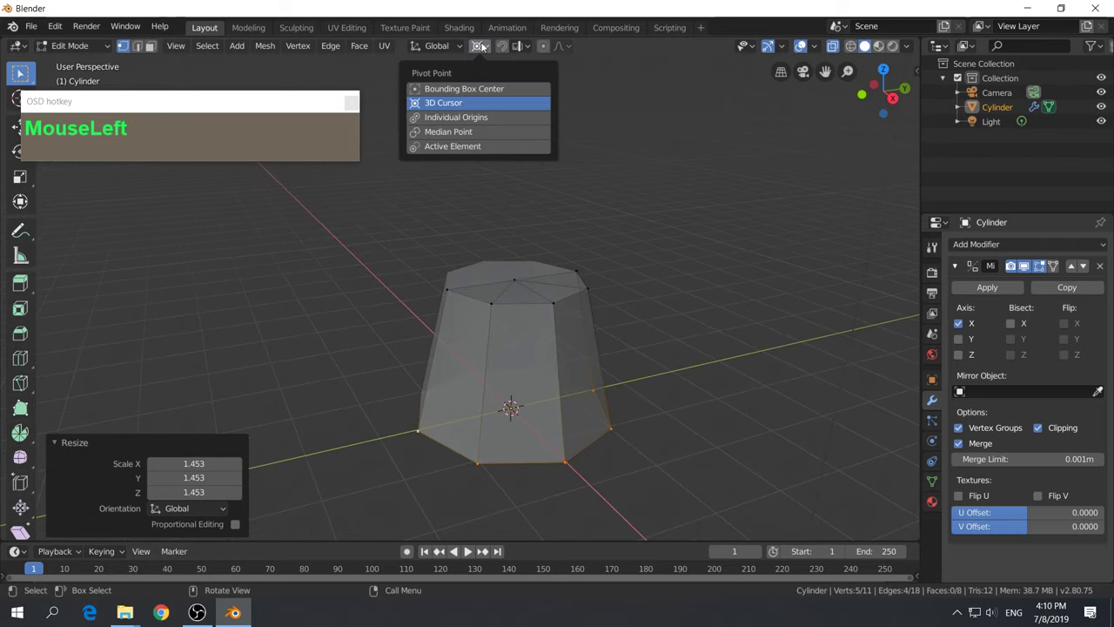
pyautogui.click(447, 131)
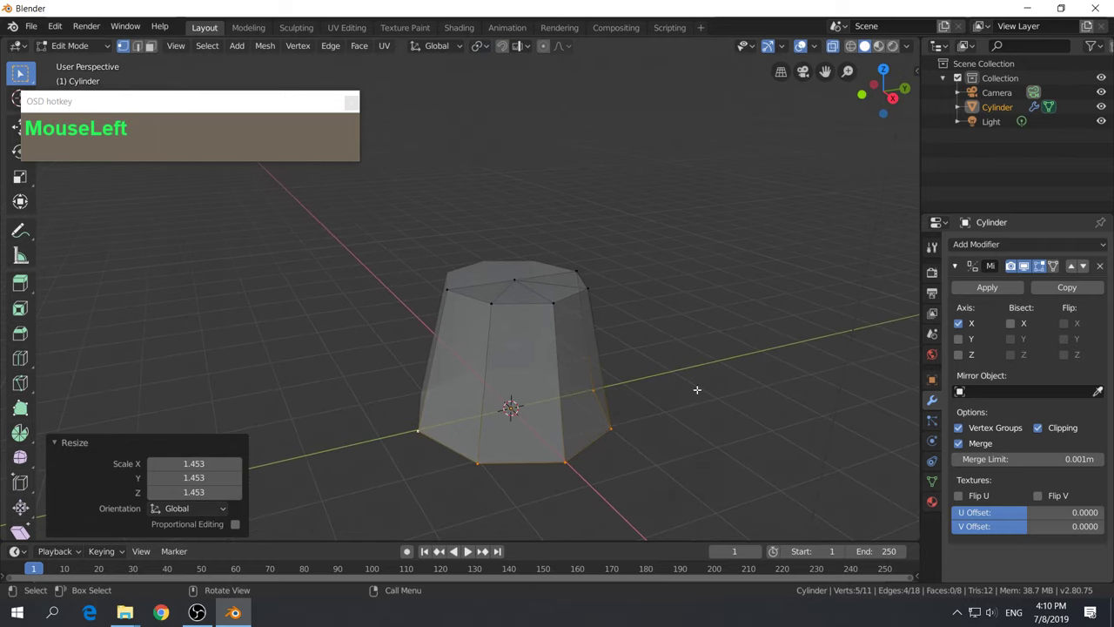
pyautogui.scroll(1, 612, 464)
pyautogui.scroll(-1, 617, 472)
pyautogui.keyDown('shift'); pyautogui.moveTo(644, 475); pyautogui.dragTo(598, 313, button='middle'); pyautogui.keyUp('shift')
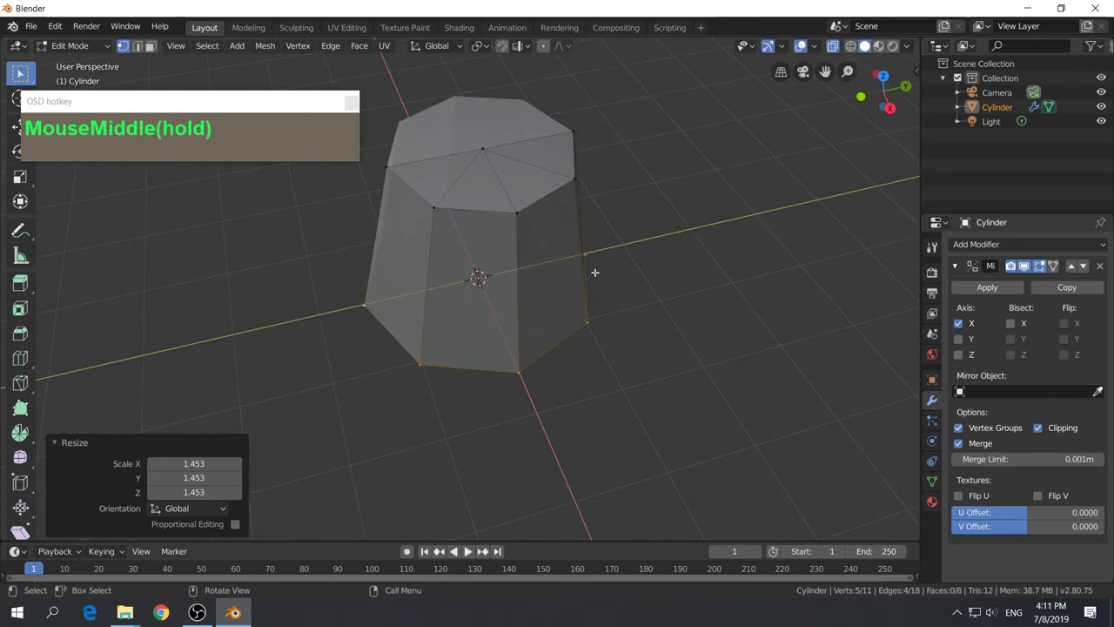
# Change to edge selection mode, clear the selection and select the open edge loop around the cylinder's bottom rim
pyautogui.scroll(-2, 387, 321)
pyautogui.moveTo(408, 334); pyautogui.dragTo(427, 342, button='middle')
pyautogui.scroll(2, 479, 391)
pyautogui.moveTo(485, 398); pyautogui.dragTo(386, 318, button='middle')
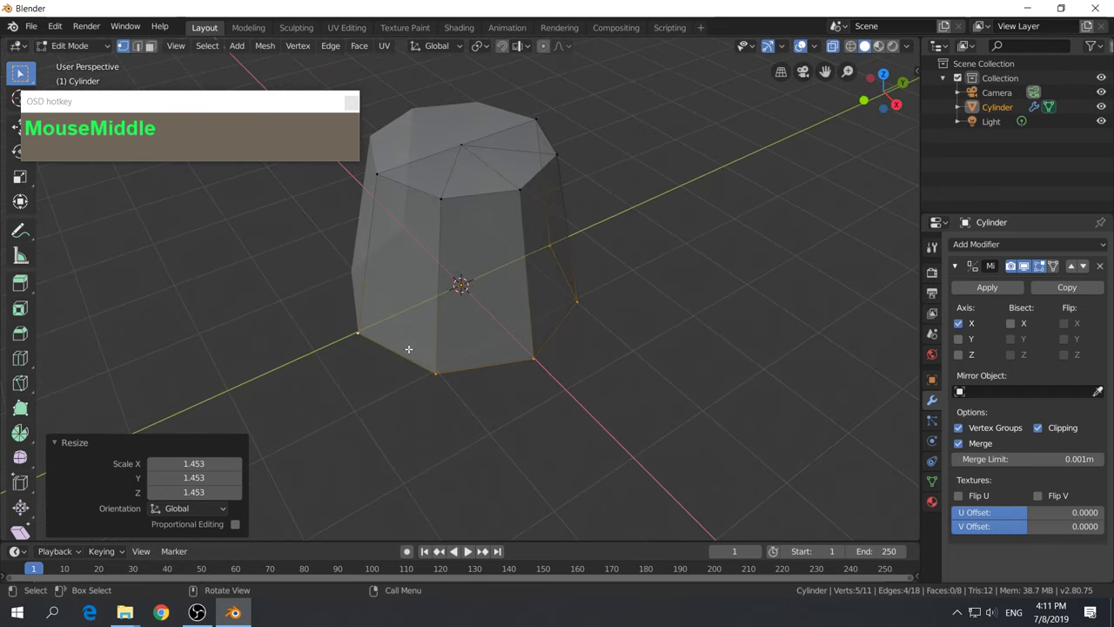
pyautogui.press('2')
pyautogui.moveTo(393, 353); pyautogui.dragTo(455, 382, button='middle')
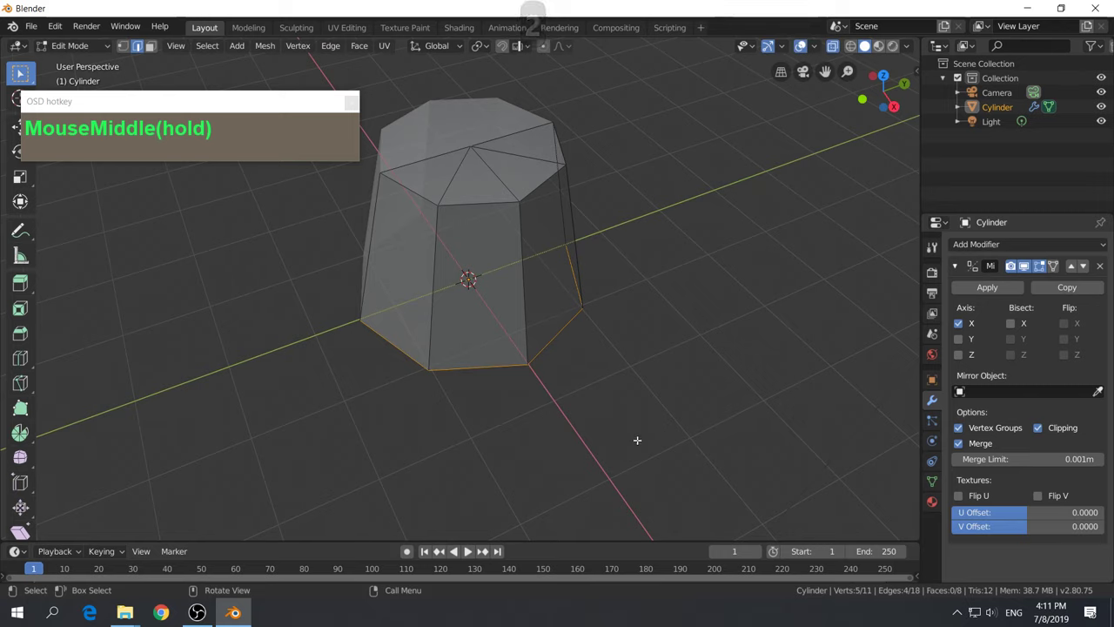
pyautogui.hotkey('alt', 'a')
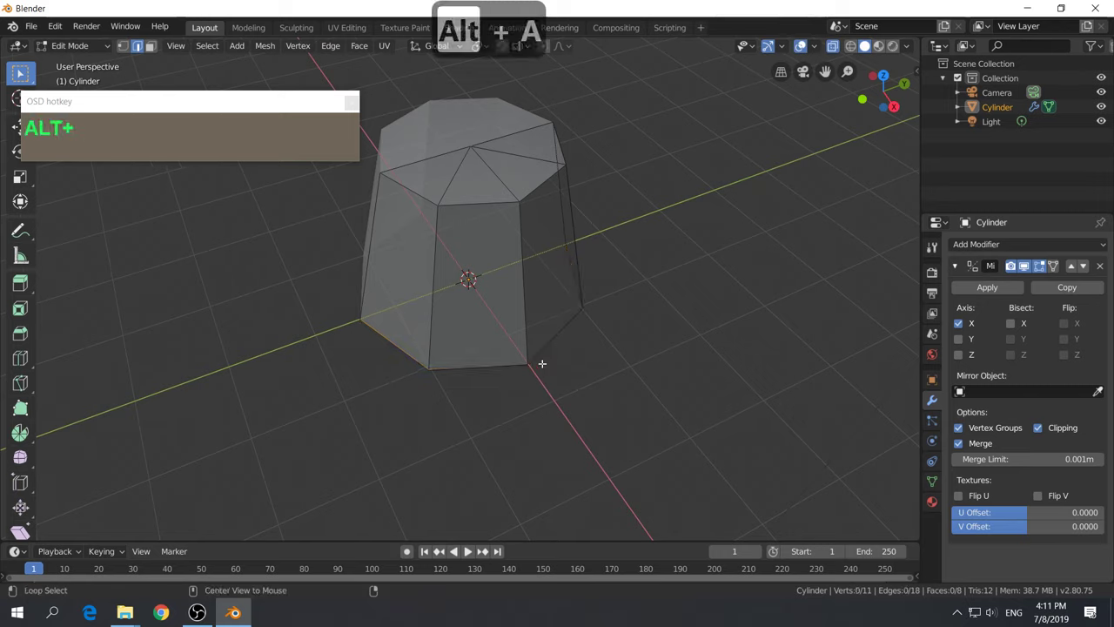
pyautogui.keyDown('alt'); pyautogui.click(559, 341); pyautogui.keyUp('alt')
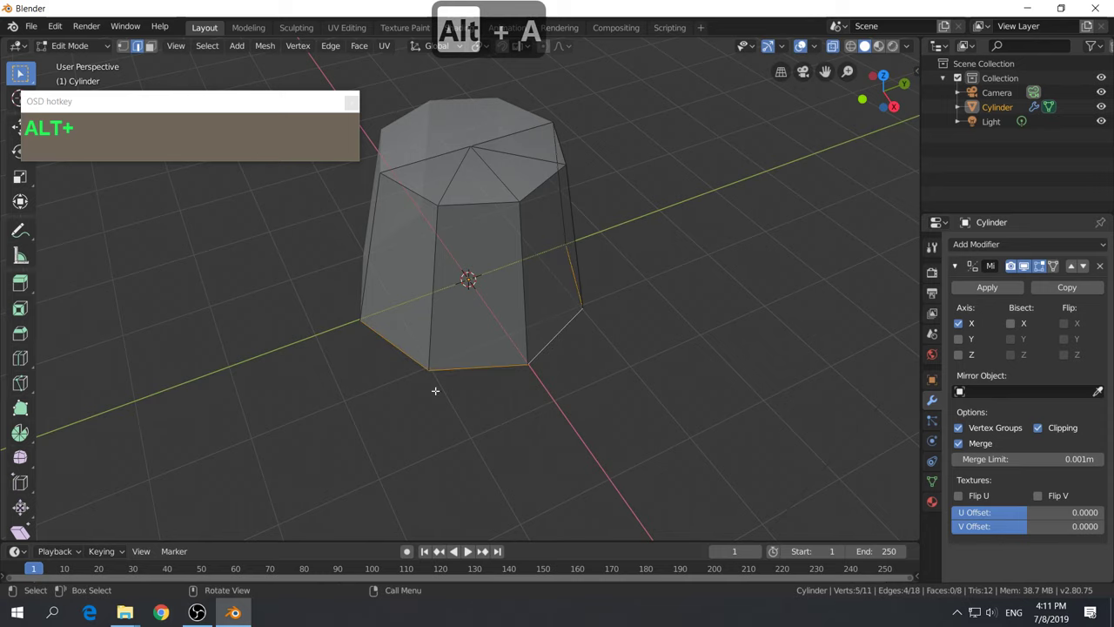
# Extrude the selected bottom edge loop in place, with zero movement on all axes
pyautogui.moveTo(546, 443); pyautogui.dragTo(606, 400, button='middle')
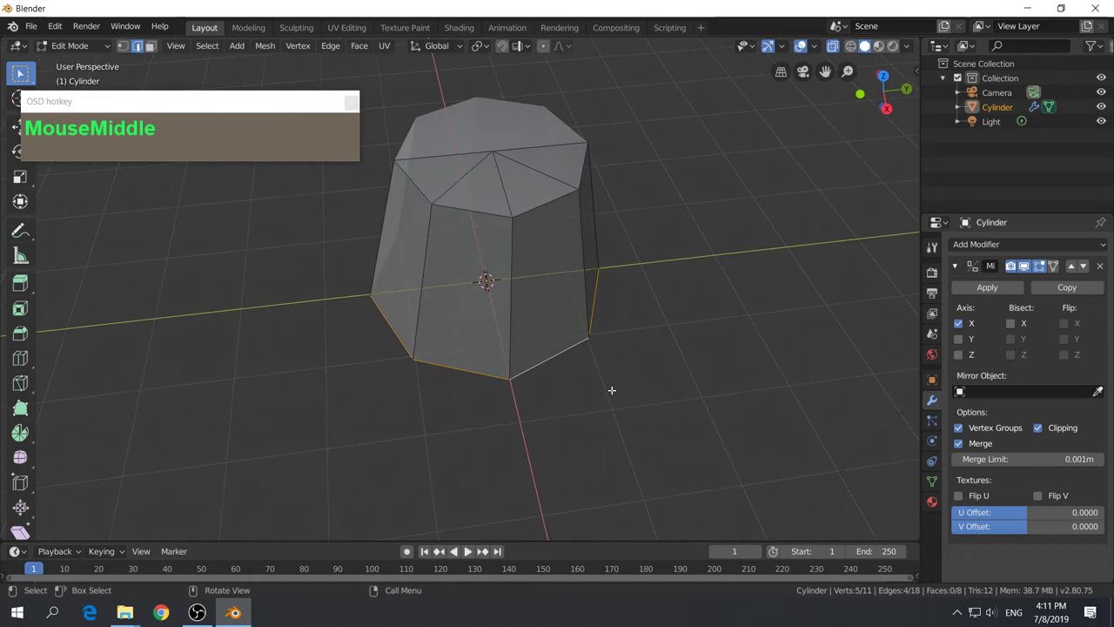
pyautogui.rightClick(544, 361)
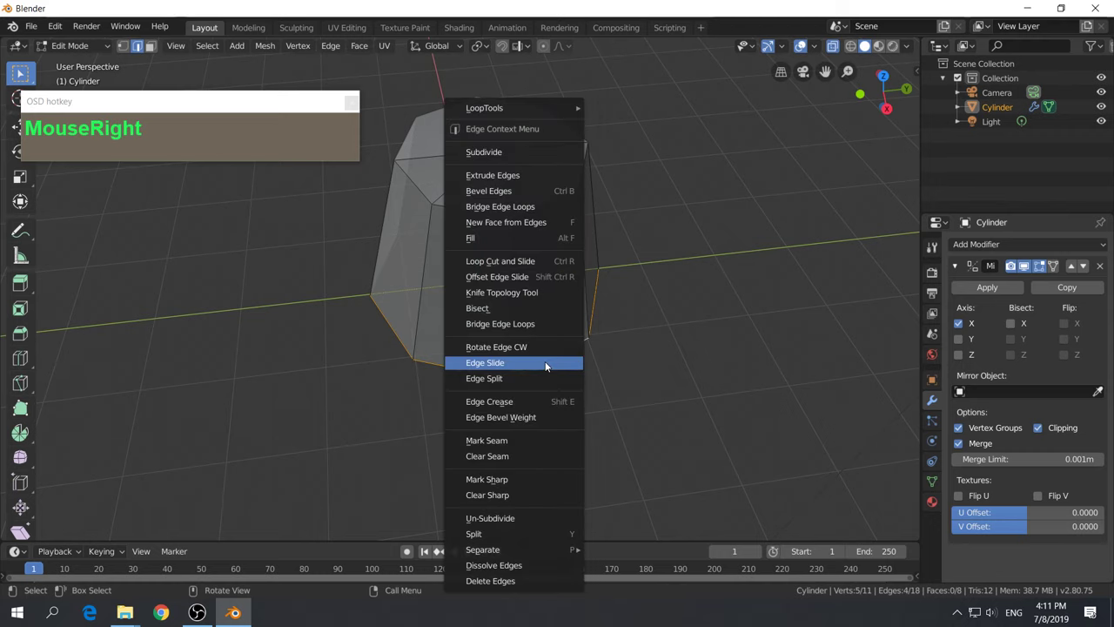
pyautogui.click(514, 179)
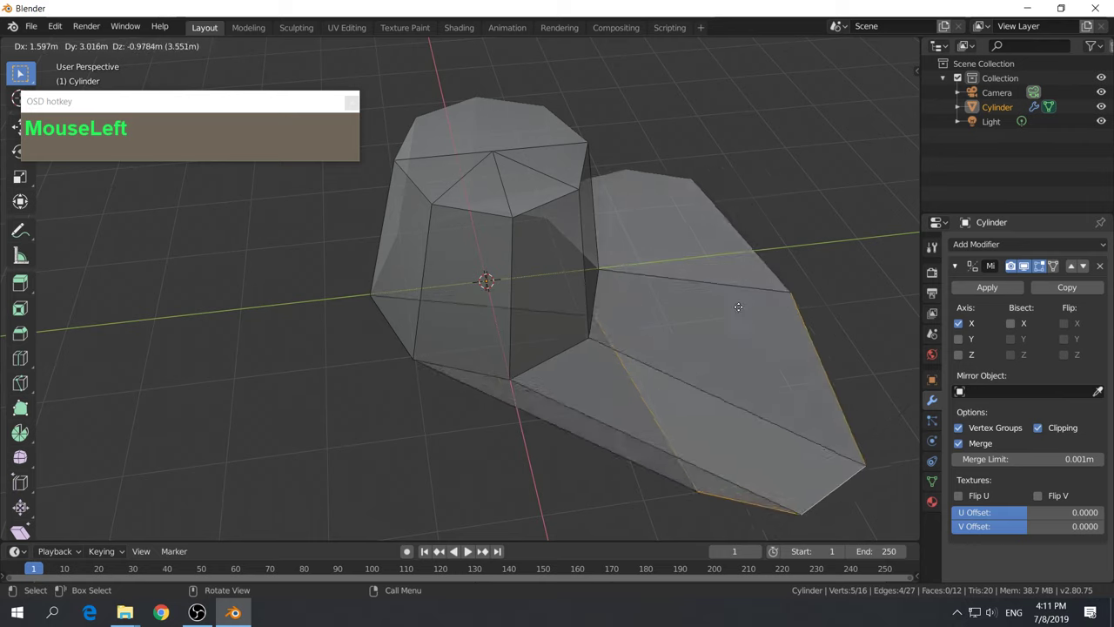
pyautogui.rightClick(827, 208)
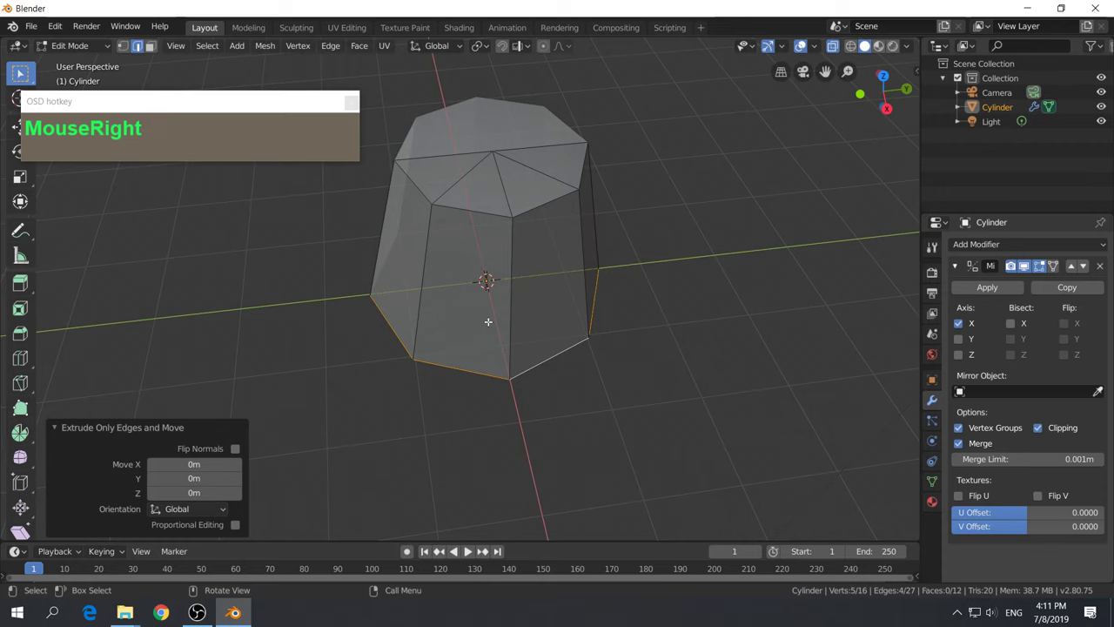
# Set the transform pivot point to 3D Cursor
pyautogui.moveTo(649, 386); pyautogui.dragTo(531, 163, button='middle')
pyautogui.click(479, 47)
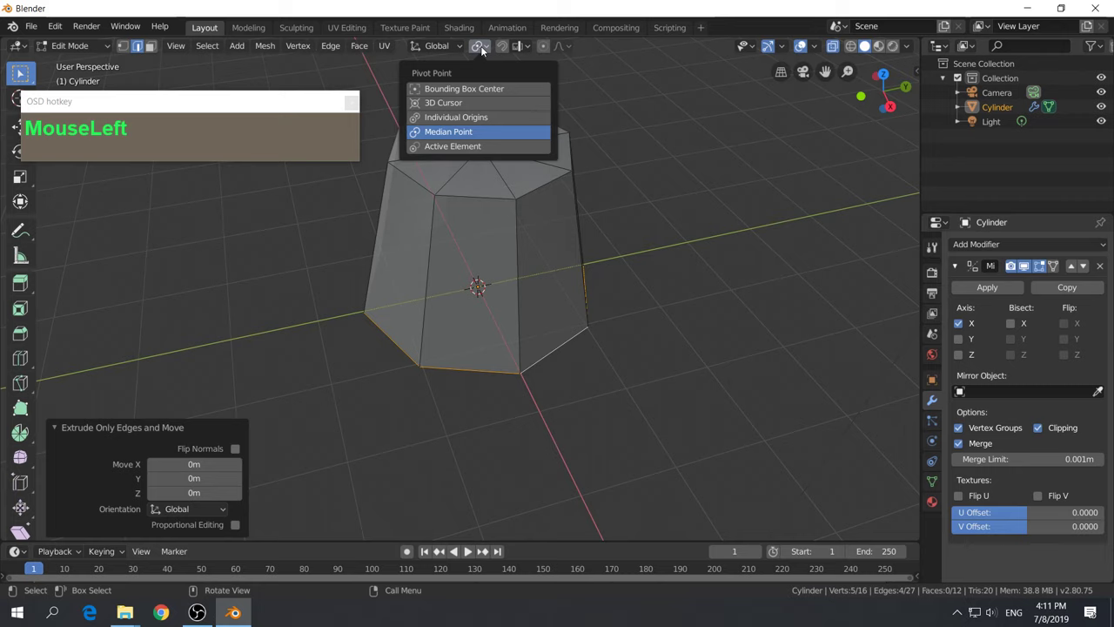
pyautogui.click(444, 103)
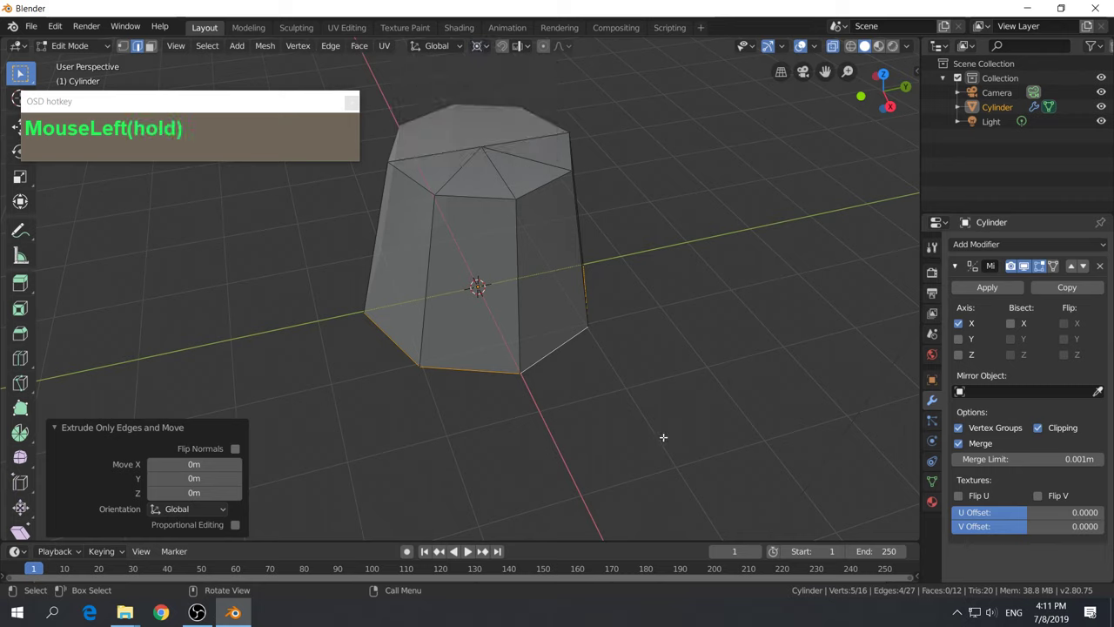
# Try scaling the extruded bottom edges outward around the 3D cursor by about 1.9, and undo the scaling
pyautogui.press('s')
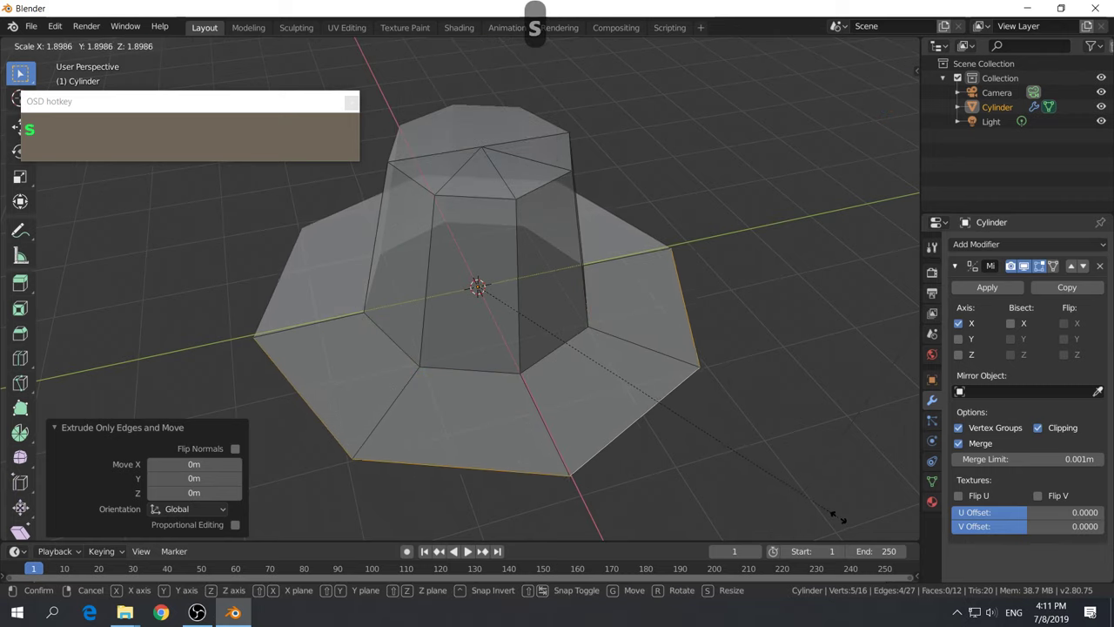
pyautogui.click(844, 522)
pyautogui.moveTo(845, 522); pyautogui.dragTo(705, 403, button='middle')
pyautogui.hotkey('ctrl', 'z')
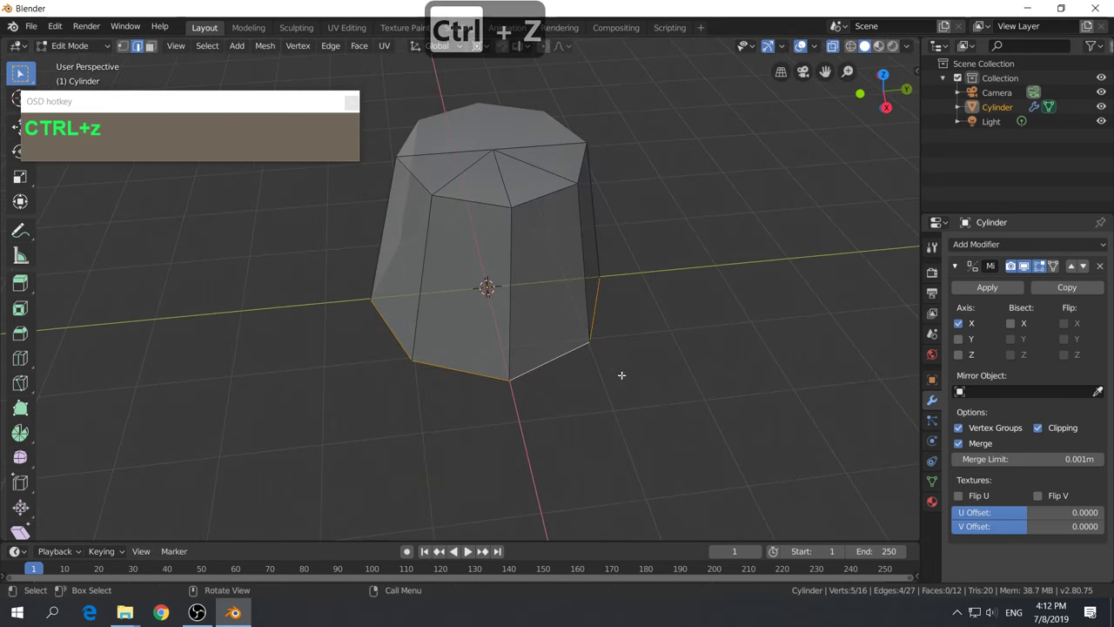
# Widen the extruded bottom edges into a flat brim with Shrink/Fatten, using an offset of about -1.43 m
pyautogui.moveTo(621, 375); pyautogui.dragTo(619, 362, button='middle')
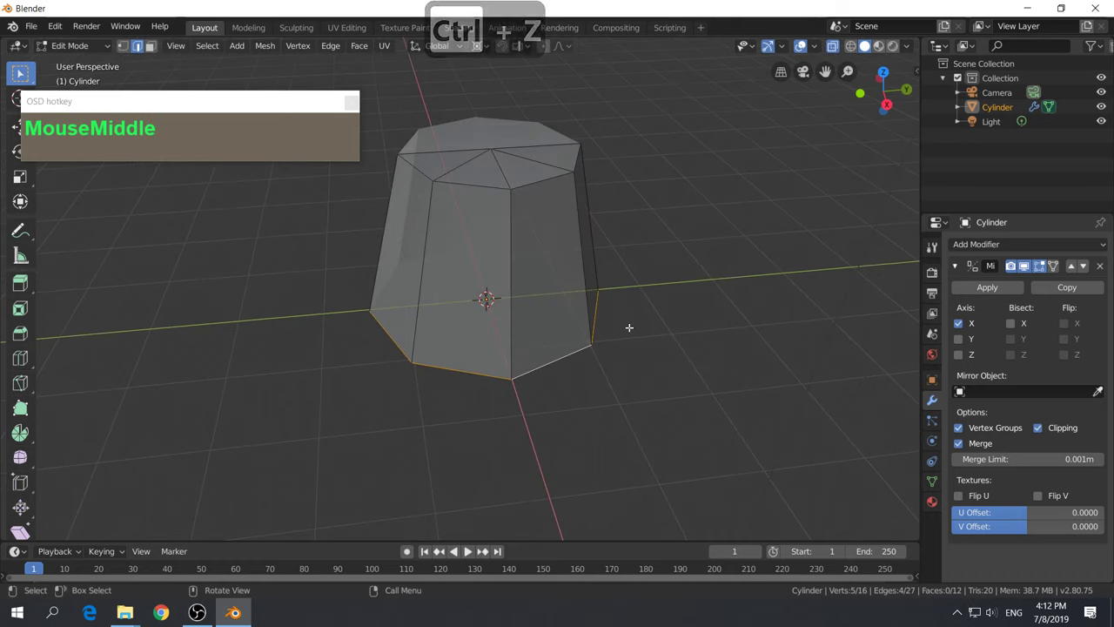
pyautogui.scroll(-1, 35, 513)
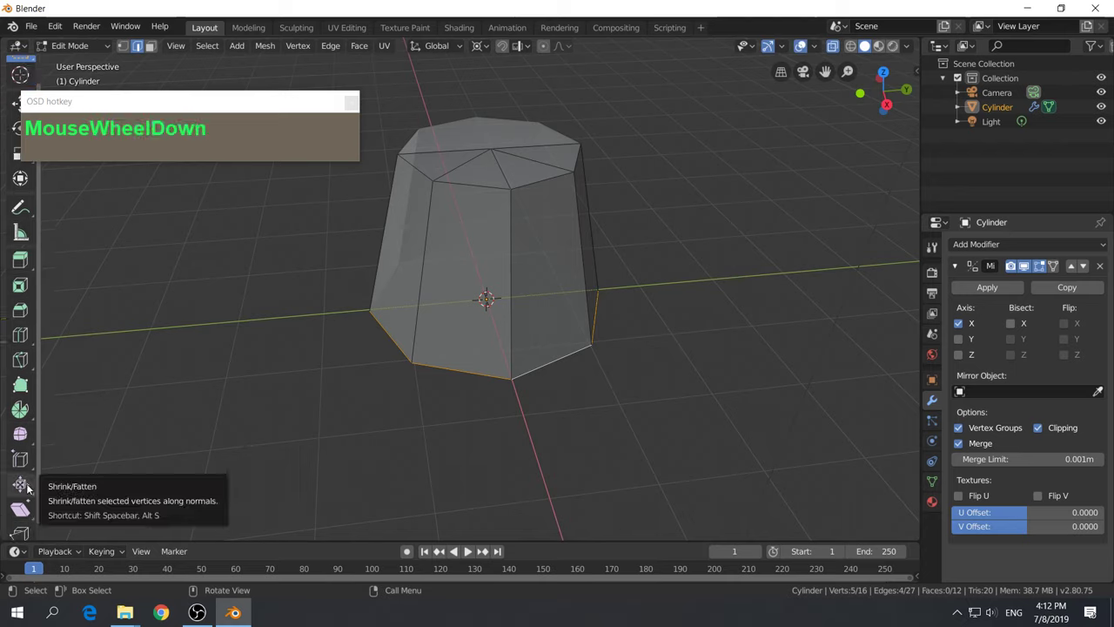
pyautogui.hotkey('alt', 's')
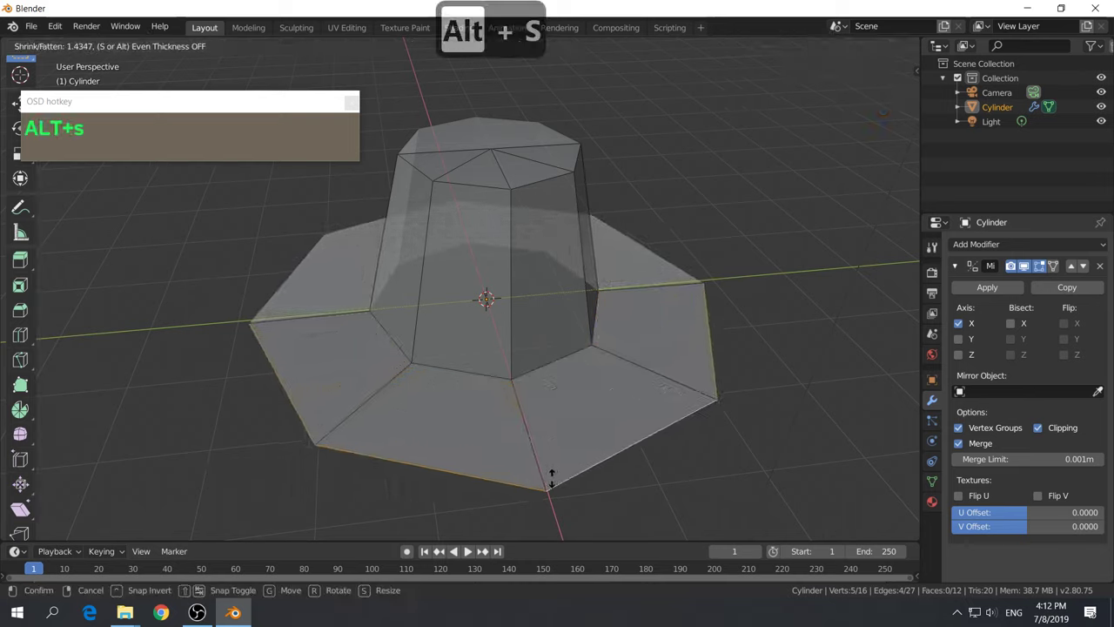
pyautogui.click(551, 476)
pyautogui.moveTo(551, 476); pyautogui.dragTo(348, 391, button='middle')
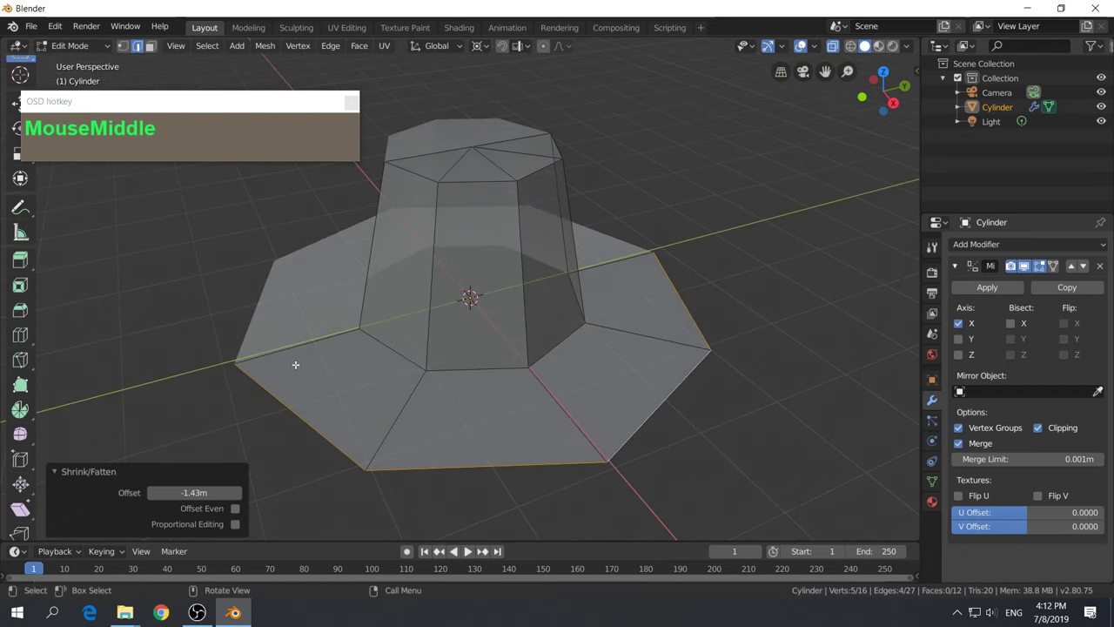
pyautogui.moveTo(621, 257); pyautogui.dragTo(655, 316, button='middle')
pyautogui.moveTo(631, 358); pyautogui.dragTo(630, 358, button='middle')
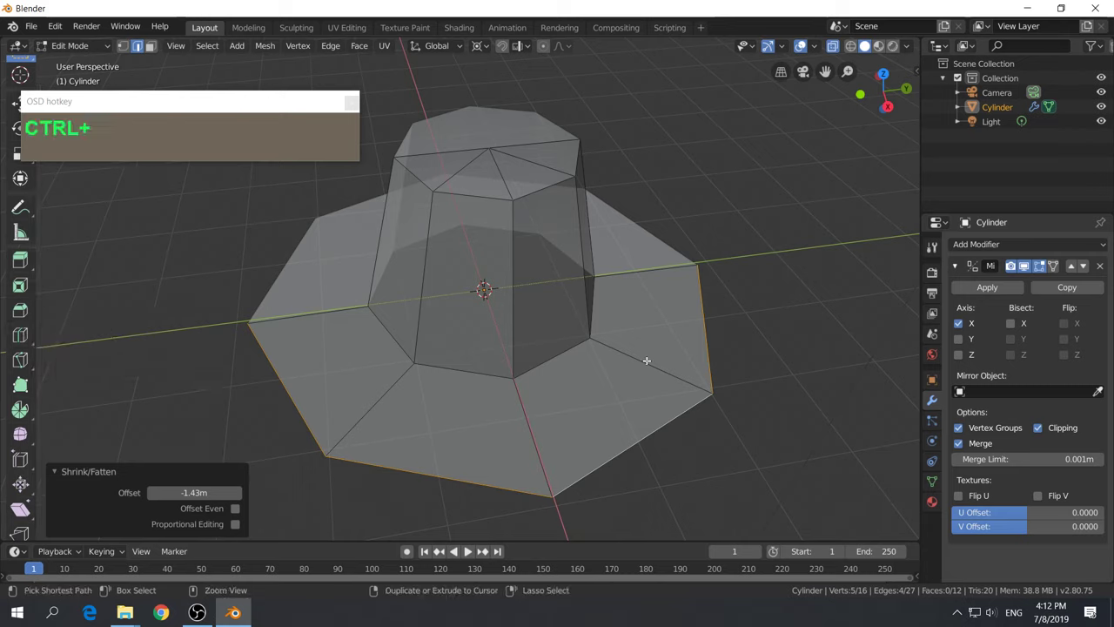
# Add a single loop cut around the brim, centred between its inner and outer edges with factor 0
pyautogui.hotkey('ctrl', 'r')
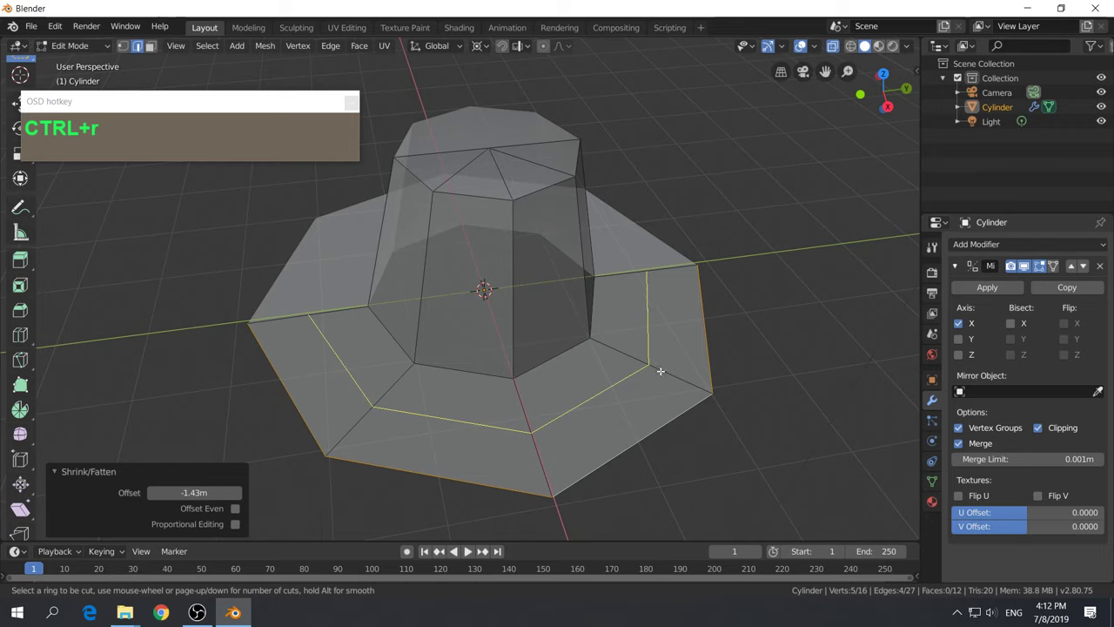
pyautogui.click(660, 370)
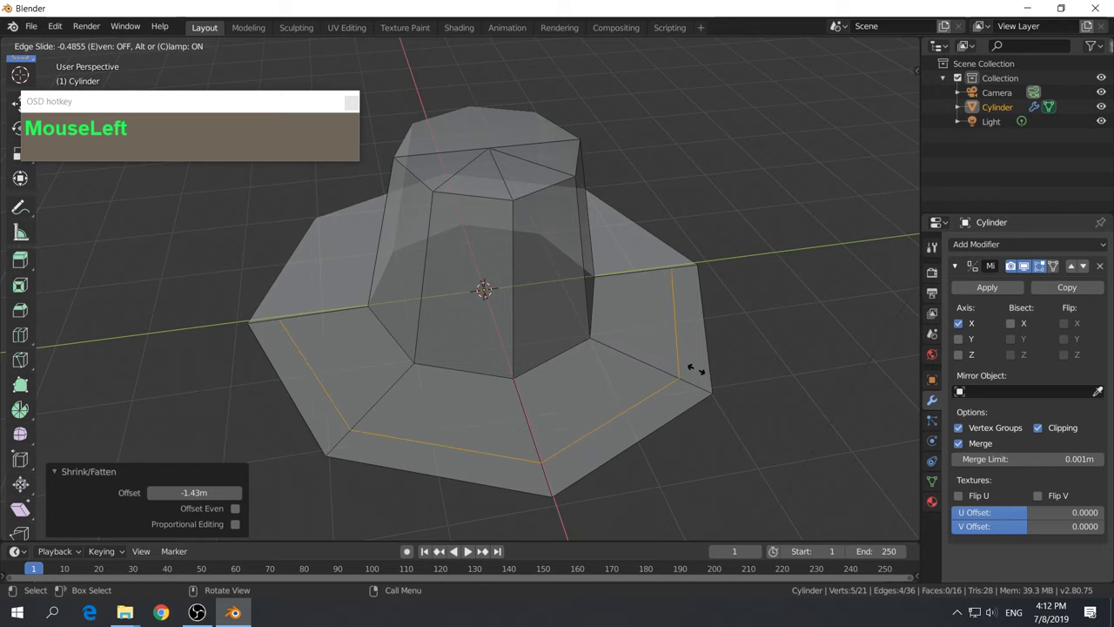
pyautogui.rightClick(670, 350)
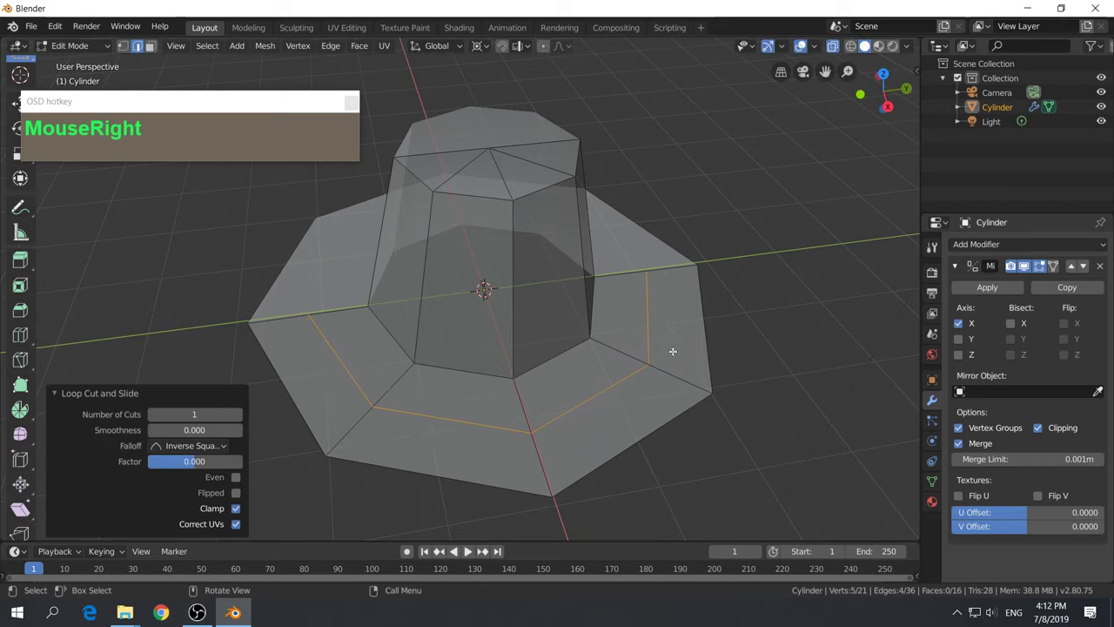
# Knife-cut a half ring across the top cap, snapping to the midpoints of the edges that radiate from its centre
pyautogui.moveTo(700, 385); pyautogui.dragTo(674, 384, button='middle')
pyautogui.moveTo(604, 374); pyautogui.dragTo(664, 349, button='middle')
pyautogui.moveTo(614, 307); pyautogui.dragTo(564, 315, button='middle')
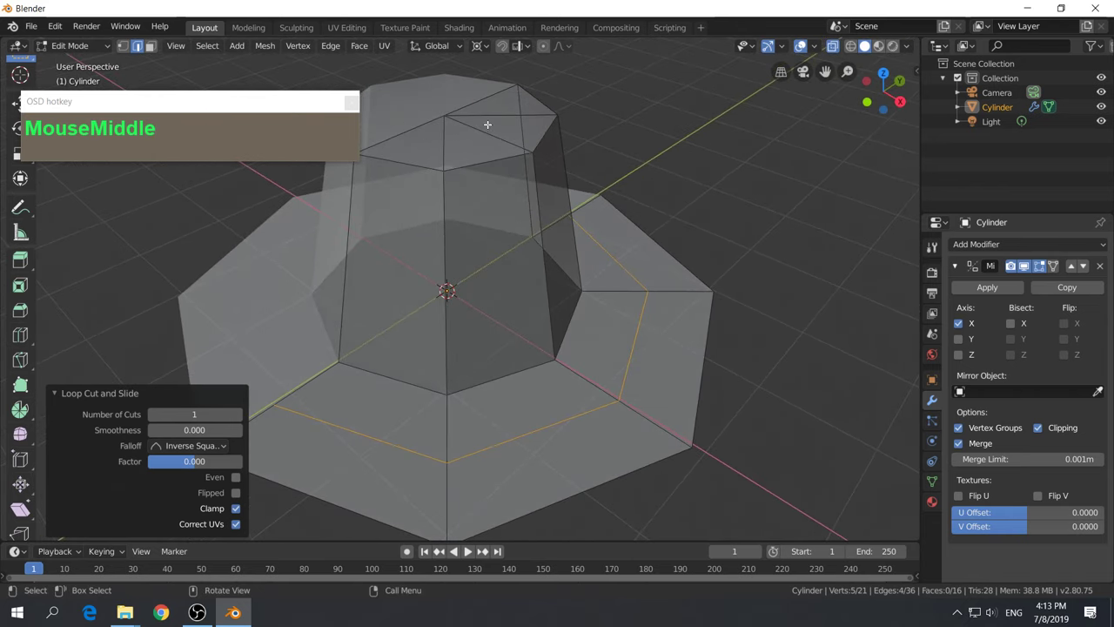
pyautogui.keyDown('shift'); pyautogui.moveTo(483, 136); pyautogui.dragTo(530, 197, button='middle'); pyautogui.keyUp('shift')
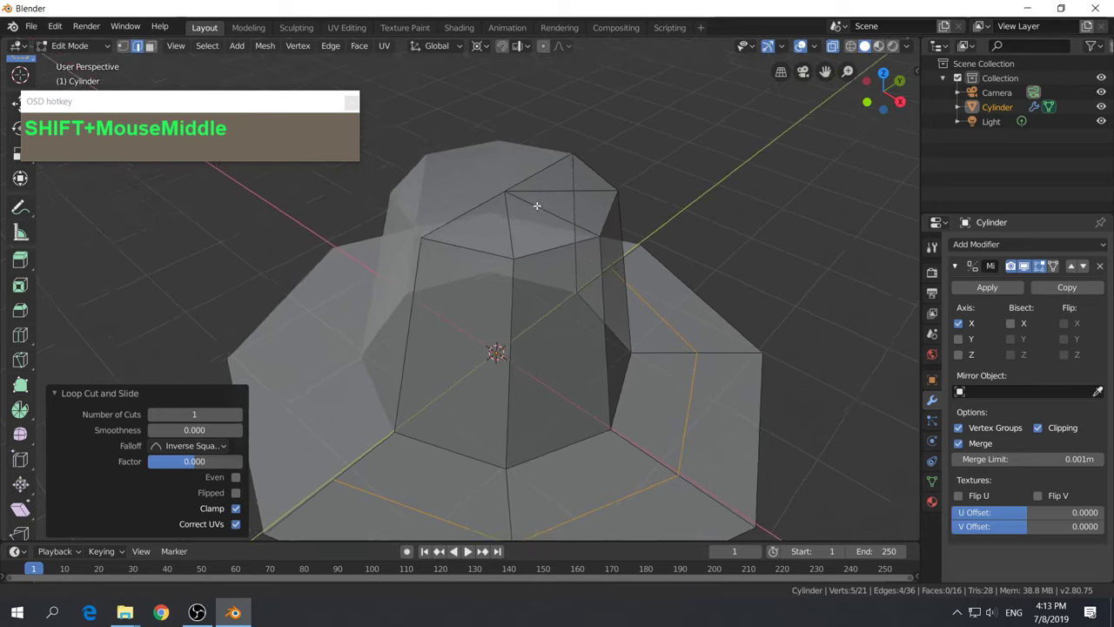
pyautogui.scroll(2, 556, 287)
pyautogui.moveTo(557, 287); pyautogui.dragTo(515, 273, button='middle')
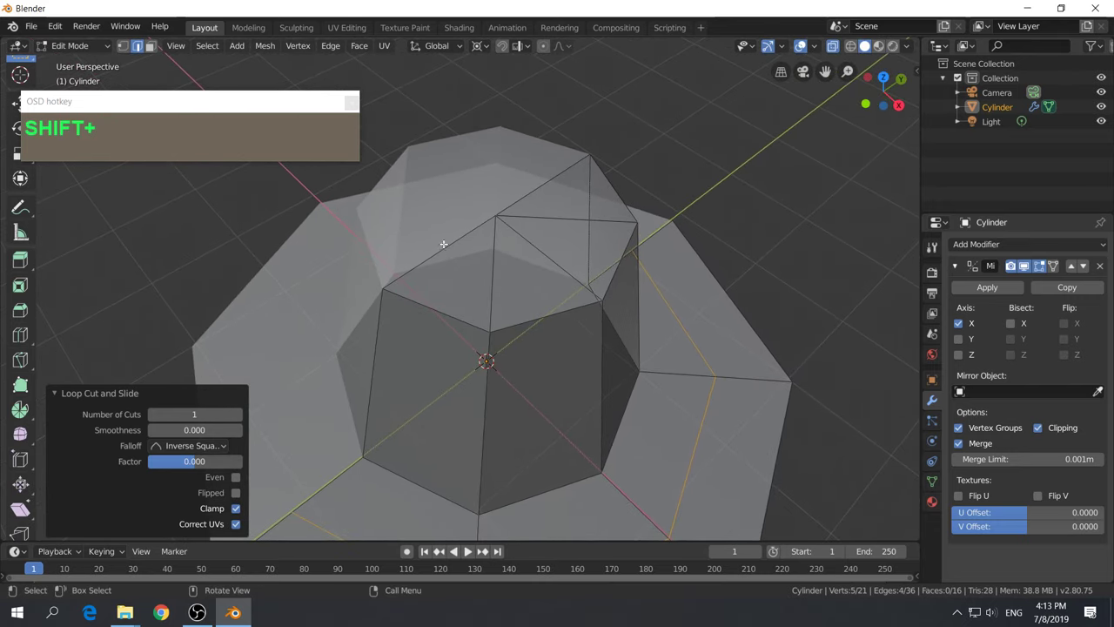
pyautogui.keyDown('shift'); pyautogui.moveTo(564, 190); pyautogui.dragTo(555, 172, button='middle'); pyautogui.keyUp('shift')
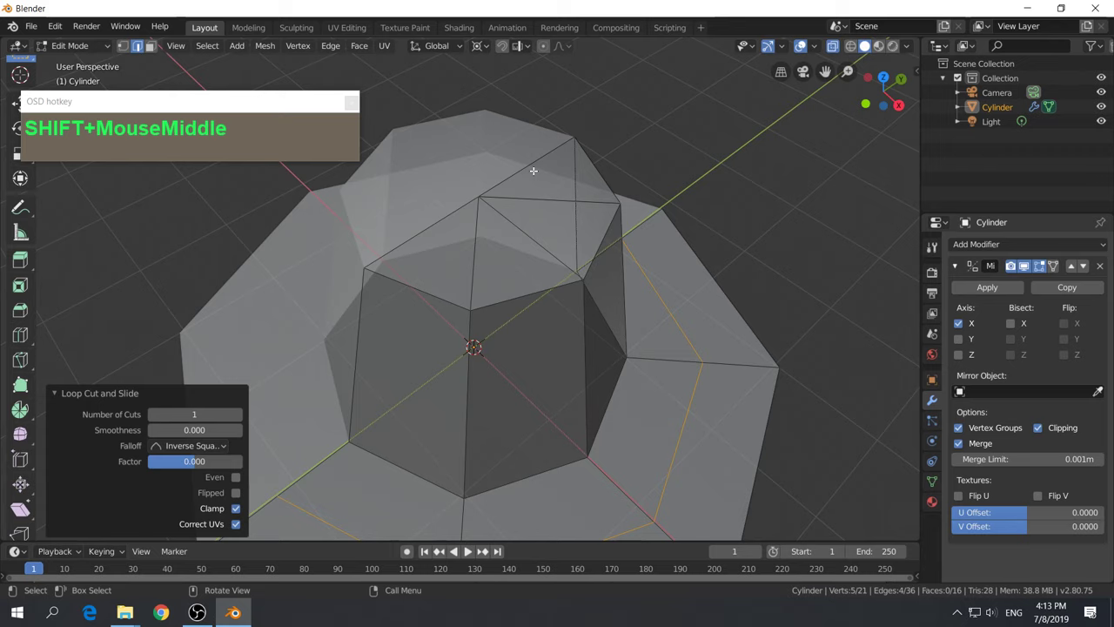
pyautogui.press('k')
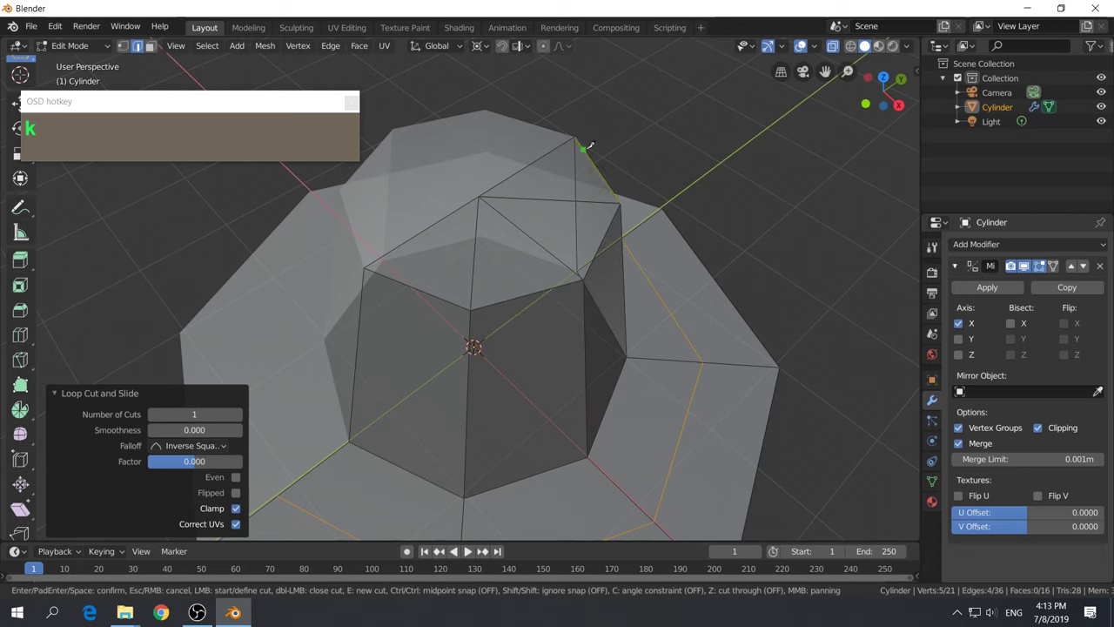
pyautogui.press('ctrl')
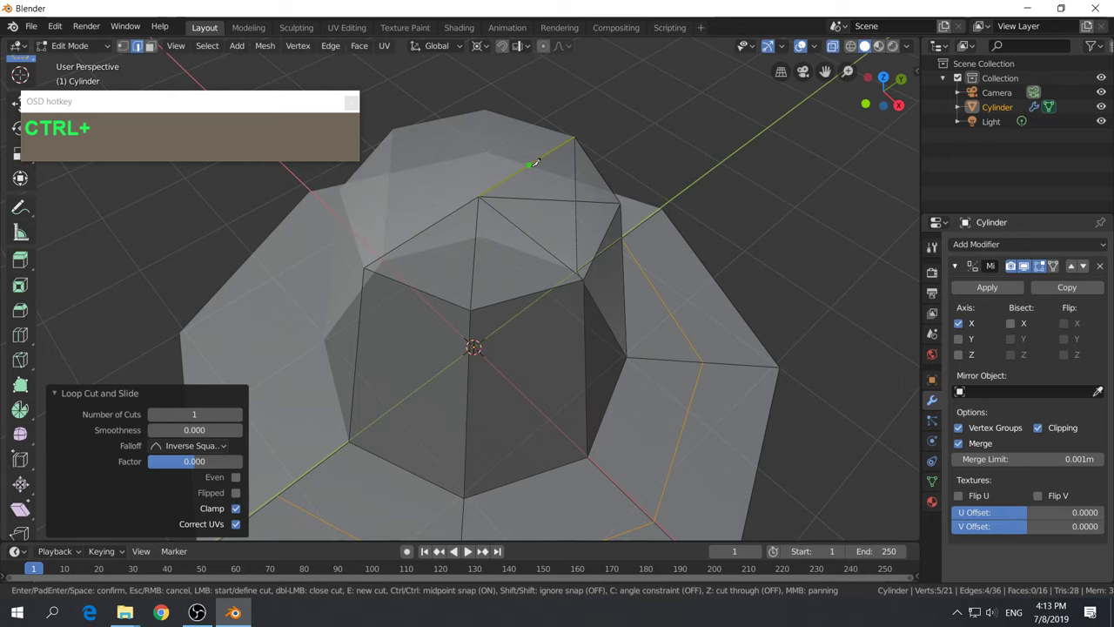
pyautogui.click(534, 165)
pyautogui.click(550, 198)
pyautogui.click(528, 237)
pyautogui.click(474, 249)
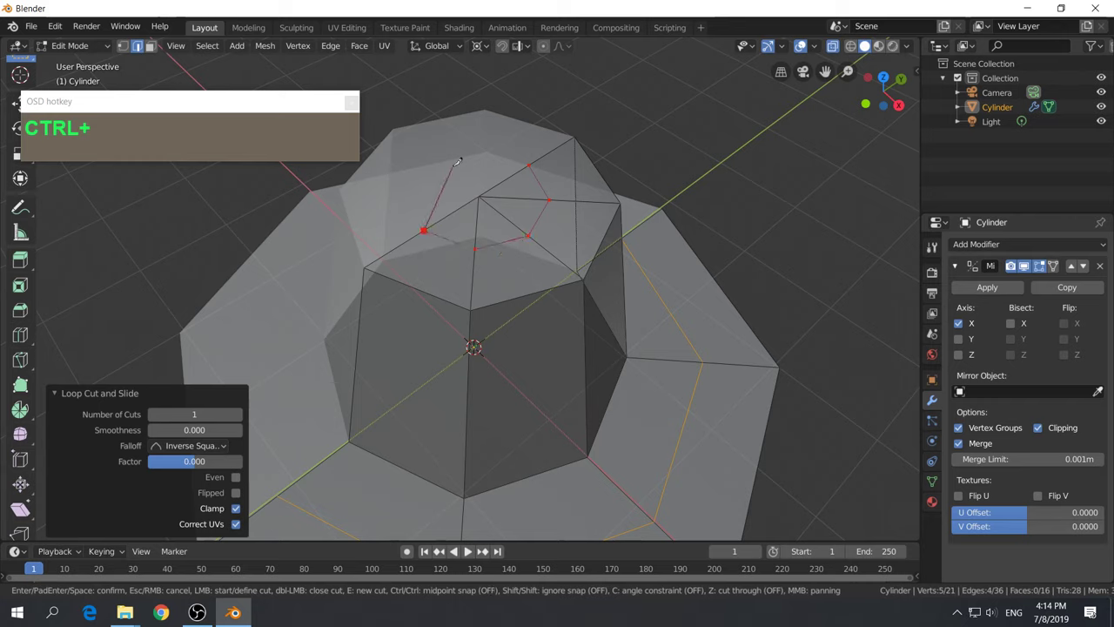
pyautogui.press('Return')
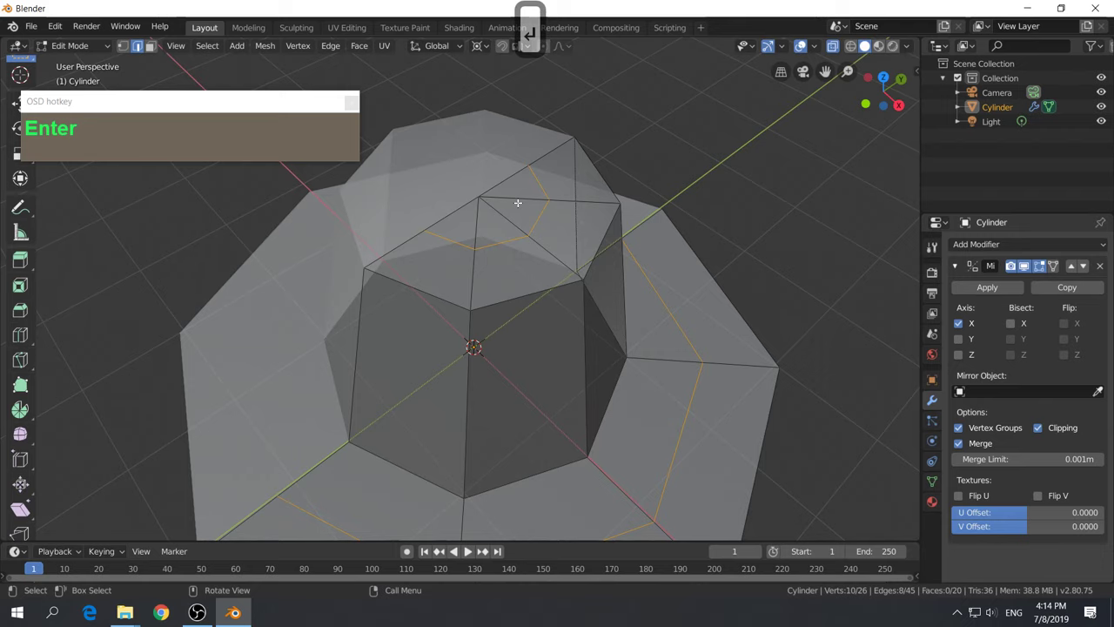
# Return to Object Mode and turn off X-ray to show the hat shape as an opaque solid
pyautogui.moveTo(664, 278); pyautogui.dragTo(516, 401, button='middle')
pyautogui.scroll(-4, 531, 247)
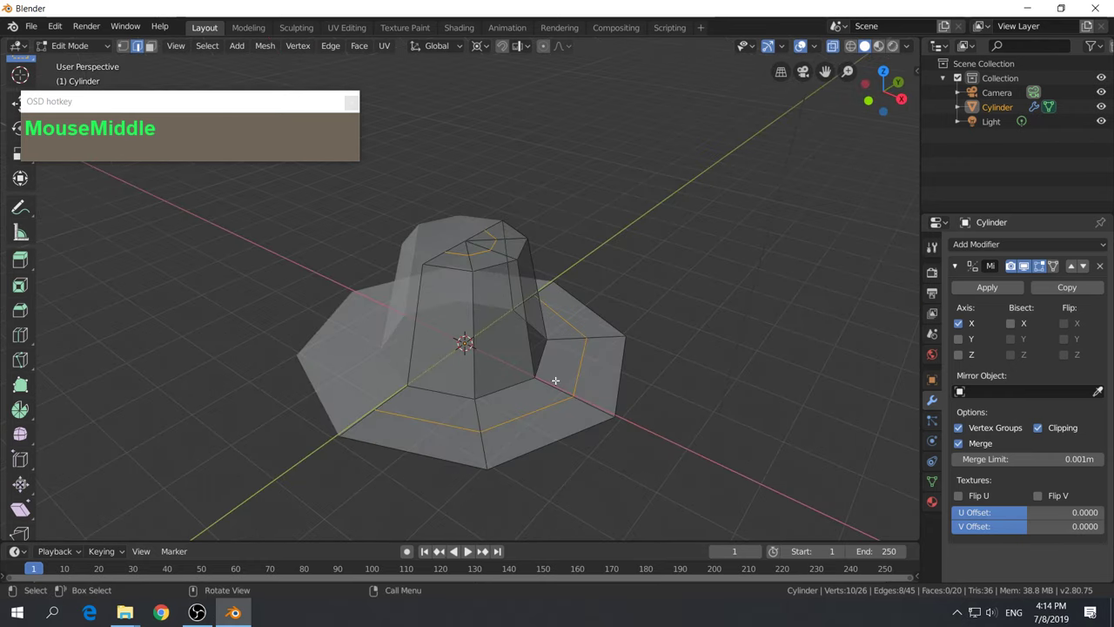
pyautogui.moveTo(531, 423); pyautogui.dragTo(472, 335, button='middle')
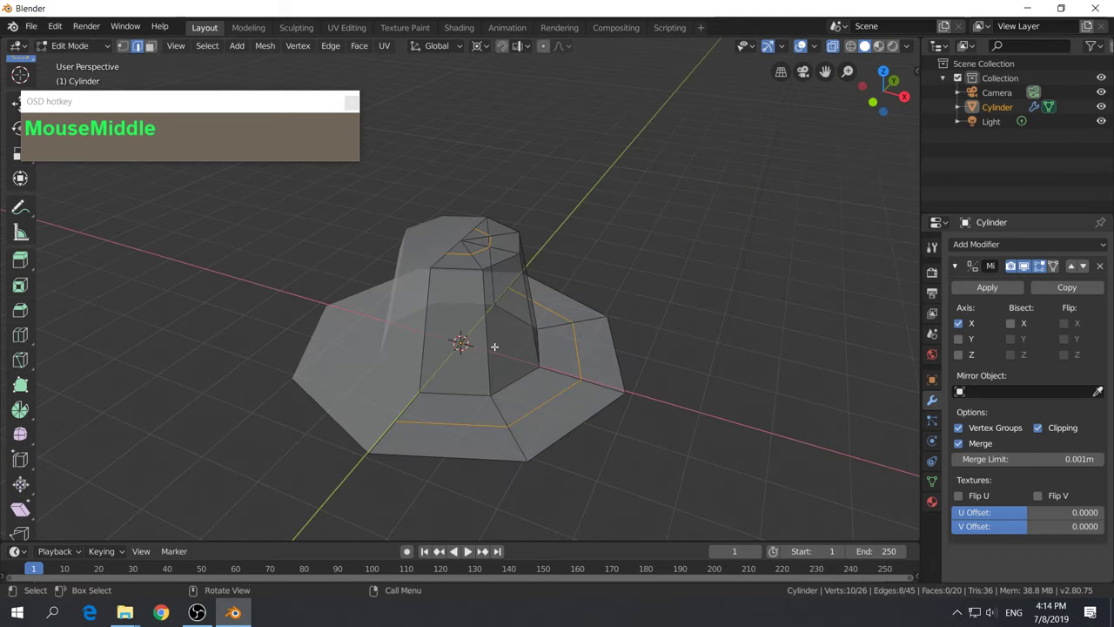
pyautogui.press('Tab')
pyautogui.moveTo(524, 343)
pyautogui.mouseDown(button='middle')
pyautogui.moveTo(529, 328)
pyautogui.moveTo(519, 348)
pyautogui.mouseUp(button='middle')
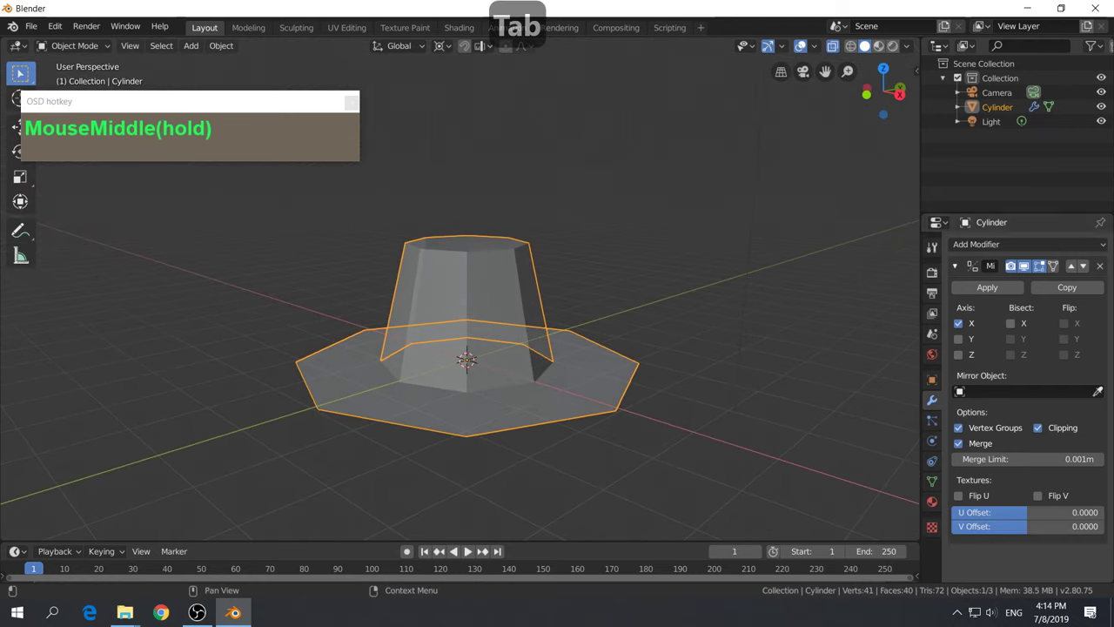
pyautogui.moveTo(368, 323); pyautogui.dragTo(529, 244, button='middle')
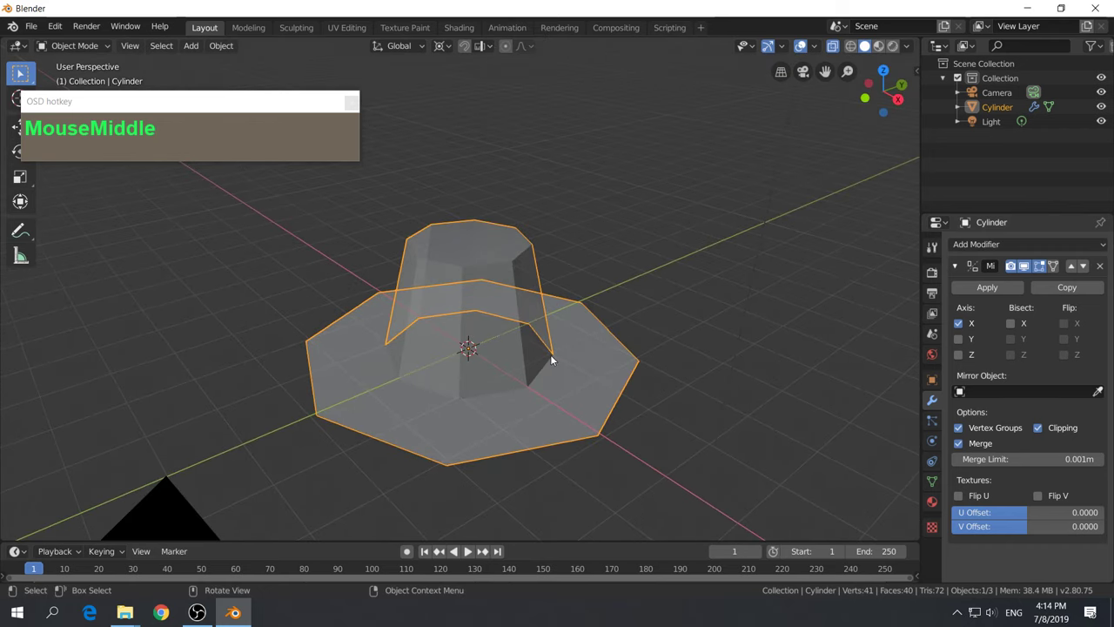
pyautogui.click(833, 45)
pyautogui.moveTo(612, 262); pyautogui.dragTo(751, 366, button='middle')
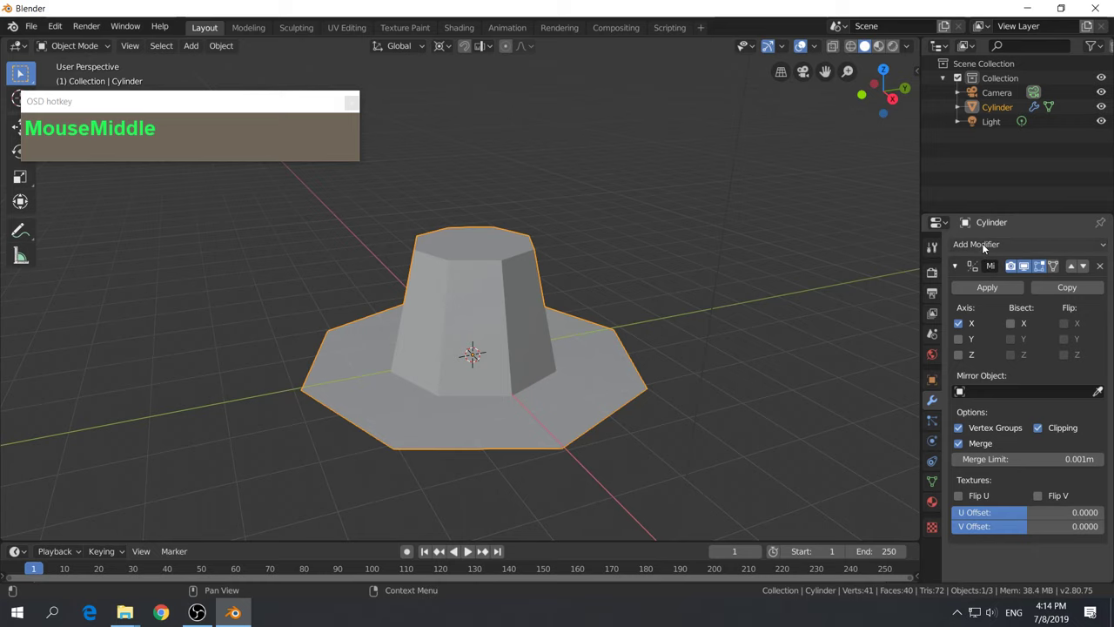
pyautogui.moveTo(578, 366); pyautogui.dragTo(579, 365, button='middle')
pyautogui.moveTo(189, 127); pyautogui.dragTo(233, 71)
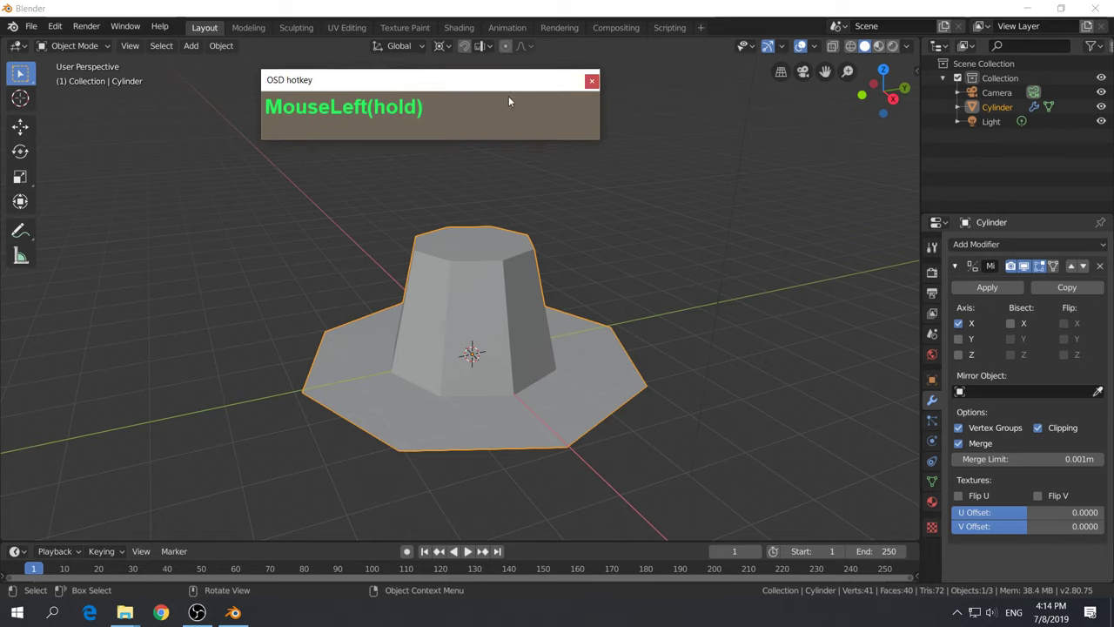
pyautogui.moveTo(479, 138); pyautogui.dragTo(479, 134)
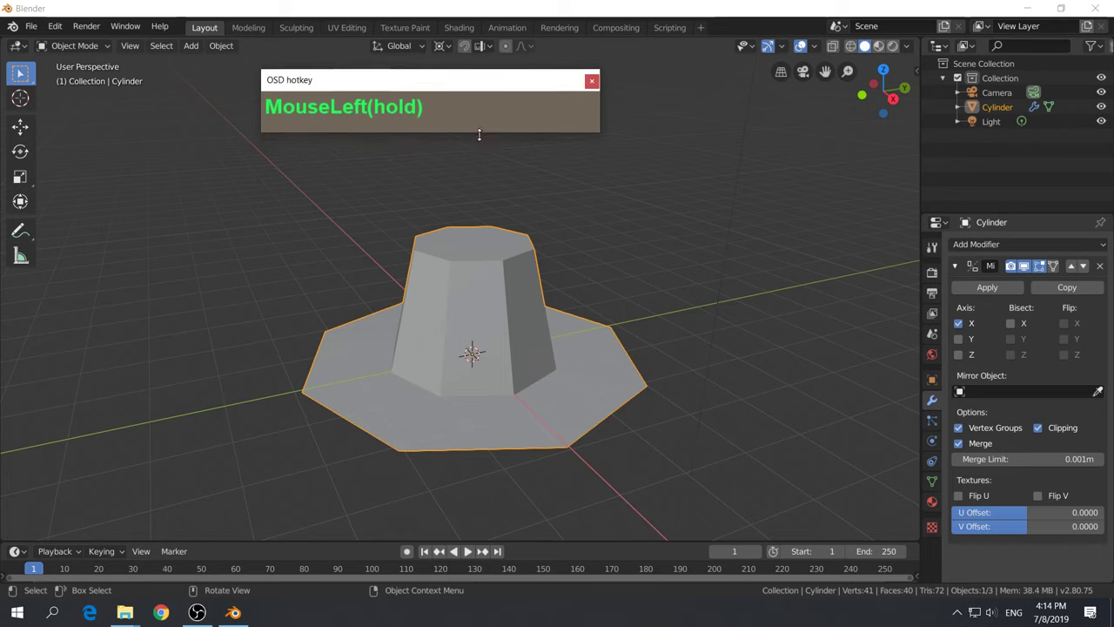
pyautogui.click(332, 311)
# Add a Subdivision Surface modifier to the hat below its Mirror modifier and review the modifier settings
pyautogui.click(988, 245)
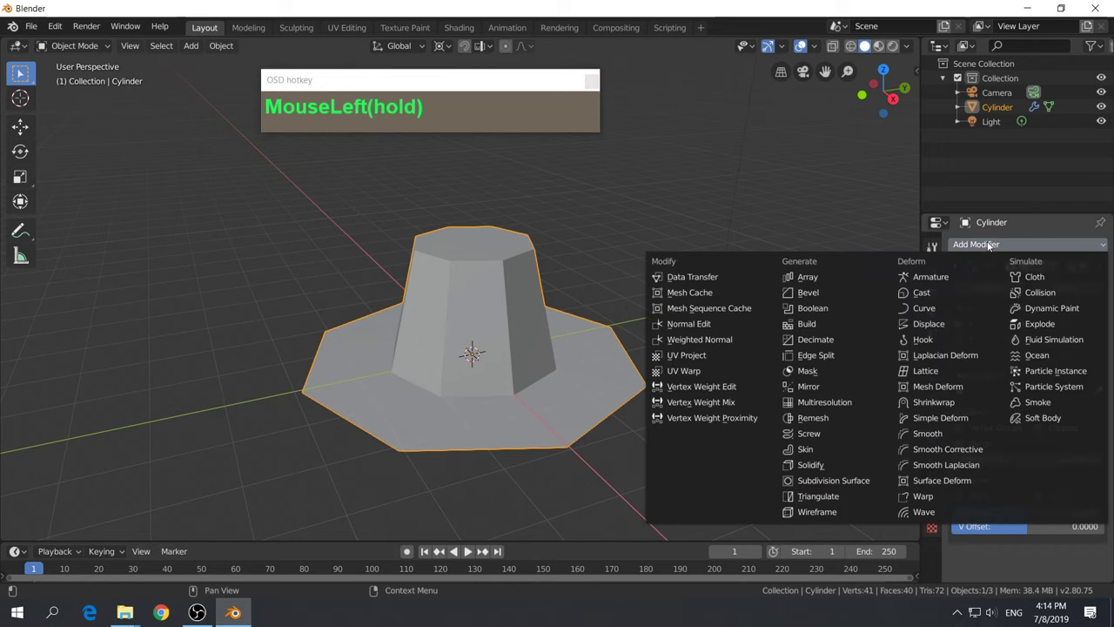
pyautogui.click(844, 481)
pyautogui.moveTo(467, 411); pyautogui.dragTo(565, 412, button='middle')
pyautogui.scroll(2, 564, 393)
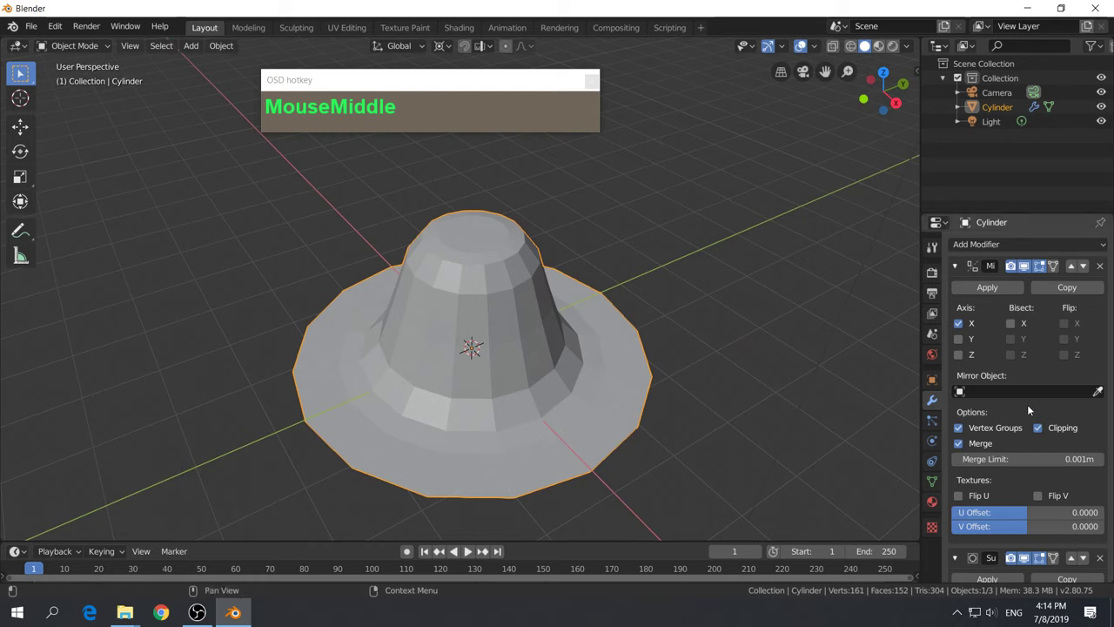
pyautogui.scroll(-3, 1026, 383)
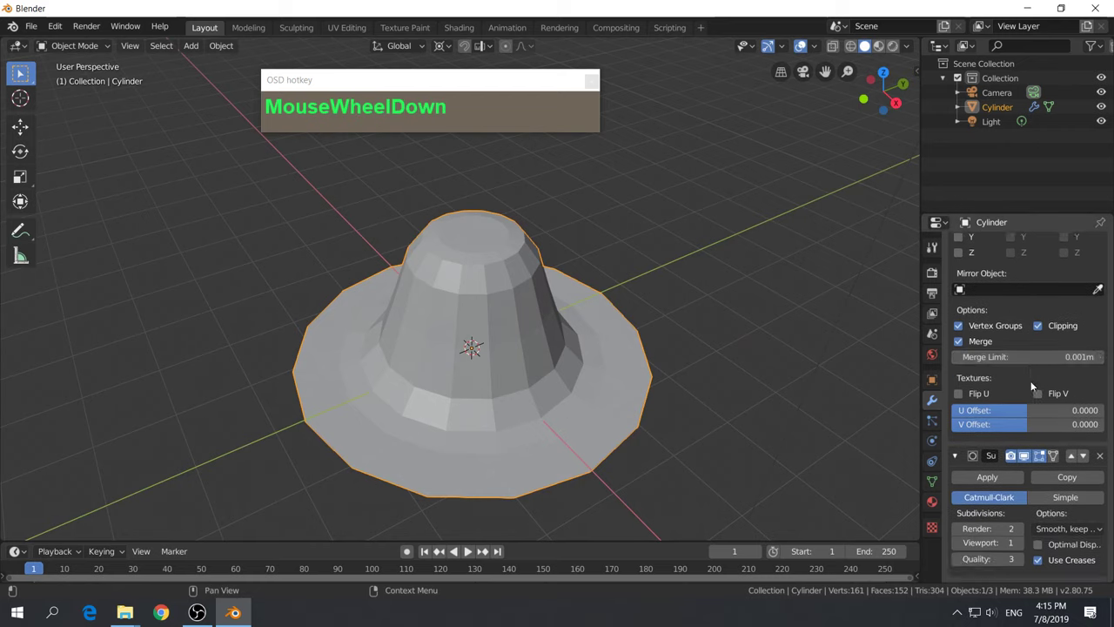
pyautogui.scroll(3, 1068, 482)
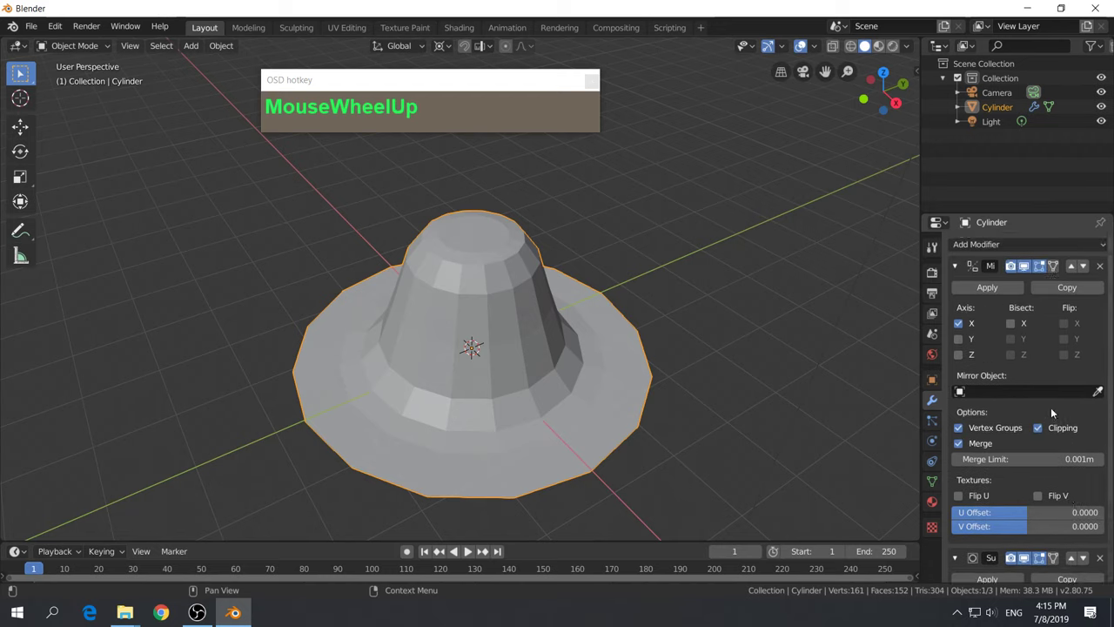
# Collapse the hat's Mirror modifier settings and set the Subdivision Surface viewport level to 3
pyautogui.click(954, 266)
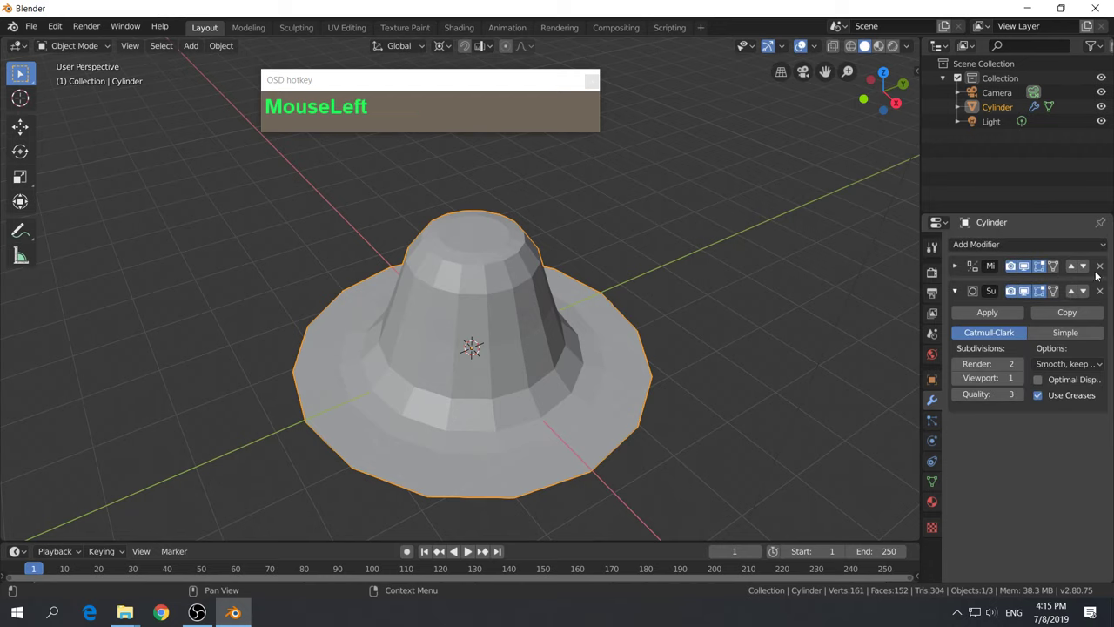
pyautogui.click(956, 291)
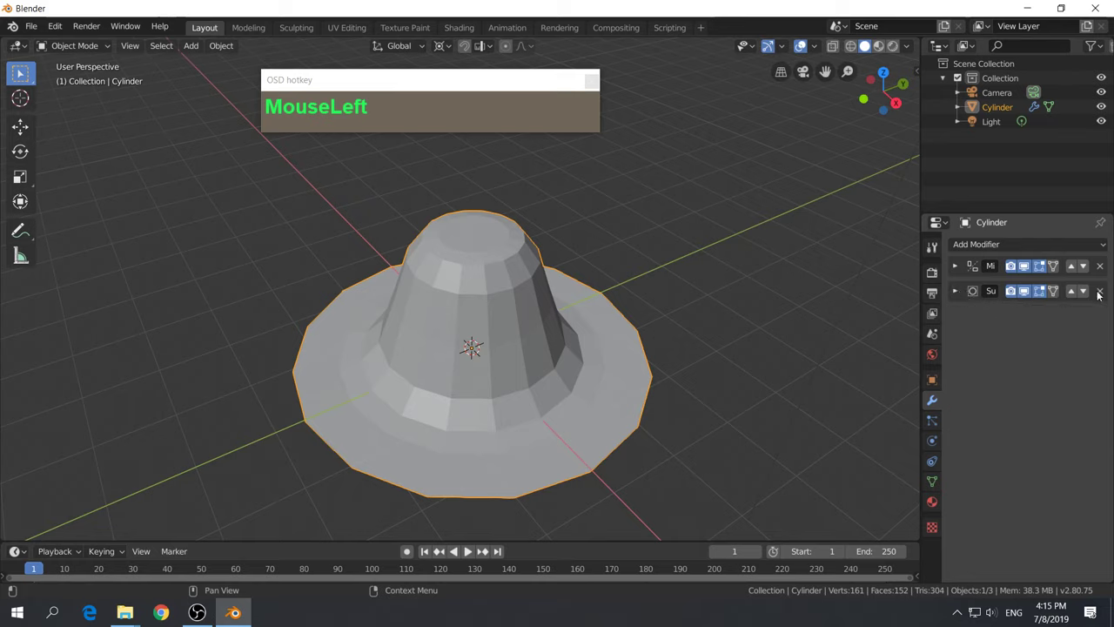
pyautogui.click(955, 291)
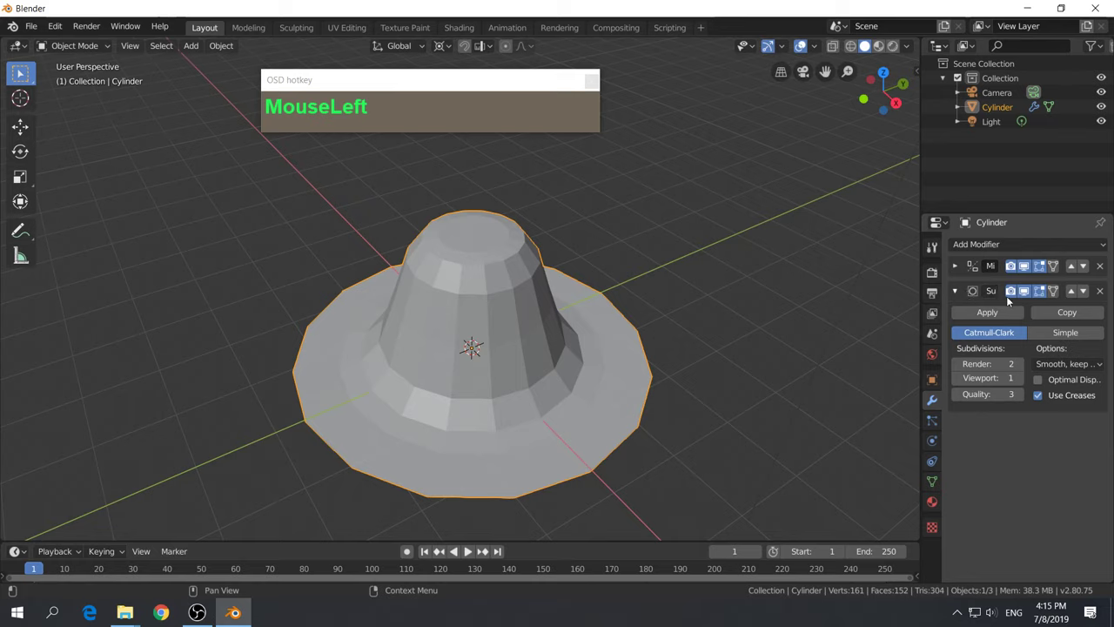
pyautogui.middleClick(1018, 348)
pyautogui.moveTo(1018, 348); pyautogui.dragTo(1003, 379, button='middle')
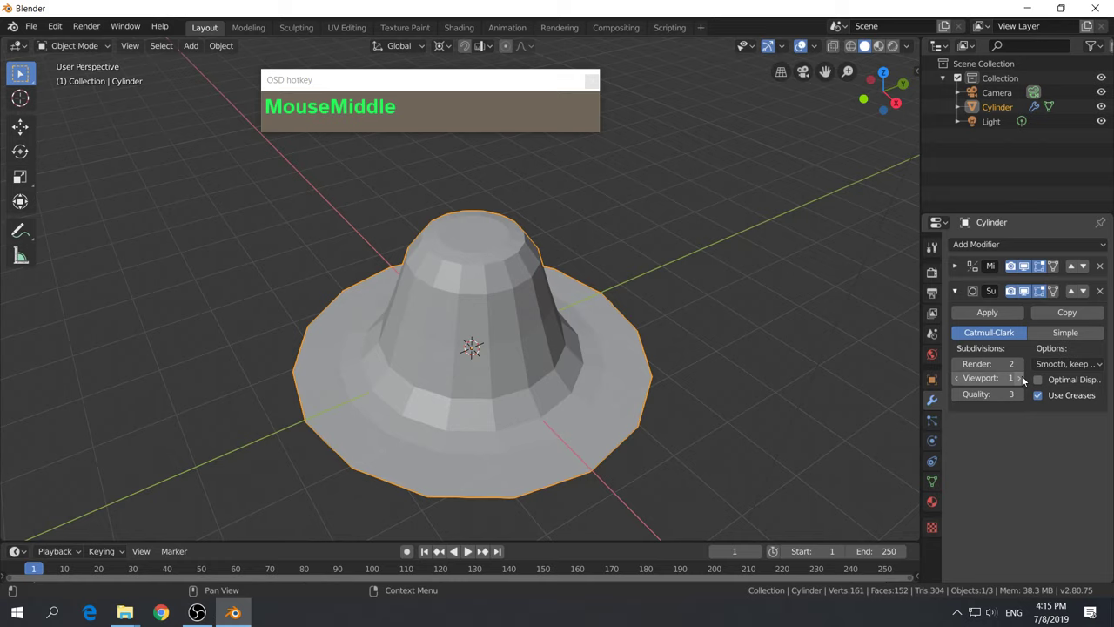
pyautogui.click(1020, 378)
pyautogui.click(1020, 377)
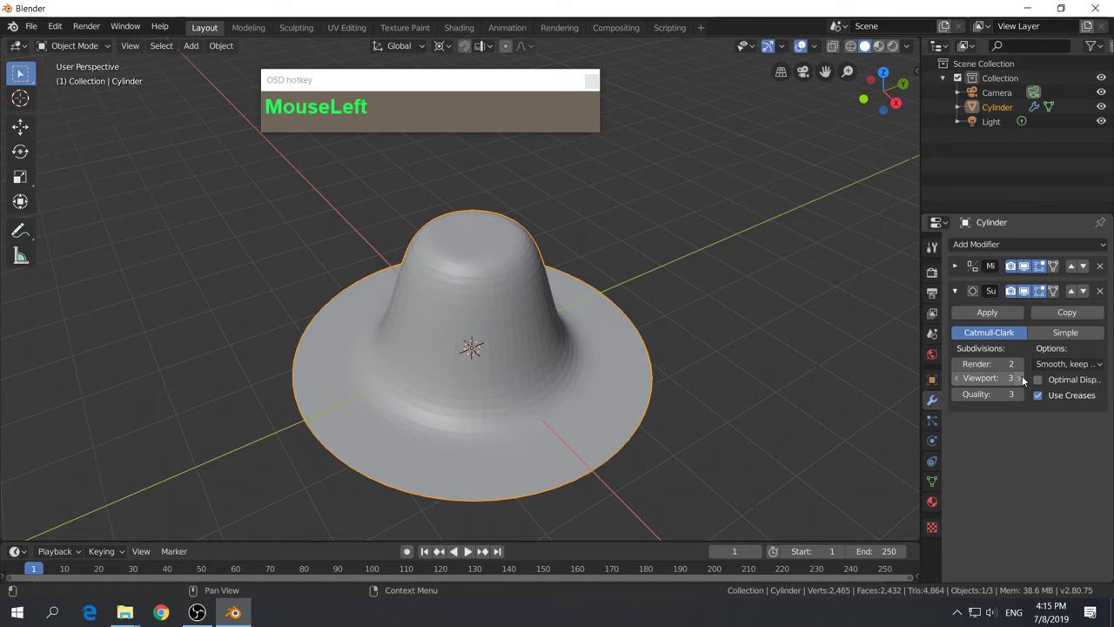
# Apply Shade Smooth to the subdivided hat so its facets blend into a continuous surface
pyautogui.moveTo(683, 407); pyautogui.dragTo(557, 408, button='middle')
pyautogui.scroll(3, 537, 390)
pyautogui.moveTo(562, 346); pyautogui.dragTo(561, 348, button='middle')
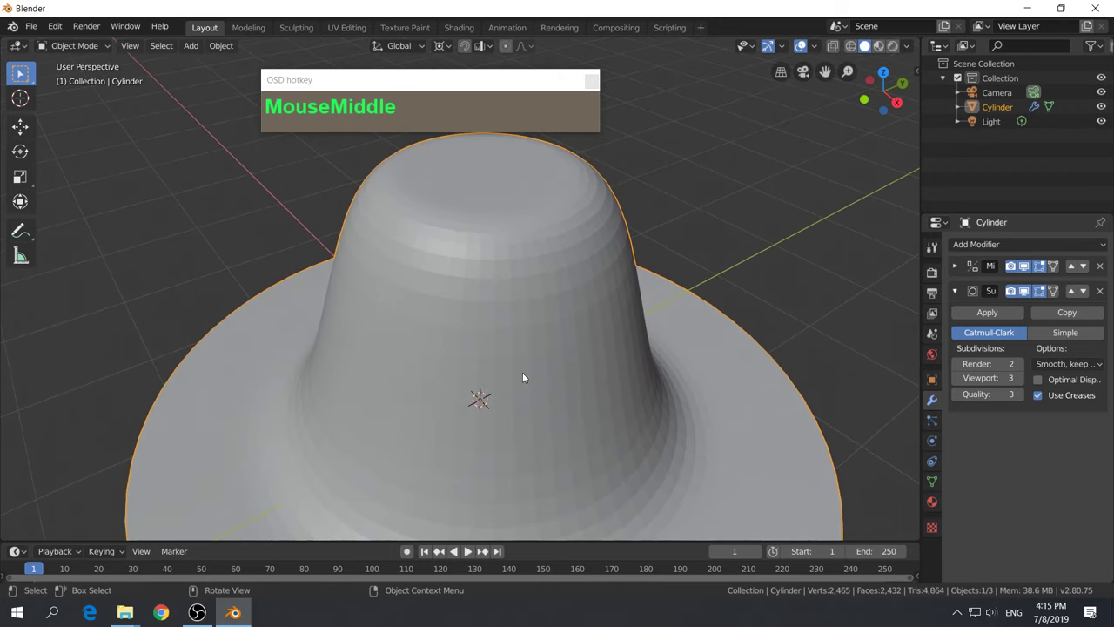
pyautogui.rightClick(571, 285)
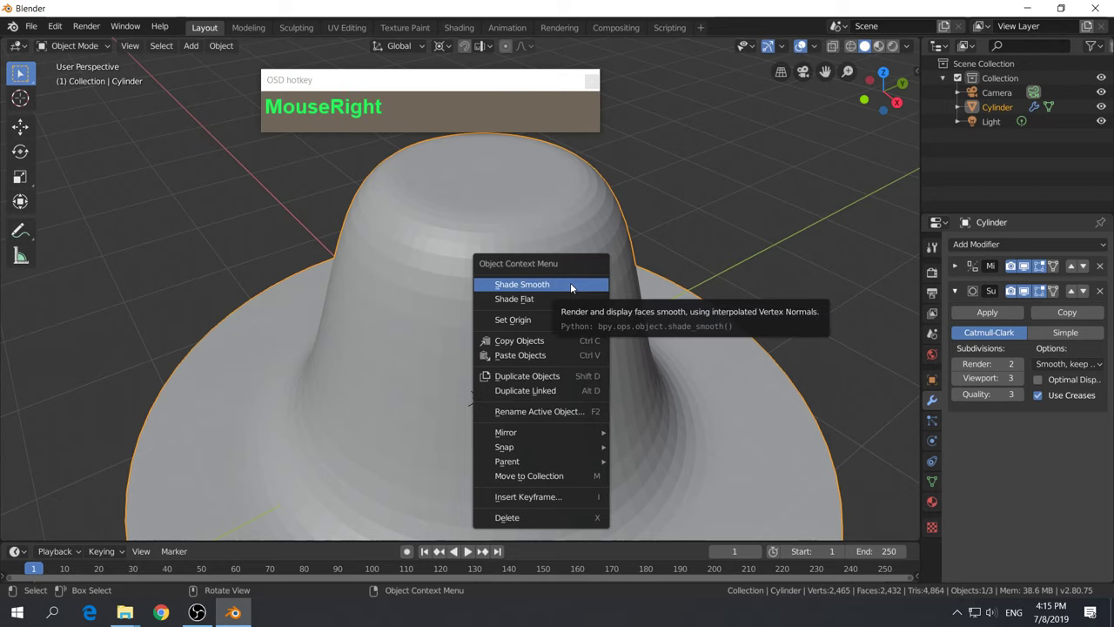
pyautogui.click(570, 285)
pyautogui.scroll(-2, 643, 320)
pyautogui.moveTo(643, 320); pyautogui.dragTo(644, 273, button='middle')
pyautogui.scroll(-2, 656, 363)
pyautogui.moveTo(656, 363); pyautogui.dragTo(557, 392, button='middle')
pyautogui.scroll(2, 600, 409)
# Enter Edit Mode on the hat and inspect its low-poly cage around the smoothed crown and brim
pyautogui.click(590, 379)
pyautogui.press('Tab')
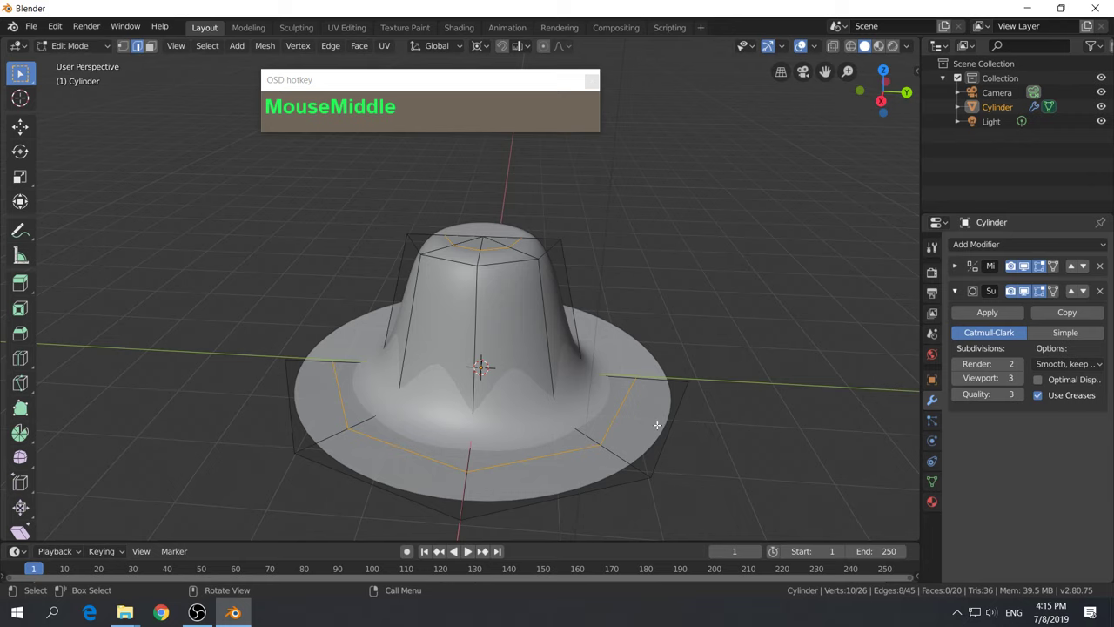
pyautogui.moveTo(542, 413)
pyautogui.mouseDown(button='middle')
pyautogui.moveTo(522, 396)
pyautogui.moveTo(499, 406)
pyautogui.moveTo(617, 403)
pyautogui.moveTo(580, 427)
pyautogui.moveTo(589, 400)
pyautogui.moveTo(552, 397)
pyautogui.mouseUp(button='middle')
pyautogui.moveTo(511, 359); pyautogui.dragTo(530, 341, button='middle')
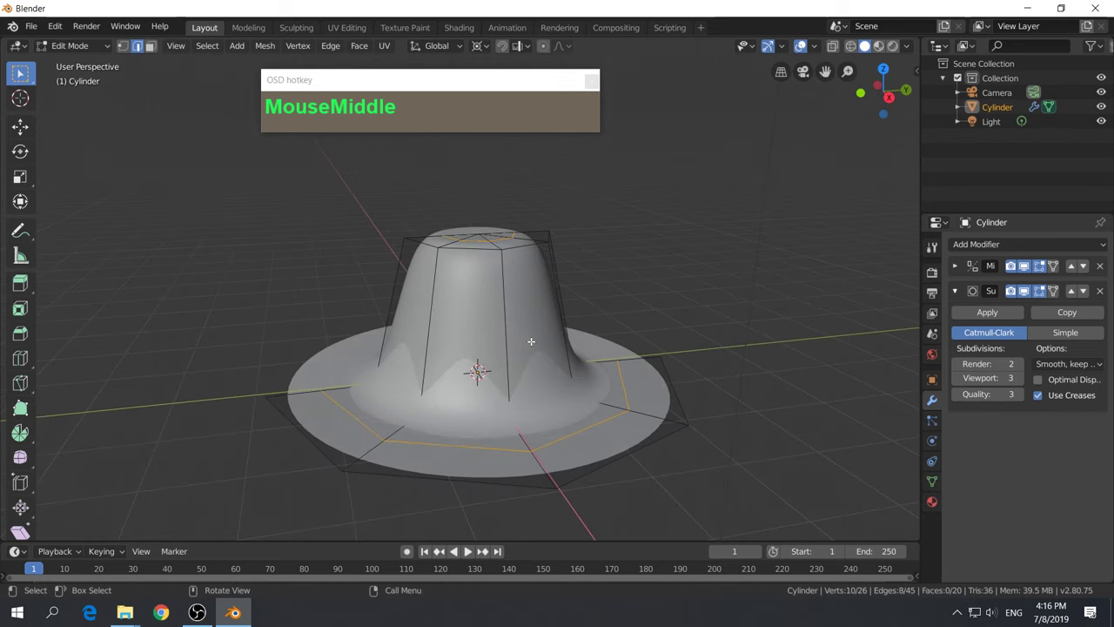
pyautogui.moveTo(689, 394); pyautogui.dragTo(666, 361, button='middle')
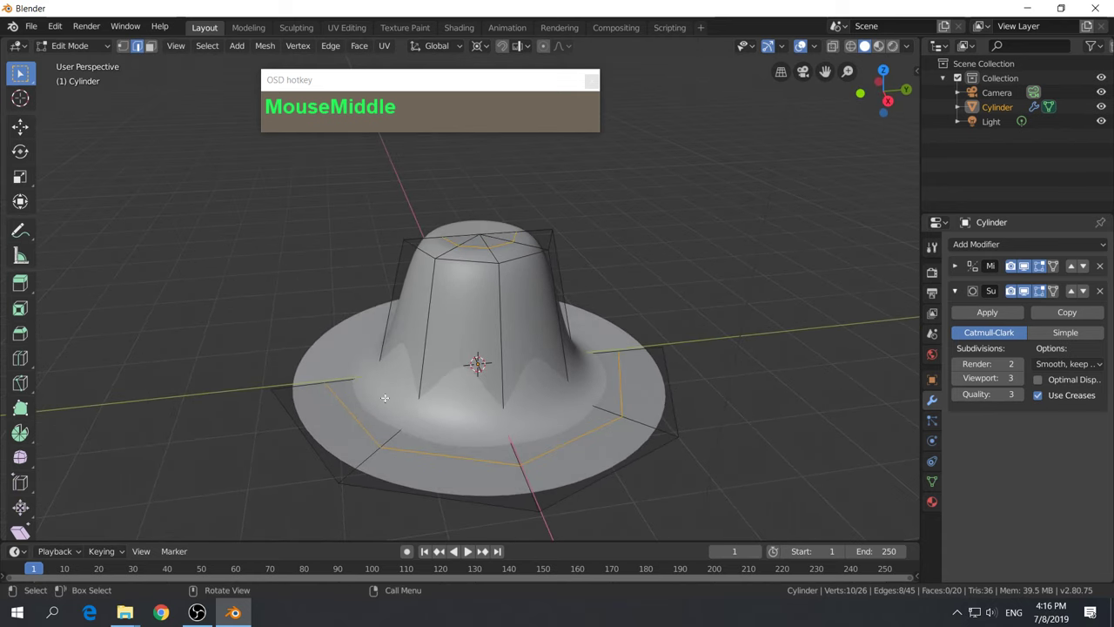
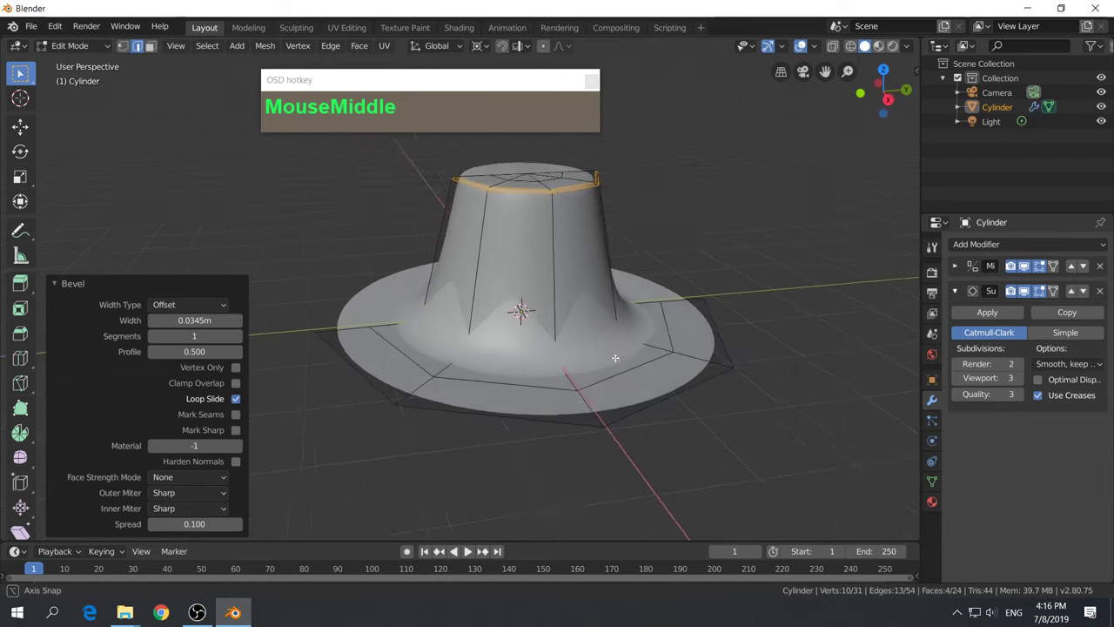
# Turn on X-ray to show the hat's whole editable cage through the smoothed surface
pyautogui.click(832, 47)
pyautogui.scroll(2, 588, 398)
pyautogui.moveTo(587, 398); pyautogui.dragTo(651, 374, button='middle')
pyautogui.scroll(-3, 651, 373)
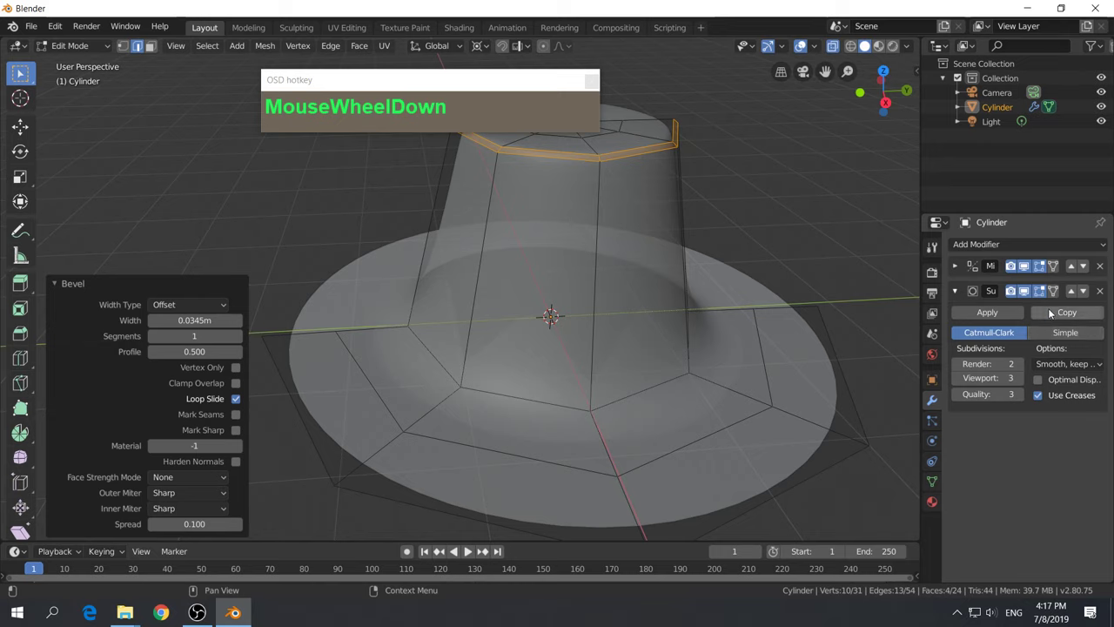
# Try fitting the edit cage to the Subdivision Surface result with On Cage, and switch it back off
pyautogui.click(955, 266)
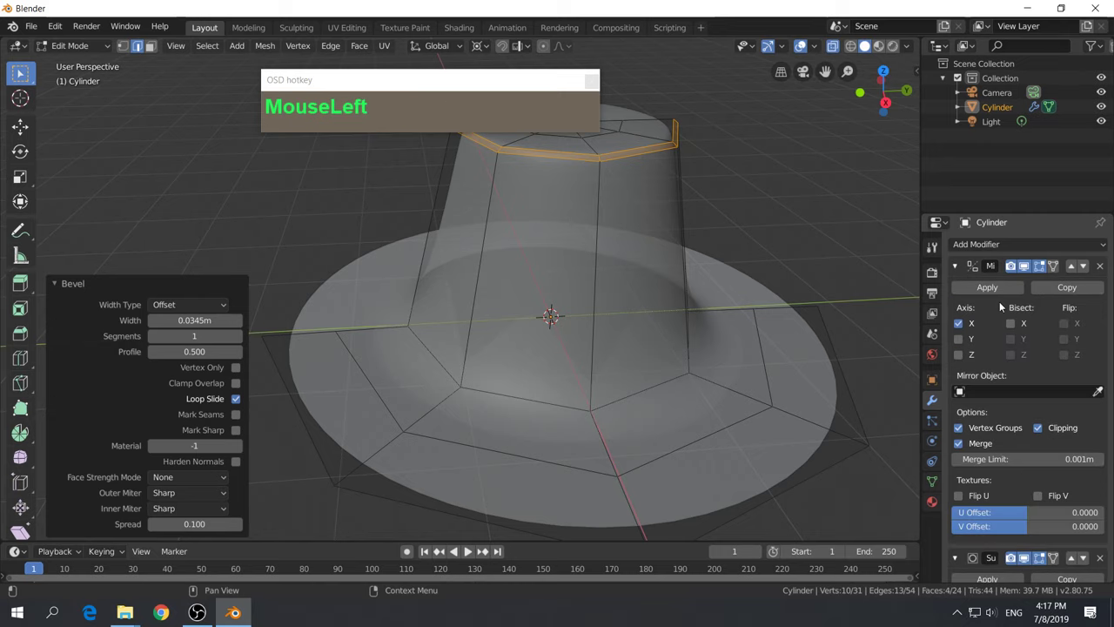
pyautogui.click(956, 266)
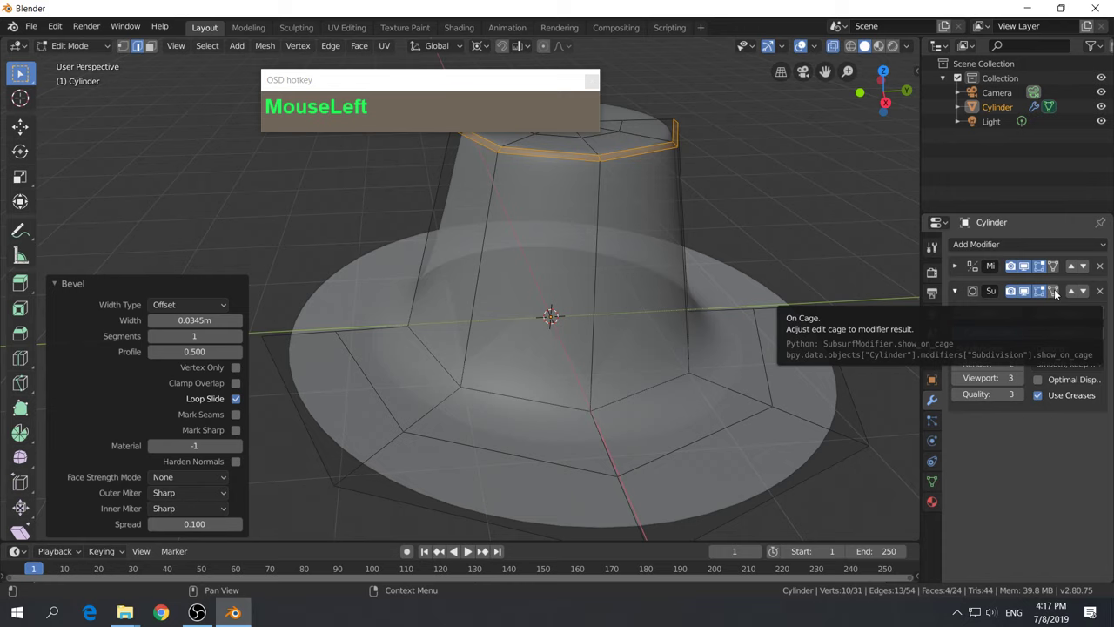
pyautogui.click(1053, 291)
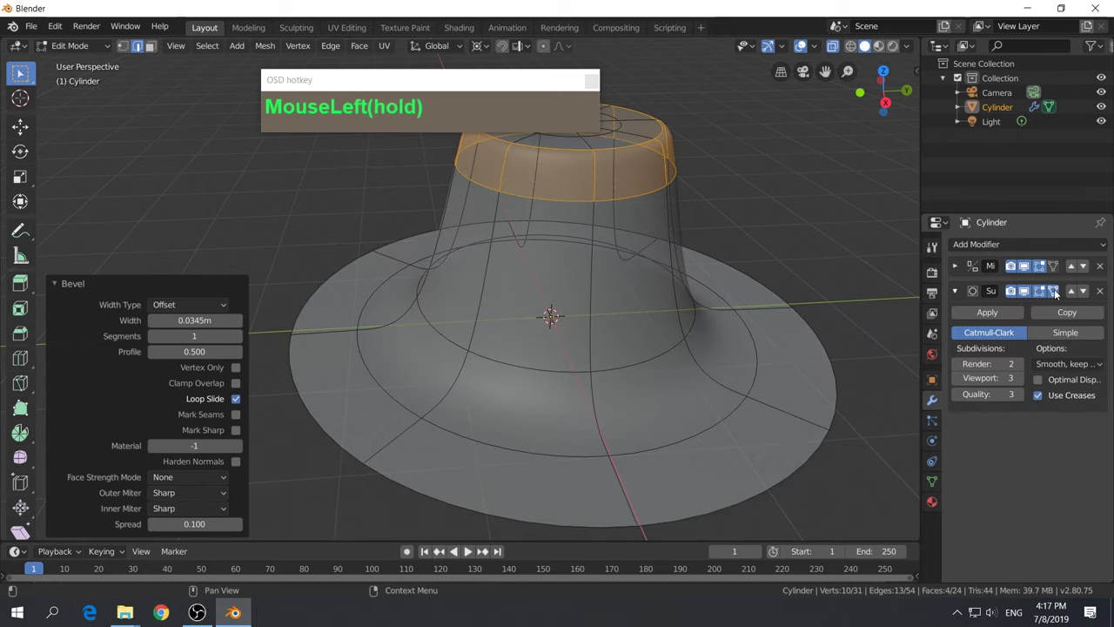
pyautogui.moveTo(598, 394); pyautogui.dragTo(520, 235, button='middle')
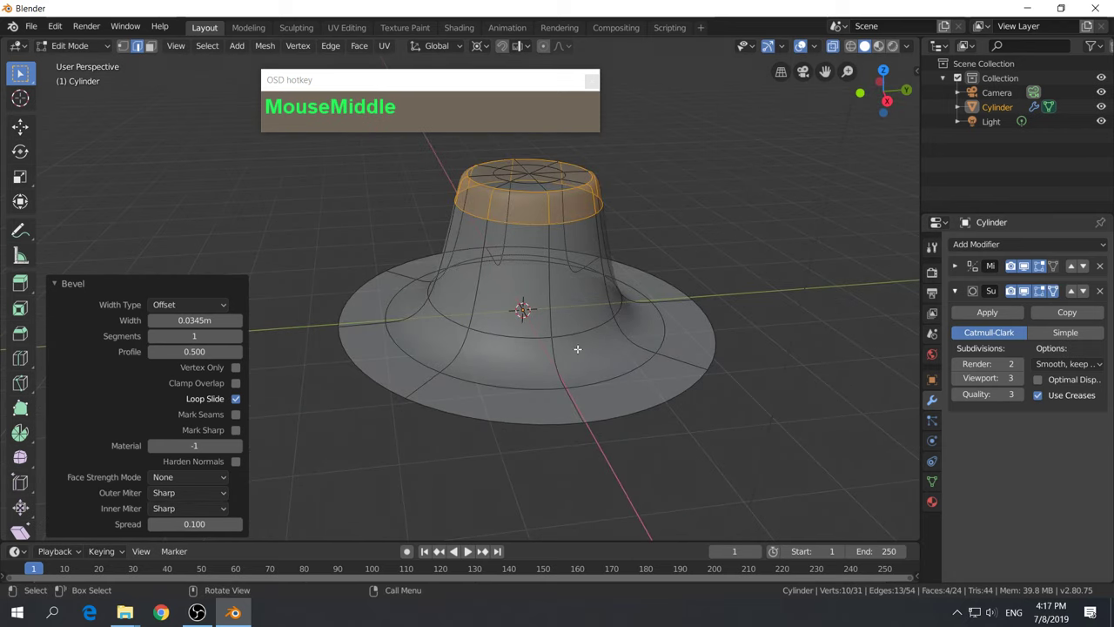
pyautogui.moveTo(577, 349)
pyautogui.mouseDown(button='middle')
pyautogui.moveTo(559, 418)
pyautogui.moveTo(568, 361)
pyautogui.mouseUp(button='middle')
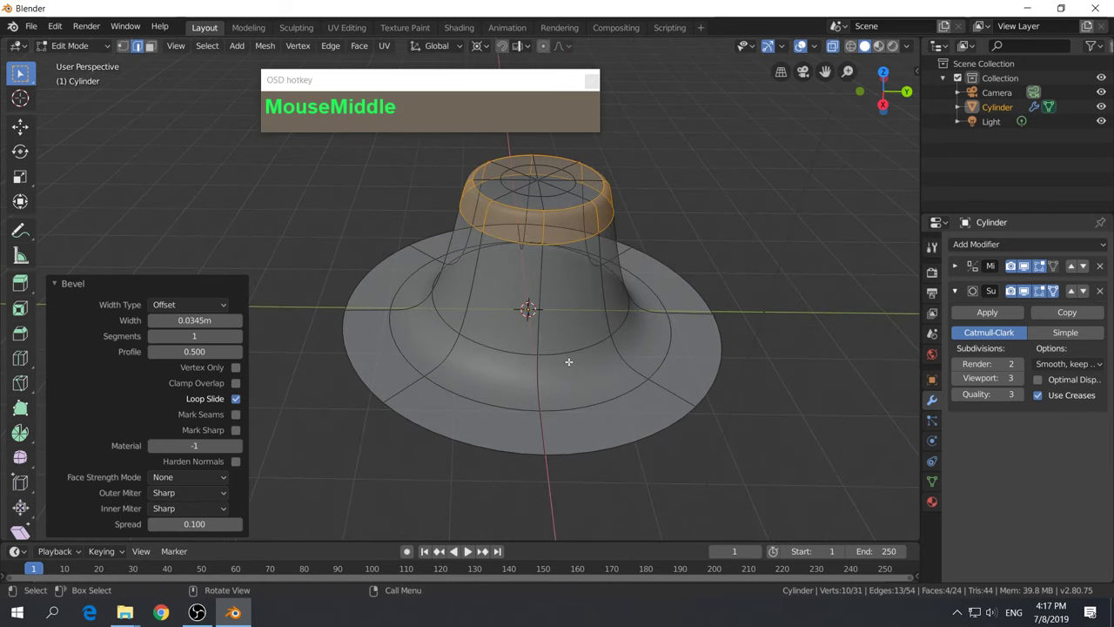
pyautogui.click(1053, 294)
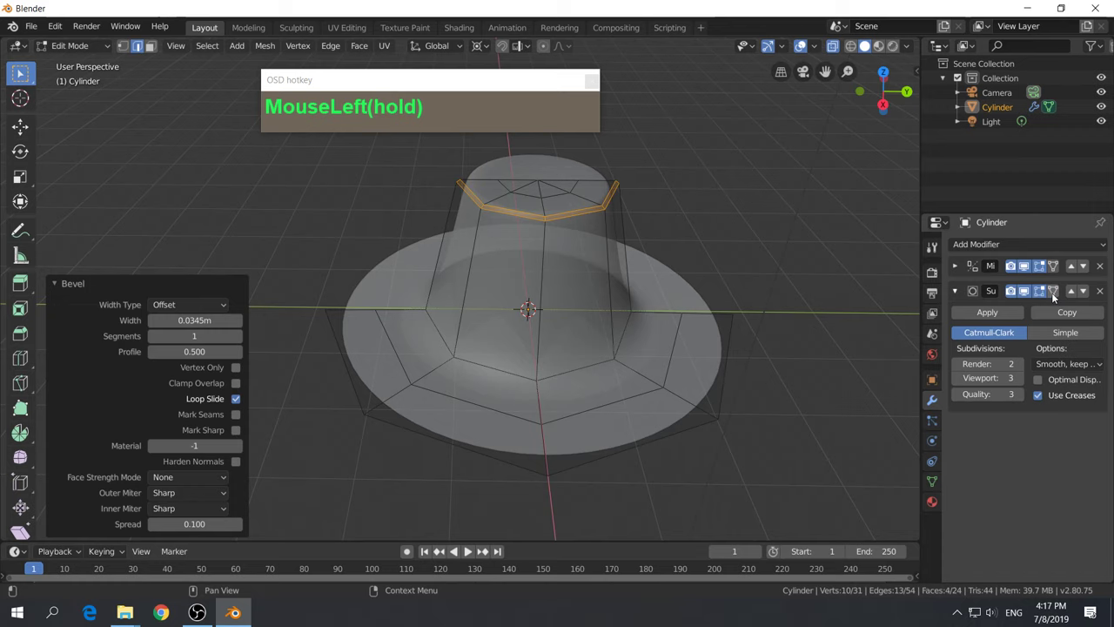
# Select the edge loop where the crown meets the brim and bevel it about 0.069 m wide with one segment
pyautogui.moveTo(530, 296); pyautogui.dragTo(496, 209, button='middle')
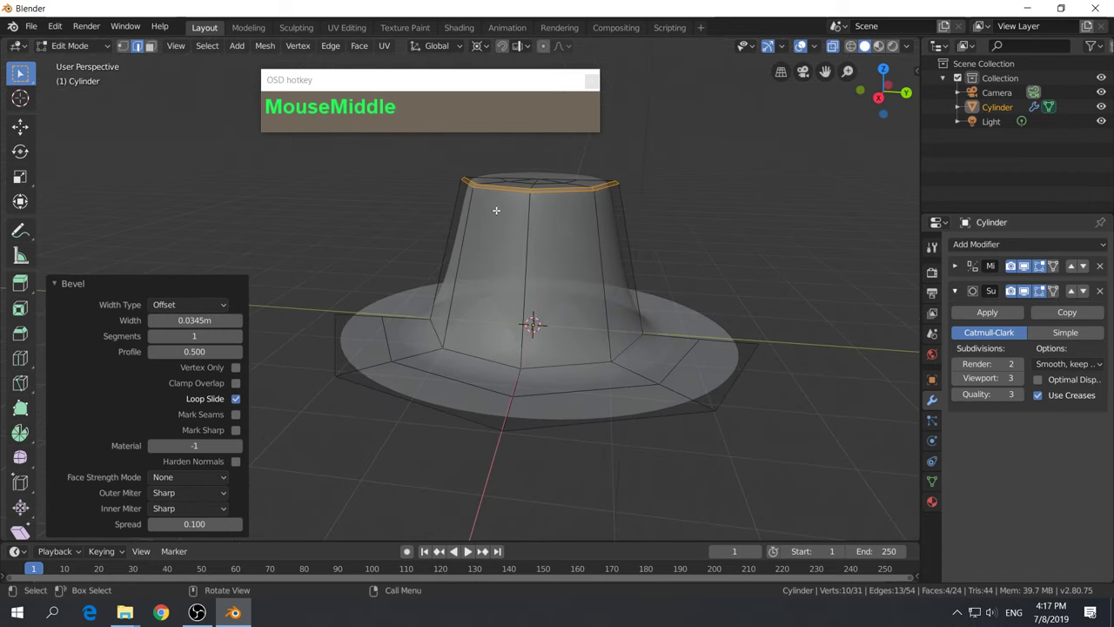
pyautogui.moveTo(569, 279); pyautogui.dragTo(559, 355, button='middle')
pyautogui.moveTo(444, 348); pyautogui.dragTo(472, 348, button='middle')
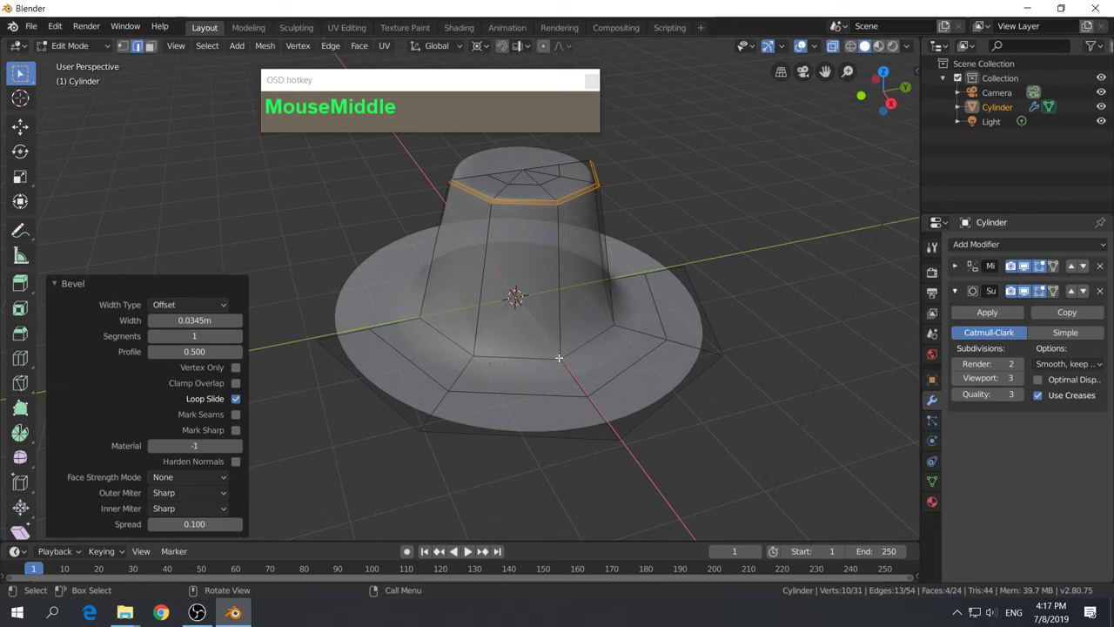
pyautogui.press('alt')
pyautogui.keyDown('alt'); pyautogui.click(532, 355); pyautogui.keyUp('alt')
pyautogui.moveTo(537, 361); pyautogui.dragTo(582, 354, button='middle')
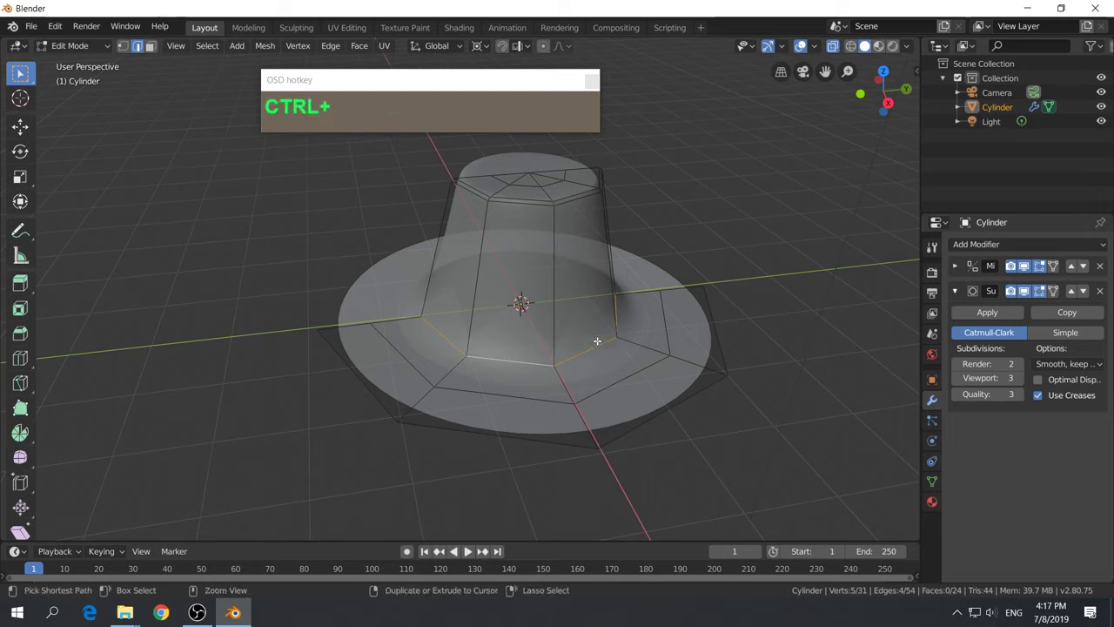
pyautogui.hotkey('ctrl', 'b')
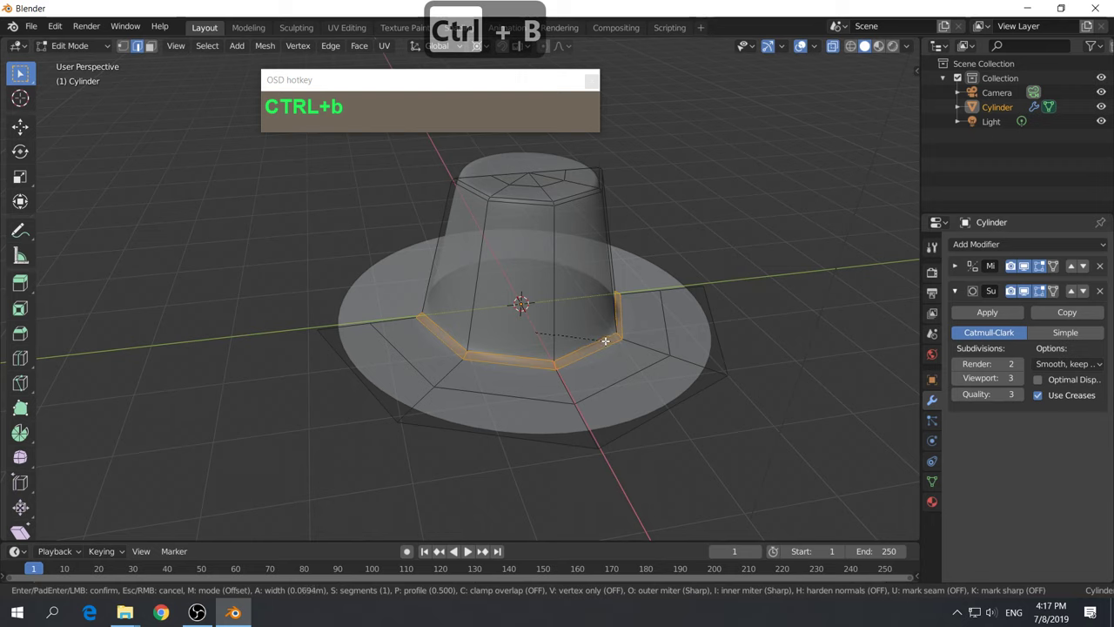
pyautogui.click(604, 340)
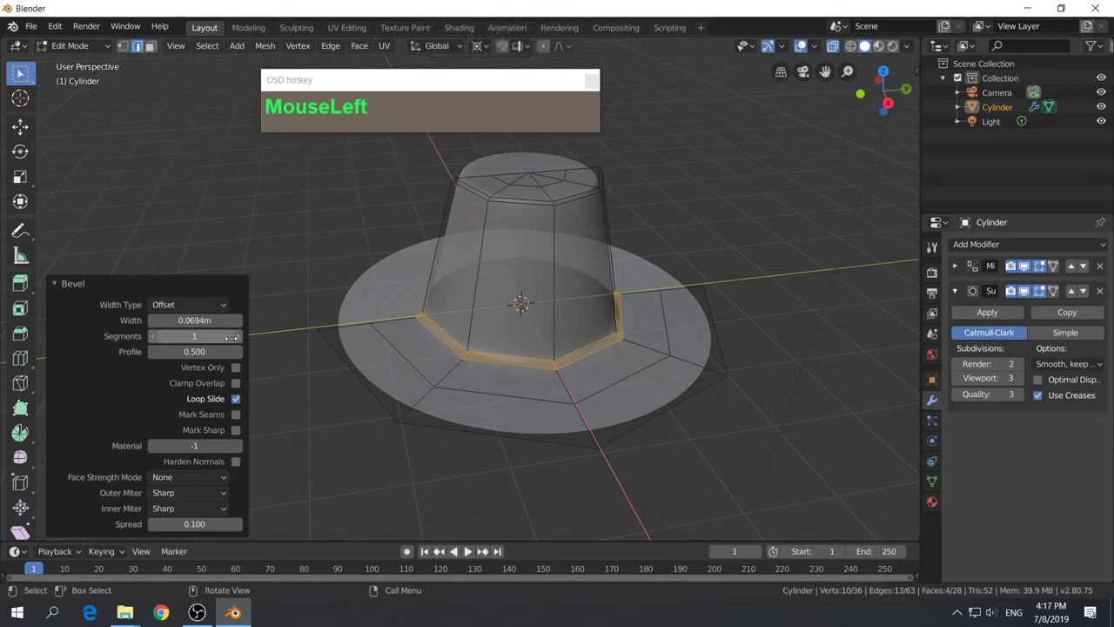
# Keep the crown-base bevel at one segment, reduce its width to about 0.039 m, and deselect the mesh
pyautogui.scroll(5, 450, 343)
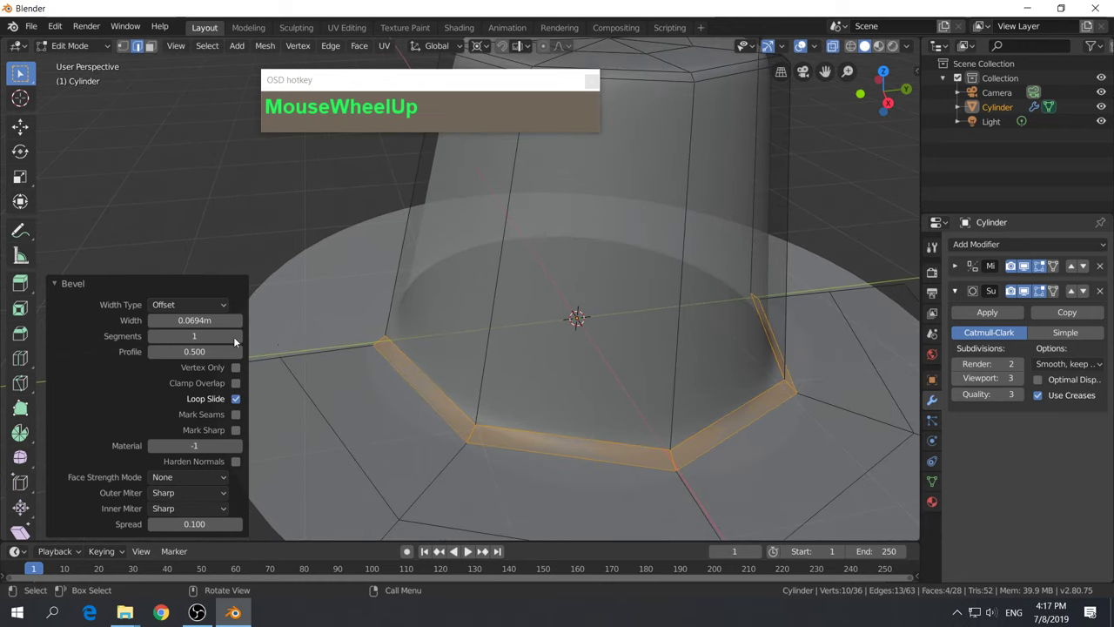
pyautogui.click(240, 337)
pyautogui.click(239, 337)
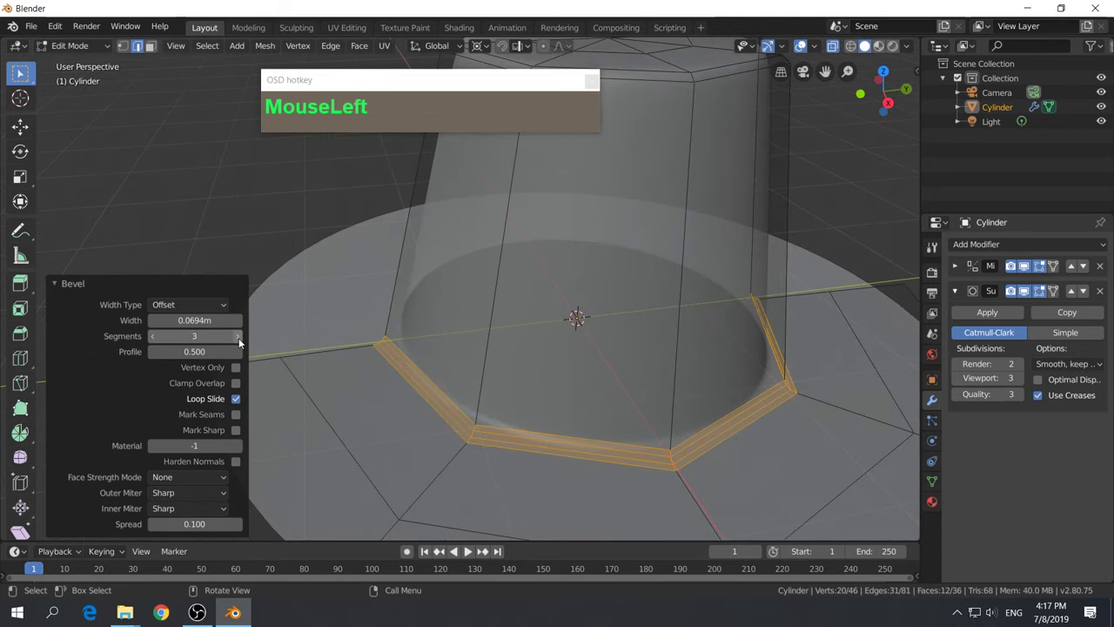
pyautogui.click(153, 337)
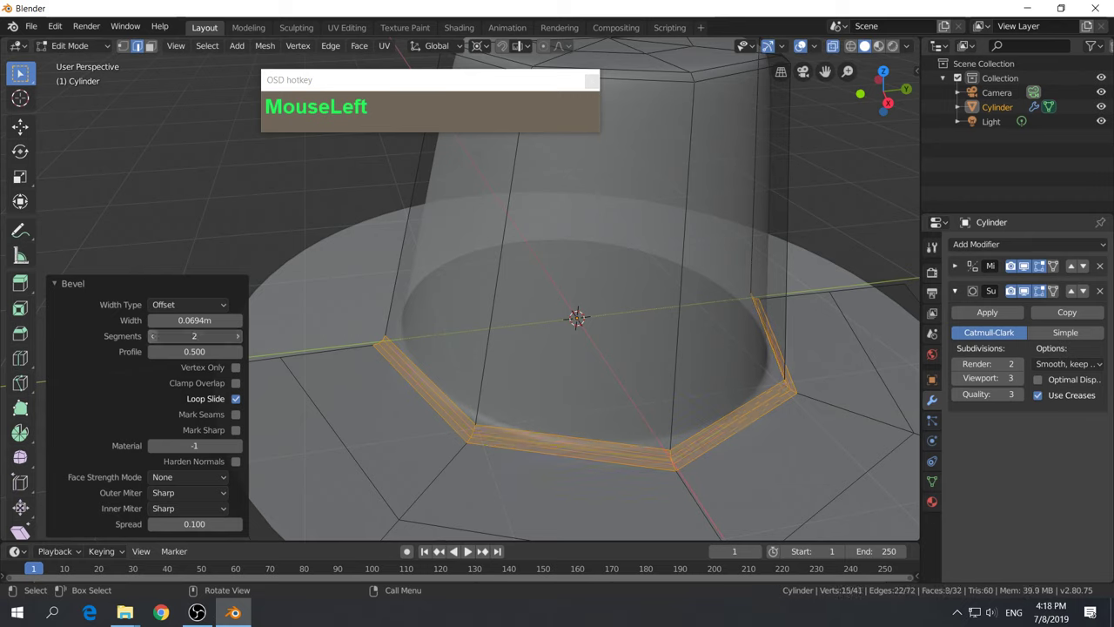
pyautogui.click(153, 337)
pyautogui.moveTo(192, 320)
pyautogui.mouseDown()
pyautogui.moveTo(209, 320)
pyautogui.moveTo(188, 320)
pyautogui.mouseUp()
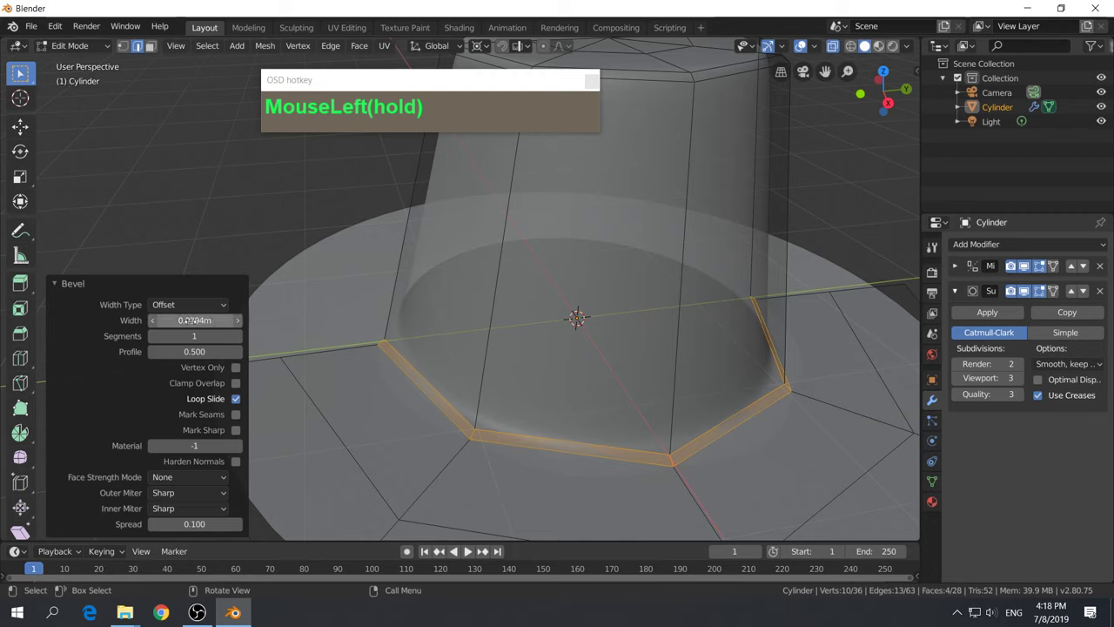
pyautogui.click(306, 215)
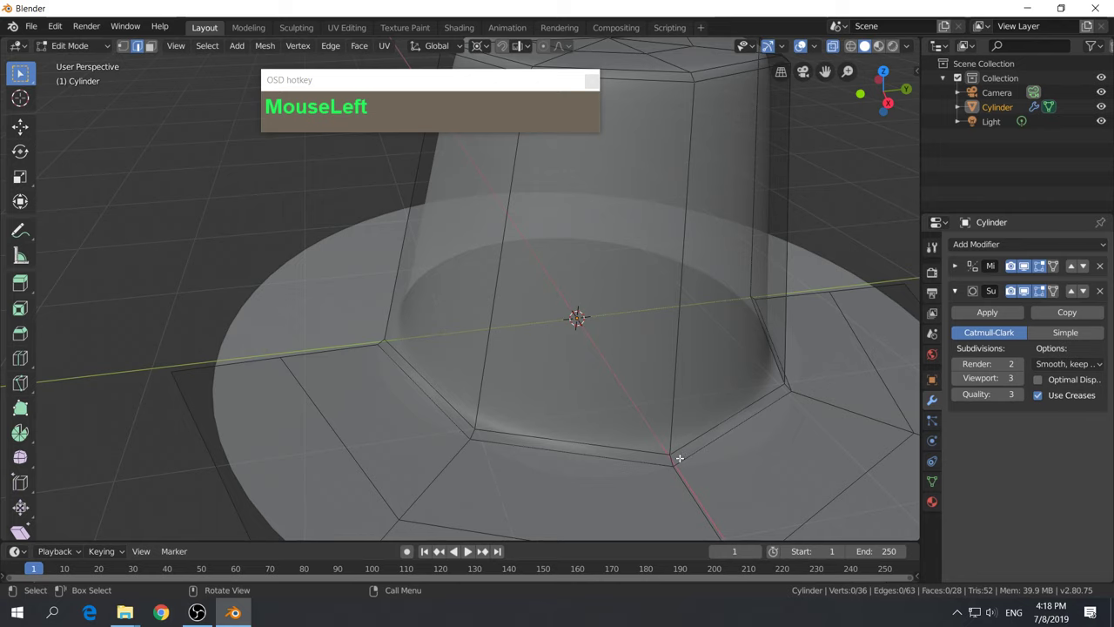
pyautogui.scroll(-3, 703, 415)
pyautogui.moveTo(696, 406); pyautogui.dragTo(790, 343, button='middle')
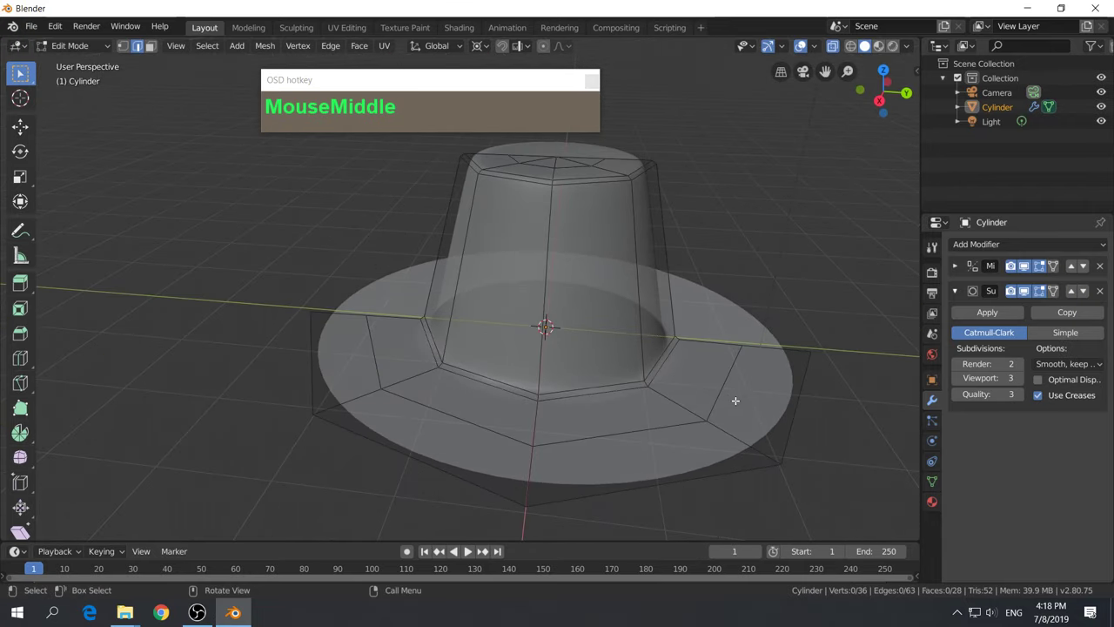
pyautogui.moveTo(736, 398); pyautogui.dragTo(795, 345, button='middle')
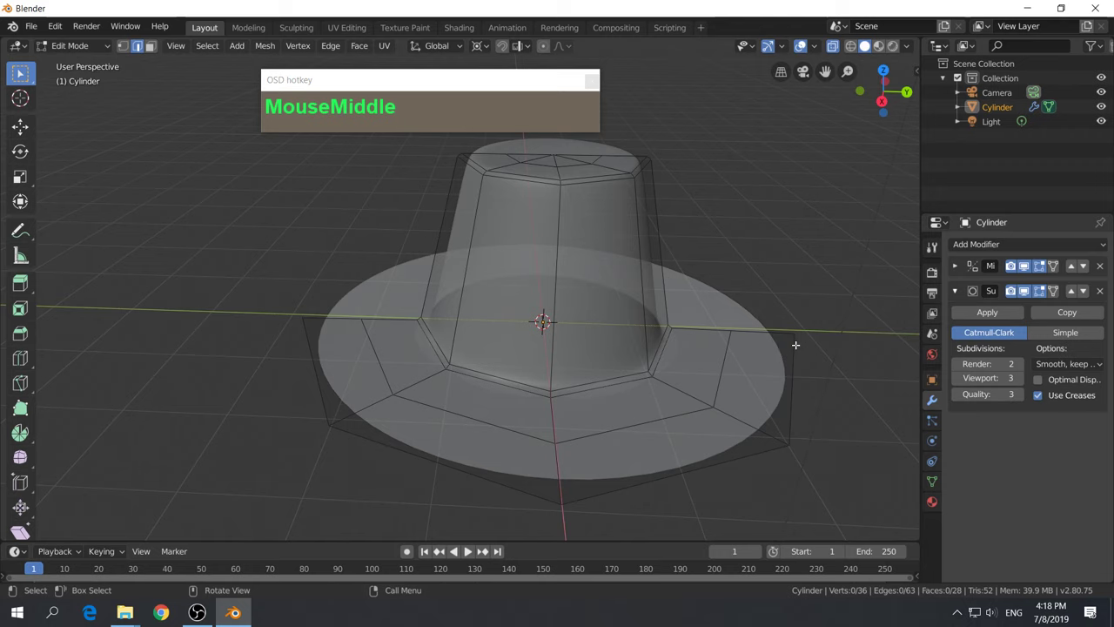
pyautogui.moveTo(670, 379); pyautogui.dragTo(685, 380, button='middle')
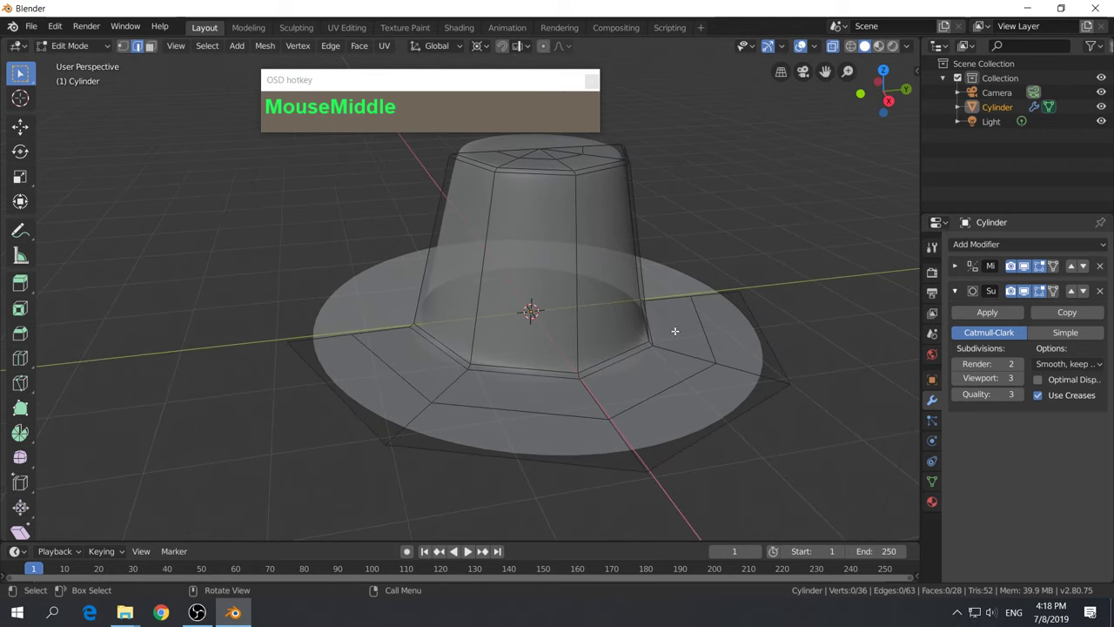
# In vertex mode, select the three outer rim vertices at the brim's +Y end and raise them about 0.558 m along global Z
pyautogui.press('1')
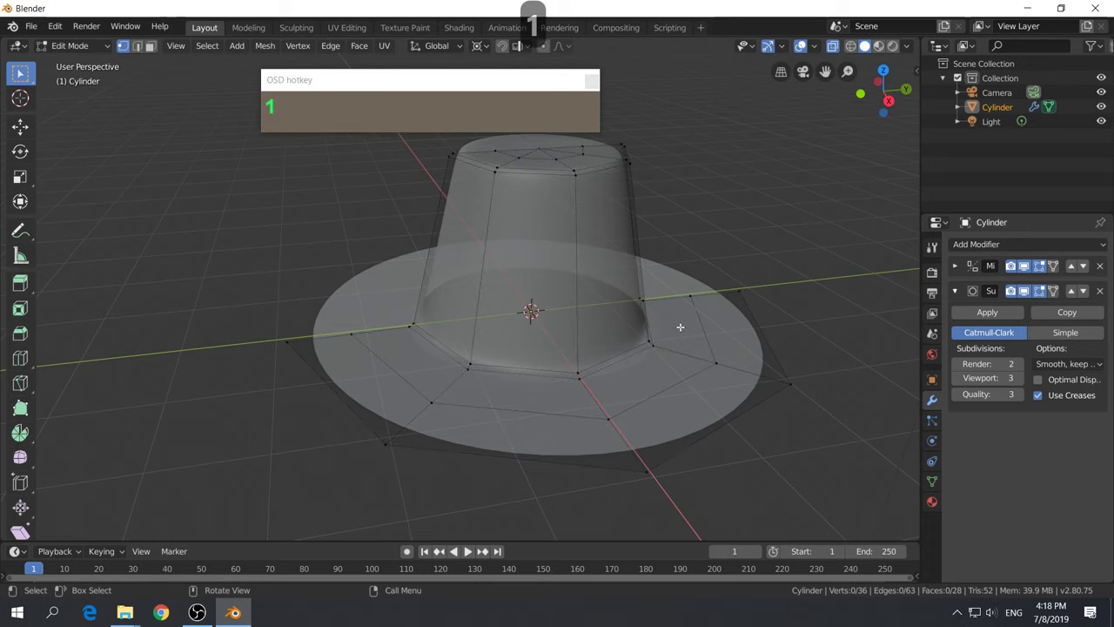
pyautogui.moveTo(680, 326); pyautogui.dragTo(694, 328, button='middle')
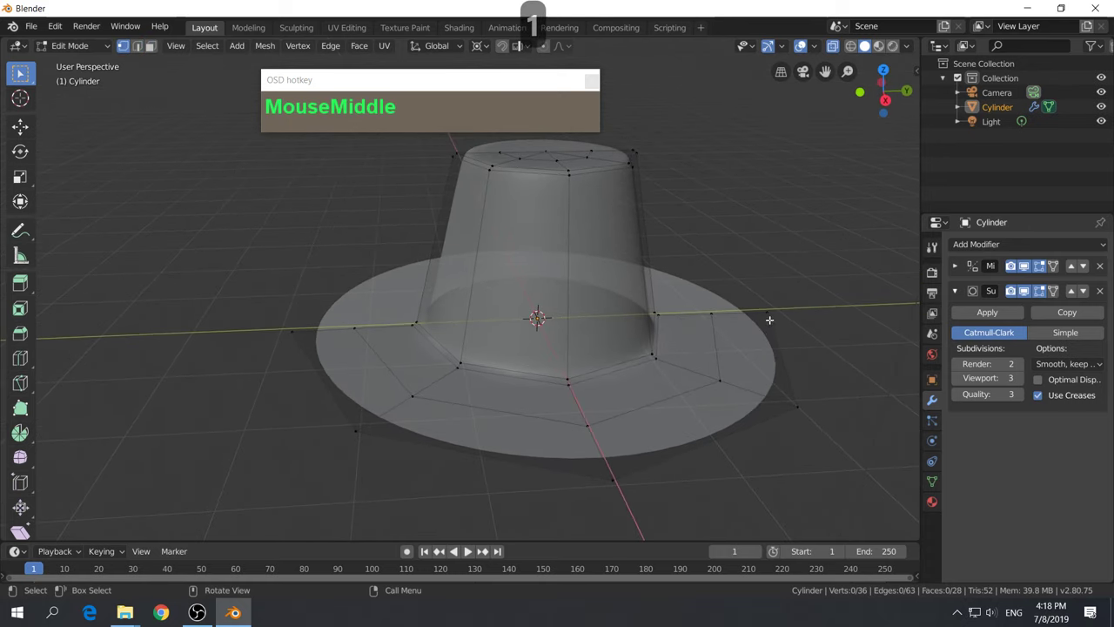
pyautogui.moveTo(770, 319); pyautogui.dragTo(771, 288, button='middle')
pyautogui.click(762, 276)
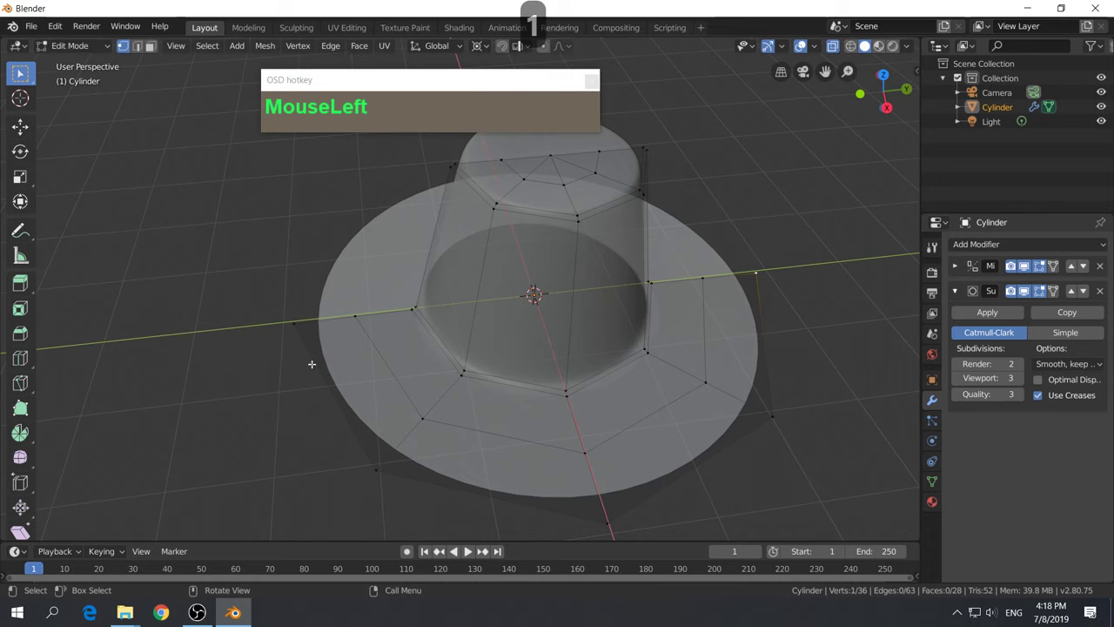
pyautogui.moveTo(311, 364); pyautogui.dragTo(672, 274, button='middle')
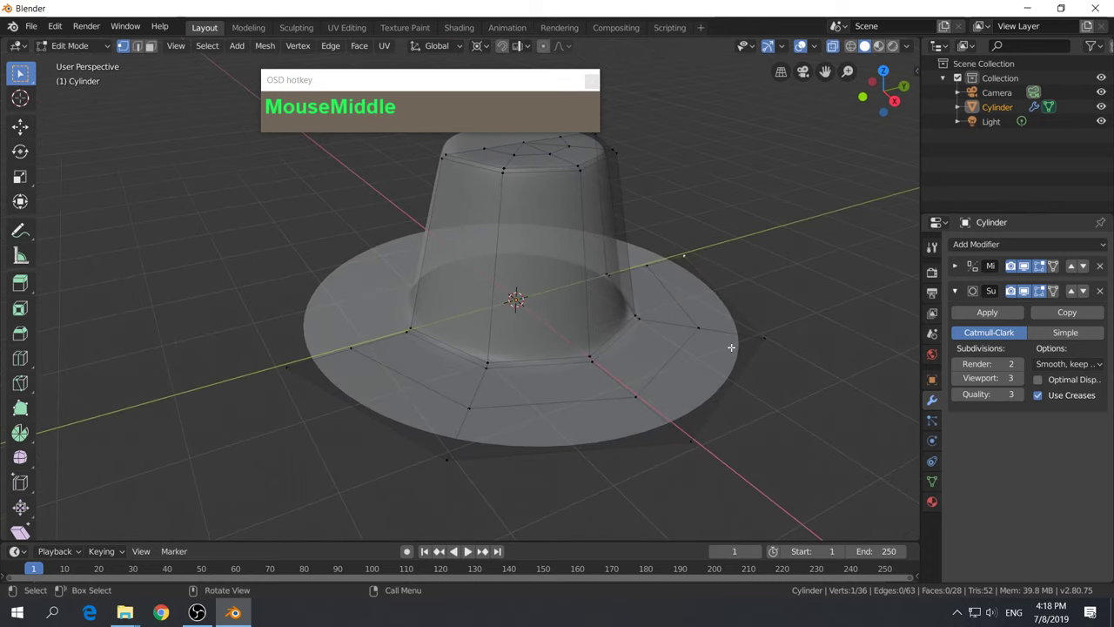
pyautogui.moveTo(735, 375); pyautogui.dragTo(728, 379, button='middle')
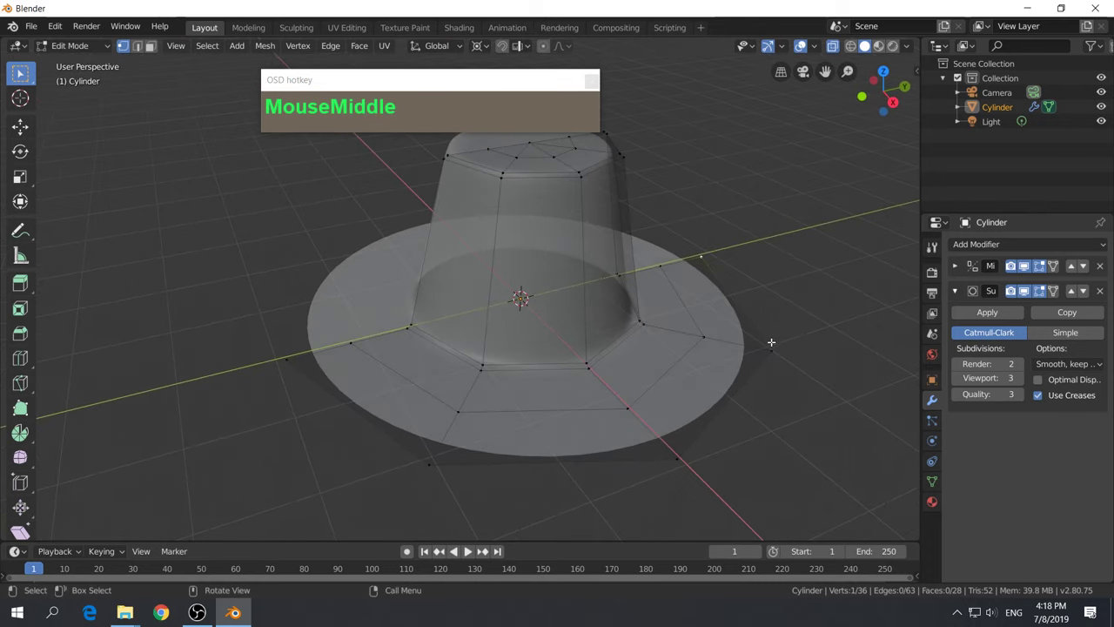
pyautogui.press('shift')
pyautogui.keyDown('shift'); pyautogui.click(676, 459); pyautogui.keyUp('shift')
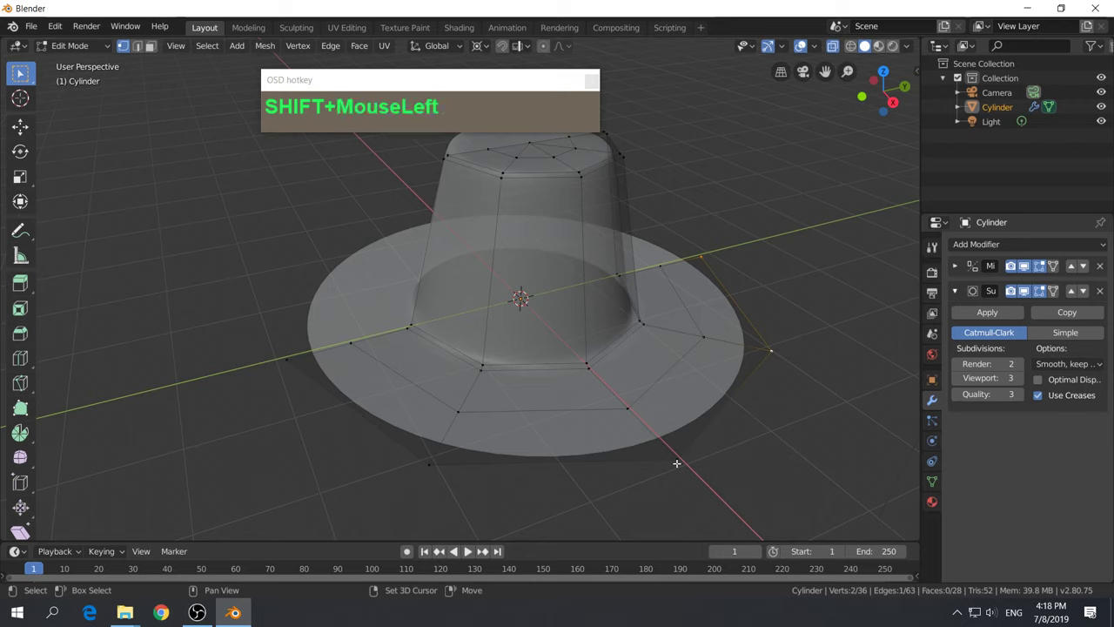
pyautogui.moveTo(761, 339); pyautogui.dragTo(756, 331, button='middle')
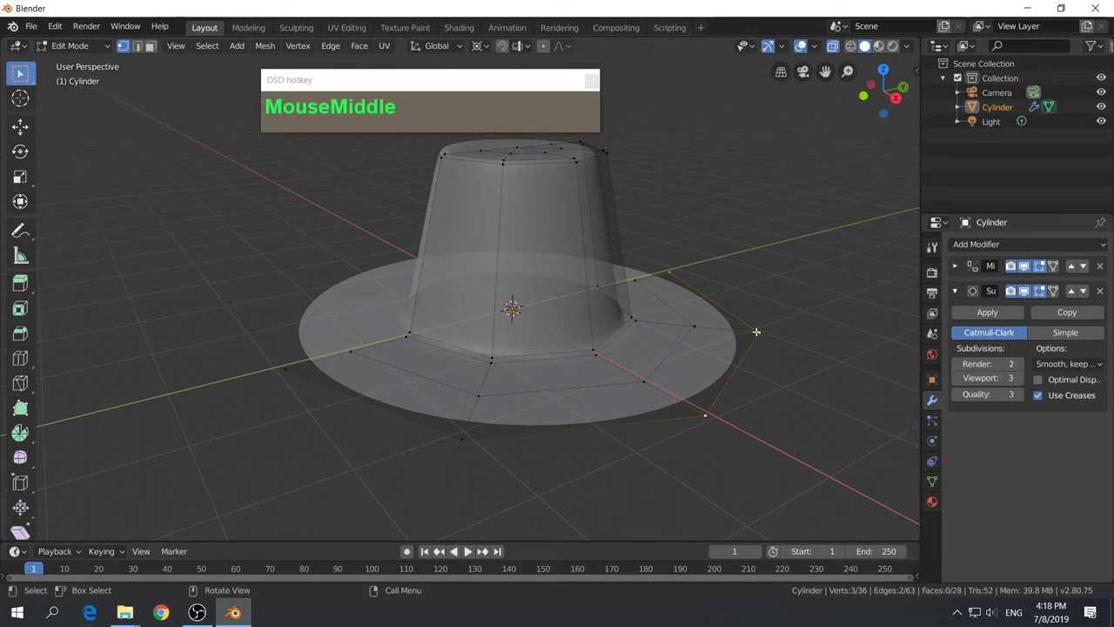
pyautogui.press('g')
pyautogui.press('z')
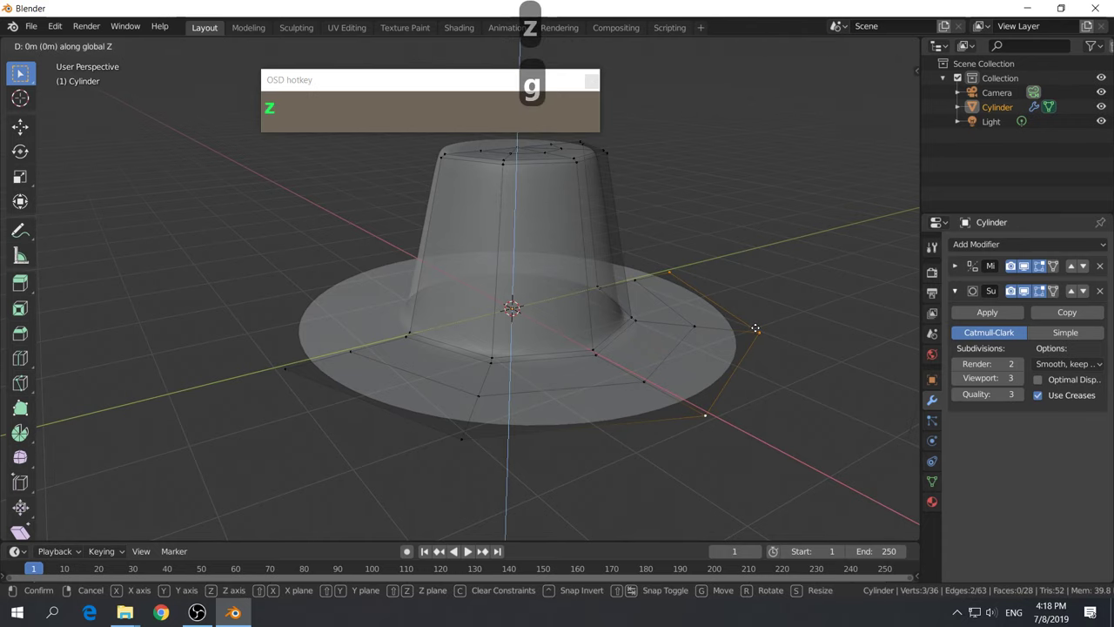
pyautogui.click(748, 278)
pyautogui.moveTo(749, 279); pyautogui.dragTo(778, 320, button='middle')
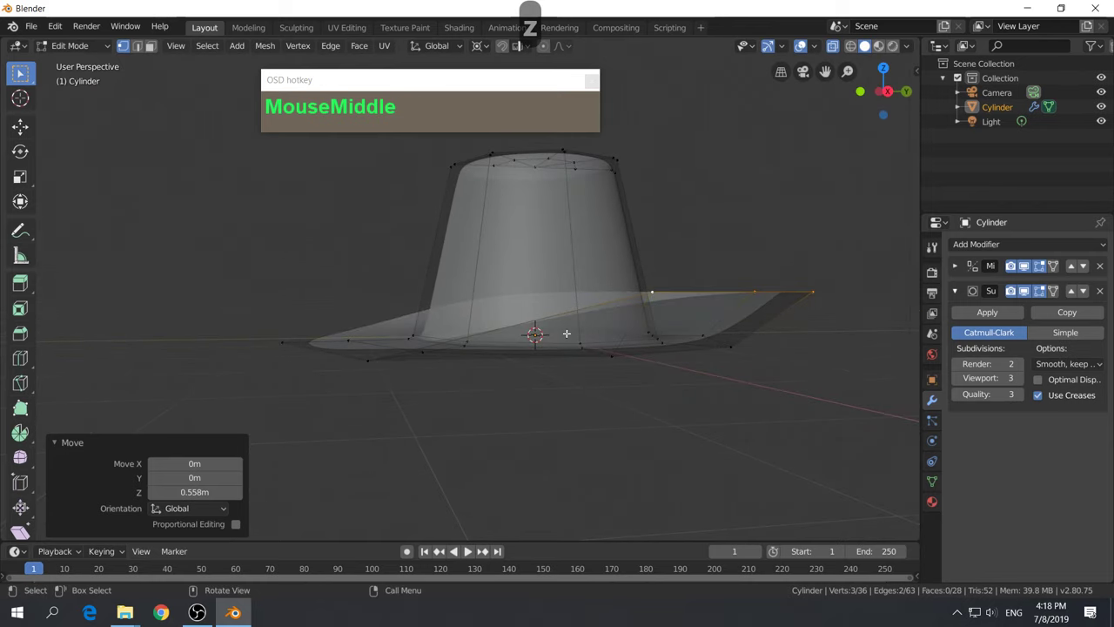
pyautogui.moveTo(703, 313); pyautogui.dragTo(688, 383, button='middle')
pyautogui.moveTo(531, 91); pyautogui.dragTo(457, 53, button='middle')
pyautogui.moveTo(551, 87); pyautogui.dragTo(368, 87)
pyautogui.moveTo(459, 69); pyautogui.dragTo(461, 69)
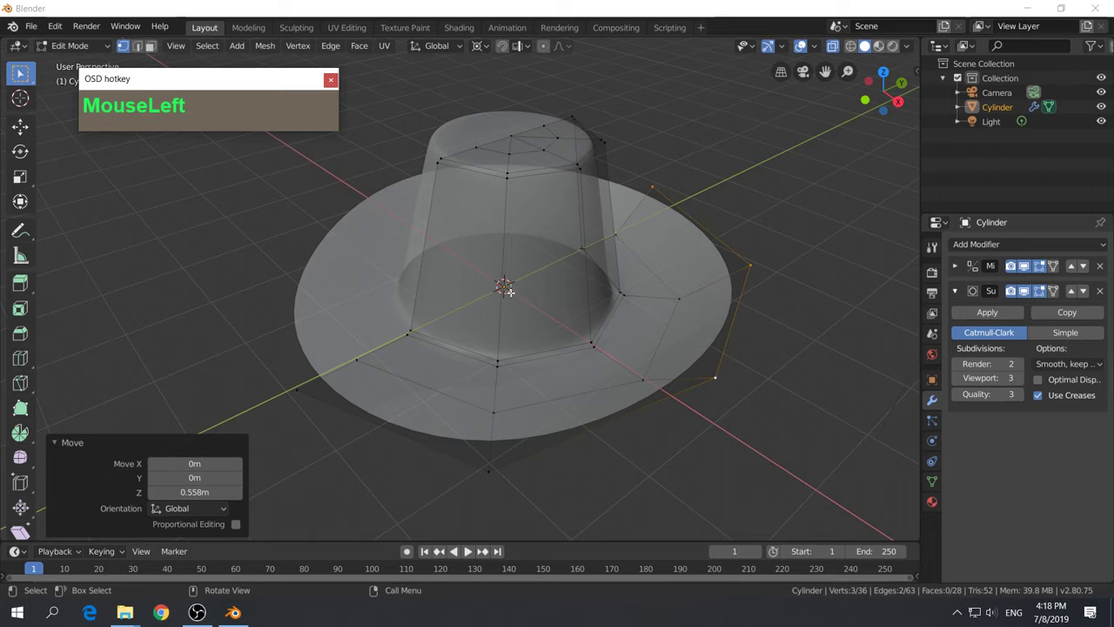
# Scale the three raised rim vertices uniformly to about 0.889 to pull that end of the brim inward
pyautogui.press('s')
pyautogui.moveTo(697, 365); pyautogui.dragTo(547, 309, button='middle')
pyautogui.press('s')
pyautogui.click(726, 369)
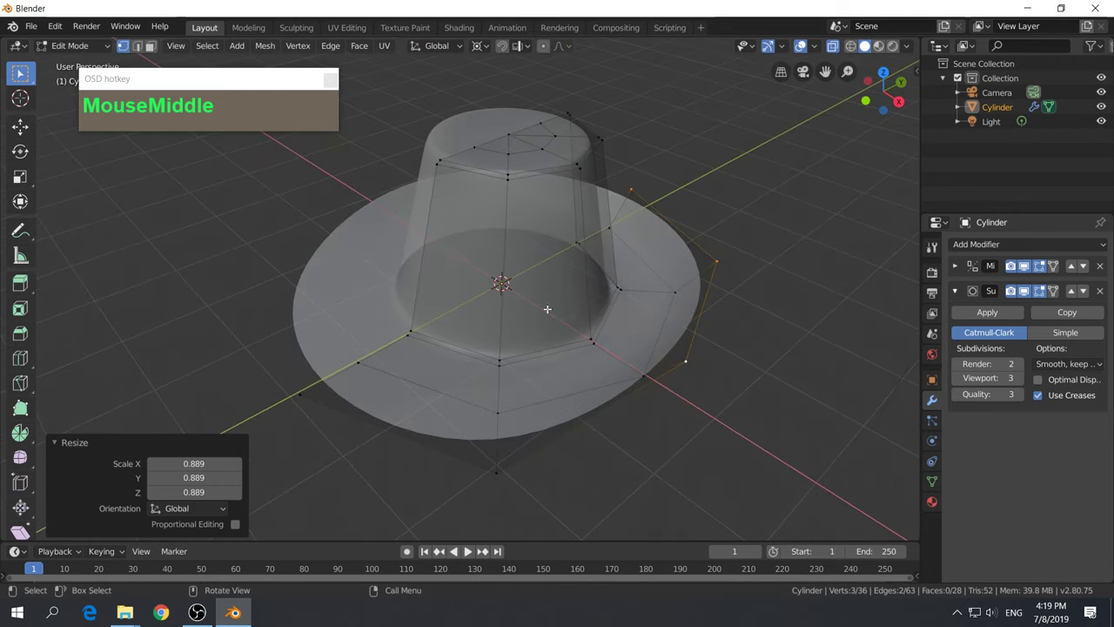
# Select the two outer rim vertices at the brim's -Y end and lower them about 0.137 m along global Z
pyautogui.click(298, 397)
pyautogui.keyDown('shift'); pyautogui.click(497, 473); pyautogui.keyUp('shift')
pyautogui.moveTo(496, 472)
pyautogui.mouseDown(button='middle')
pyautogui.moveTo(502, 443)
pyautogui.moveTo(510, 455)
pyautogui.mouseUp(button='middle')
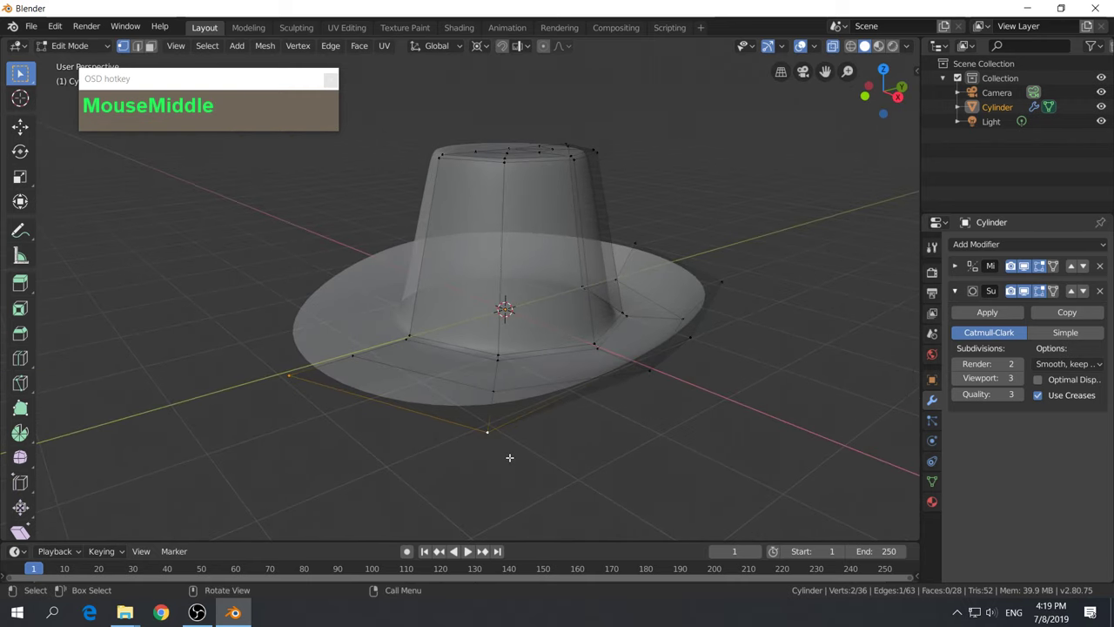
pyautogui.press('g')
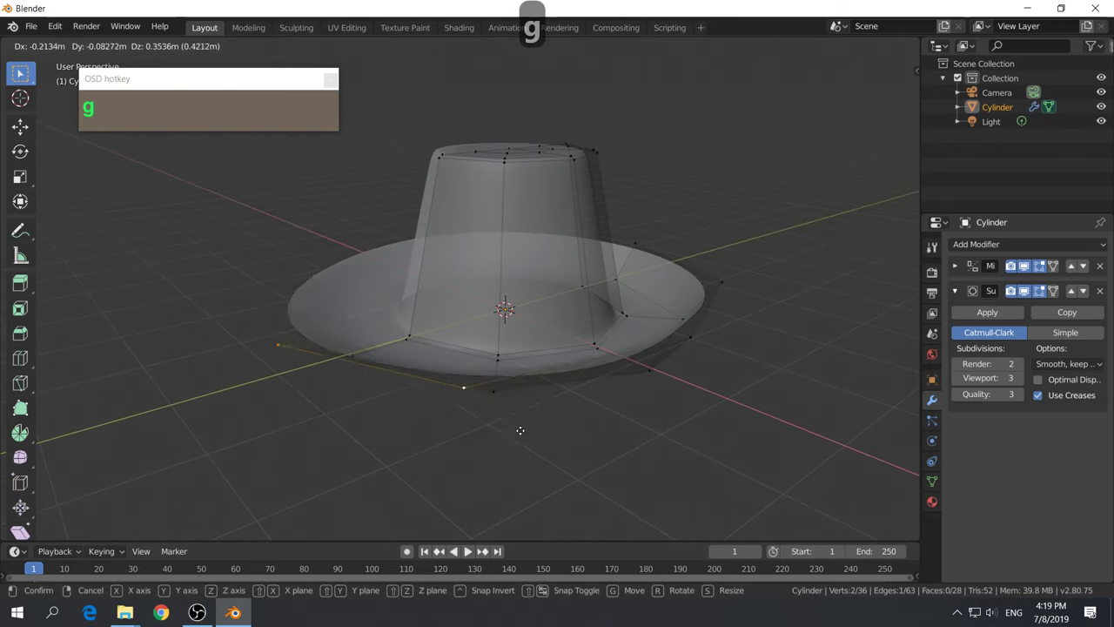
pyautogui.press('z')
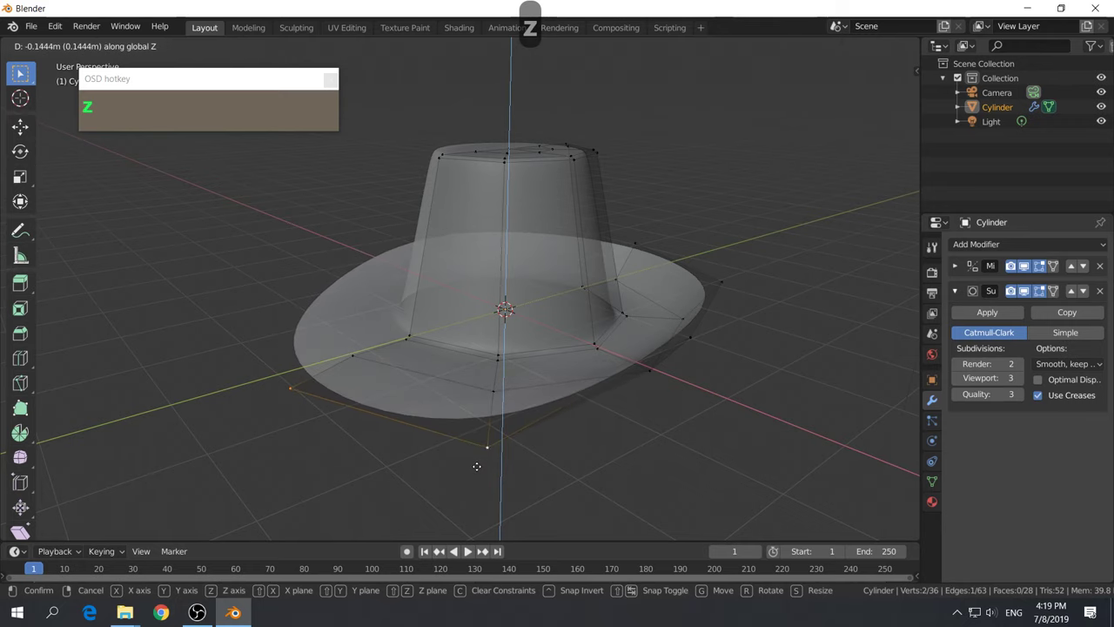
pyautogui.click(476, 466)
pyautogui.moveTo(477, 466); pyautogui.dragTo(349, 414, button='middle')
# Lower the same two rim vertices slightly further along global Z, and return to Object Mode to check the hat's shape
pyautogui.press('g')
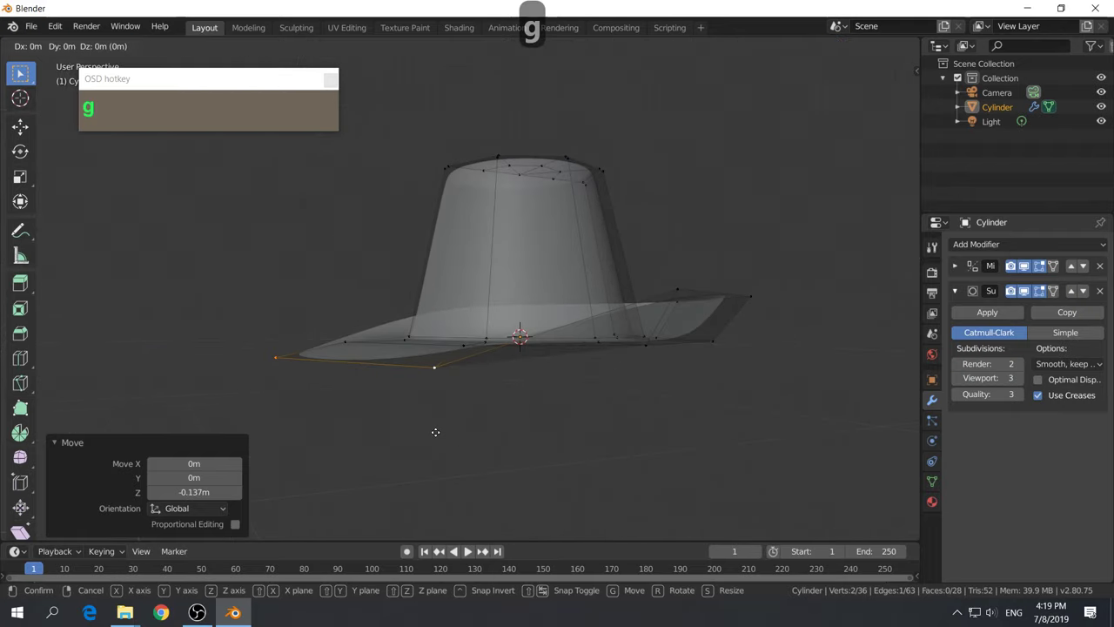
pyautogui.press('z')
pyautogui.click(450, 444)
pyautogui.moveTo(450, 444); pyautogui.dragTo(505, 479, button='middle')
pyautogui.press('Tab')
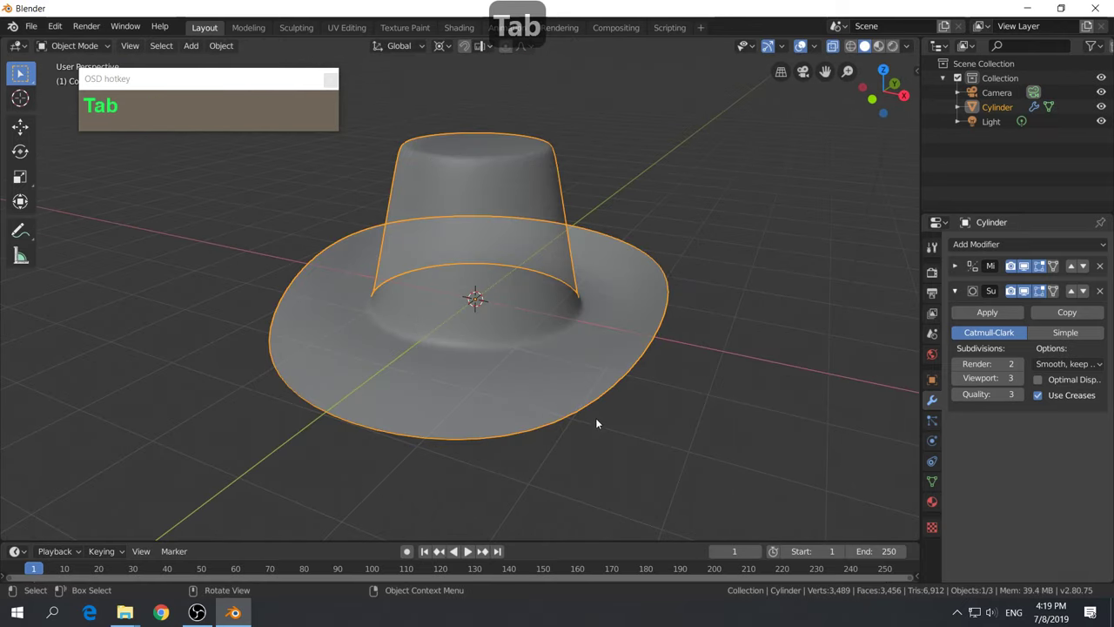
pyautogui.moveTo(597, 423); pyautogui.dragTo(495, 172, button='middle')
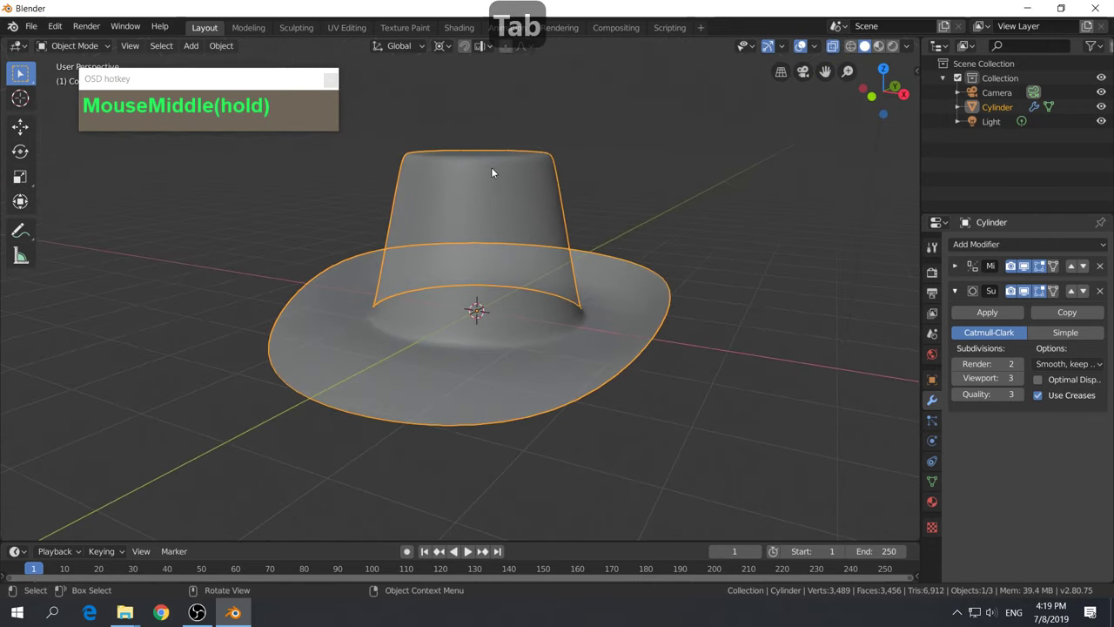
pyautogui.click(522, 238)
pyautogui.moveTo(522, 238)
pyautogui.mouseDown(button='middle')
pyautogui.moveTo(465, 231)
pyautogui.moveTo(523, 233)
pyautogui.mouseUp(button='middle')
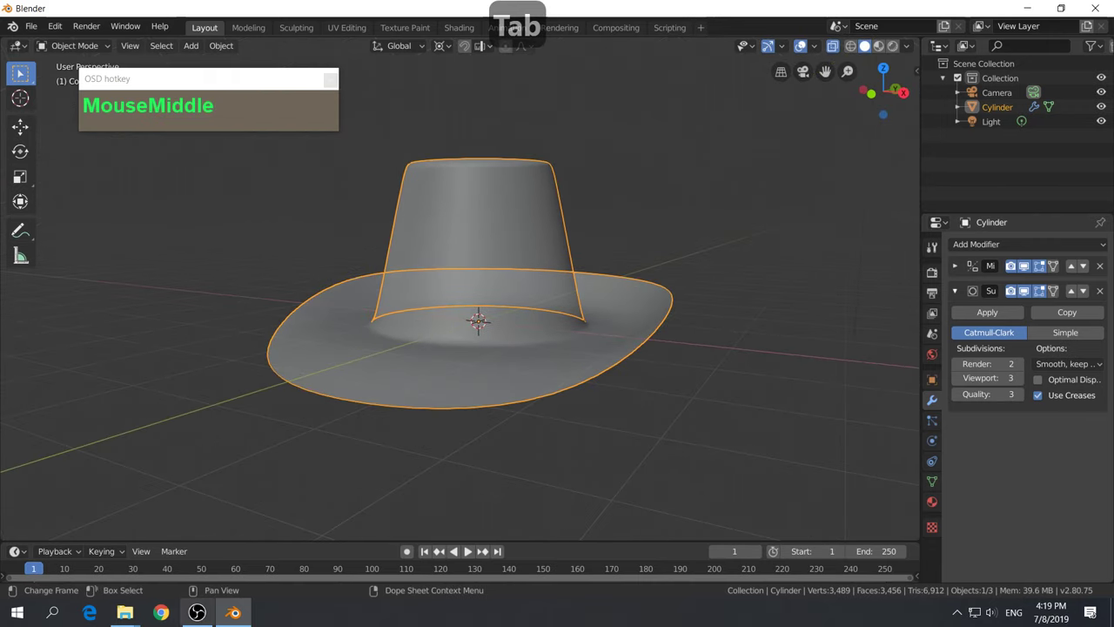
# Switch to Chrome and search Google for "fedora hat"
pyautogui.click(168, 616)
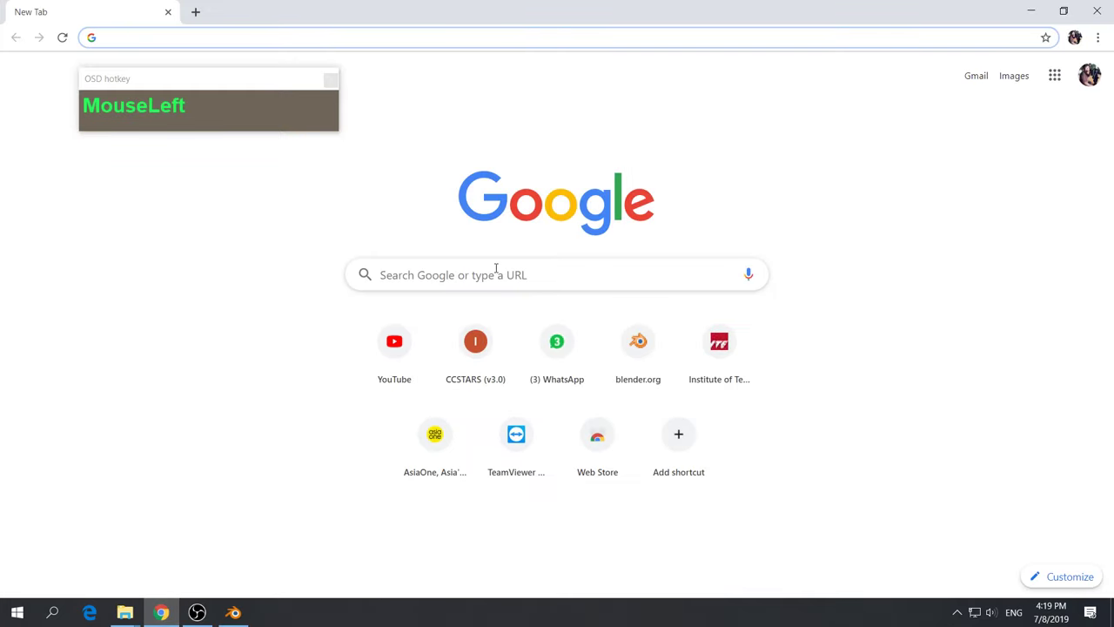
pyautogui.click(496, 268)
pyautogui.write('f')
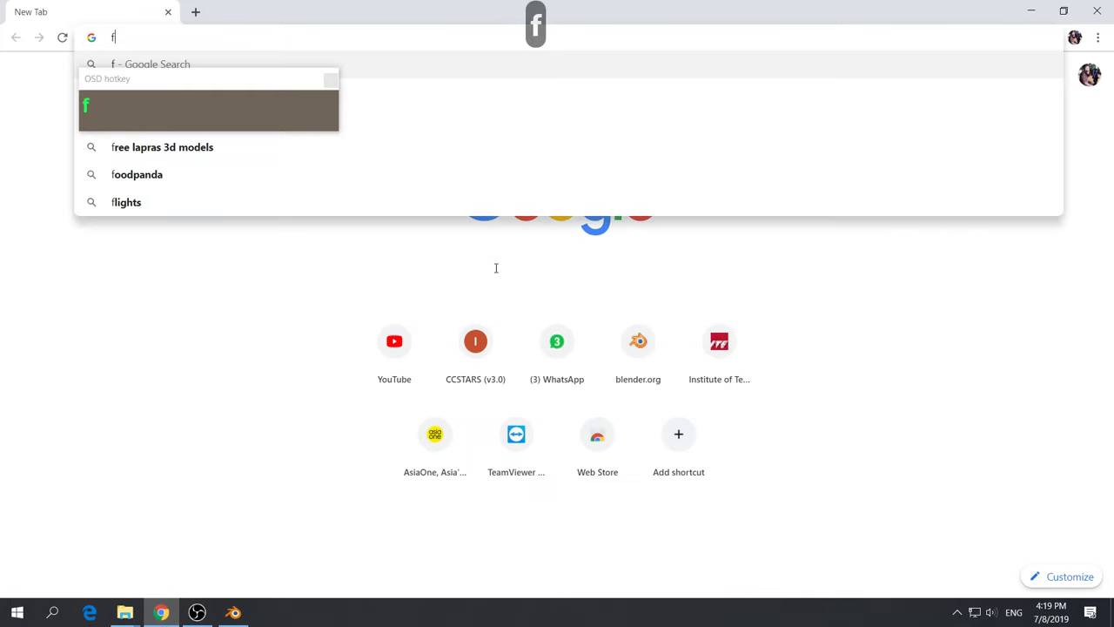
pyautogui.write('e')
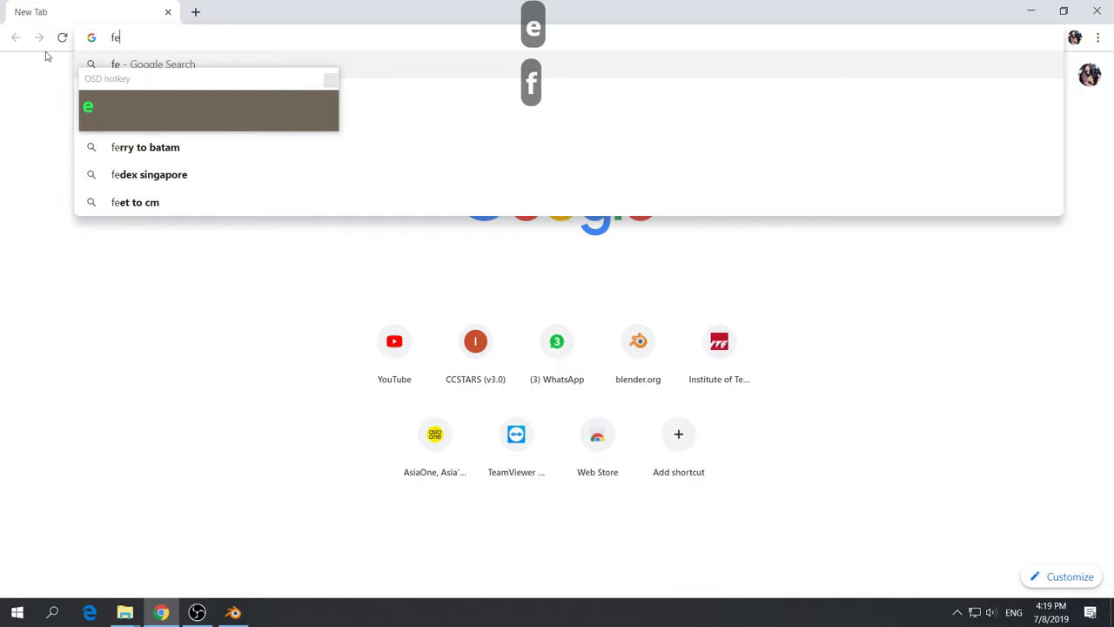
pyautogui.write('dro')
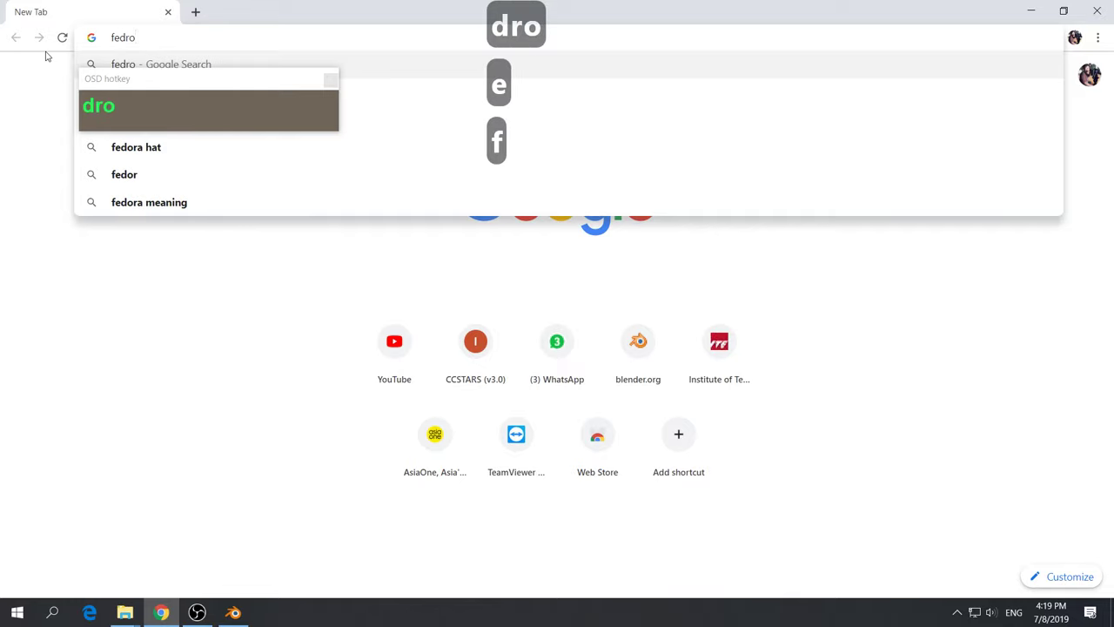
pyautogui.press('BackSpace')
pyautogui.press('BackSpace')
pyautogui.write('ora ')
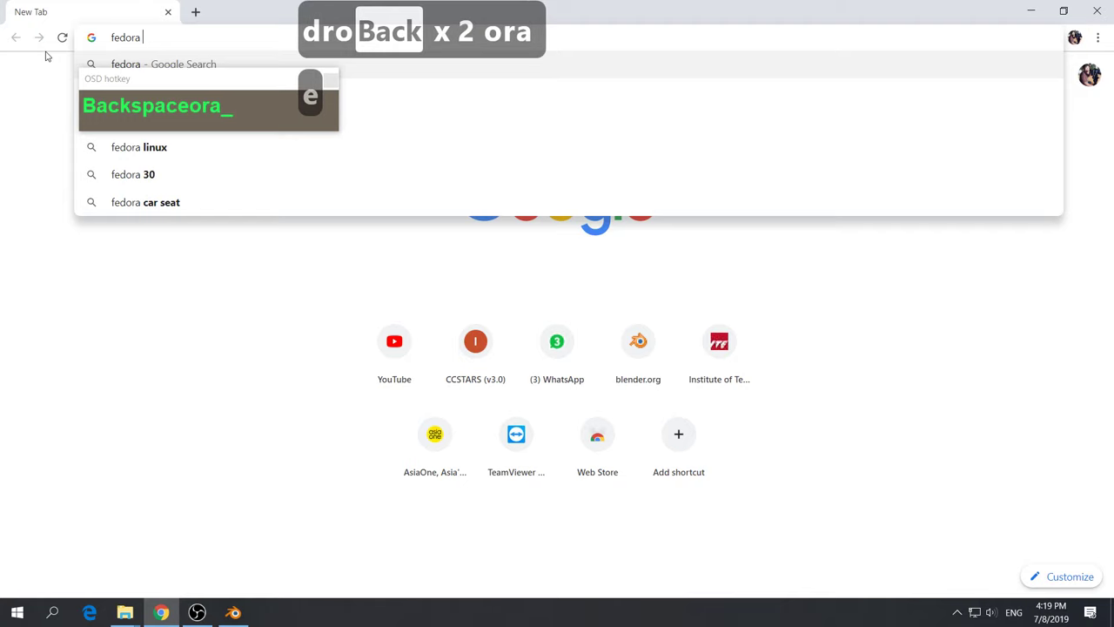
pyautogui.write('hat')
pyautogui.press('Return')
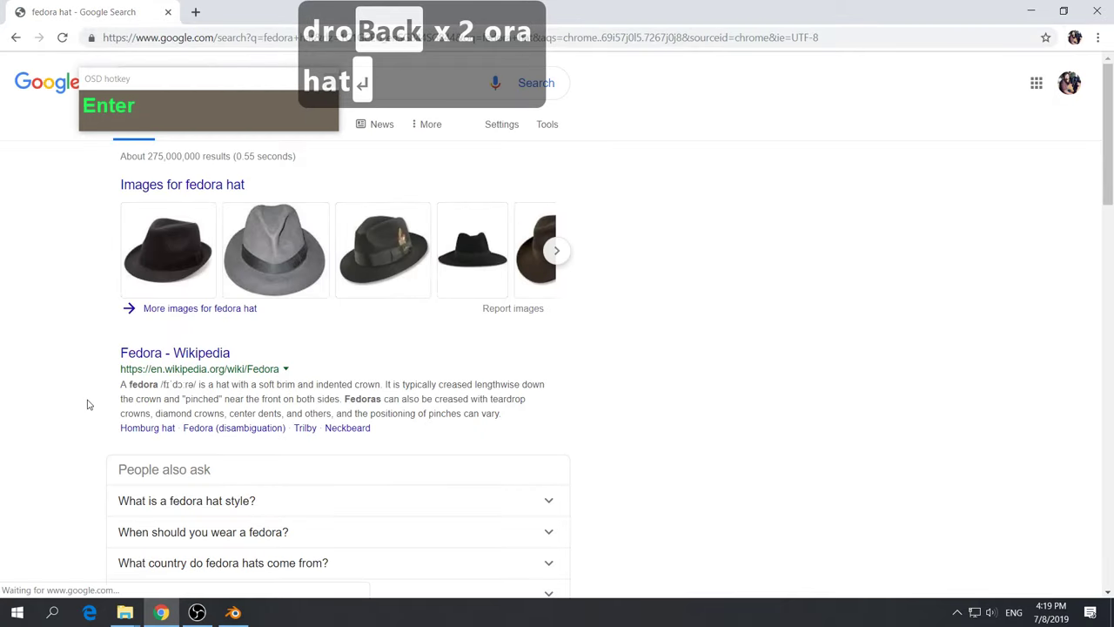
# Open the fedora image results and enlarge the grey Wikipedia fedora as a reference
pyautogui.click(202, 72)
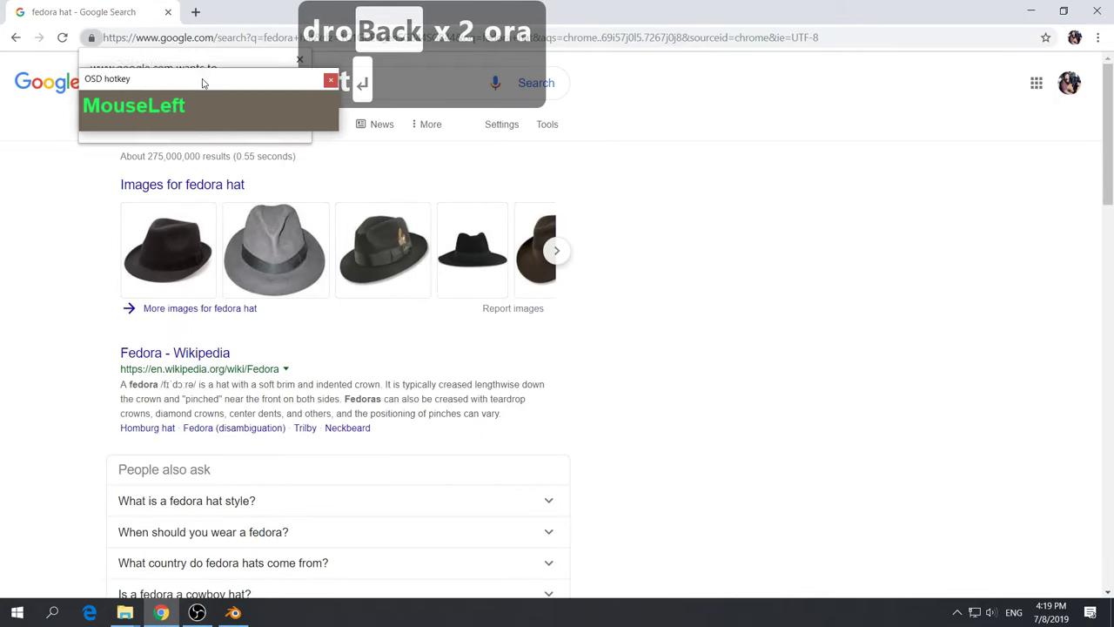
pyautogui.click(175, 186)
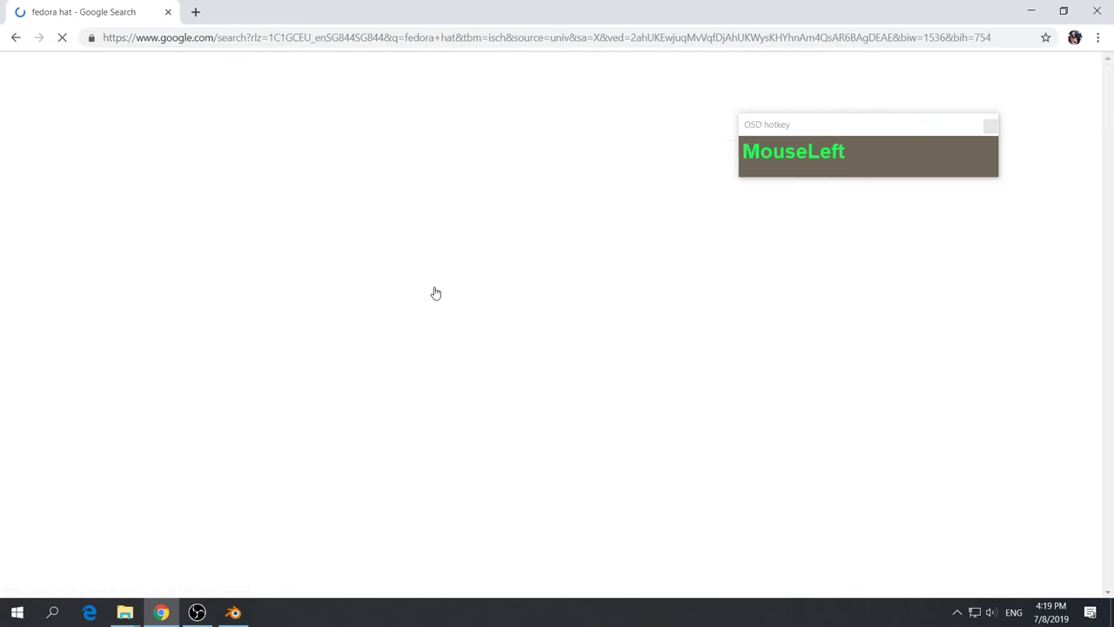
pyautogui.scroll(-2, 620, 478)
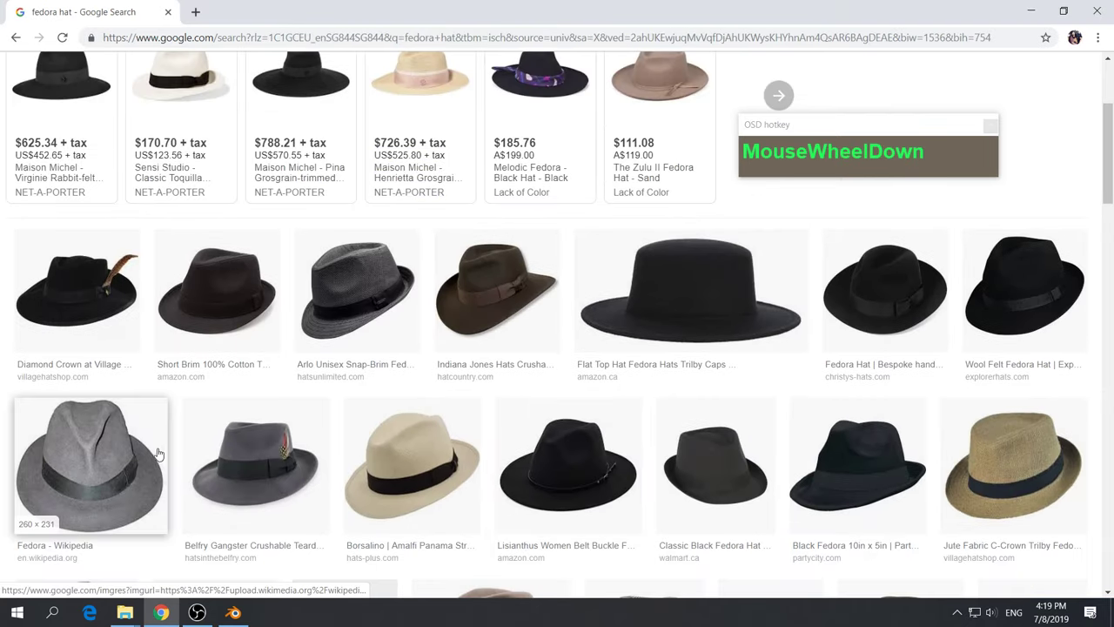
pyautogui.click(112, 447)
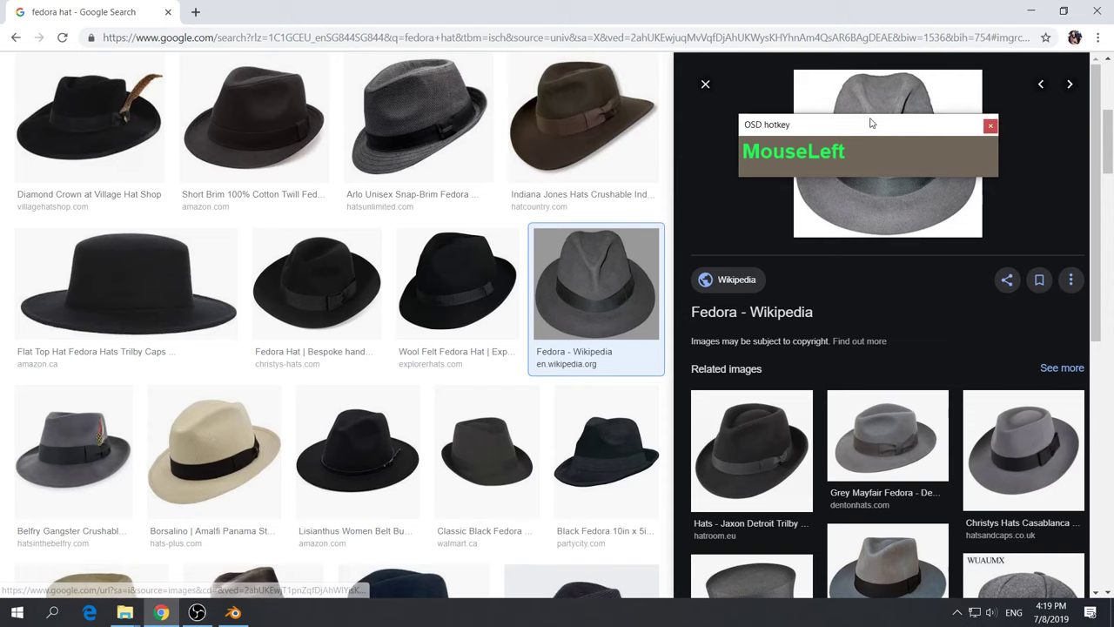
pyautogui.hotkey('ctrl', '1')
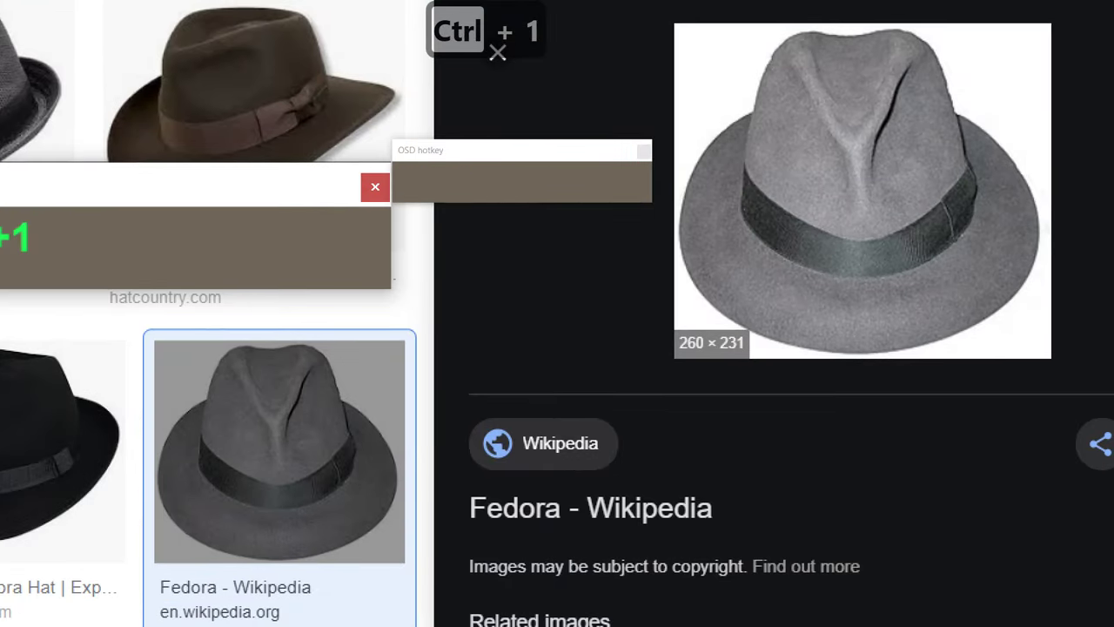
pyautogui.keyDown('ctrl'); pyautogui.moveTo(847, 86); pyautogui.dragTo(875, 142); pyautogui.keyUp('ctrl')
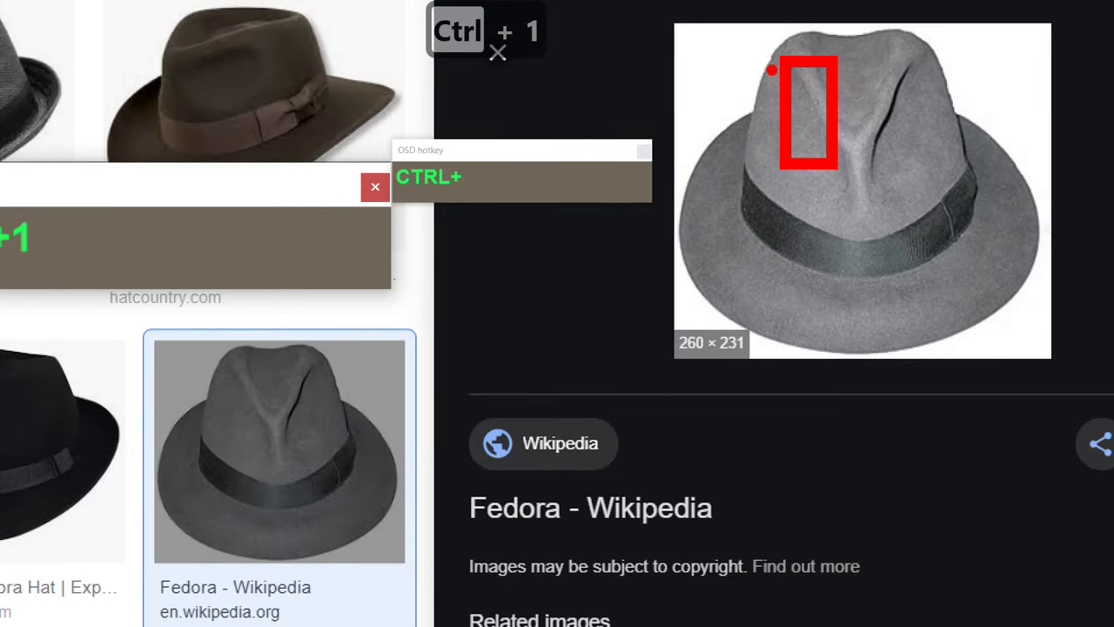
pyautogui.keyDown('ctrl'); pyautogui.moveTo(739, 29); pyautogui.dragTo(964, 248); pyautogui.keyUp('ctrl')
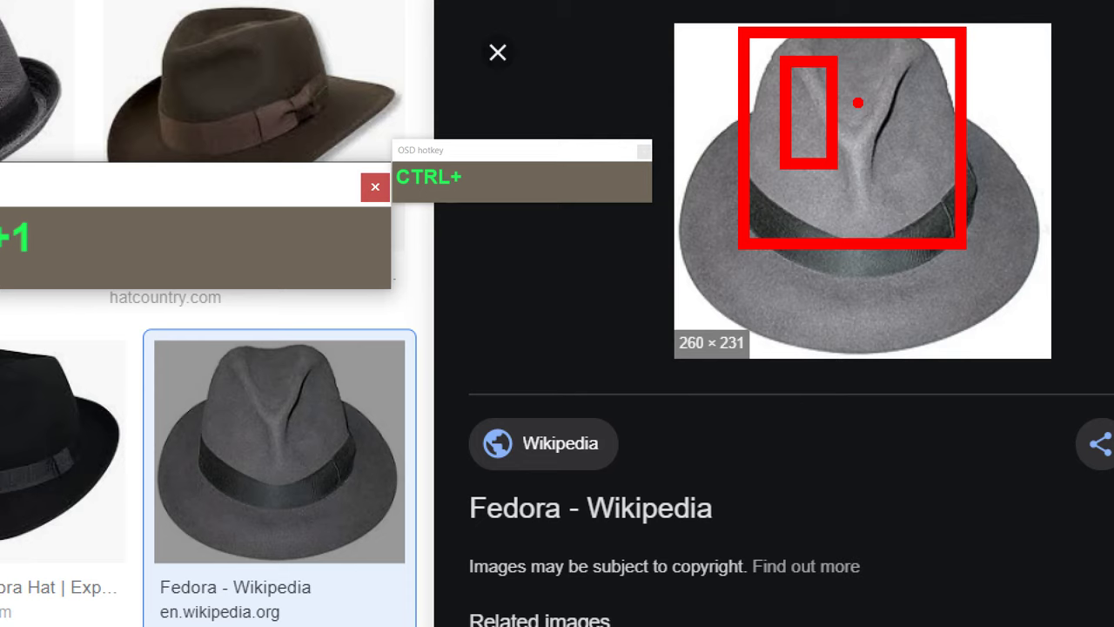
pyautogui.press('Escape')
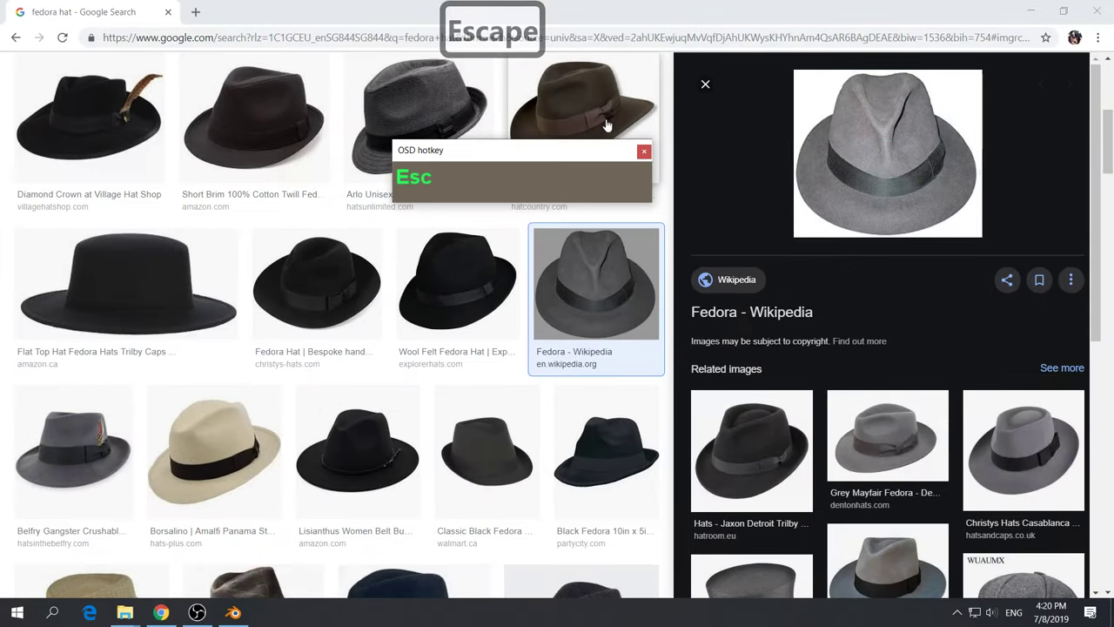
# Enlarge the brown Hatcountry fedora photo as a crown reference, and return to Blender with the hat in Edit Mode
pyautogui.click(592, 113)
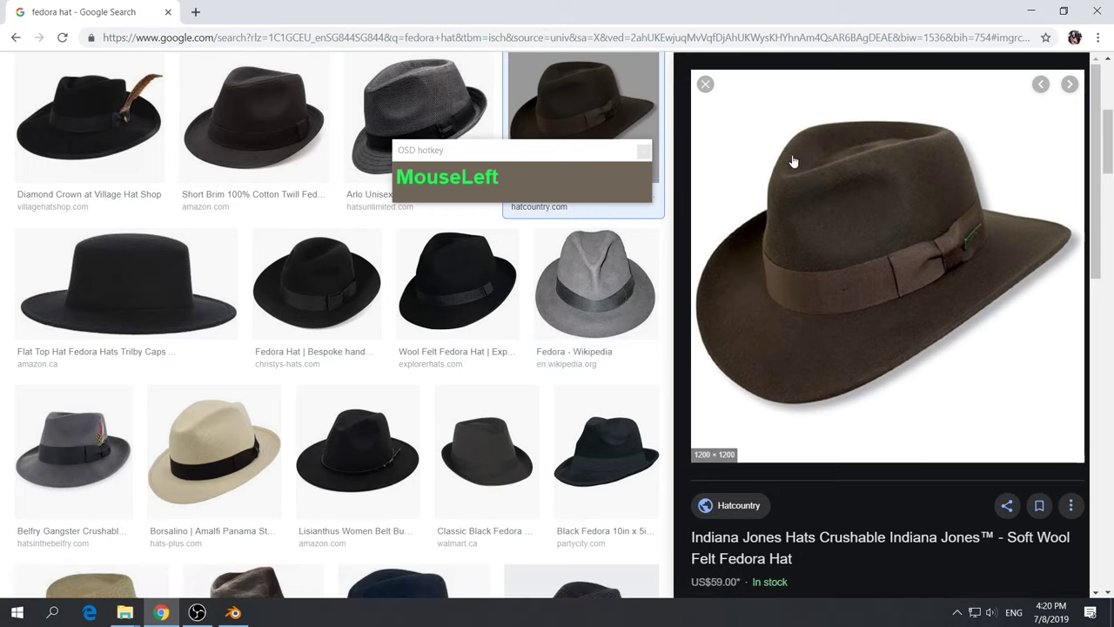
pyautogui.click(1038, 15)
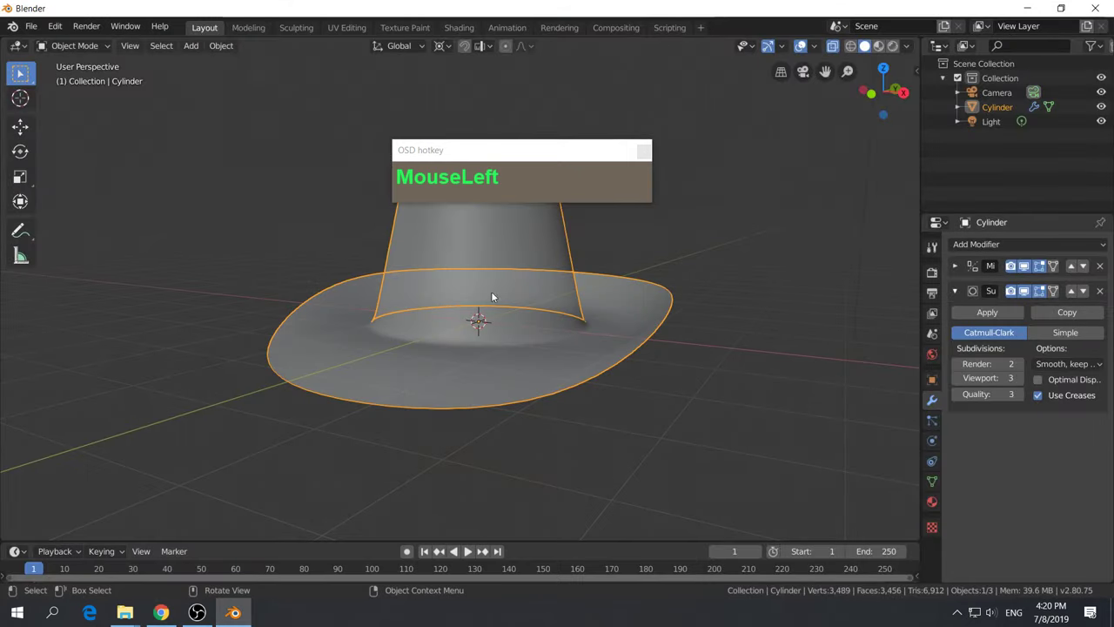
pyautogui.moveTo(501, 257); pyautogui.dragTo(465, 223, button='middle')
pyautogui.press('Tab')
pyautogui.scroll(1, 534, 219)
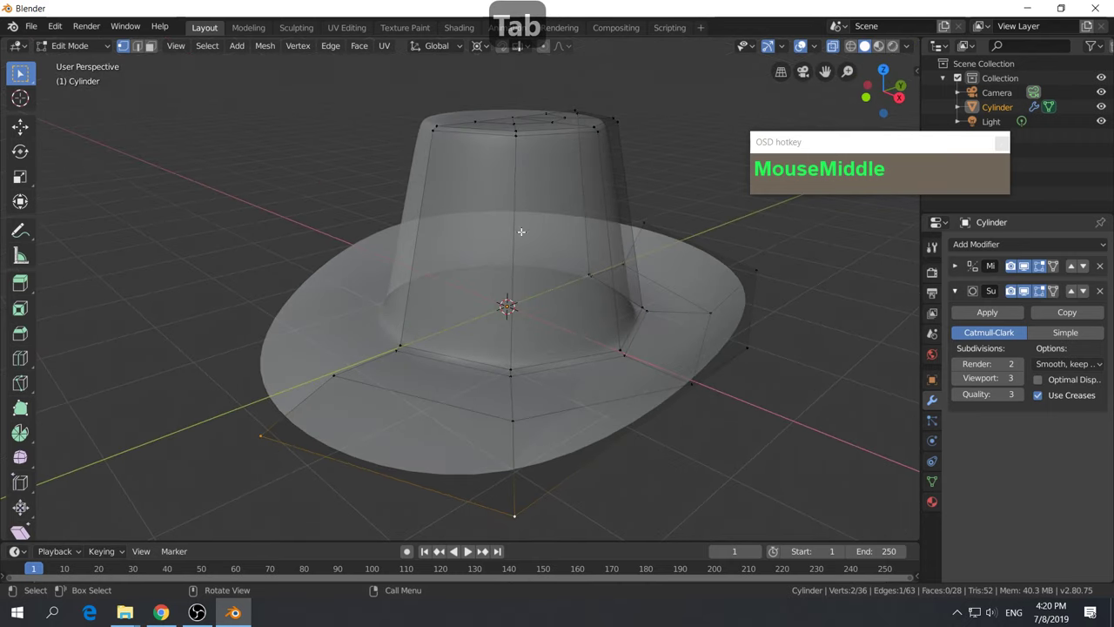
pyautogui.moveTo(634, 180); pyautogui.dragTo(619, 246, button='middle')
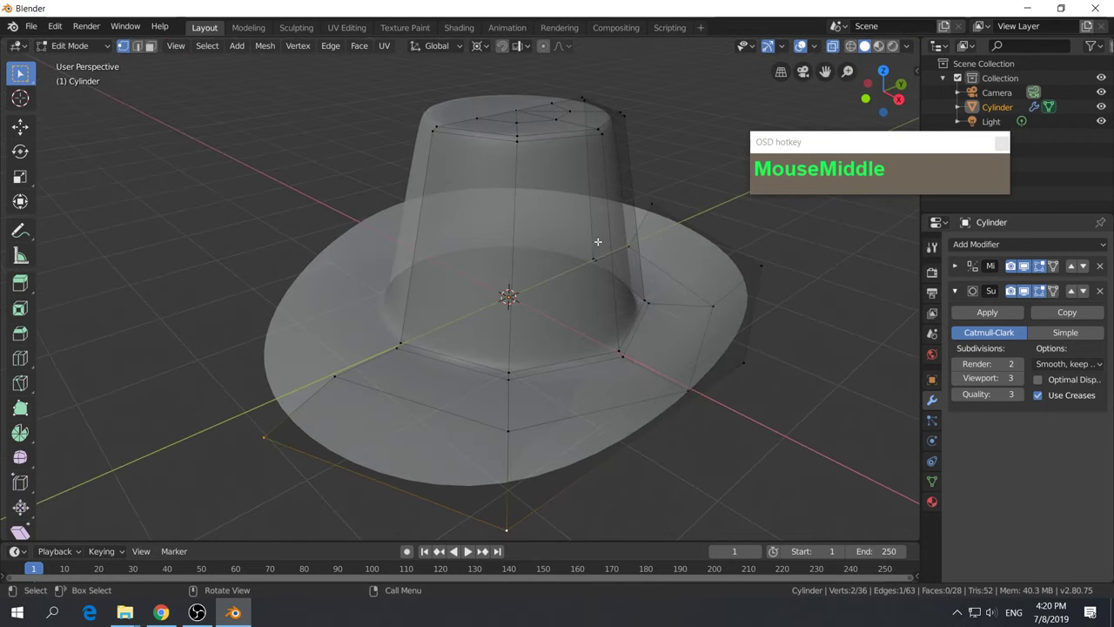
pyautogui.hotkey('ctrl', 'r')
pyautogui.click(558, 254)
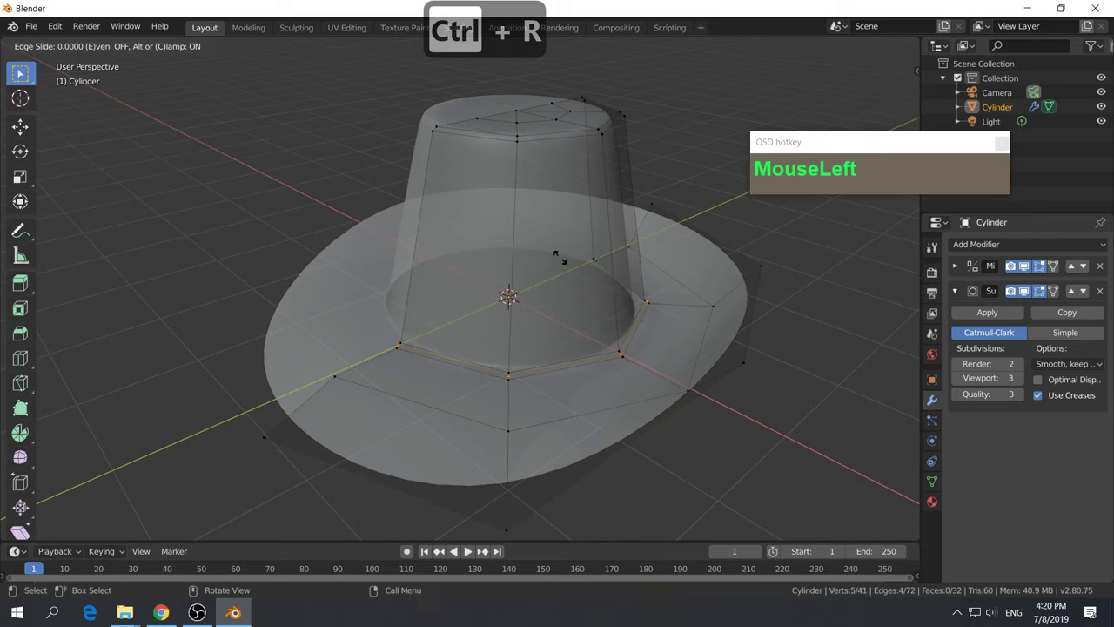
pyautogui.rightClick(520, 243)
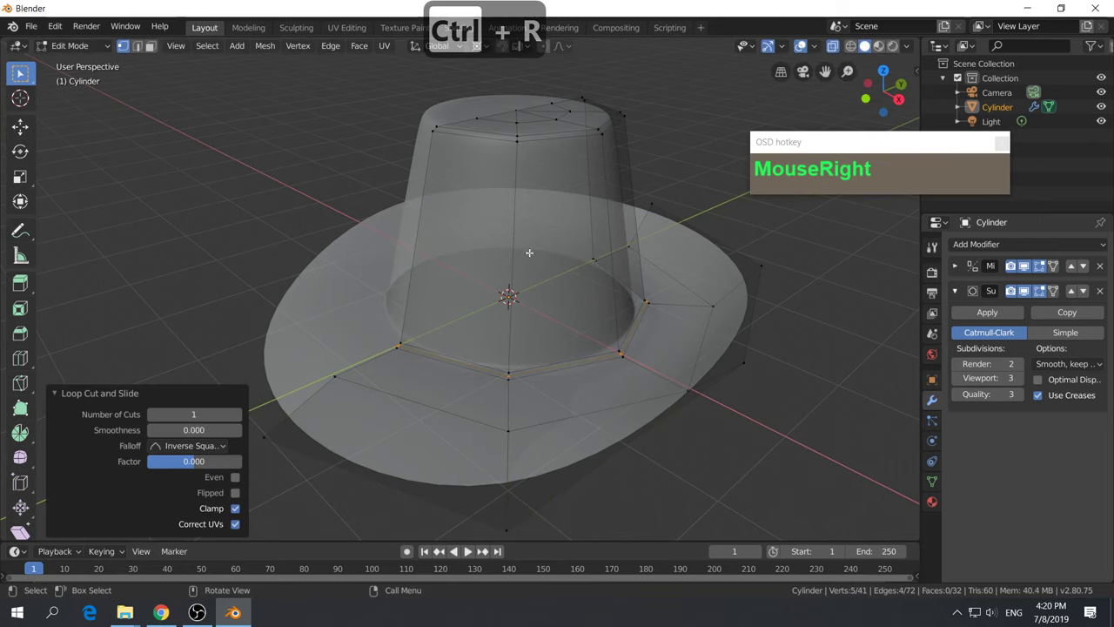
pyautogui.hotkey('ctrl', 'z')
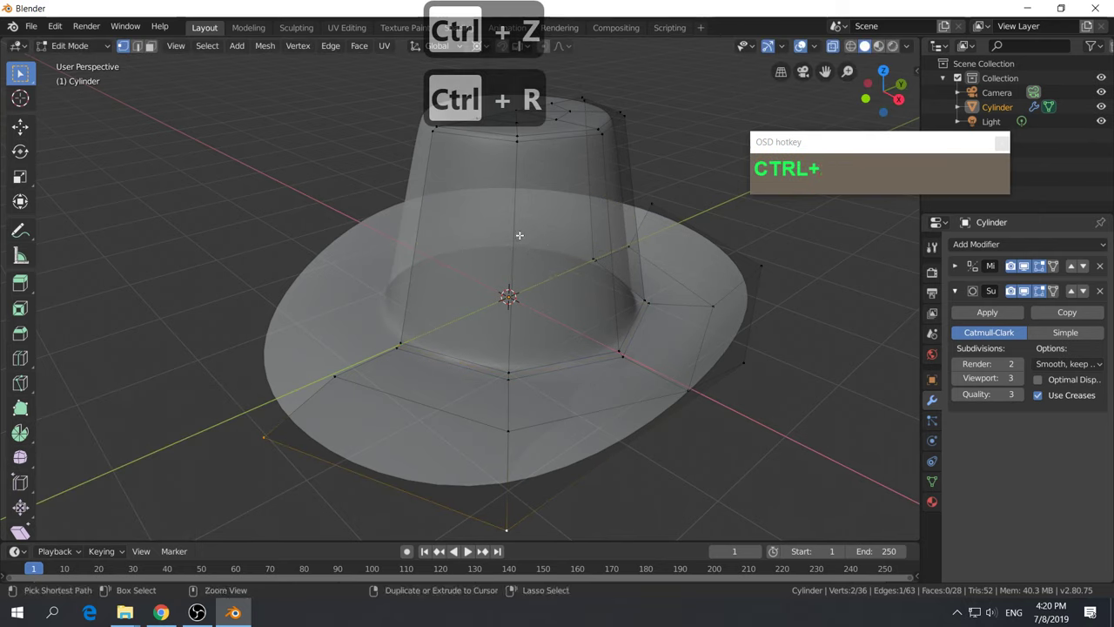
# Add one horizontal loop cut around the crown's side walls and slide it up to the upper part of the crown
pyautogui.hotkey('ctrl', 'r')
pyautogui.click(519, 236)
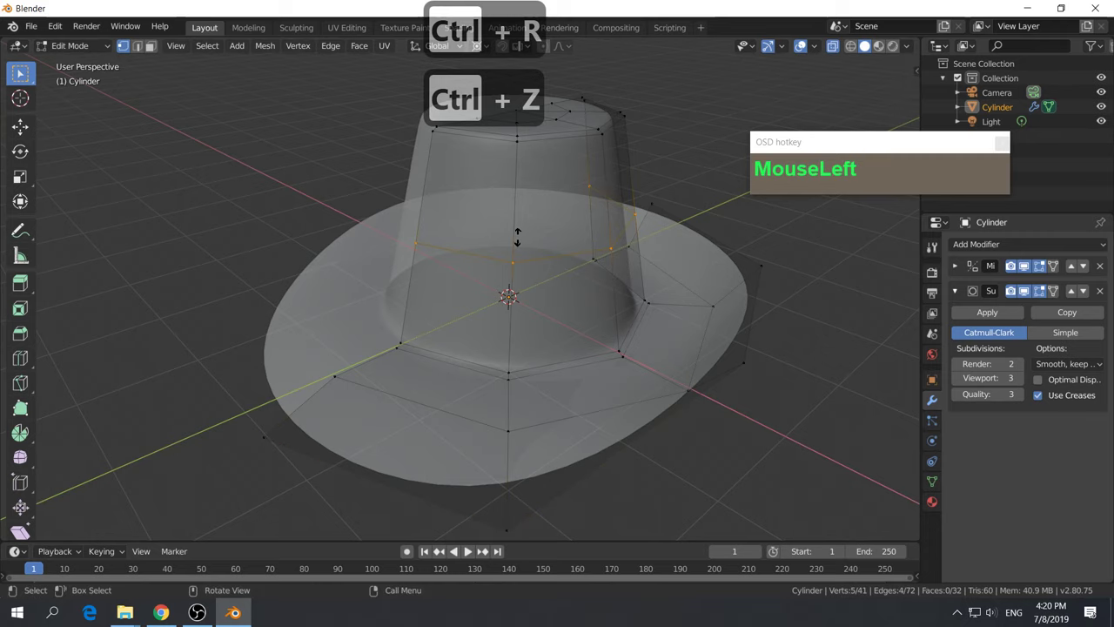
pyautogui.click(522, 186)
# Move the new loop's vertex beside the centre line at the crown's -Y end inward to start the front pinch
pyautogui.moveTo(522, 186); pyautogui.dragTo(577, 280, button='middle')
pyautogui.click(523, 209)
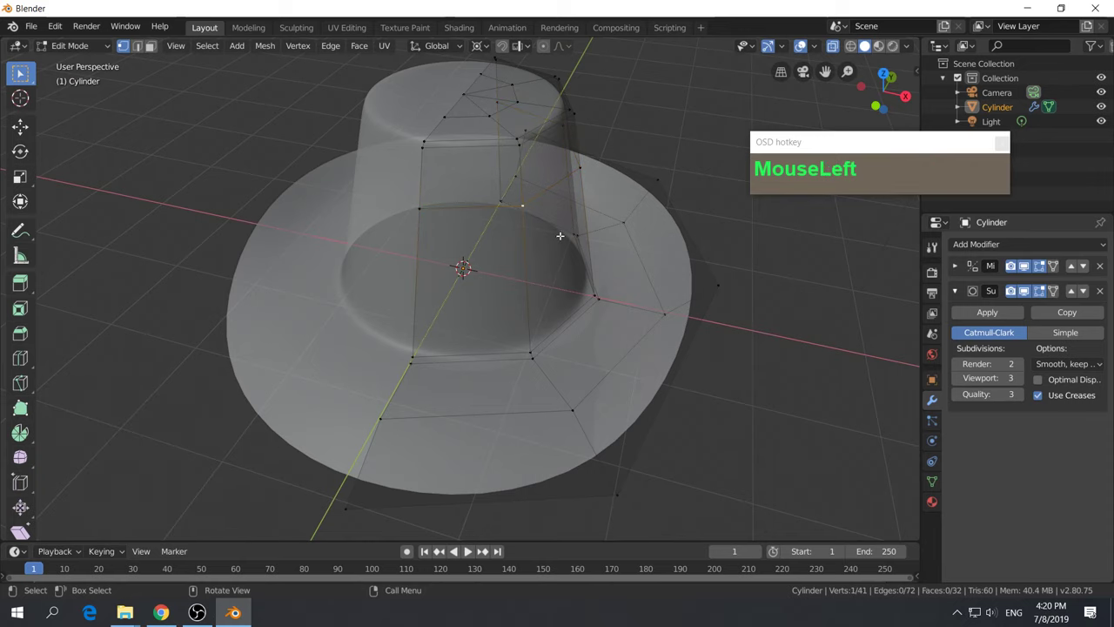
pyautogui.moveTo(562, 234); pyautogui.dragTo(571, 241, button='middle')
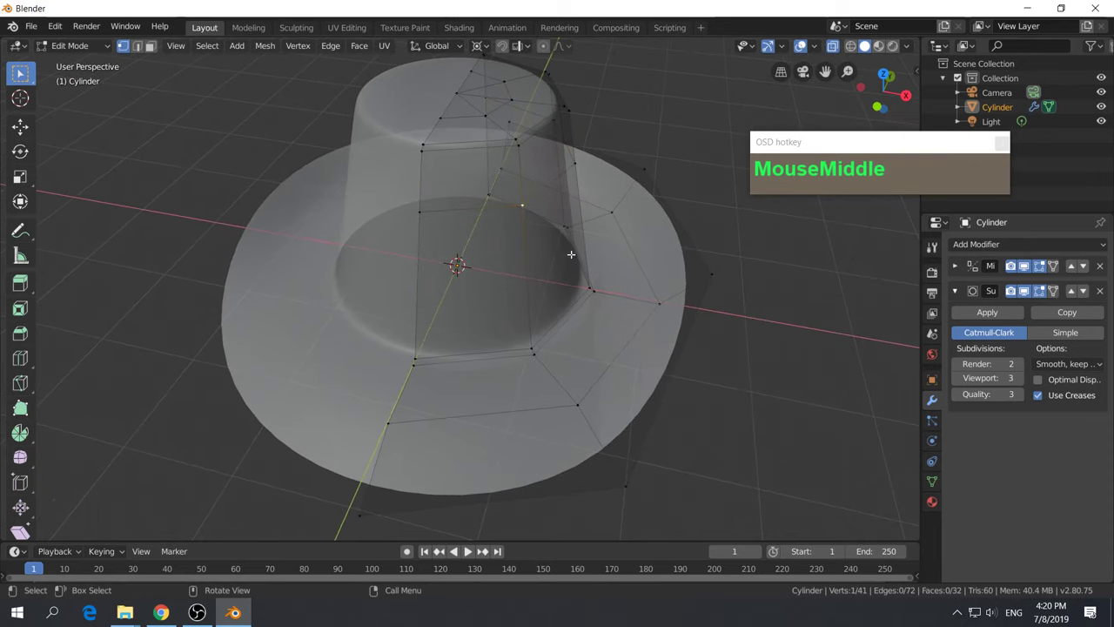
pyautogui.moveTo(591, 265); pyautogui.dragTo(530, 186, button='middle')
pyautogui.press('g')
pyautogui.click(570, 296)
# Select the two top-edge vertices above the pinch and move them about X -0.312 m, Y 0.132 m, Z 0.078 m
pyautogui.click(522, 180)
pyautogui.keyDown('shift'); pyautogui.click(521, 179); pyautogui.keyUp('shift')
pyautogui.press('g')
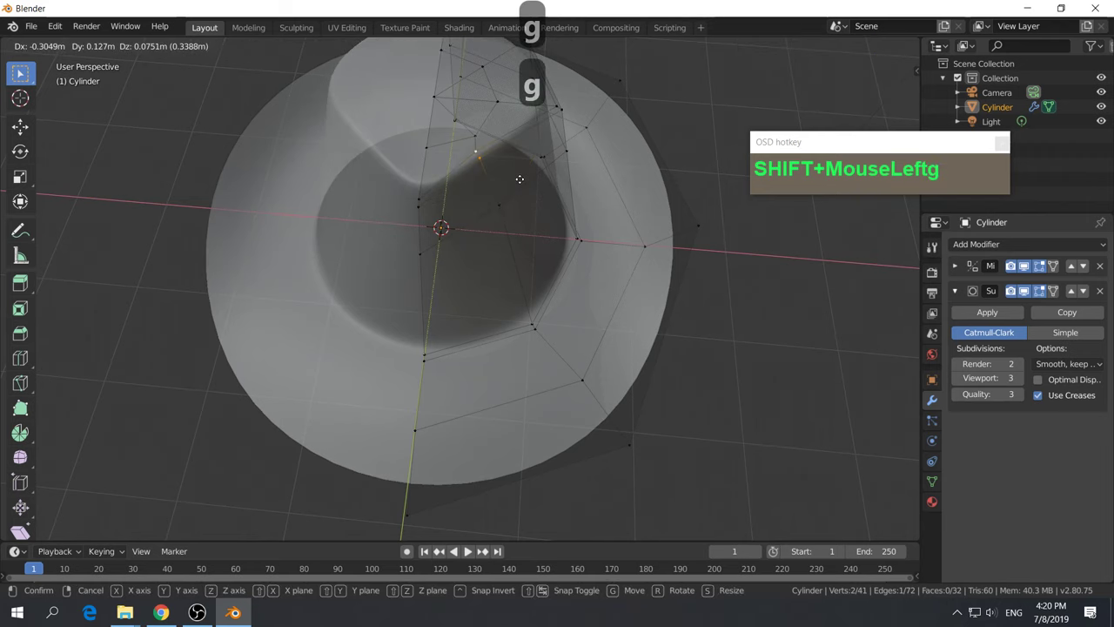
pyautogui.click(520, 179)
# Select the whole upper crown down to the new edge loop and lower it along global Z
pyautogui.moveTo(519, 178); pyautogui.dragTo(454, 191, button='middle')
pyautogui.moveTo(498, 226); pyautogui.dragTo(535, 225, button='middle')
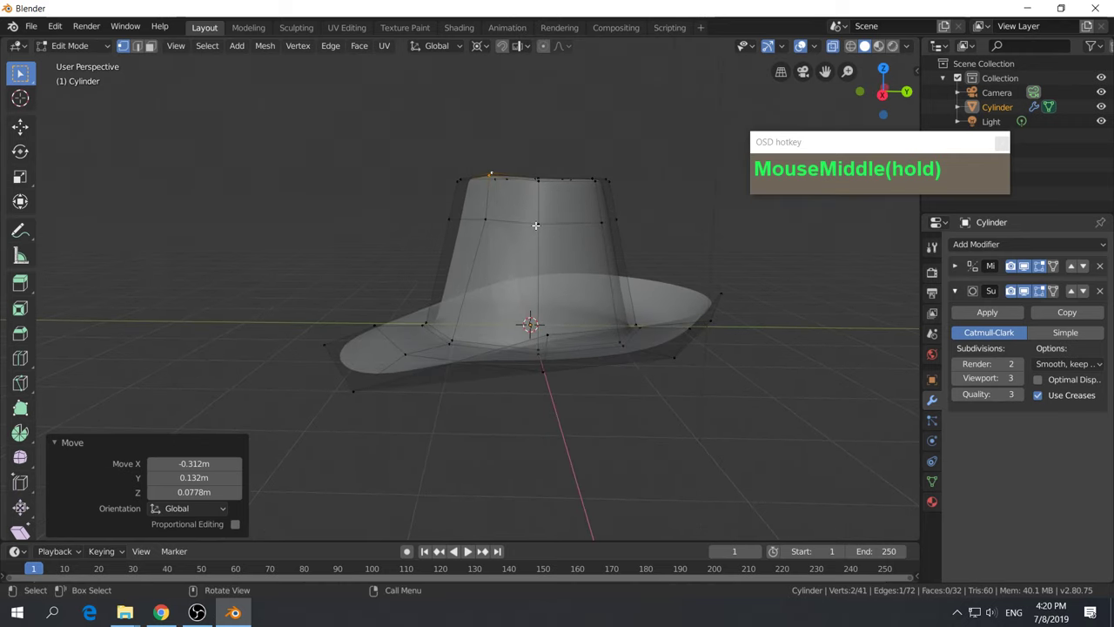
pyautogui.moveTo(388, 140); pyautogui.dragTo(665, 241)
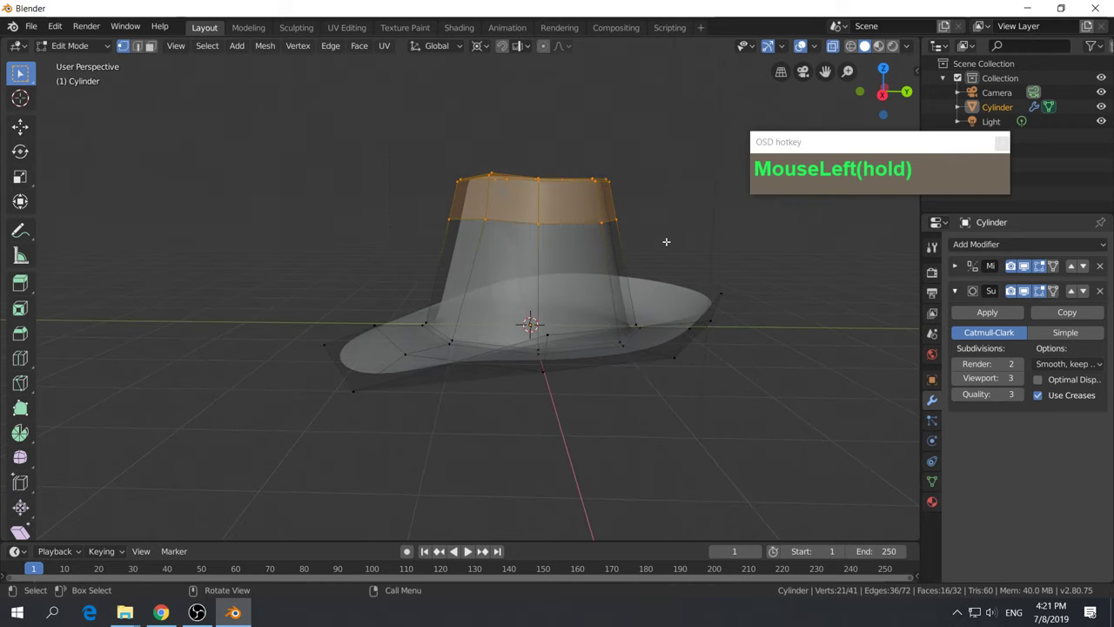
pyautogui.press('g')
pyautogui.press('z')
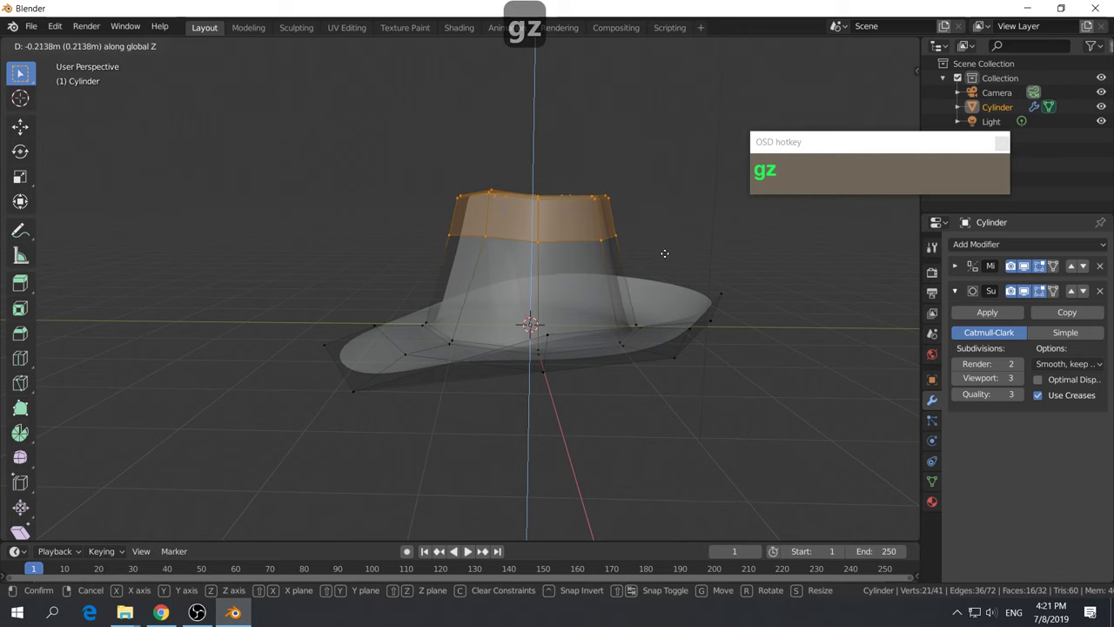
pyautogui.click(661, 261)
# Move the loop vertex at the front pinch further inward by about X -0.12 m and Y 0.124 m
pyautogui.moveTo(661, 261); pyautogui.dragTo(559, 308, button='middle')
pyautogui.scroll(3, 610, 308)
pyautogui.click(512, 224)
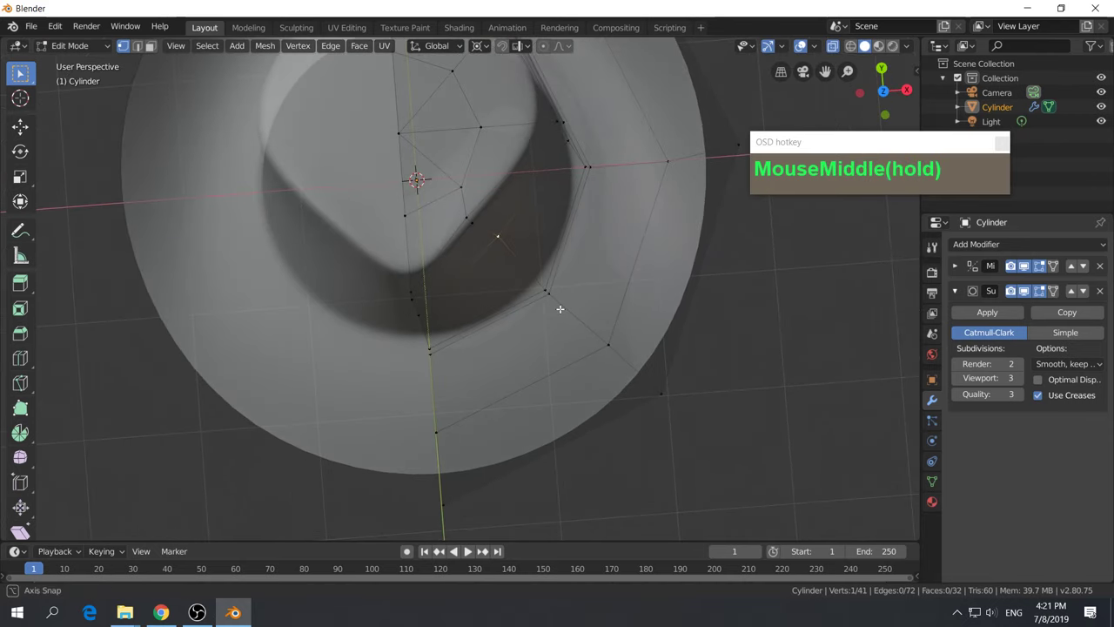
pyautogui.press('g')
pyautogui.click(541, 289)
# Select the eight upper crown vertices at the -Y end and move them about X 0.024 m, Y -0.303 m, Z -0.047 m
pyautogui.moveTo(517, 274); pyautogui.dragTo(425, 147, button='middle')
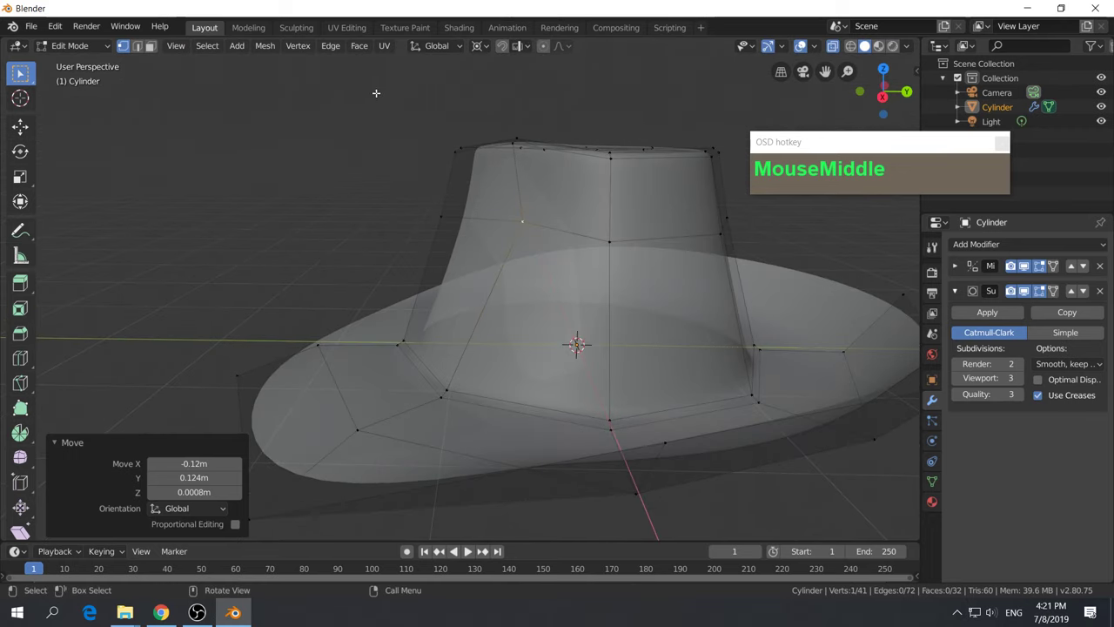
pyautogui.moveTo(373, 85); pyautogui.dragTo(547, 275)
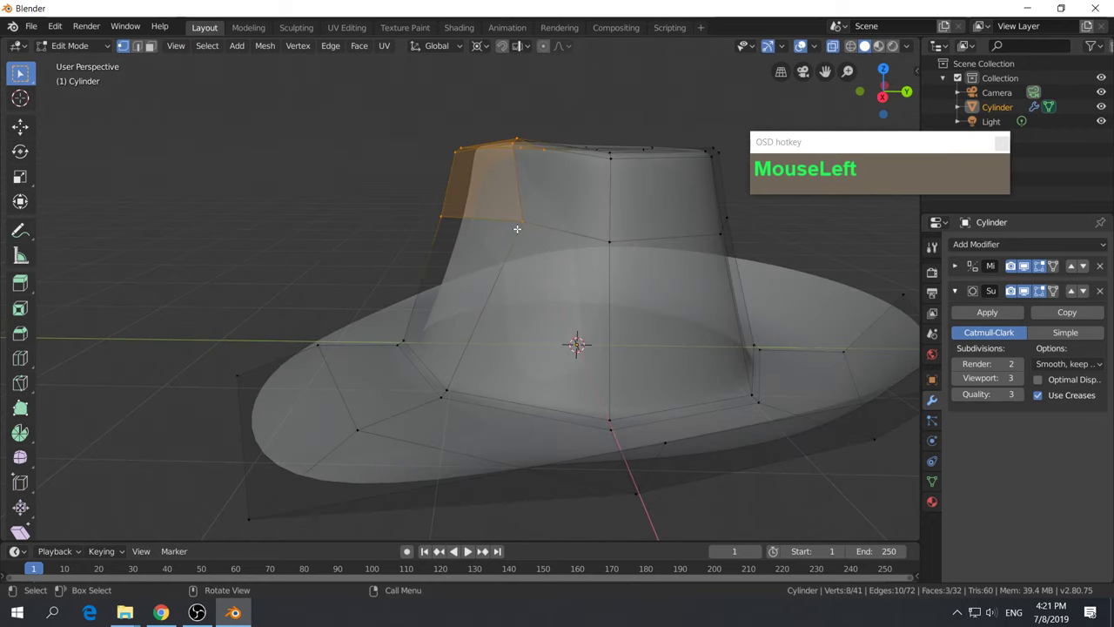
pyautogui.press('g')
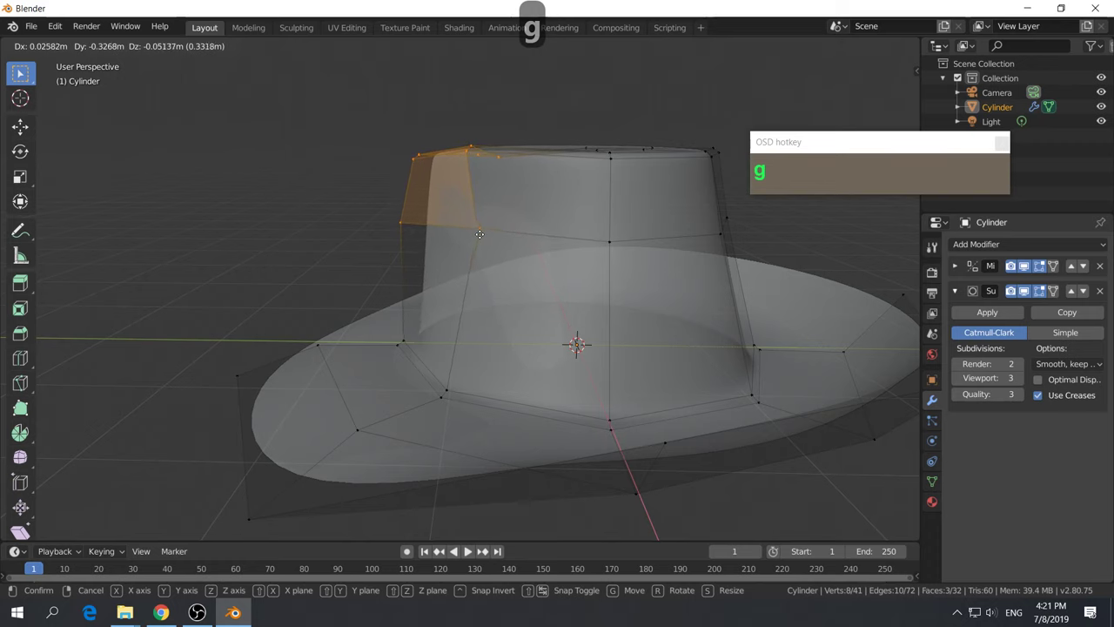
pyautogui.click(479, 234)
# Select the five inner ring vertices on the crown's top and lower them about 0.287 m along global Z to dent the crown
pyautogui.moveTo(479, 234); pyautogui.dragTo(571, 262, button='middle')
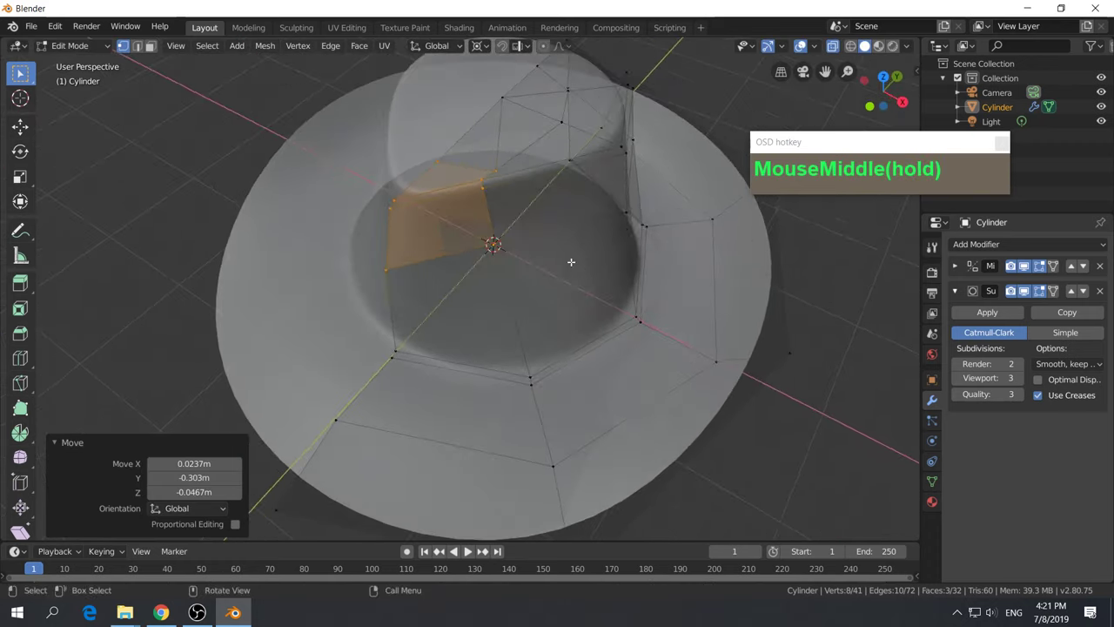
pyautogui.click(502, 166)
pyautogui.keyDown('shift'); pyautogui.moveTo(534, 159); pyautogui.dragTo(492, 301, button='middle'); pyautogui.keyUp('shift')
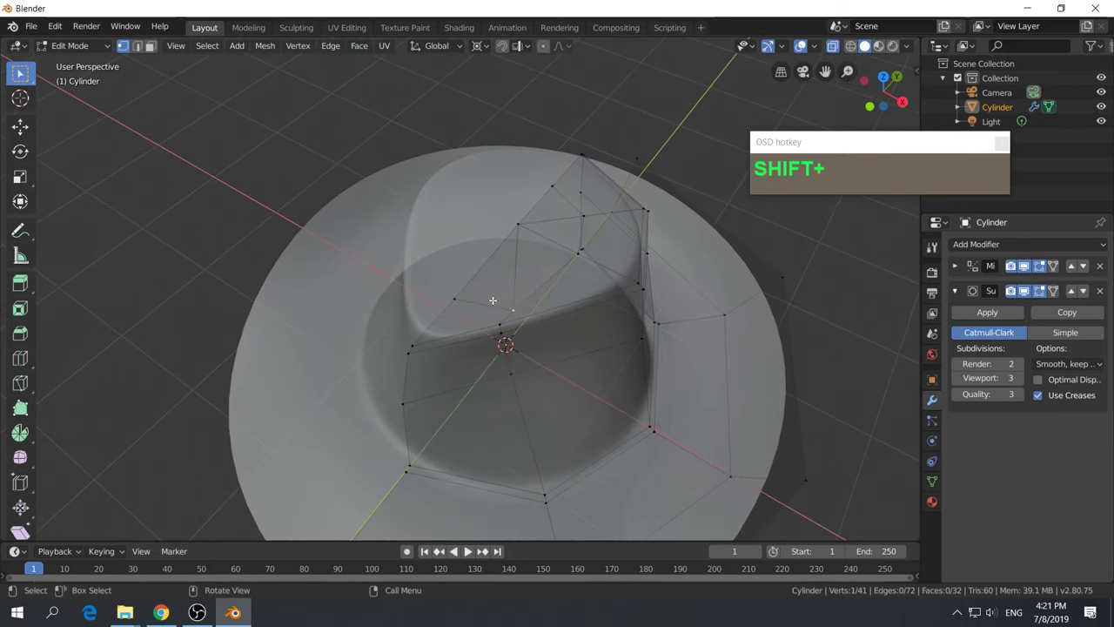
pyautogui.moveTo(582, 228); pyautogui.dragTo(586, 231, button='middle')
pyautogui.keyDown('shift'); pyautogui.click(587, 233); pyautogui.keyUp('shift')
pyautogui.moveTo(565, 283); pyautogui.dragTo(521, 293, button='middle')
pyautogui.keyDown('shift'); pyautogui.click(478, 303); pyautogui.keyUp('shift')
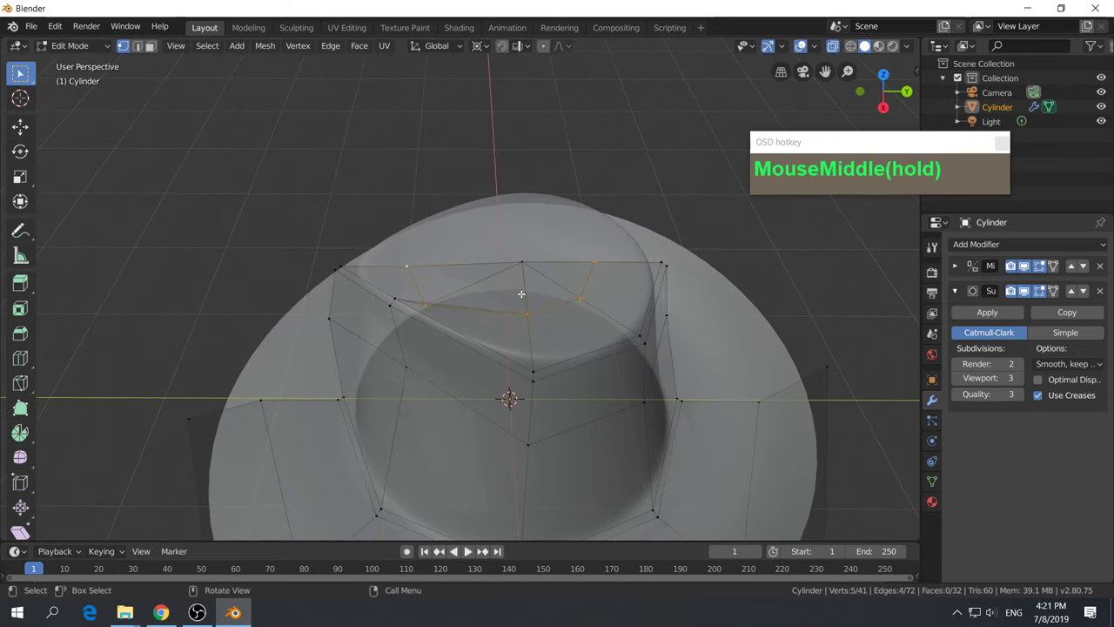
pyautogui.press('g')
pyautogui.press('z')
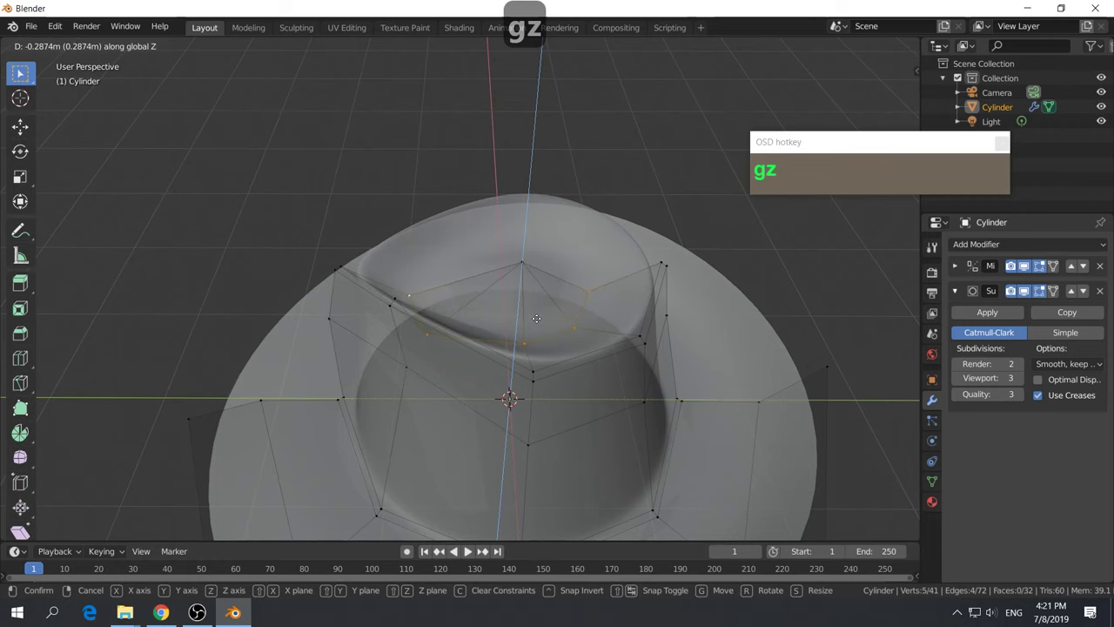
pyautogui.click(536, 319)
# Reposition the front pinch's loop vertex in two moves, the second about X 0.069 m, Y 0.027 m, Z -0.218 m
pyautogui.moveTo(537, 310); pyautogui.dragTo(632, 293, button='middle')
pyautogui.moveTo(570, 266); pyautogui.dragTo(336, 337, button='middle')
pyautogui.click(423, 397)
pyautogui.press('g')
pyautogui.click(398, 331)
pyautogui.press('g')
pyautogui.click(408, 383)
pyautogui.moveTo(549, 370); pyautogui.dragTo(601, 371, button='middle')
pyautogui.moveTo(528, 301); pyautogui.dragTo(512, 348, button='middle')
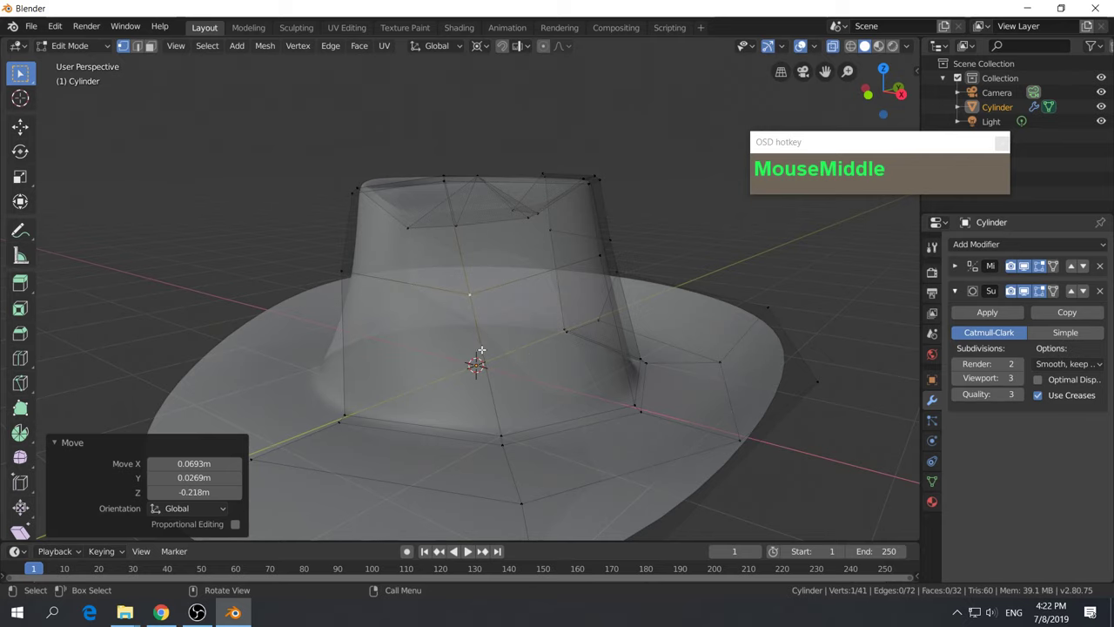
# Add one centred loop cut around the lower half of the hat's crown
pyautogui.hotkey('ctrl', 'r')
pyautogui.click(486, 351)
pyautogui.rightClick(486, 351)
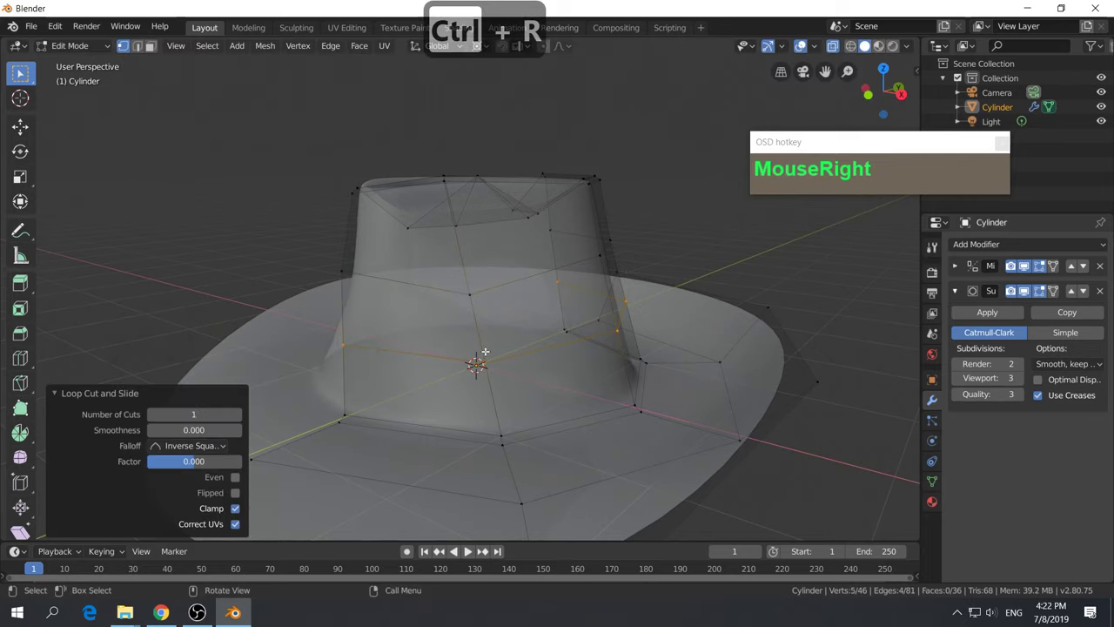
# Reposition two side vertices of the new edge loop one at a time to shape the lower crown
pyautogui.moveTo(488, 351); pyautogui.dragTo(540, 363, button='middle')
pyautogui.click(519, 392)
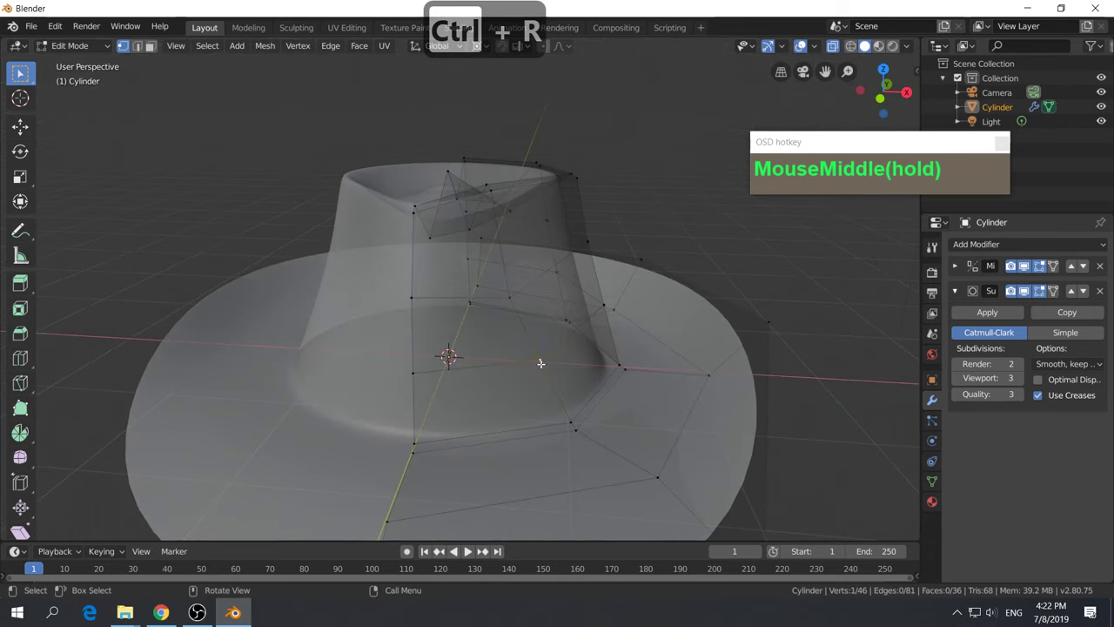
pyautogui.press('g')
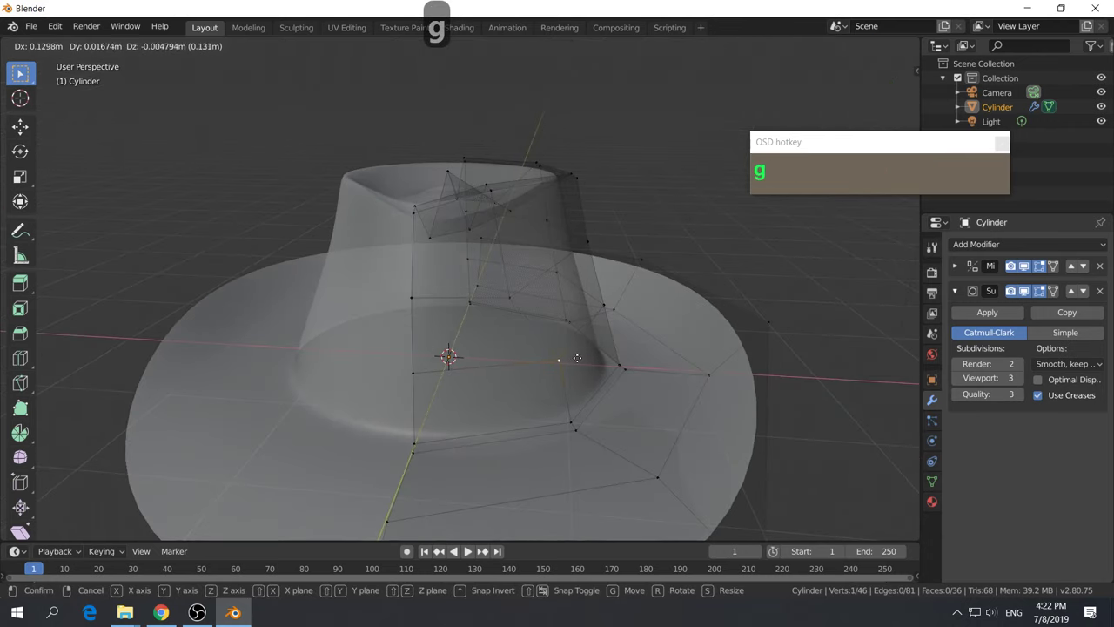
pyautogui.click(578, 355)
pyautogui.moveTo(578, 355); pyautogui.dragTo(315, 388, button='middle')
pyautogui.click(513, 331)
pyautogui.press('g')
pyautogui.click(497, 368)
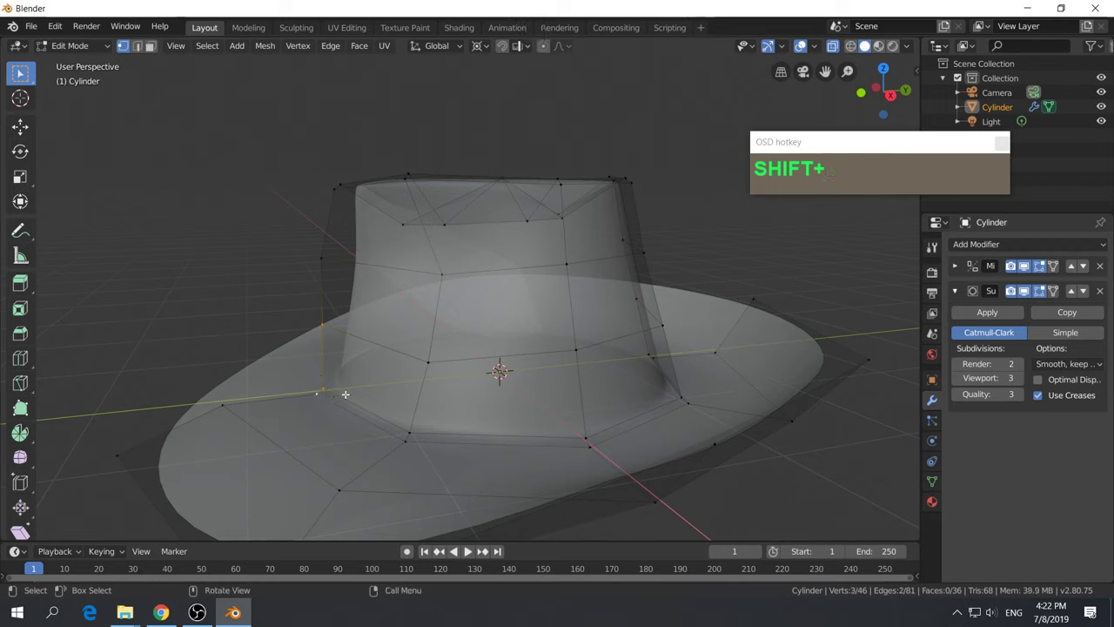
# Move the three lower vertices at the crown's pinched front end outward along the Y axis
pyautogui.press('g')
pyautogui.press('y')
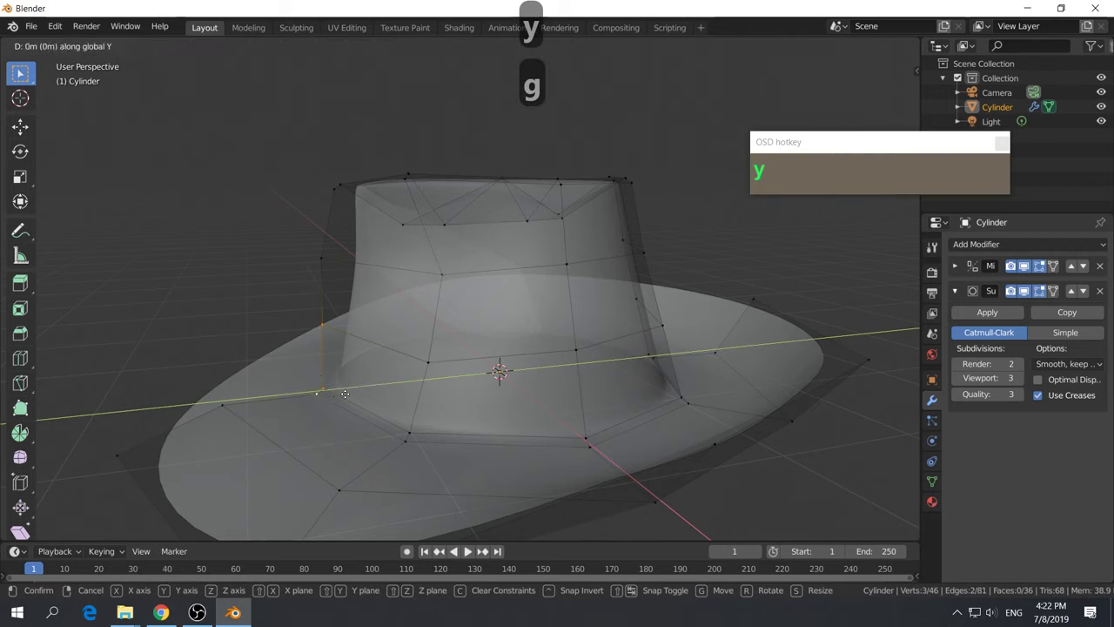
pyautogui.click(307, 392)
pyautogui.moveTo(307, 392); pyautogui.dragTo(477, 475, button='middle')
# Inspect the hat in Object Mode from several angles and compare it with the fedora reference photo in Chrome
pyautogui.press('Tab')
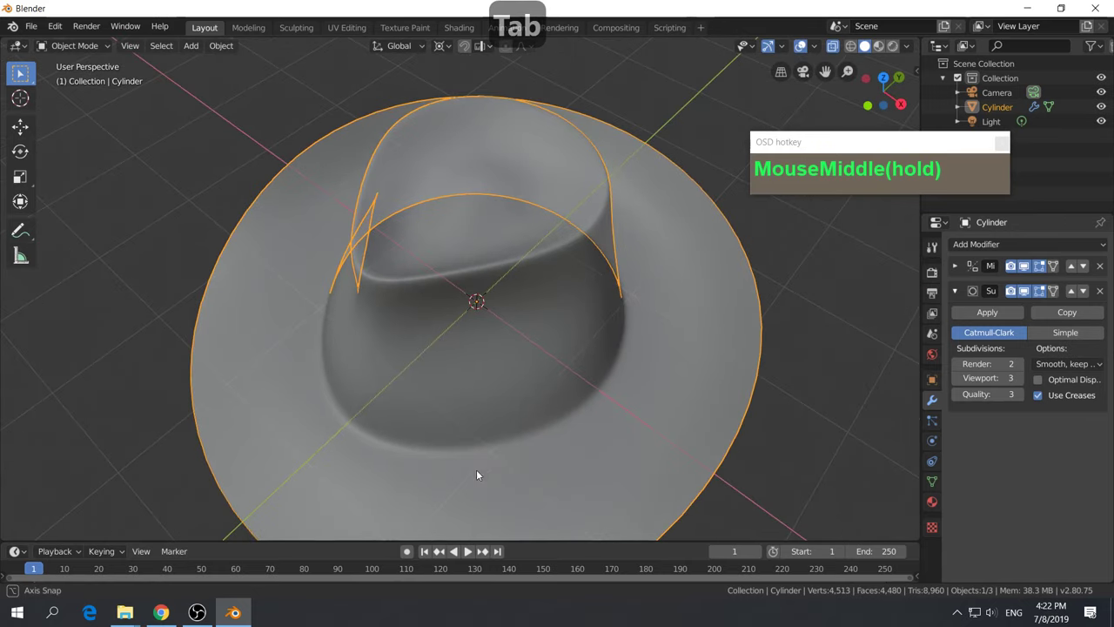
pyautogui.moveTo(465, 300)
pyautogui.mouseDown(button='middle')
pyautogui.moveTo(442, 288)
pyautogui.moveTo(461, 296)
pyautogui.mouseUp(button='middle')
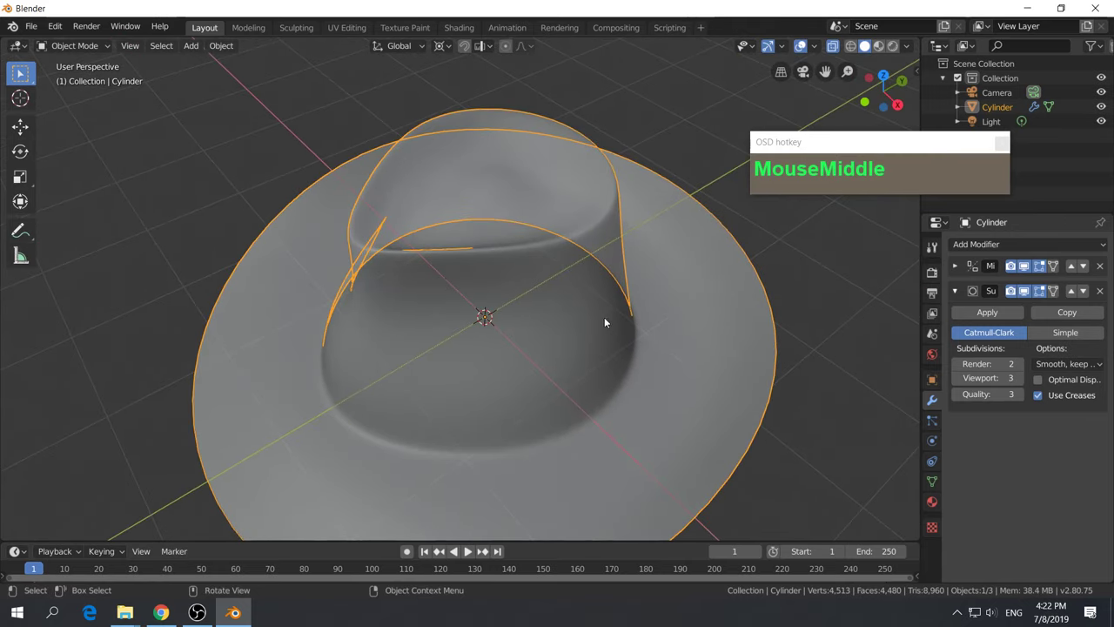
pyautogui.moveTo(886, 87); pyautogui.dragTo(862, 113)
pyautogui.moveTo(609, 331); pyautogui.dragTo(289, 469, button='middle')
pyautogui.click(161, 611)
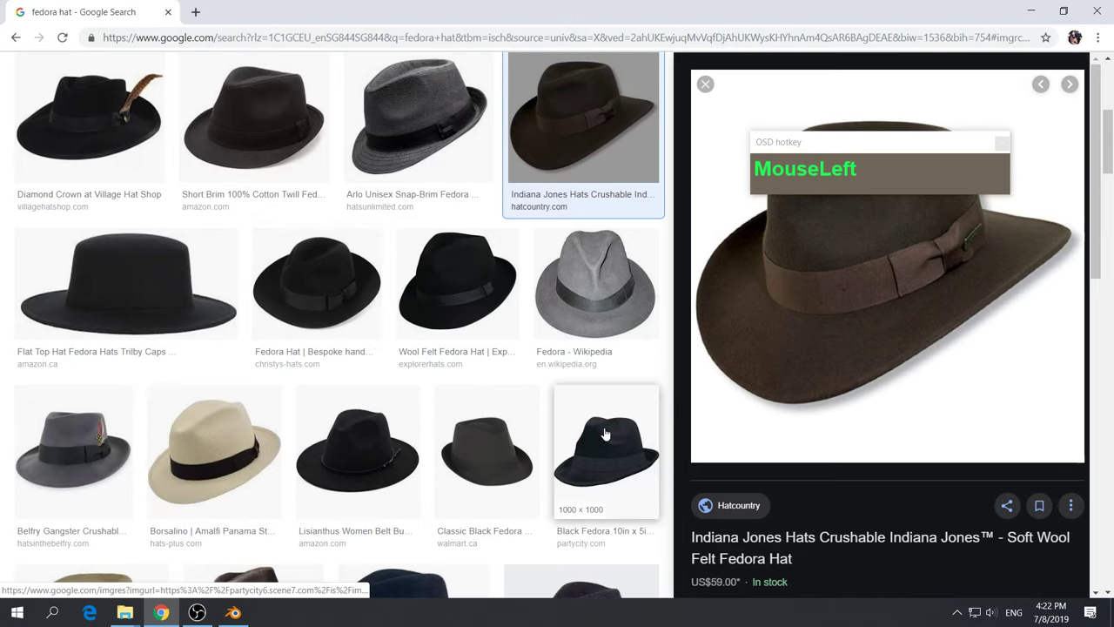
pyautogui.click(1026, 7)
pyautogui.moveTo(405, 275); pyautogui.dragTo(459, 243, button='middle')
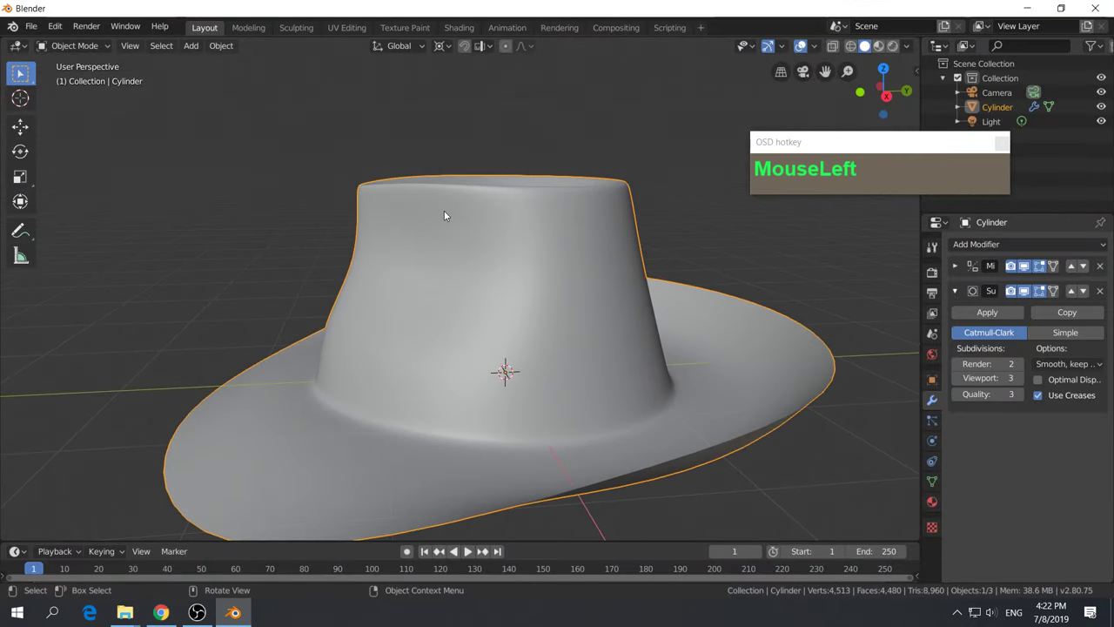
# Return to Edit Mode, turn on X-ray and deselect the whole mesh
pyautogui.press('Tab')
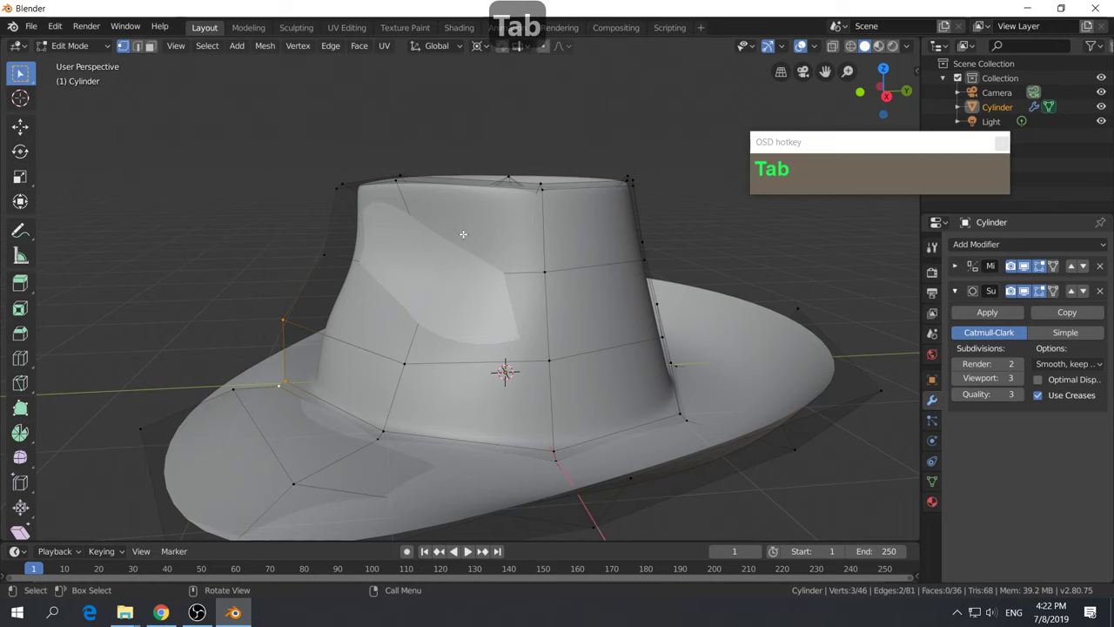
pyautogui.moveTo(463, 233)
pyautogui.mouseDown(button='middle')
pyautogui.moveTo(472, 293)
pyautogui.moveTo(455, 241)
pyautogui.mouseUp(button='middle')
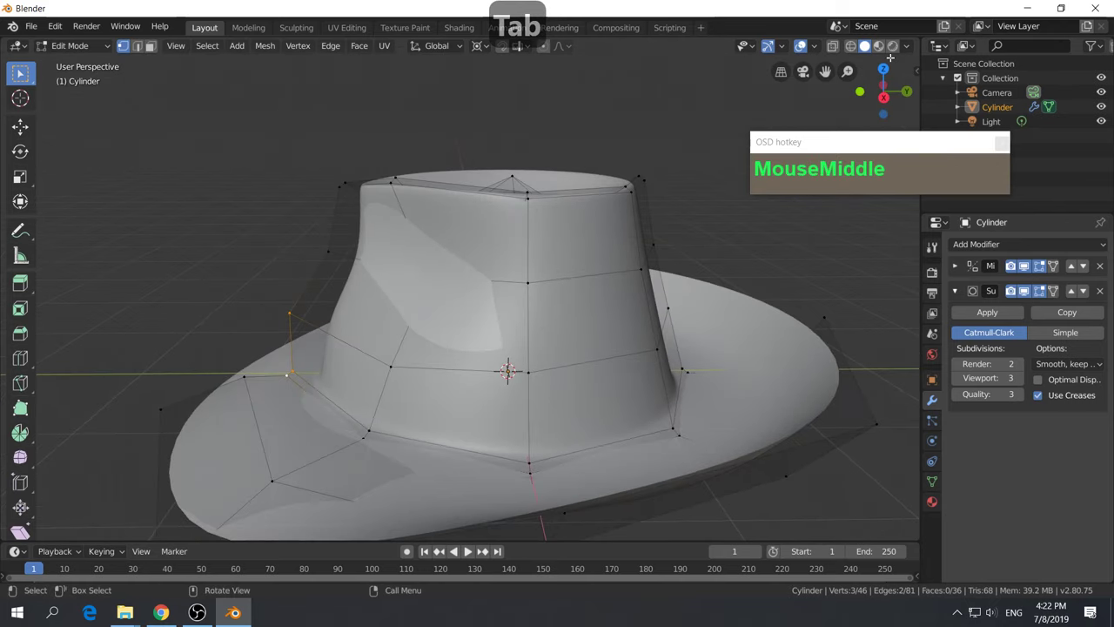
pyautogui.click(831, 48)
pyautogui.moveTo(393, 226); pyautogui.dragTo(389, 184, button='middle')
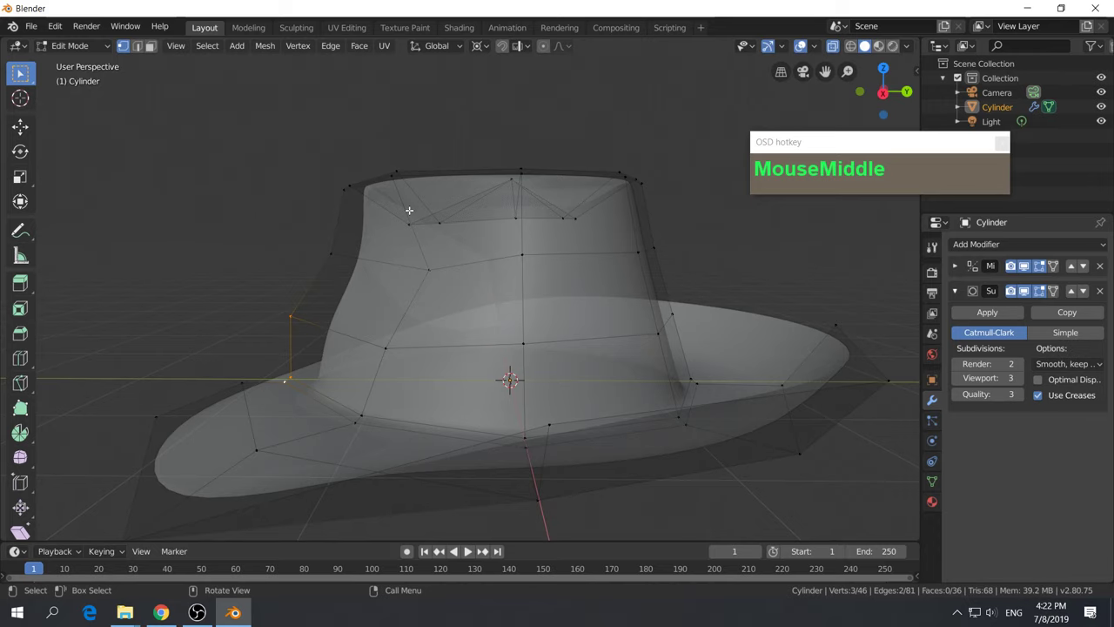
pyautogui.press('a')
pyautogui.press('a')
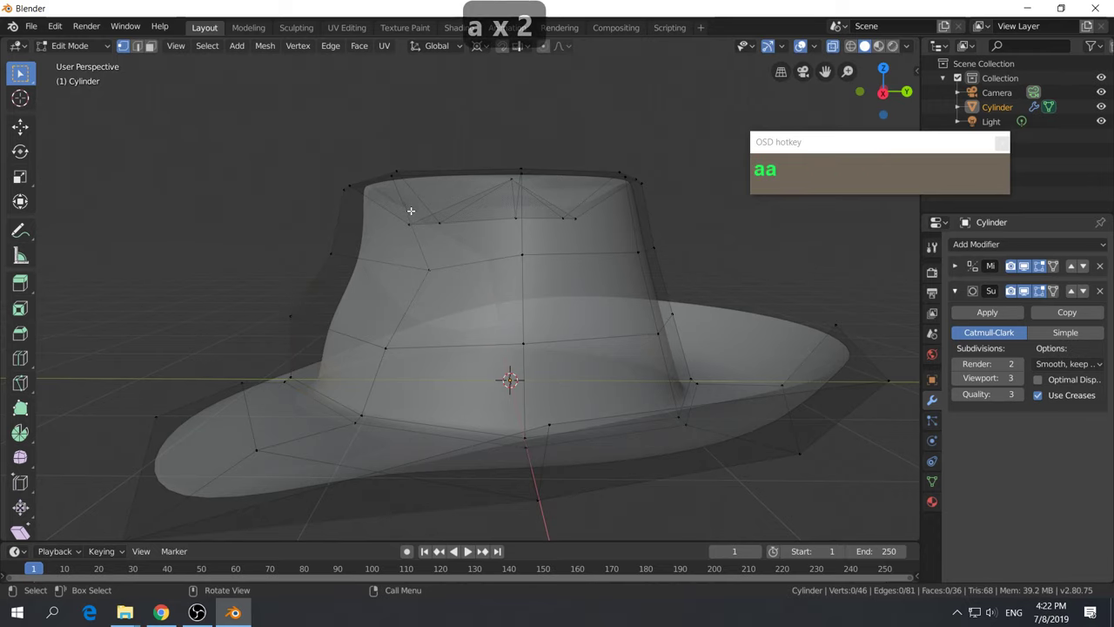
pyautogui.hotkey('alt', 'a')
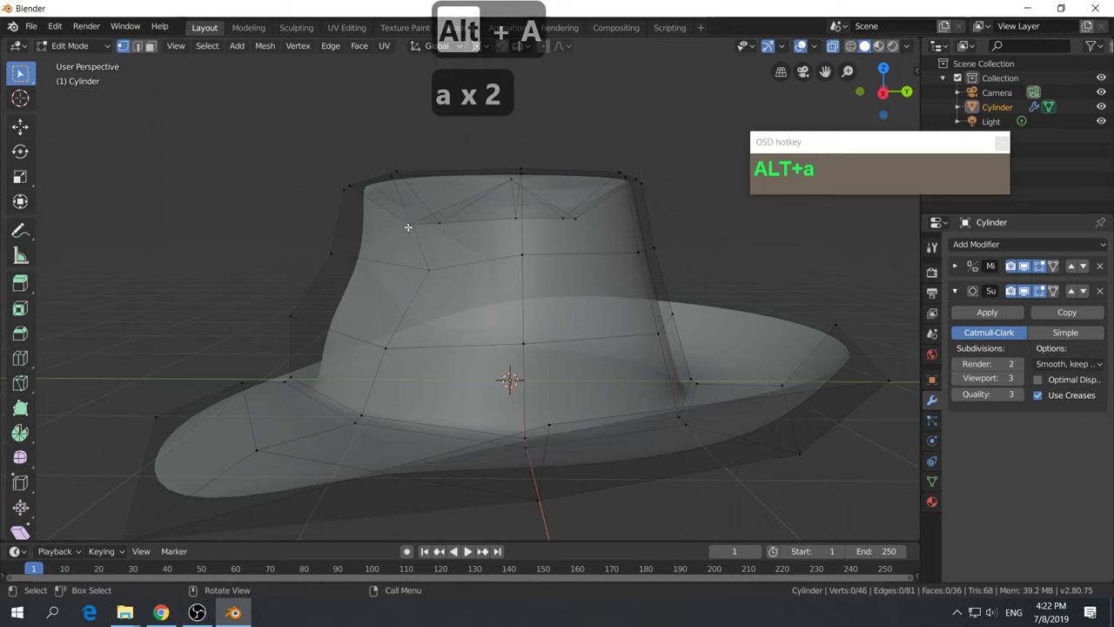
# Box-select the vertices at the crown's upper front end and move them down about 0.2 m
pyautogui.press('b')
pyautogui.moveTo(324, 155); pyautogui.dragTo(419, 231)
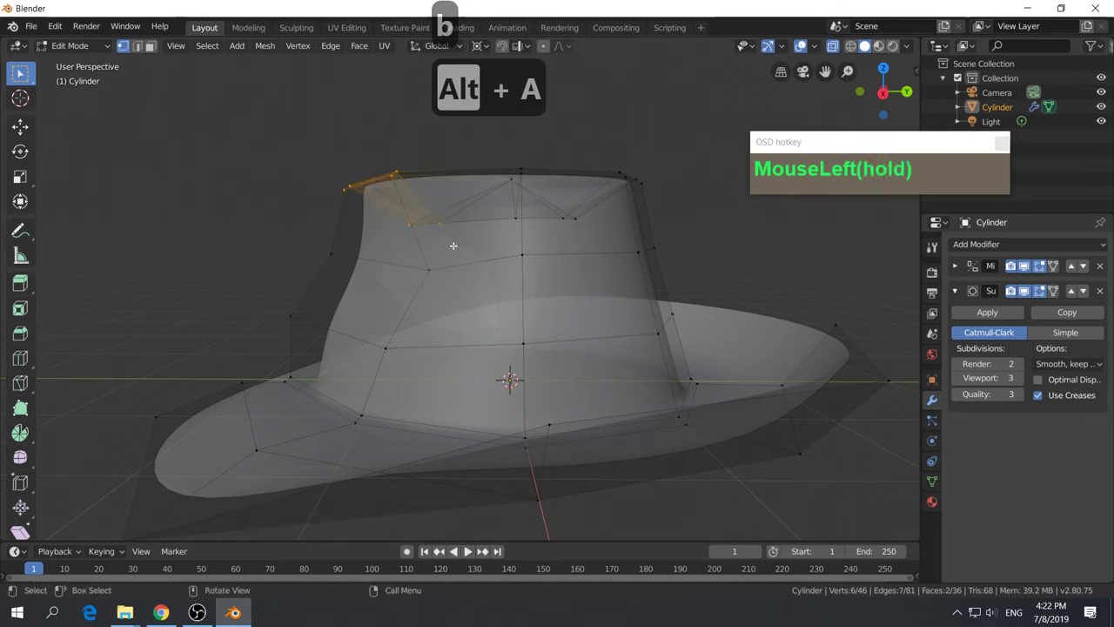
pyautogui.moveTo(302, 149); pyautogui.dragTo(459, 243)
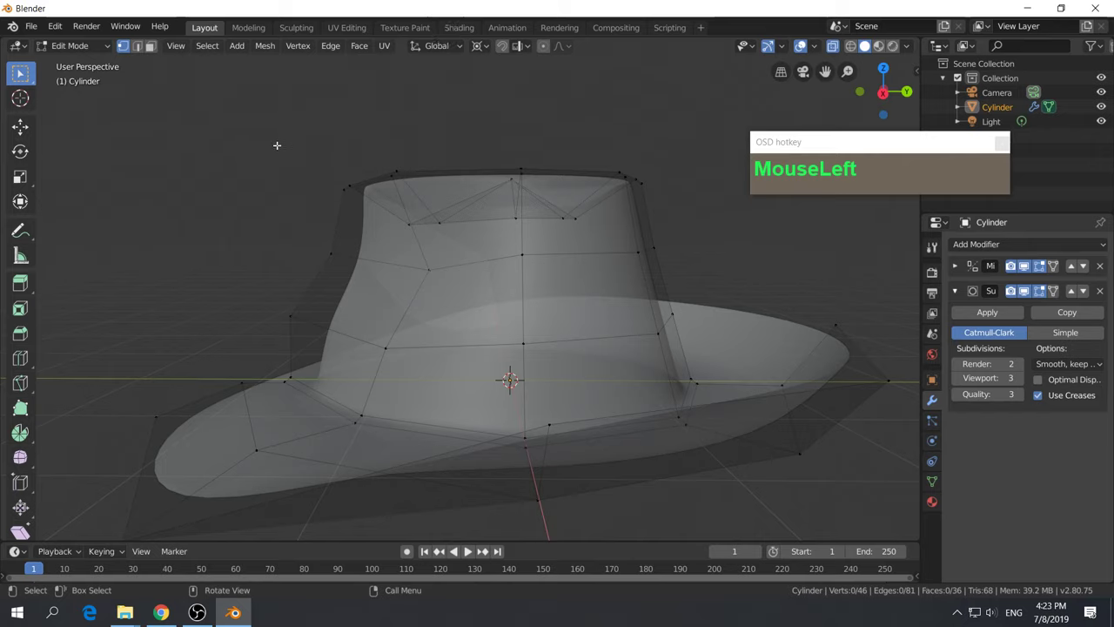
pyautogui.moveTo(287, 131); pyautogui.dragTo(462, 289)
pyautogui.press('g')
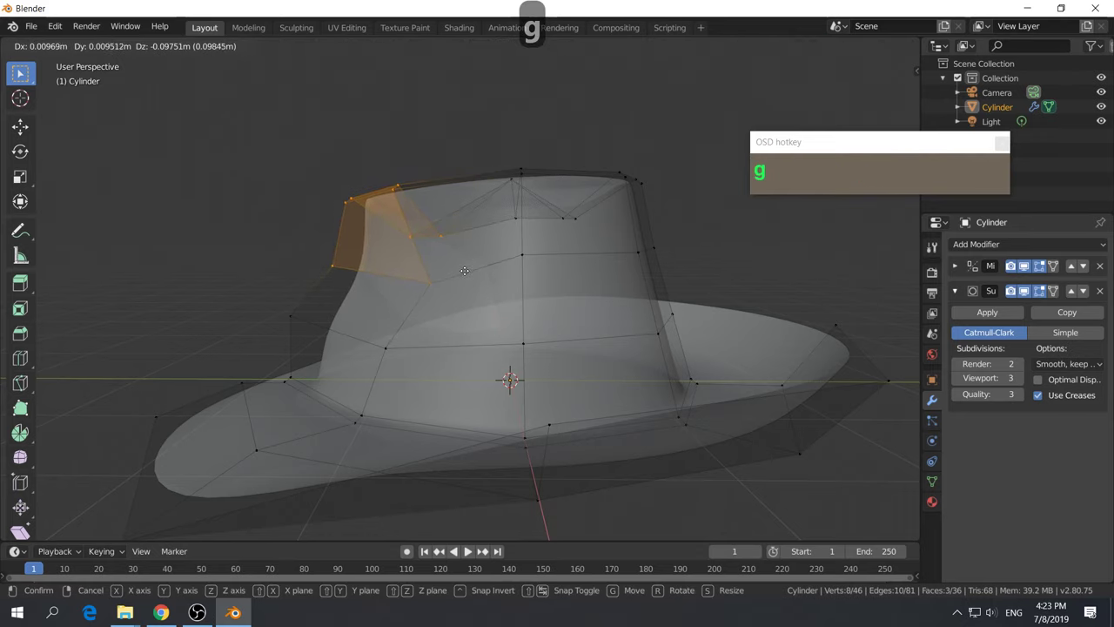
pyautogui.click(463, 281)
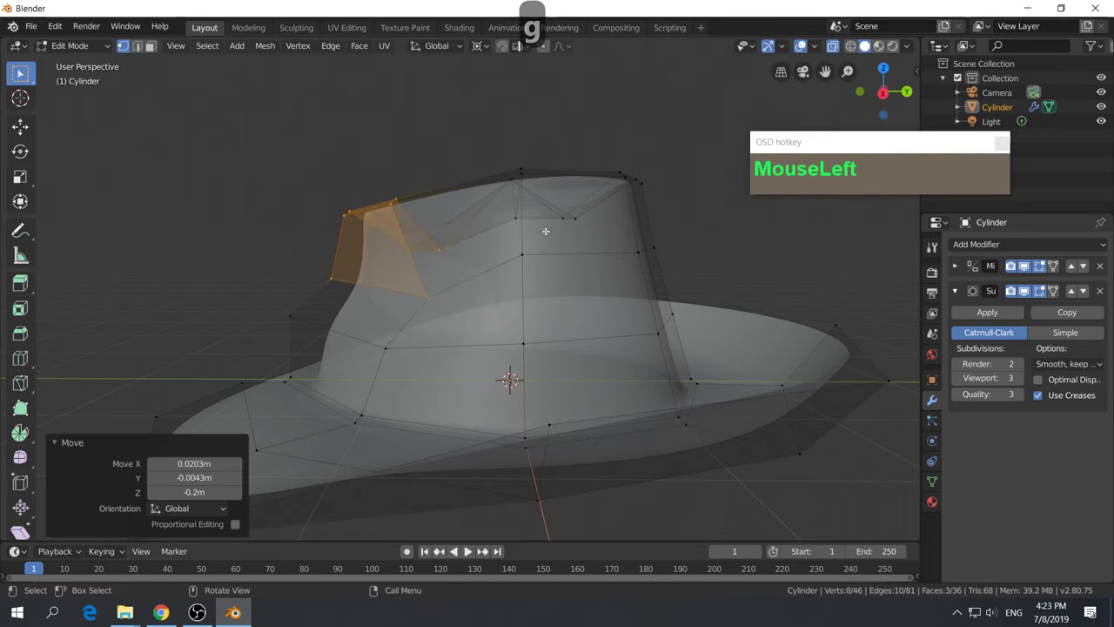
# Box-select the upper vertices at the middle of the crown and raise them about 0.11 m
pyautogui.hotkey('alt', 'a')
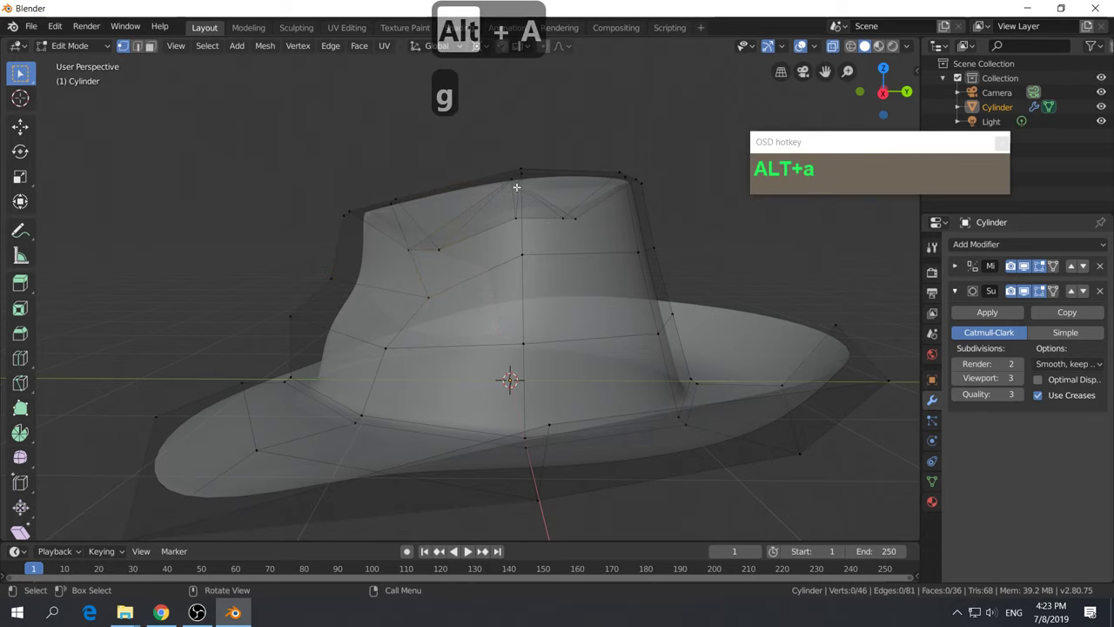
pyautogui.press('b')
pyautogui.moveTo(473, 143); pyautogui.dragTo(542, 254)
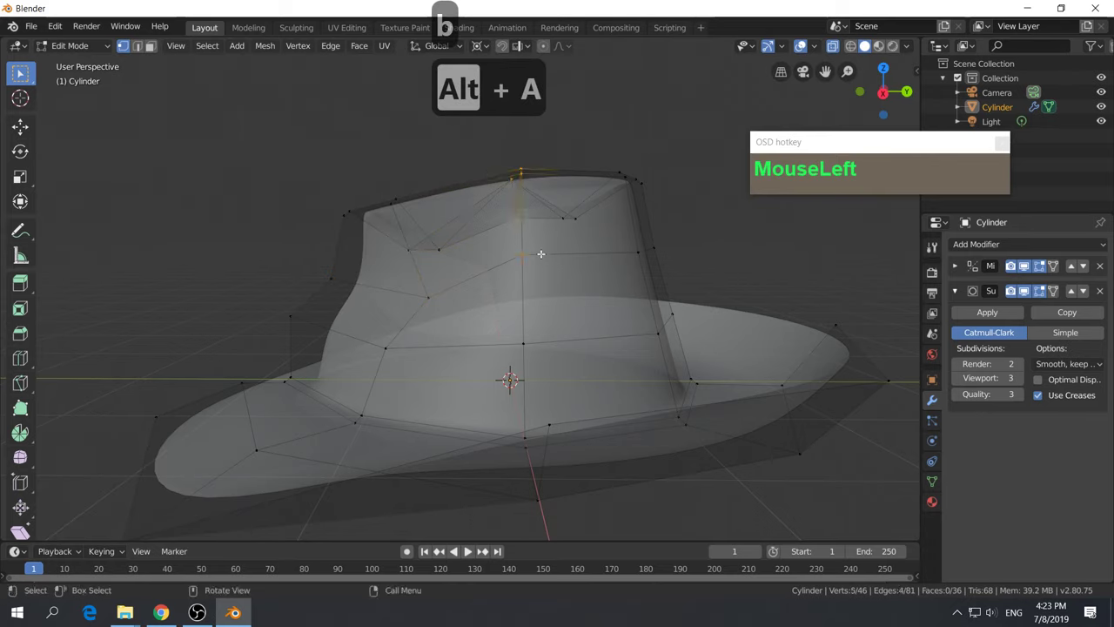
pyautogui.press('g')
pyautogui.click(535, 234)
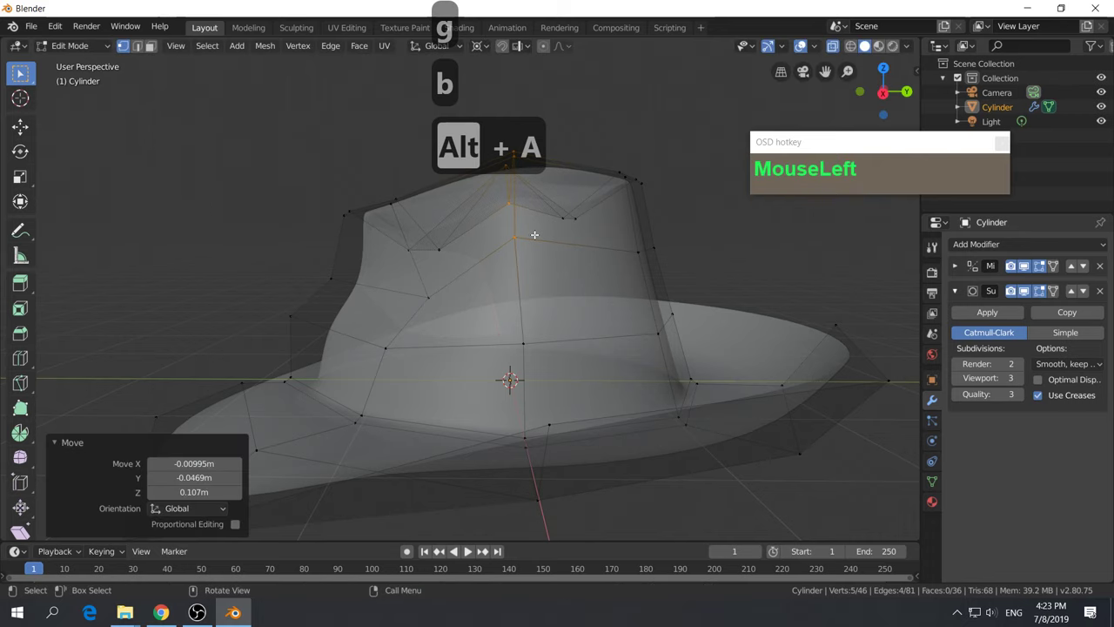
# Box-select the four top vertices at the back of the crown, lower them slightly backward, and clear the selection
pyautogui.press('a')
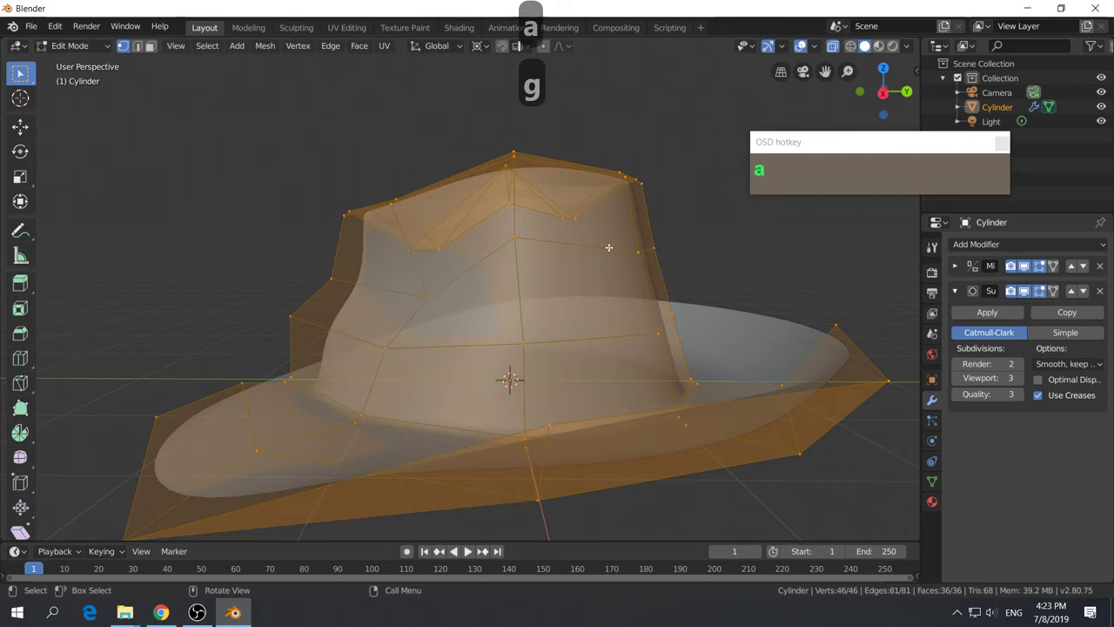
pyautogui.hotkey('alt', 'a')
pyautogui.press('b')
pyautogui.rightClick(614, 189)
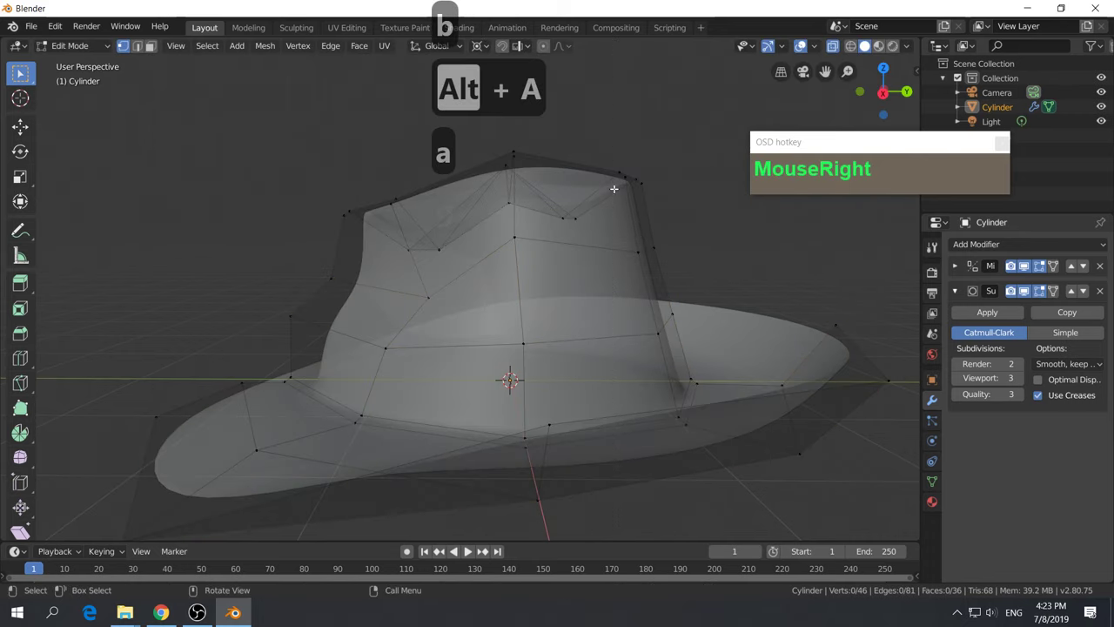
pyautogui.press('b')
pyautogui.moveTo(584, 142); pyautogui.dragTo(681, 226)
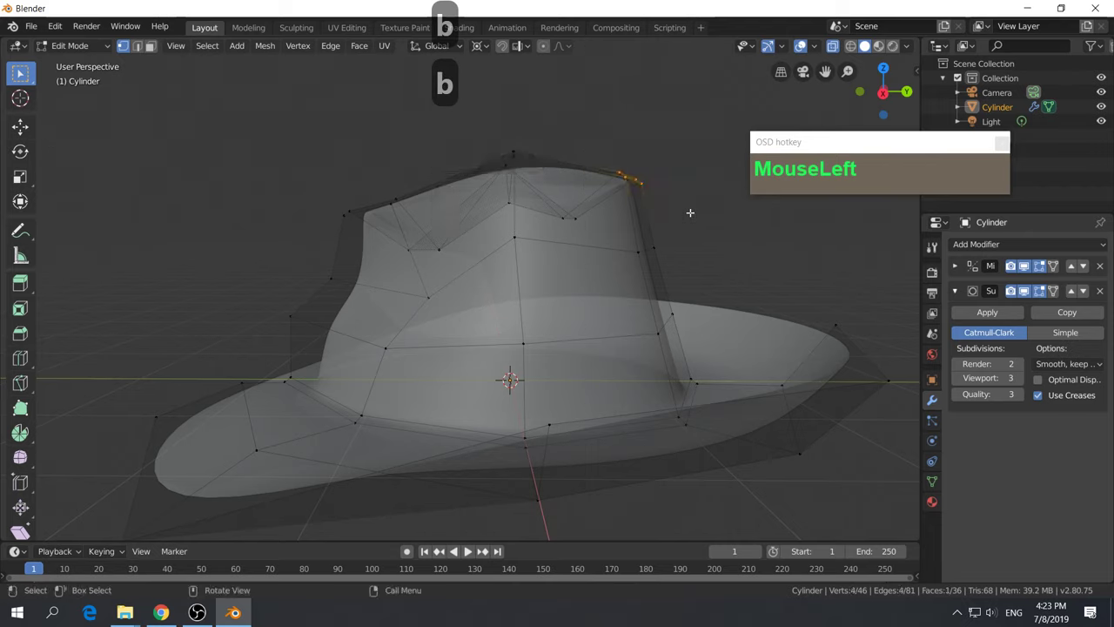
pyautogui.press('g')
pyautogui.click(705, 263)
pyautogui.click(692, 281)
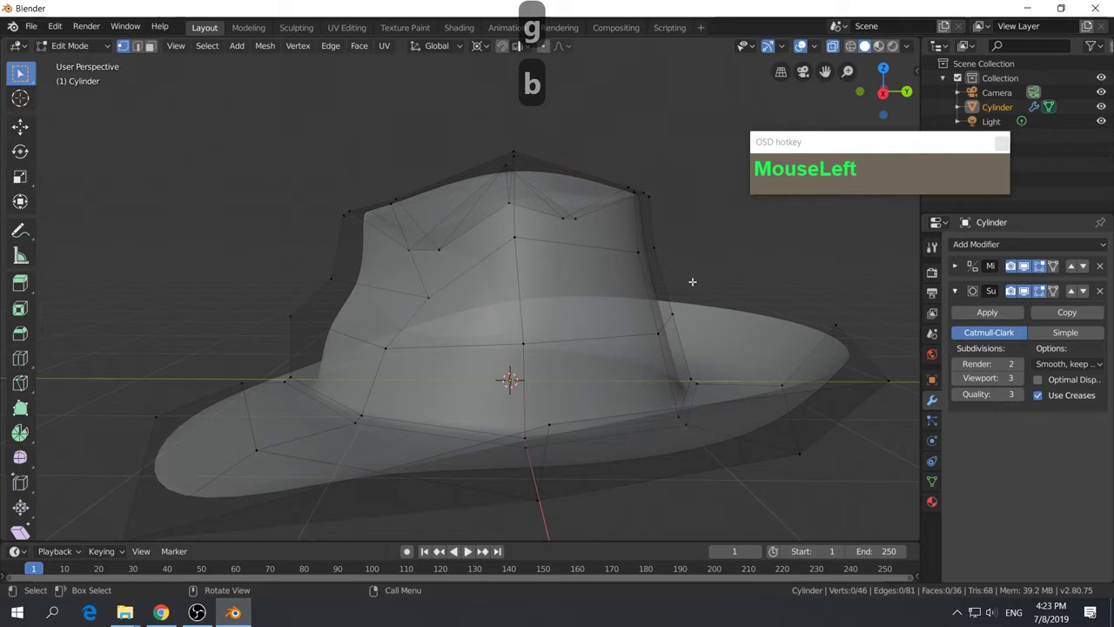
# Examine the reshaped crown in Object Mode from several angles and distances
pyautogui.moveTo(706, 292); pyautogui.dragTo(536, 411, button='middle')
pyautogui.press('Tab')
pyautogui.scroll(2, 550, 324)
pyautogui.scroll(-3, 546, 421)
pyautogui.moveTo(571, 463); pyautogui.dragTo(663, 404, button='middle')
pyautogui.scroll(-3, 211, 254)
pyautogui.moveTo(560, 329); pyautogui.dragTo(604, 403, button='middle')
# Select the outer ring of brim faces in face mode and try scaling it down uniformly to about 0.846
pyautogui.press('Tab')
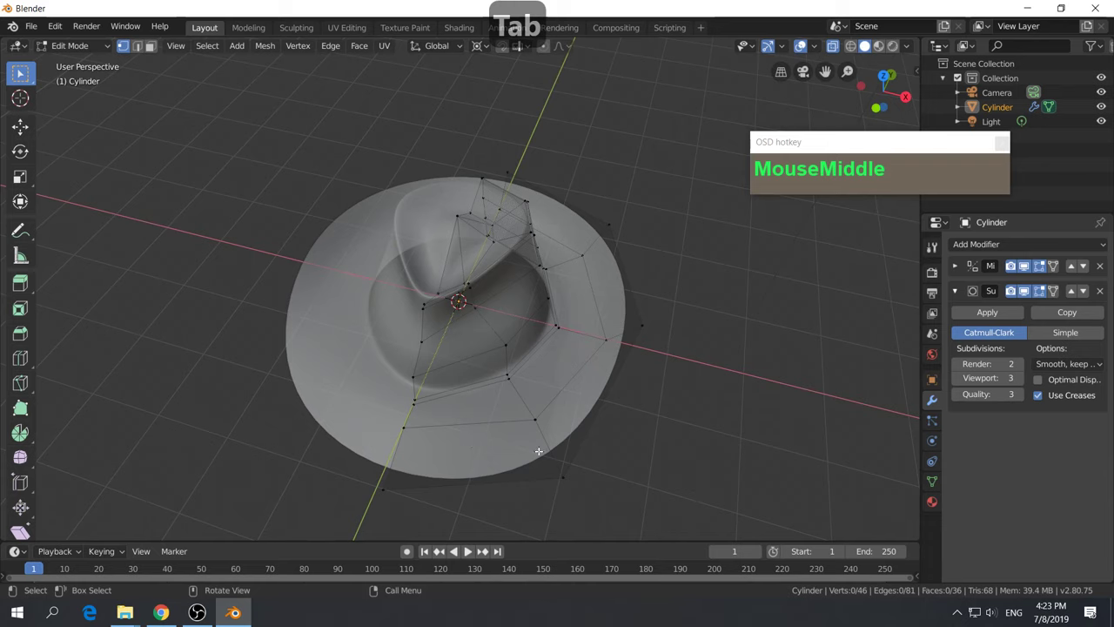
pyautogui.moveTo(538, 449)
pyautogui.mouseDown(button='middle')
pyautogui.moveTo(555, 451)
pyautogui.moveTo(538, 436)
pyautogui.moveTo(552, 427)
pyautogui.moveTo(555, 439)
pyautogui.mouseUp(button='middle')
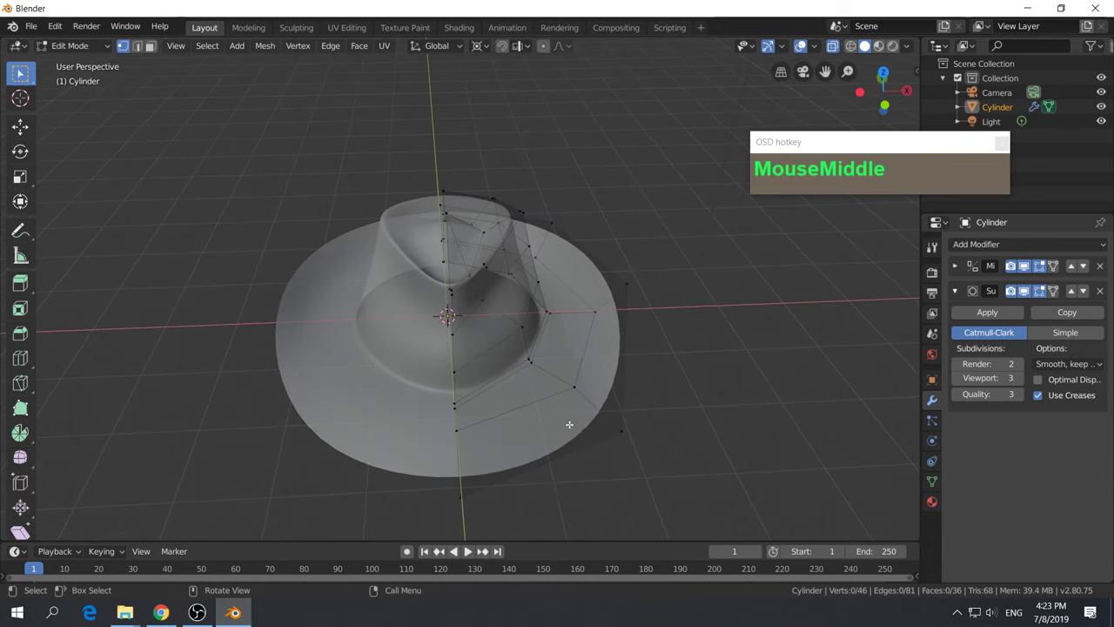
pyautogui.press('3')
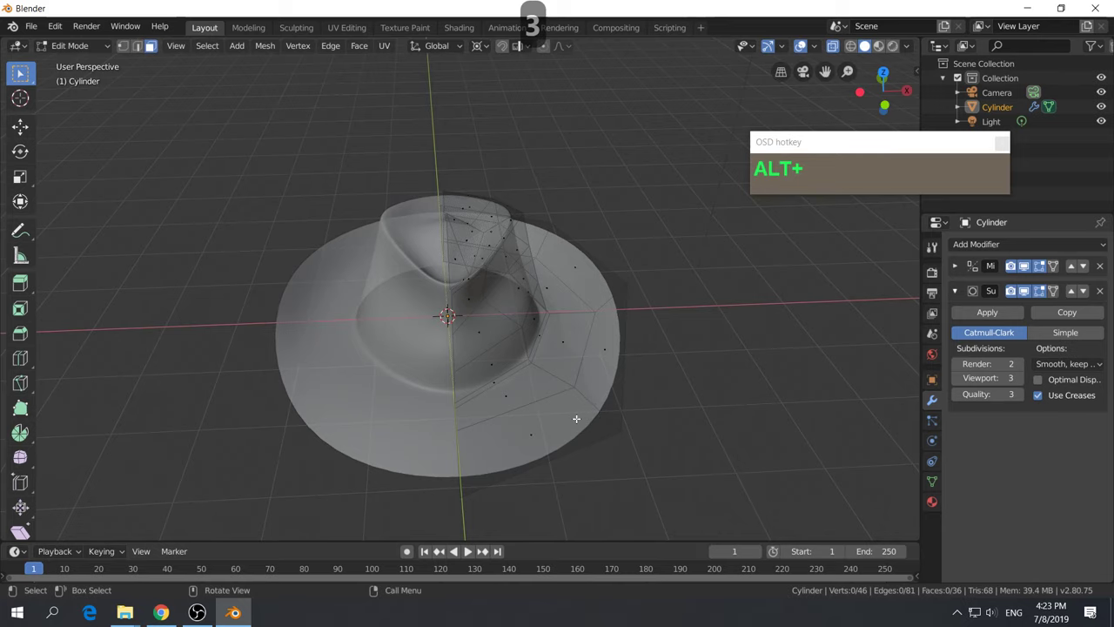
pyautogui.scroll(2, 576, 419)
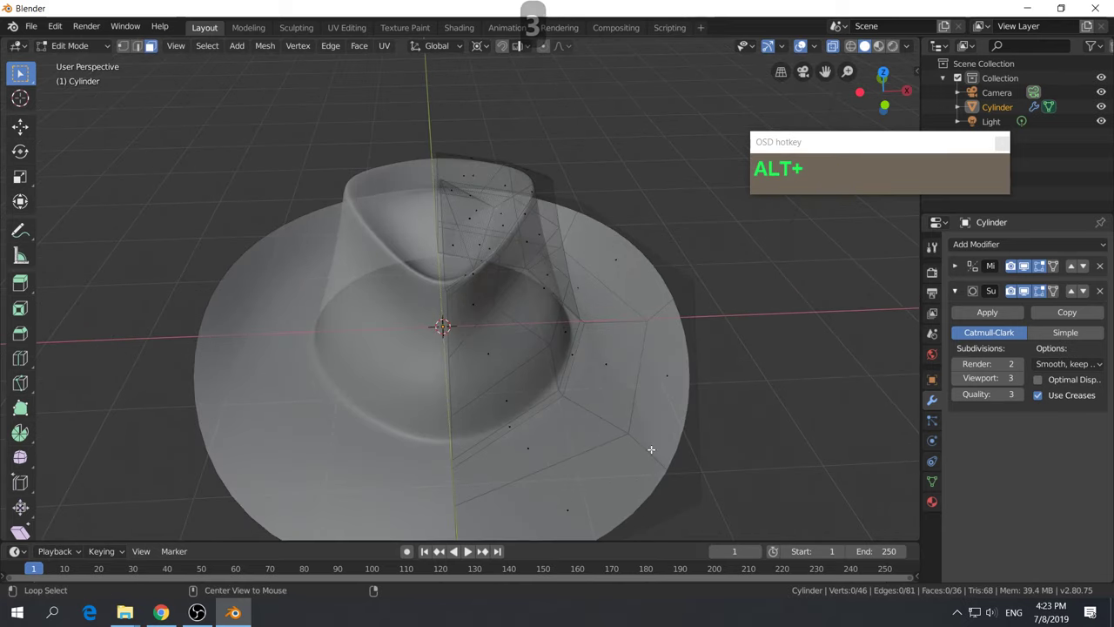
pyautogui.keyDown('alt'); pyautogui.click(643, 448); pyautogui.keyUp('alt')
pyautogui.moveTo(644, 447); pyautogui.dragTo(615, 449, button='middle')
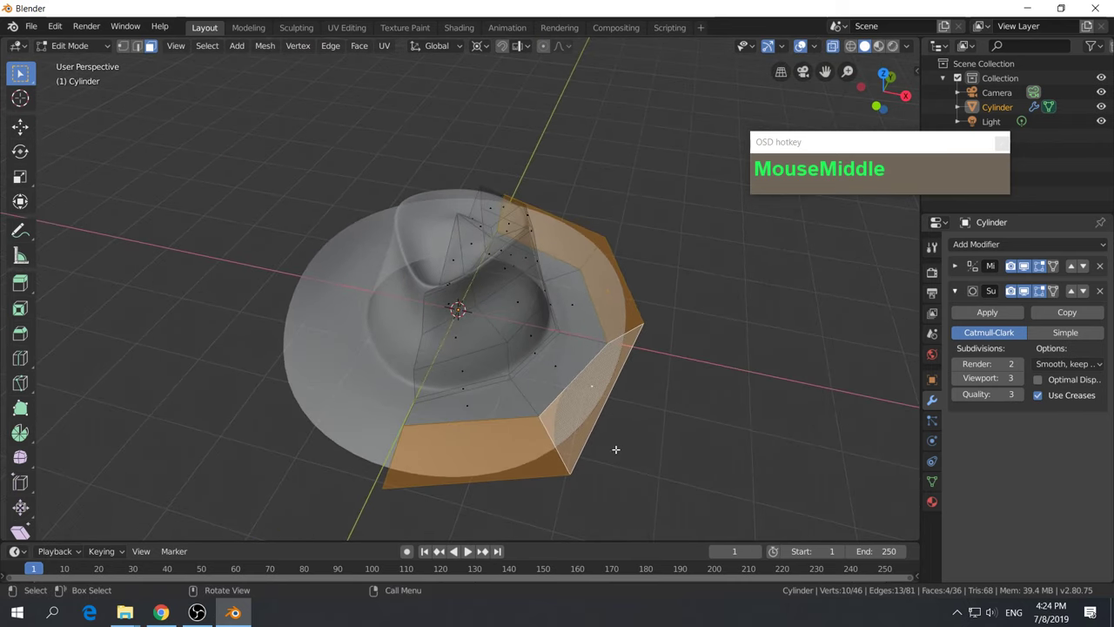
pyautogui.moveTo(530, 328); pyautogui.dragTo(470, 293, button='middle')
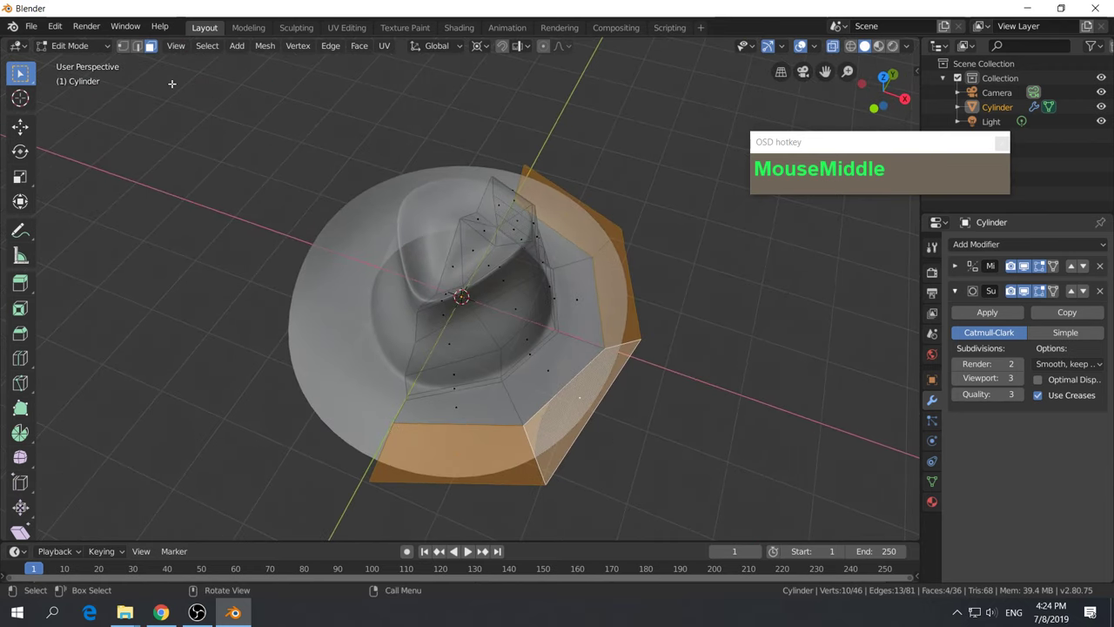
pyautogui.moveTo(628, 439); pyautogui.dragTo(627, 412, button='middle')
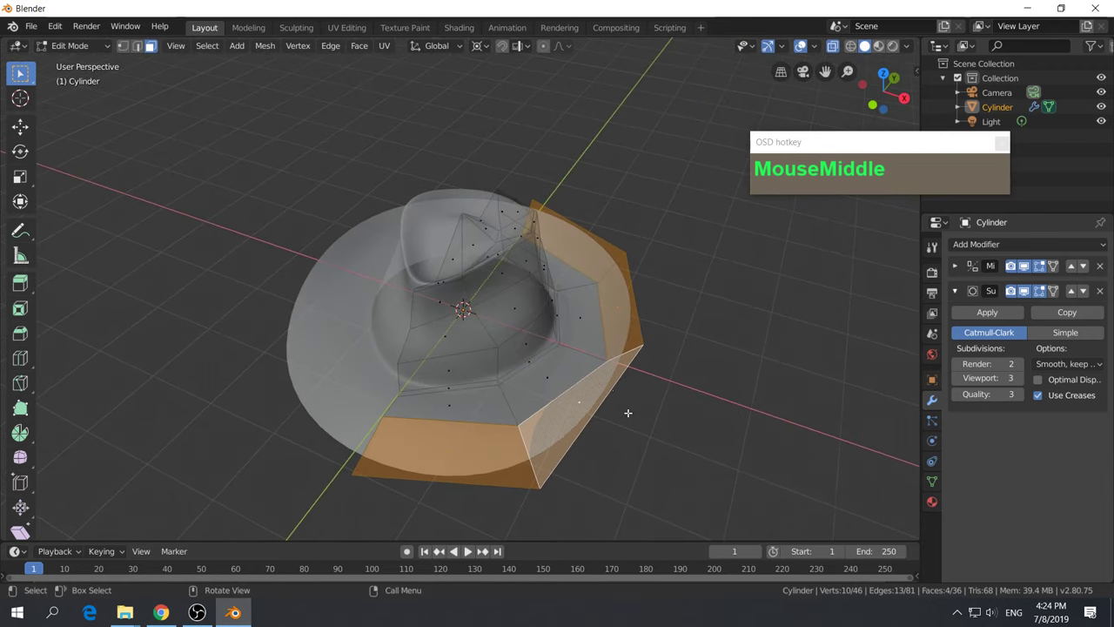
pyautogui.moveTo(516, 334); pyautogui.dragTo(511, 311, button='middle')
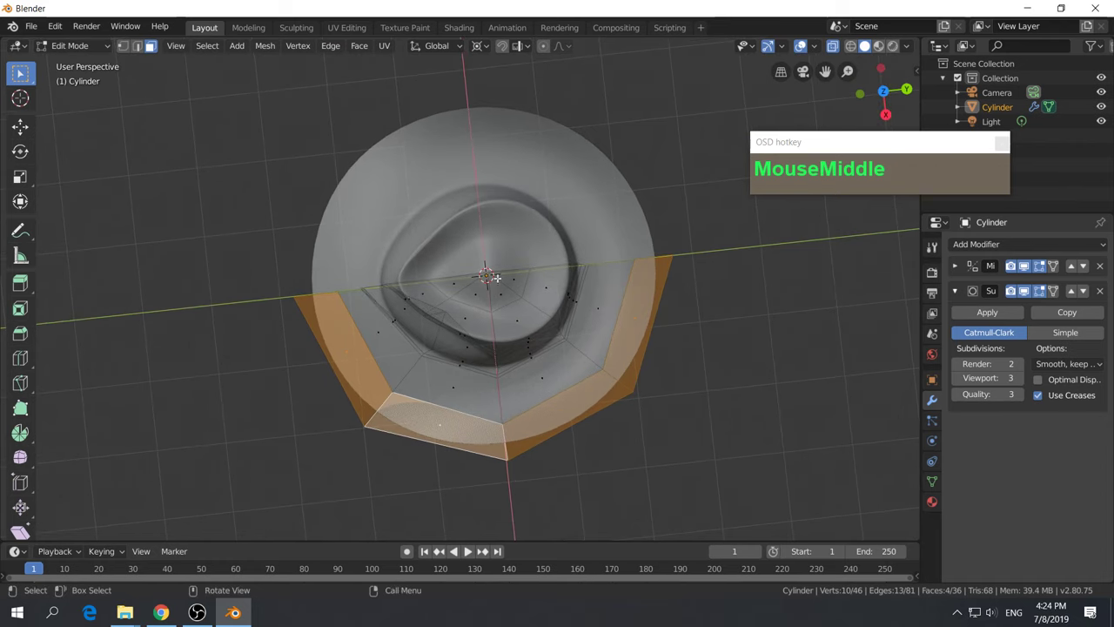
pyautogui.moveTo(503, 370); pyautogui.dragTo(587, 308, button='middle')
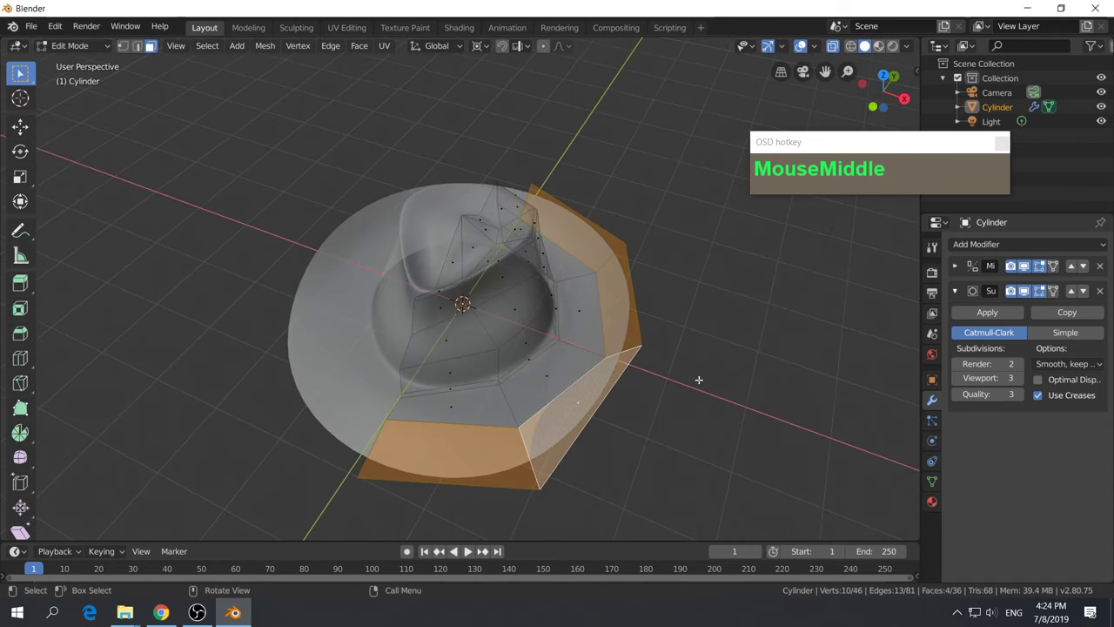
pyautogui.press('s')
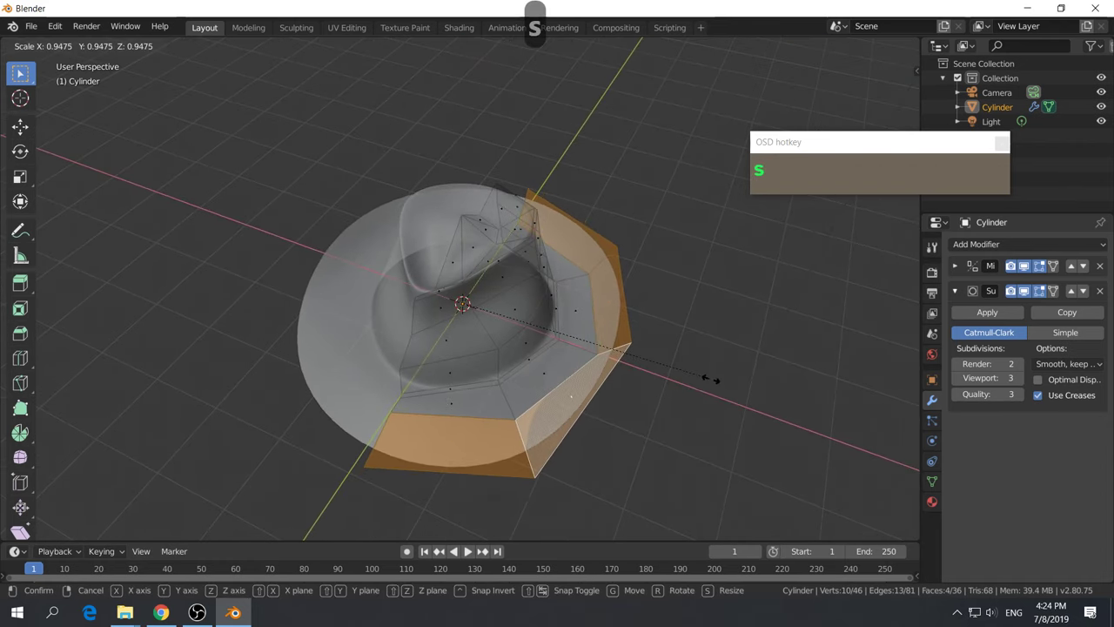
pyautogui.click(686, 373)
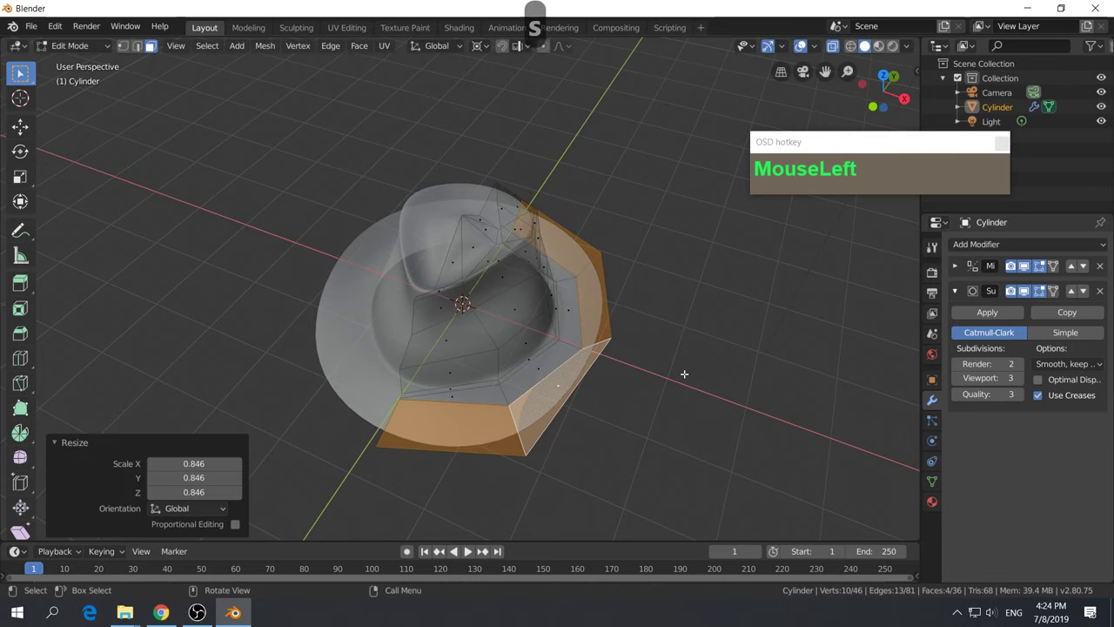
# Examine the hat's brim and crown from several angles, comparing the smooth object with its editable mesh
pyautogui.moveTo(686, 374); pyautogui.dragTo(519, 363, button='middle')
pyautogui.press('Tab')
pyautogui.press('Tab')
pyautogui.press('Tab')
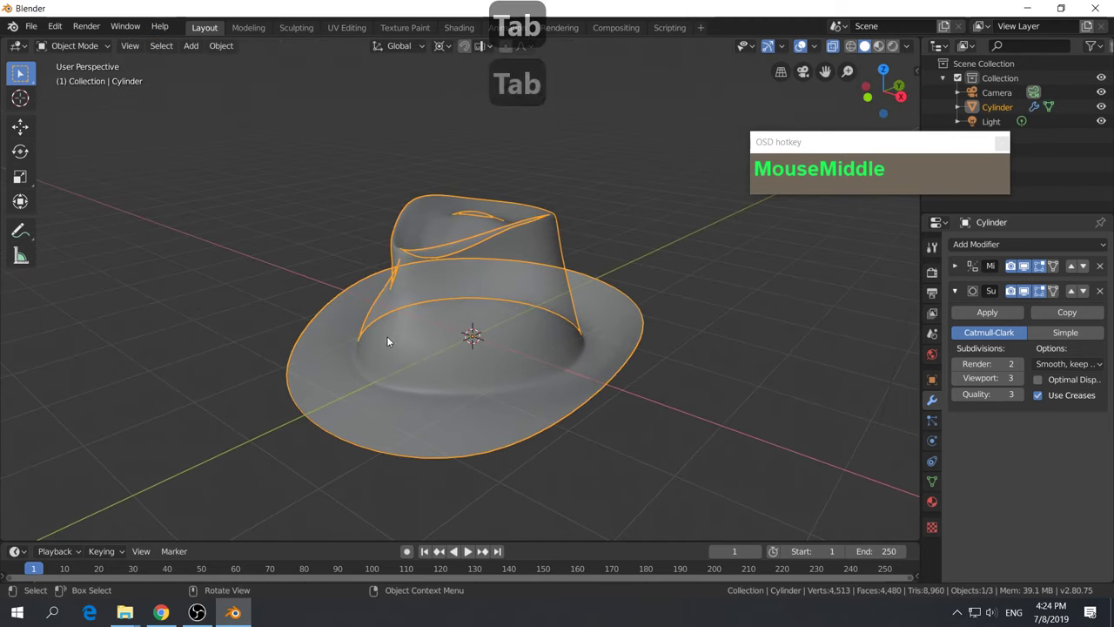
pyautogui.moveTo(589, 322); pyautogui.dragTo(402, 339, button='middle')
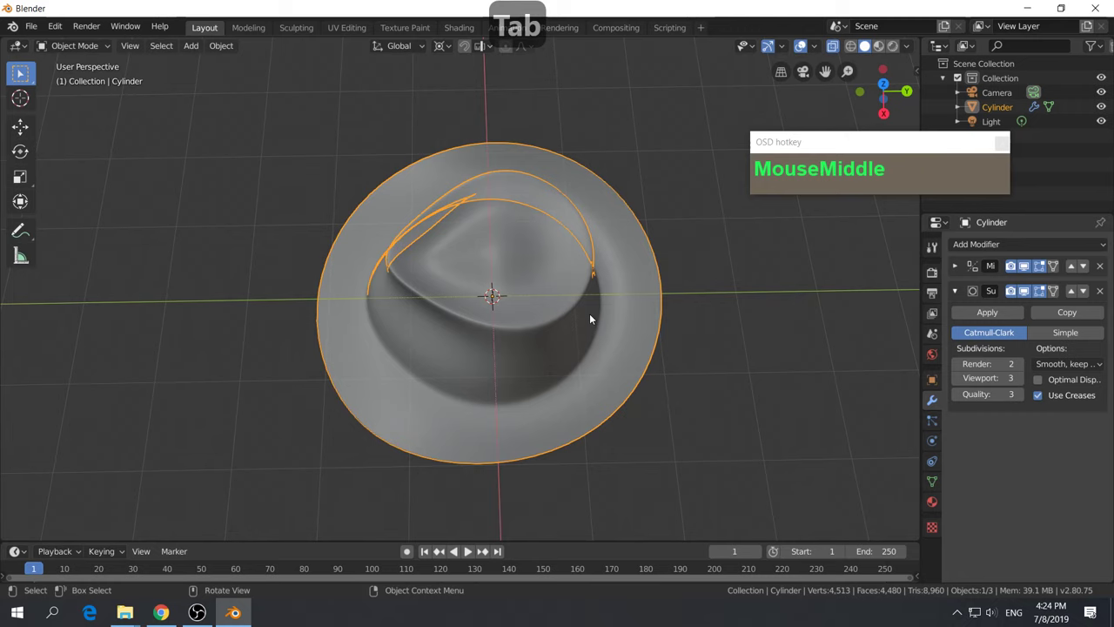
pyautogui.moveTo(589, 320); pyautogui.dragTo(394, 336, button='middle')
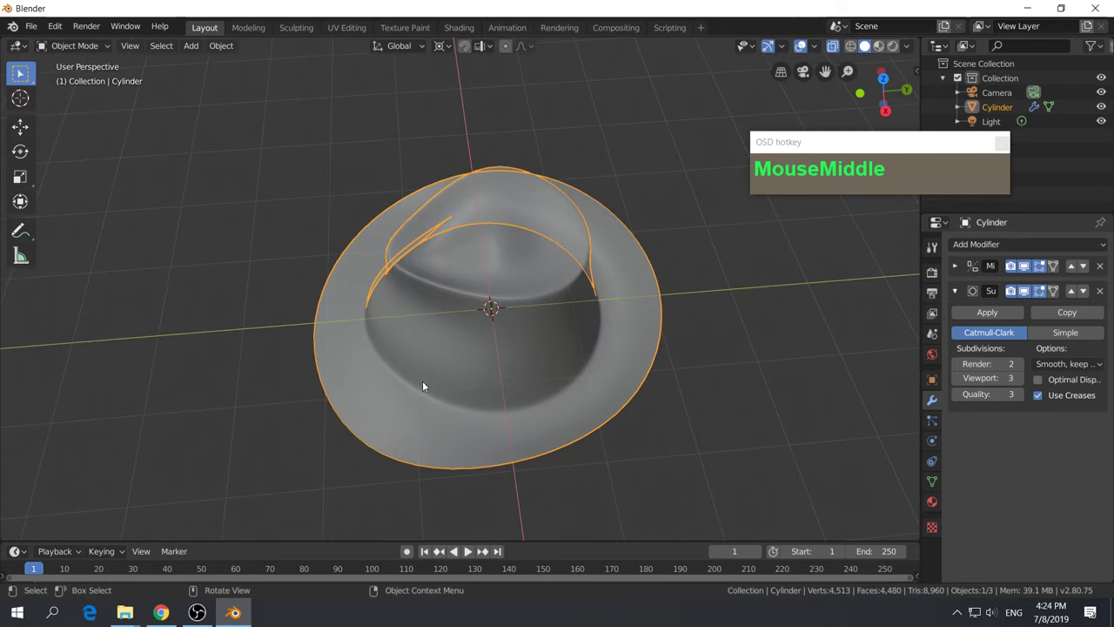
pyautogui.moveTo(423, 386); pyautogui.dragTo(488, 367, button='middle')
pyautogui.press('Tab')
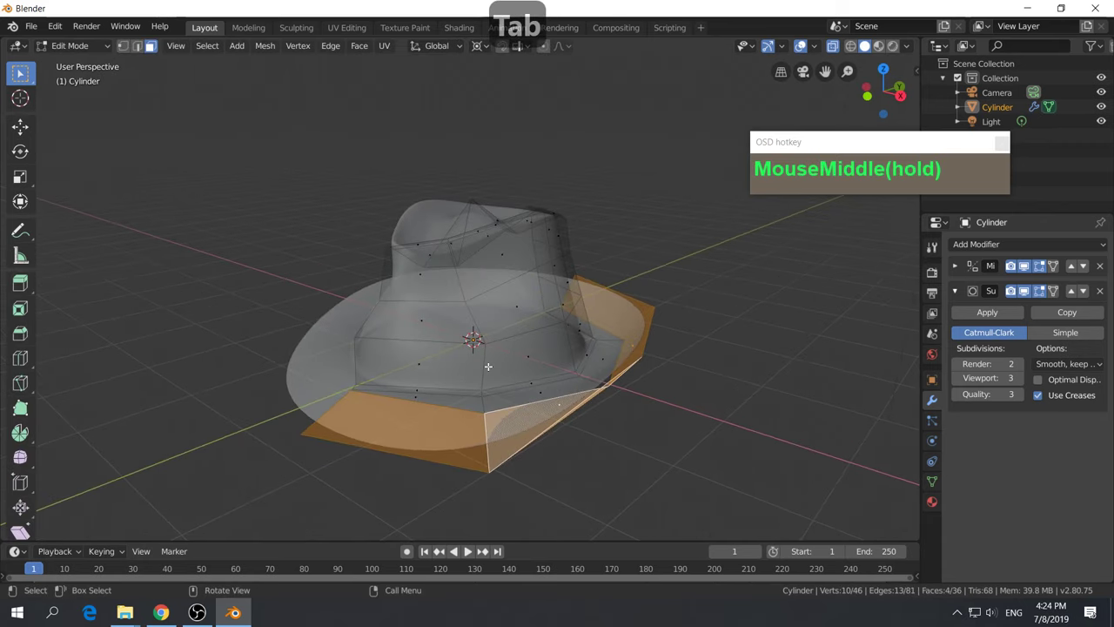
pyautogui.moveTo(421, 364); pyautogui.dragTo(470, 369, button='middle')
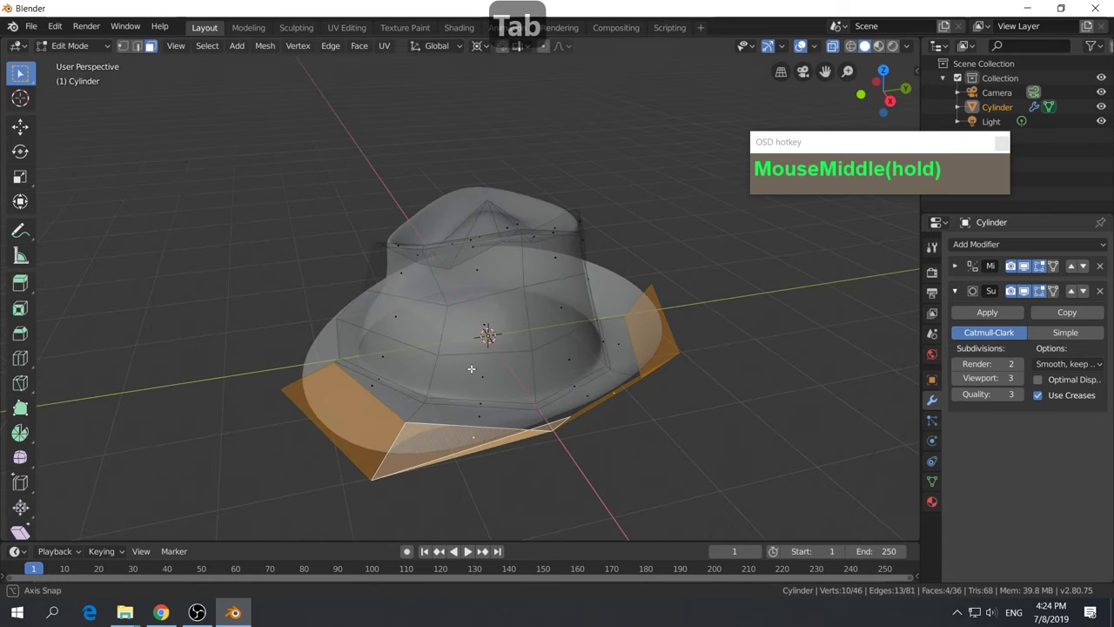
pyautogui.moveTo(390, 360); pyautogui.dragTo(444, 356, button='middle')
pyautogui.press('Tab')
pyautogui.press('Tab')
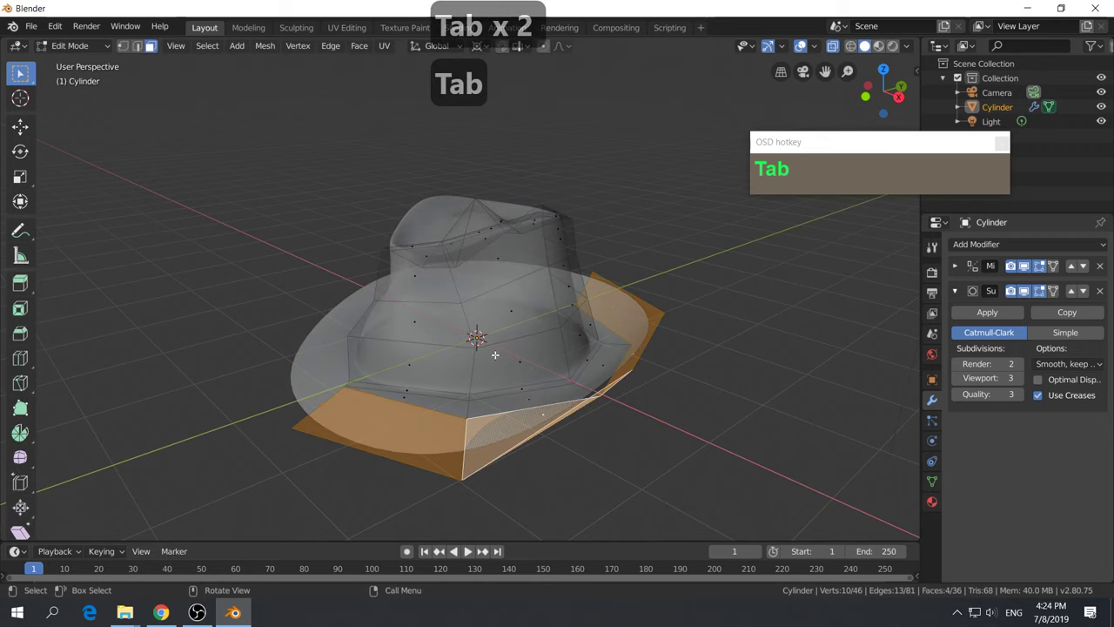
# Select the ring of faces around the base of the crown and try extruding it outward about 0.11 m
pyautogui.moveTo(497, 381); pyautogui.dragTo(538, 392, button='middle')
pyautogui.scroll(2, 528, 377)
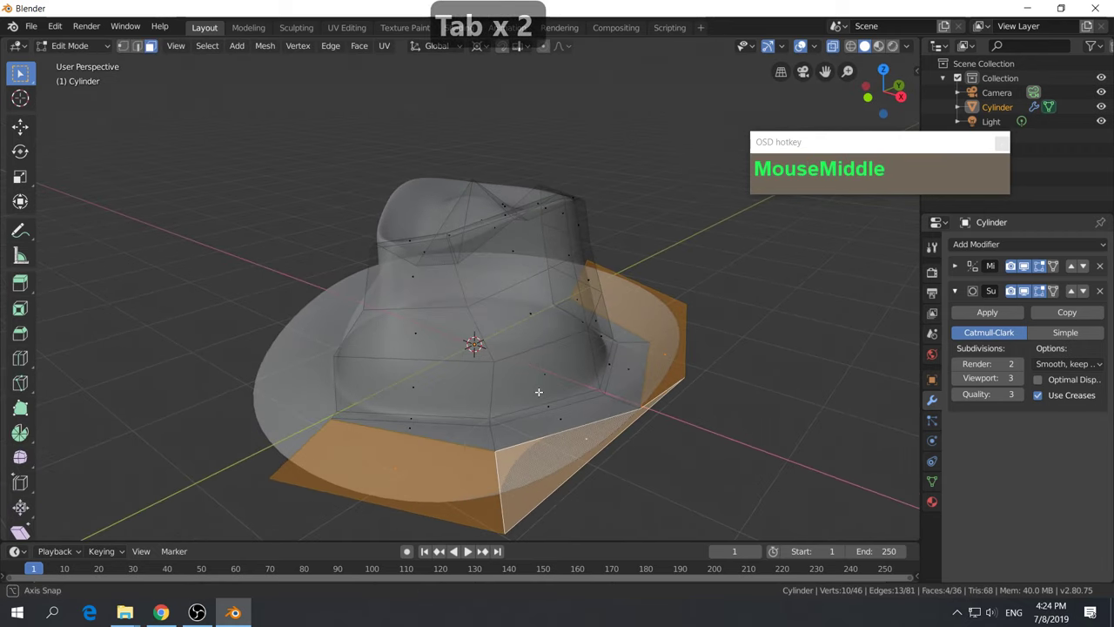
pyautogui.keyDown('alt'); pyautogui.click(493, 384); pyautogui.keyUp('alt')
pyautogui.moveTo(541, 381); pyautogui.dragTo(536, 416, button='middle')
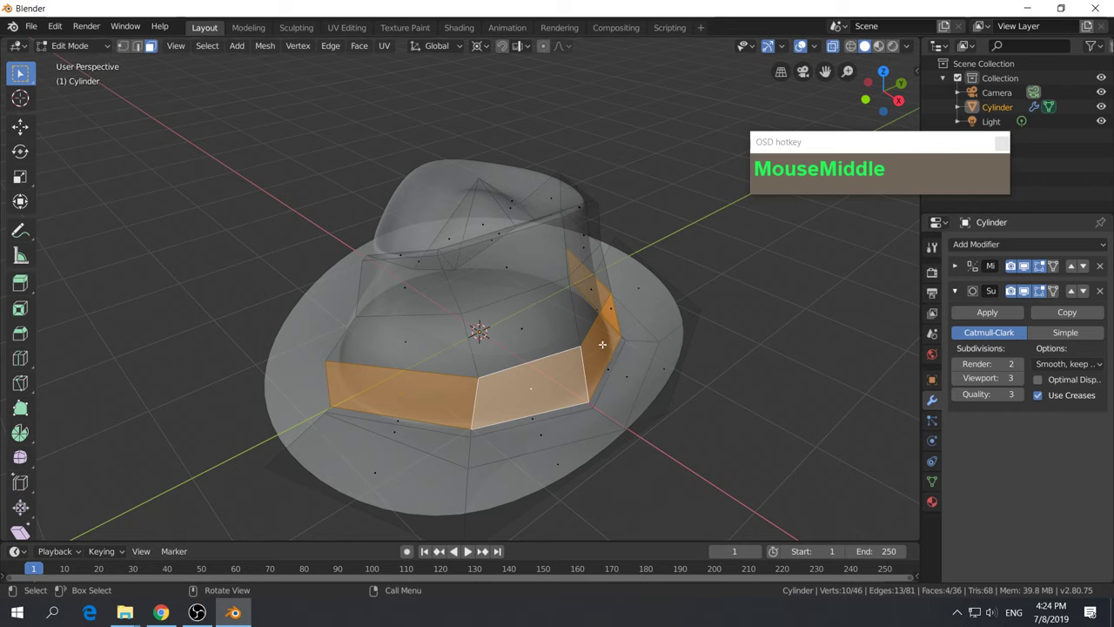
pyautogui.moveTo(568, 349); pyautogui.dragTo(583, 381, button='middle')
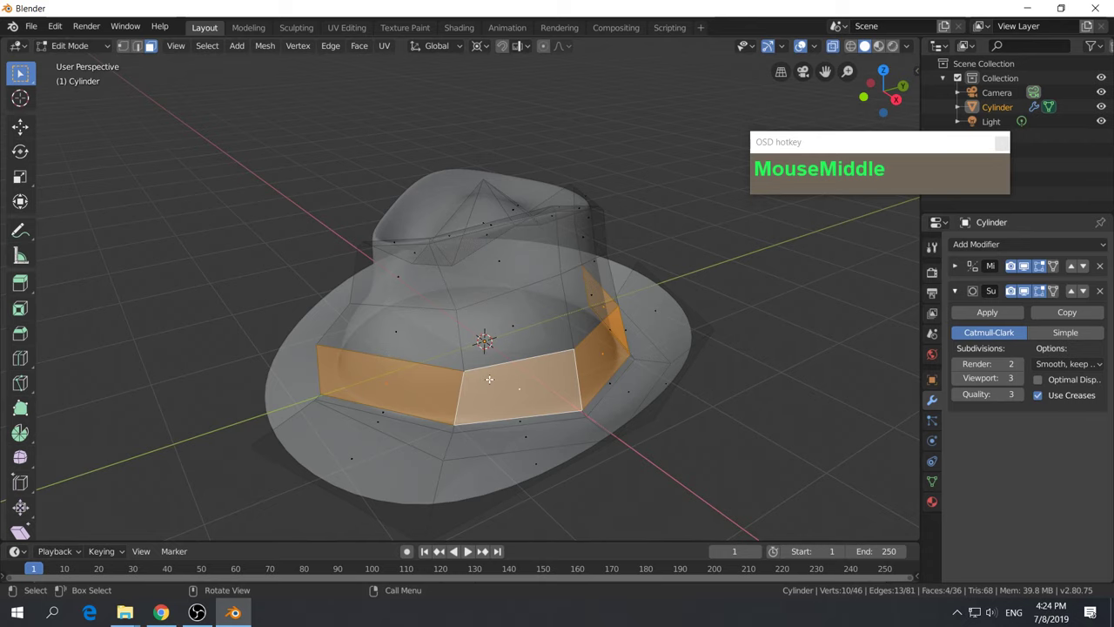
pyautogui.moveTo(486, 391); pyautogui.dragTo(528, 384, button='middle')
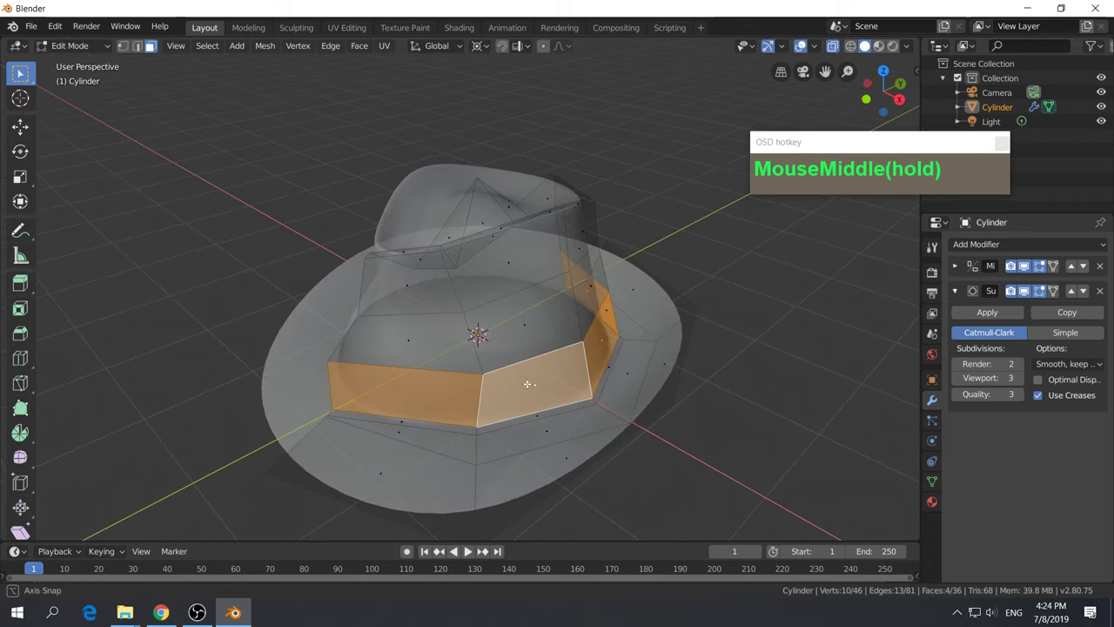
pyautogui.press('e')
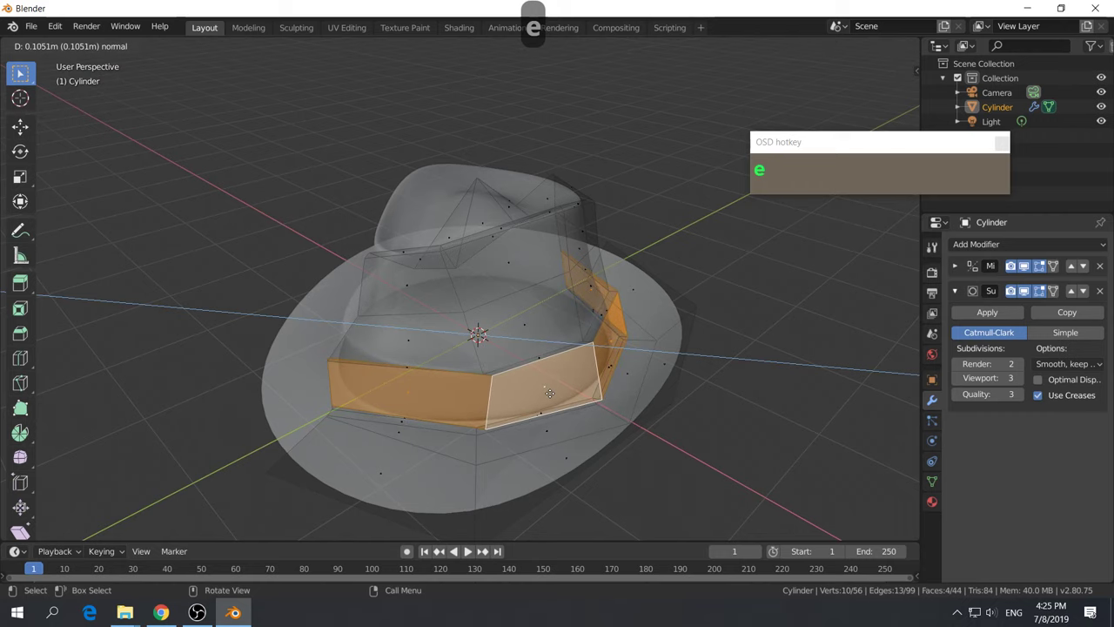
pyautogui.click(552, 395)
pyautogui.moveTo(551, 395); pyautogui.dragTo(492, 391, button='middle')
pyautogui.press('Tab')
pyautogui.press('Tab')
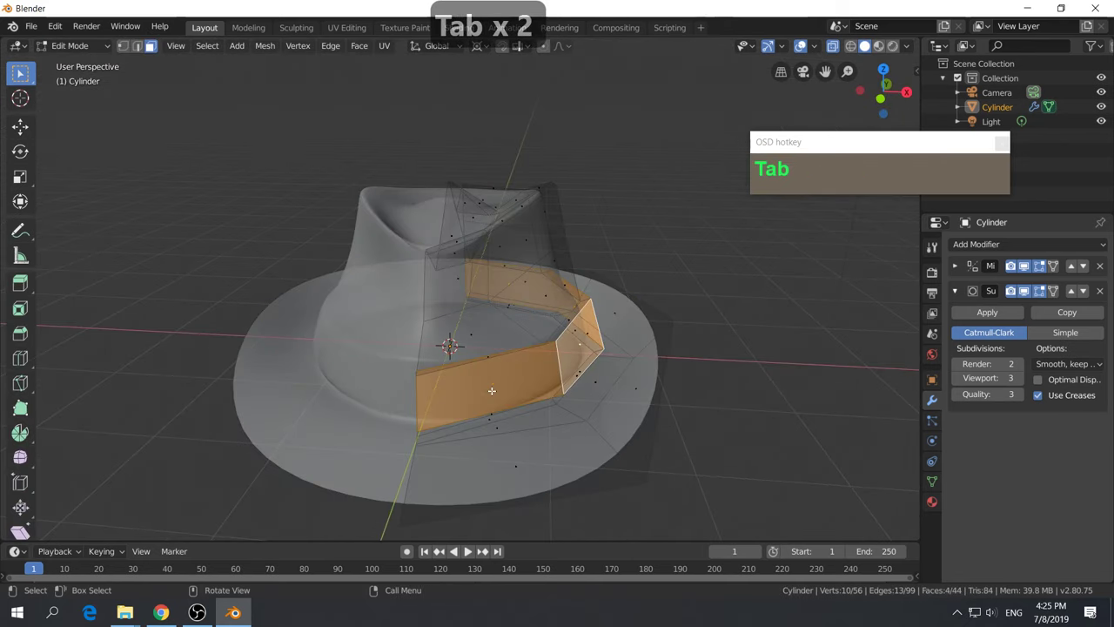
# Try to sharpen the extruded band's upper rim with two edge loops, sliding the first by a factor of about 0.61
pyautogui.press('Tab')
pyautogui.moveTo(420, 378); pyautogui.dragTo(616, 409, button='middle')
pyautogui.press('Tab')
pyautogui.scroll(2, 705, 424)
pyautogui.scroll(2, 616, 409)
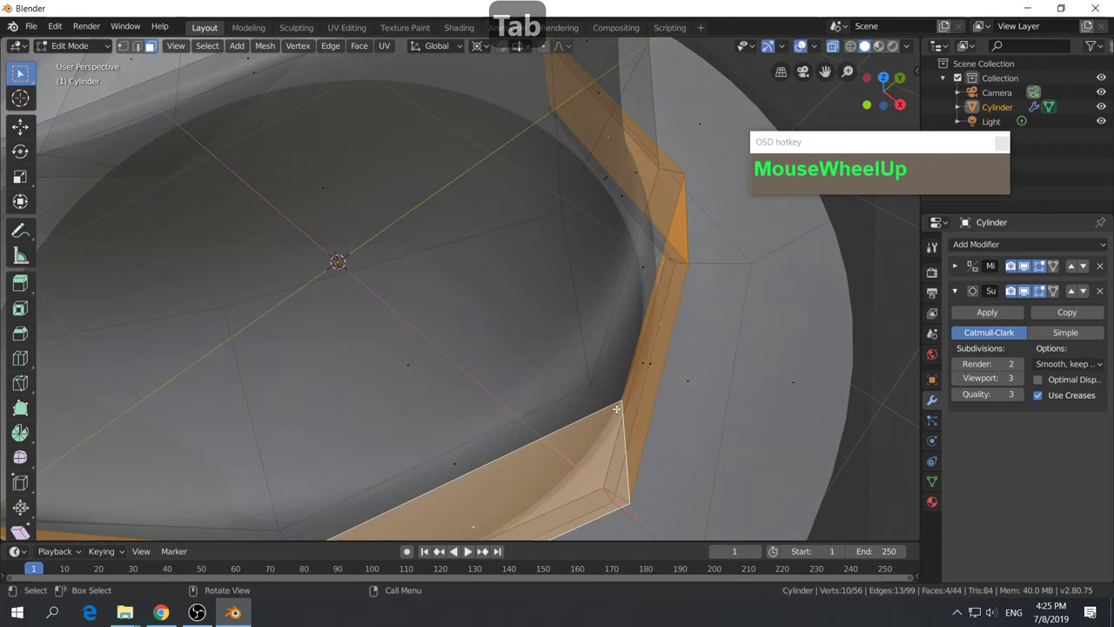
pyautogui.hotkey('ctrl', 'r')
pyautogui.click(603, 393)
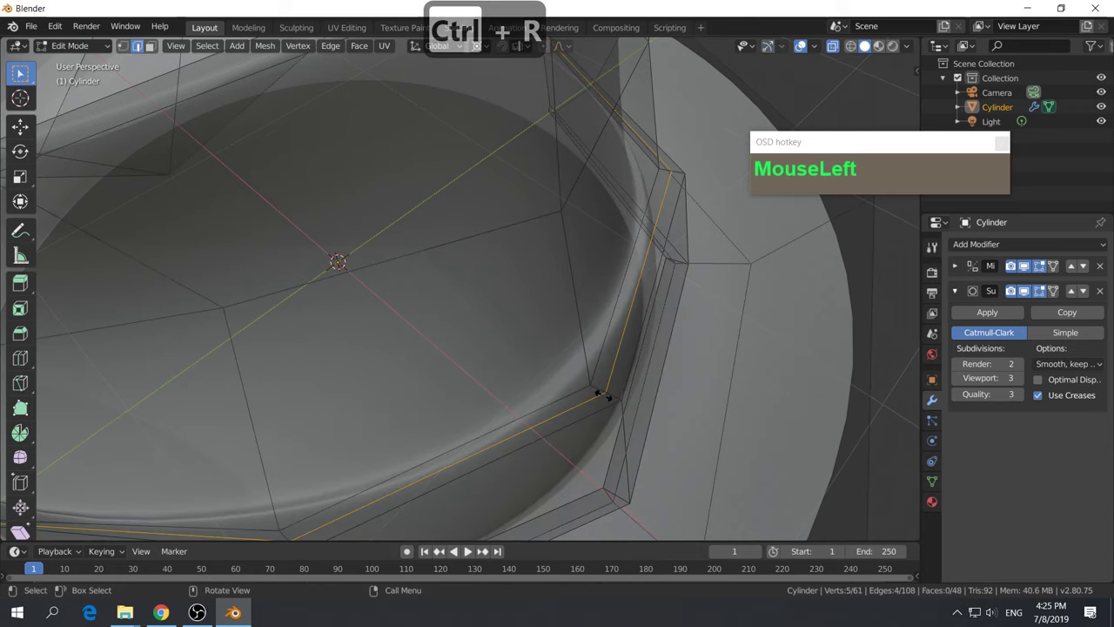
pyautogui.click(600, 392)
pyautogui.hotkey('ctrl', 'r')
pyautogui.click(609, 392)
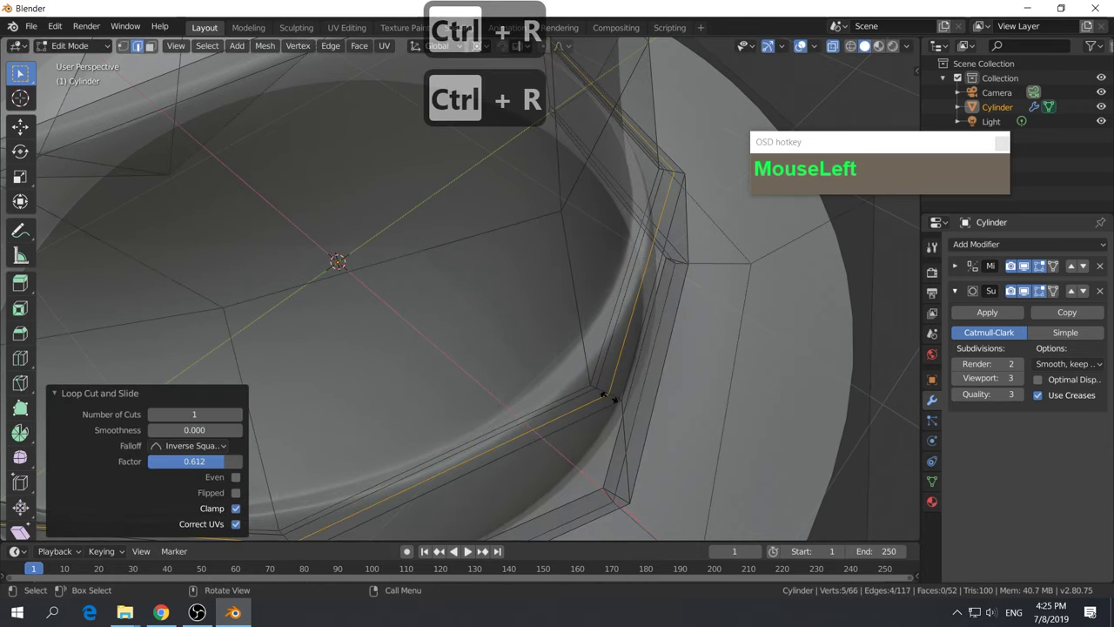
pyautogui.click(617, 401)
# Examine the extruded hat band and its sharpened rim in Object Mode from several angles and distances
pyautogui.press('Tab')
pyautogui.scroll(-5, 604, 386)
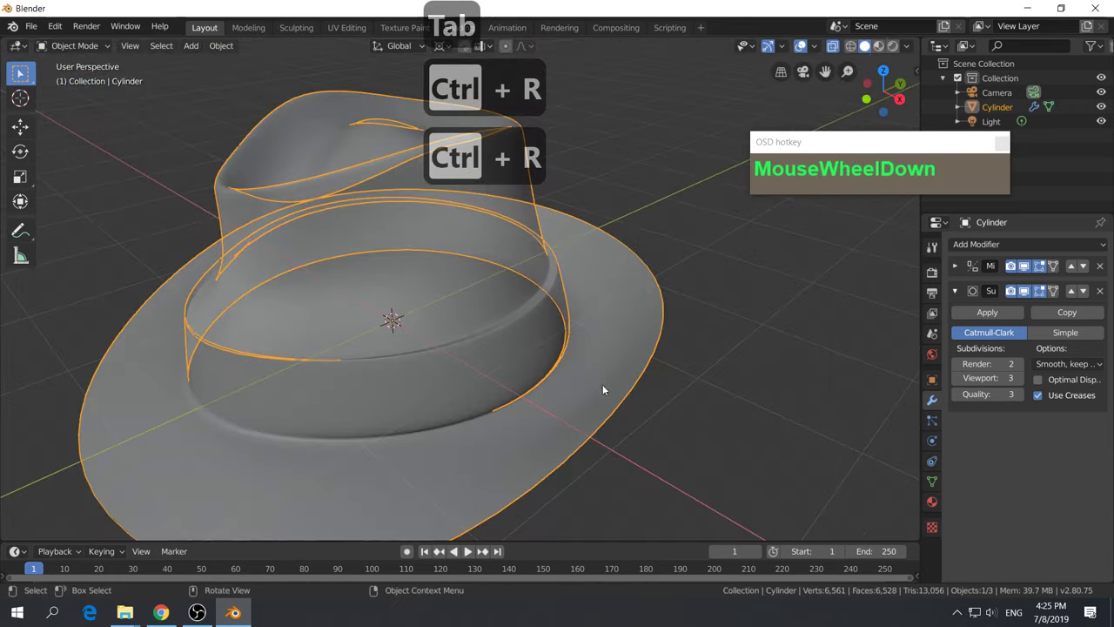
pyautogui.moveTo(604, 385); pyautogui.dragTo(510, 392, button='middle')
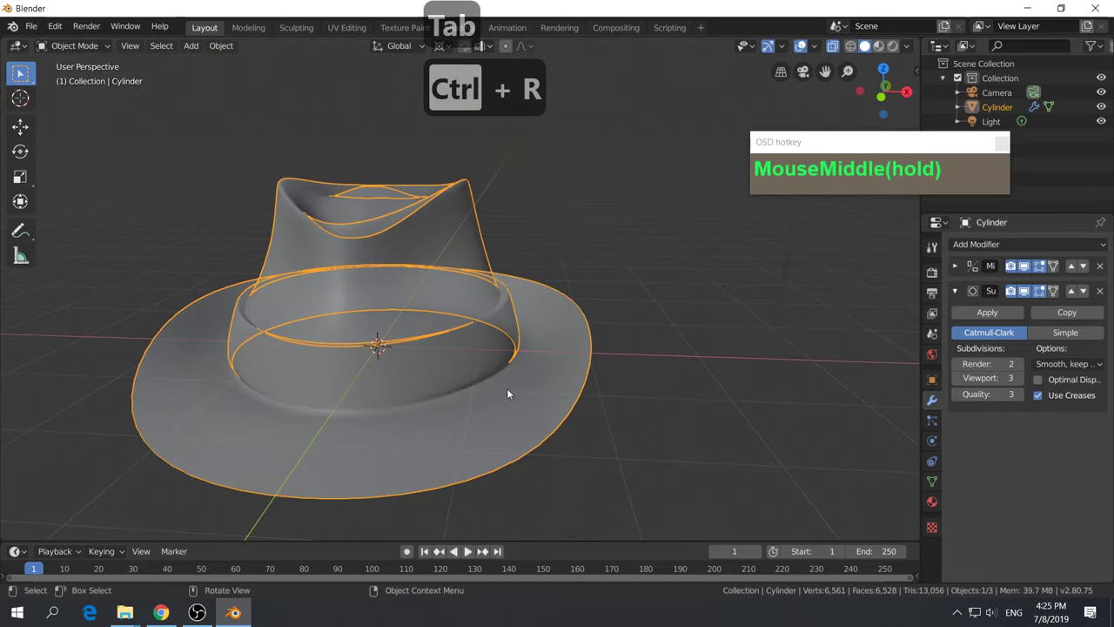
pyautogui.scroll(4, 510, 417)
pyautogui.moveTo(510, 448); pyautogui.dragTo(266, 228, button='middle')
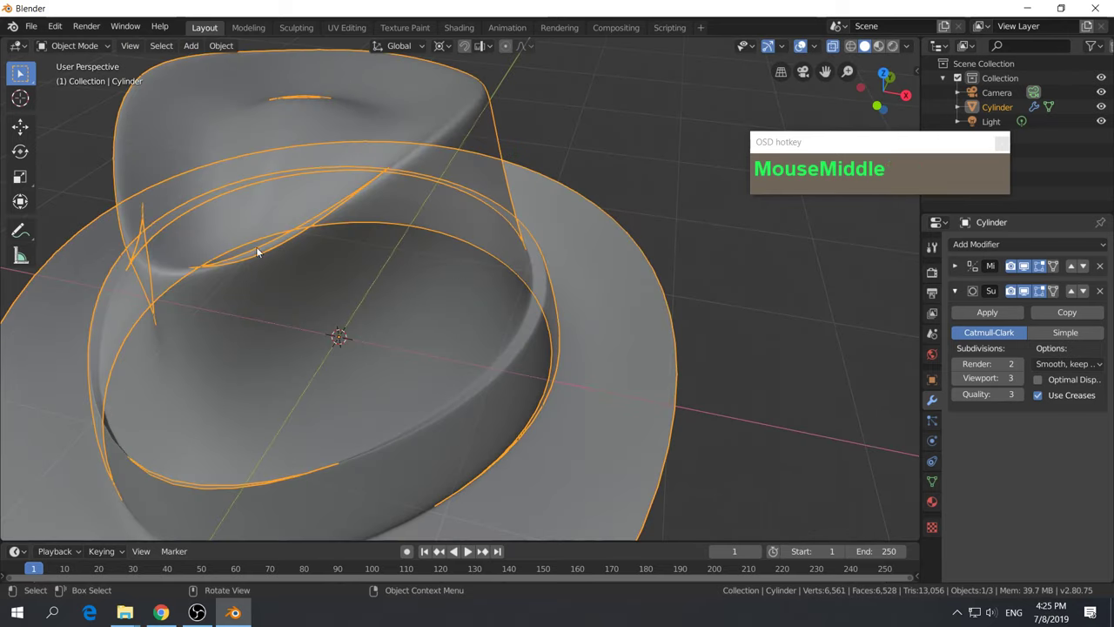
pyautogui.scroll(-3, 391, 327)
pyautogui.moveTo(390, 328); pyautogui.dragTo(482, 417, button='middle')
pyautogui.scroll(3, 441, 464)
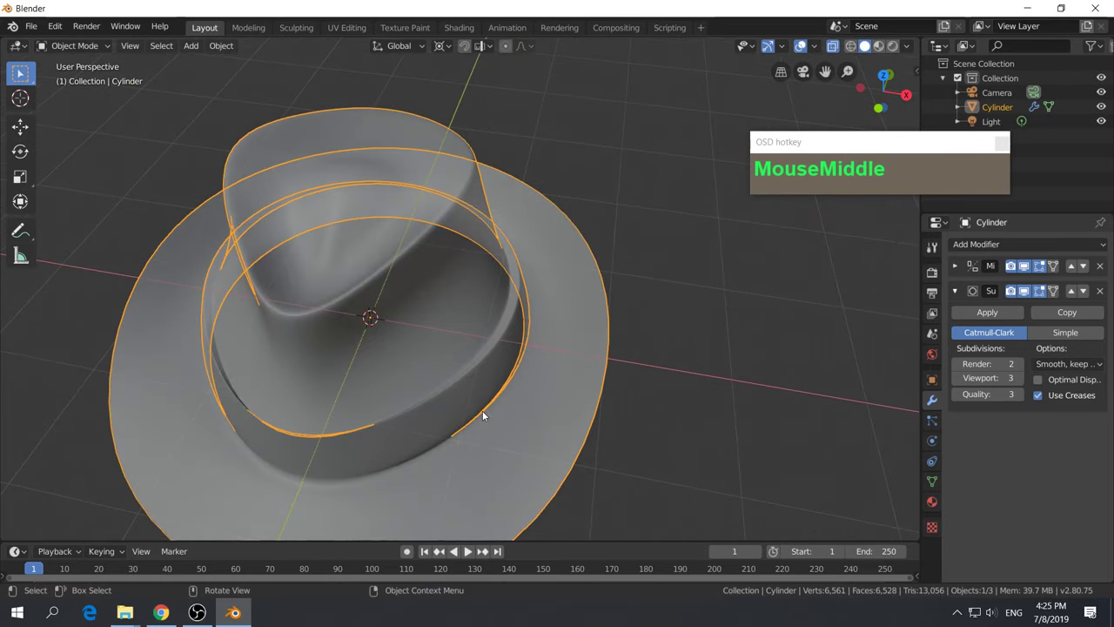
# Undo the loop cuts and the band extrusion, back to the selection of the outer ring of brim faces
pyautogui.press('Tab')
pyautogui.hotkey('ctrl', 'z')
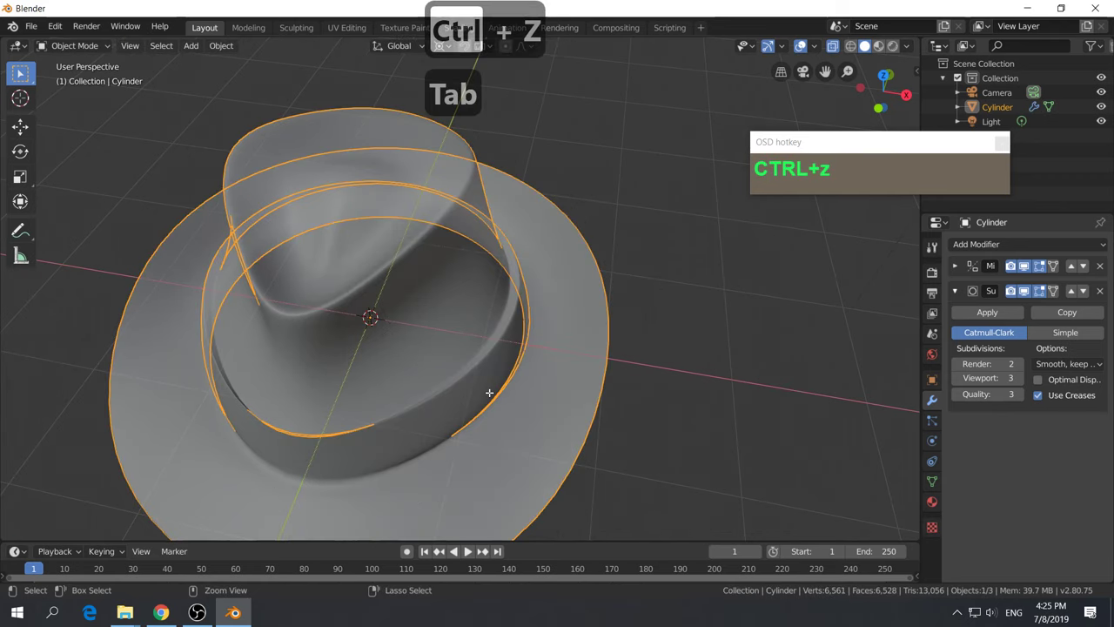
pyautogui.hotkey('ctrl', 'z')
pyautogui.hotkey('ctrl', 'z')
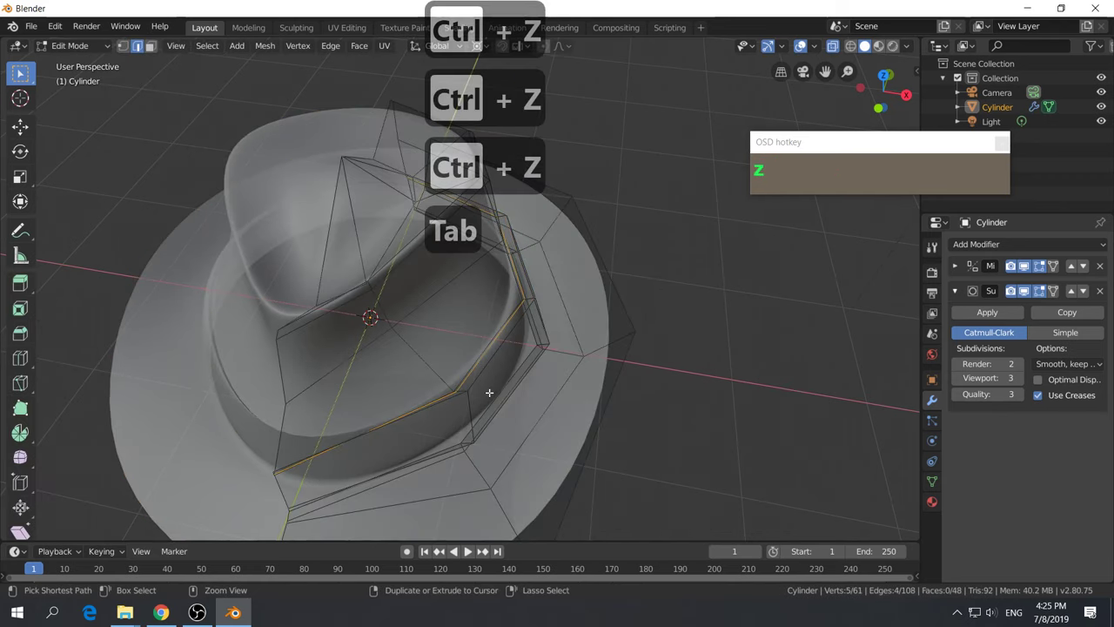
pyautogui.hotkey('ctrl', 'z')
pyautogui.hotkey('ctrl', 'z')
pyautogui.moveTo(489, 393)
pyautogui.mouseDown(button='middle')
pyautogui.moveTo(478, 365)
pyautogui.moveTo(489, 405)
pyautogui.mouseUp(button='middle')
pyautogui.scroll(-2, 481, 373)
pyautogui.hotkey('ctrl', 'z')
pyautogui.hotkey('ctrl', 'z')
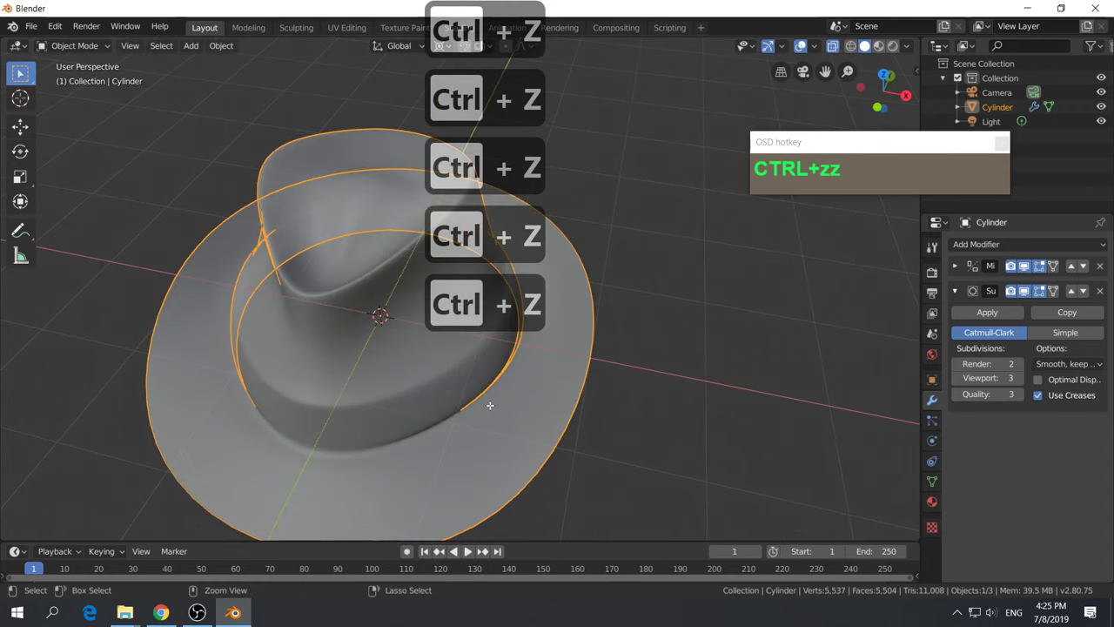
pyautogui.hotkey('ctrl', 'z')
pyautogui.hotkey('ctrl', 'z')
pyautogui.hotkey('ctrl', 'z')
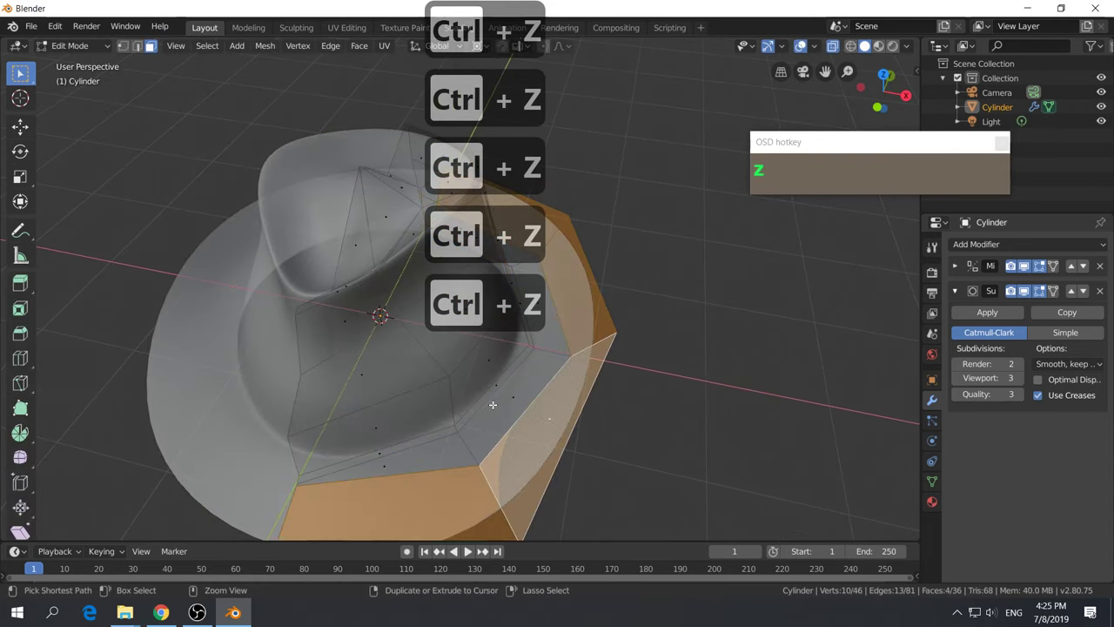
# Select the ring of faces around the base of the crown and duplicate it in place
pyautogui.moveTo(490, 401)
pyautogui.mouseDown(button='middle')
pyautogui.moveTo(482, 386)
pyautogui.moveTo(437, 386)
pyautogui.moveTo(442, 374)
pyautogui.moveTo(484, 380)
pyautogui.moveTo(461, 435)
pyautogui.moveTo(482, 408)
pyautogui.mouseUp(button='middle')
pyautogui.keyDown('alt'); pyautogui.click(429, 386); pyautogui.keyUp('alt')
pyautogui.moveTo(532, 339); pyautogui.dragTo(508, 365, button='middle')
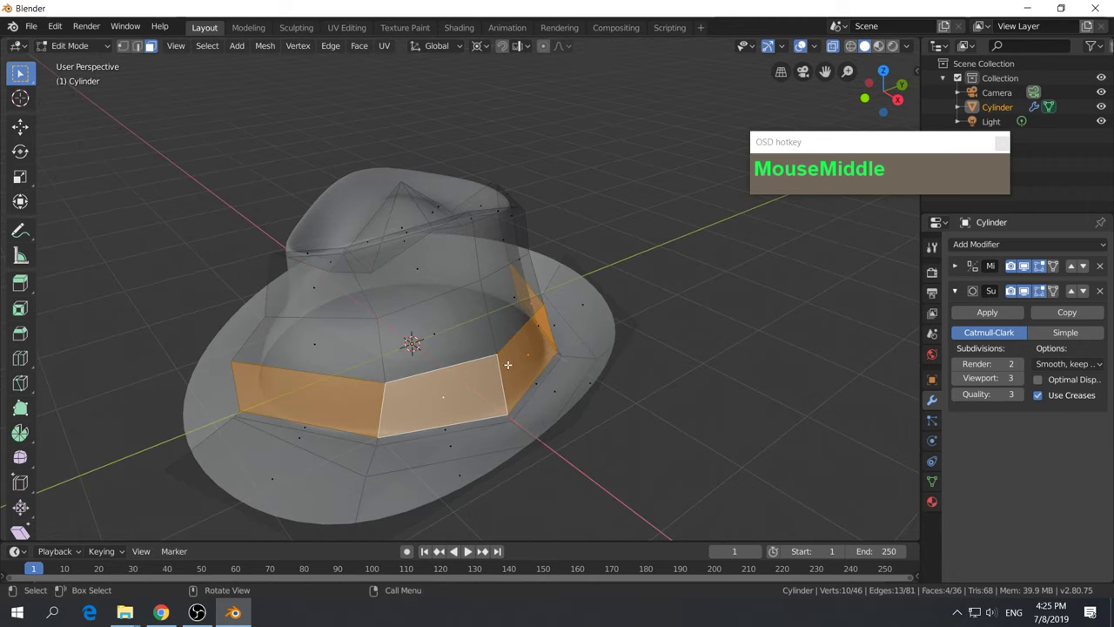
pyautogui.moveTo(507, 362); pyautogui.dragTo(510, 368, button='middle')
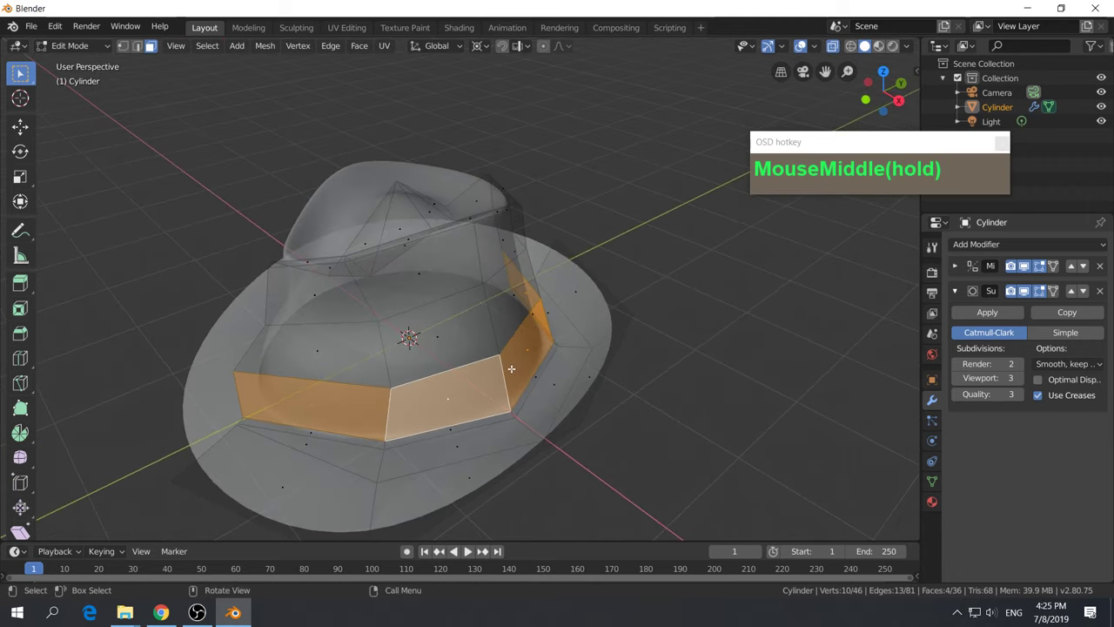
pyautogui.hotkey('shift', 'd')
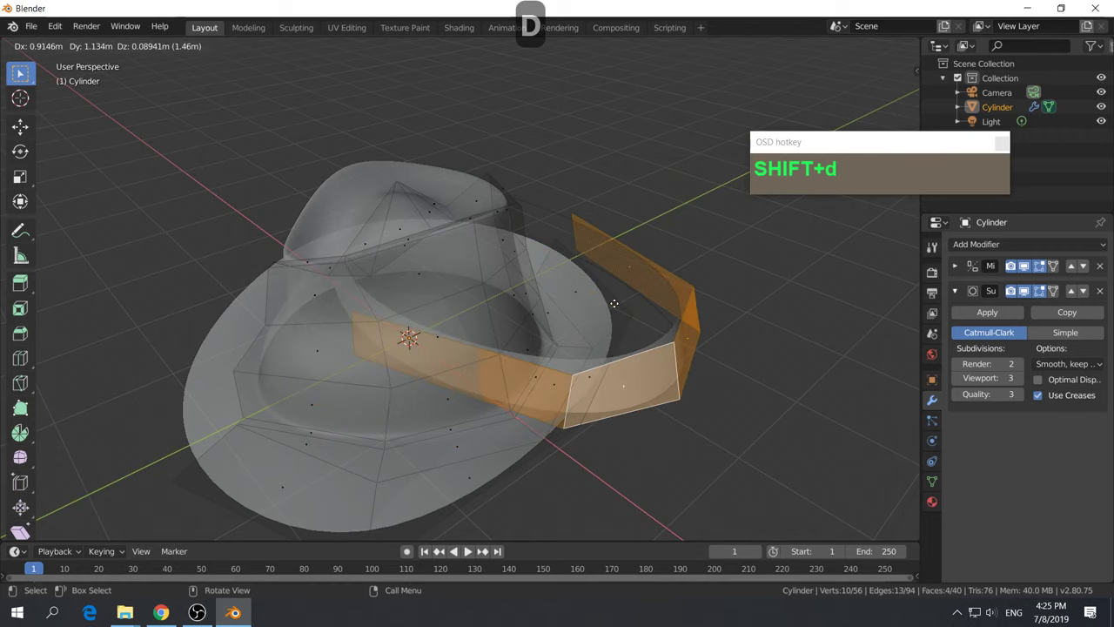
pyautogui.rightClick(522, 305)
pyautogui.moveTo(522, 304); pyautogui.dragTo(563, 310, button='middle')
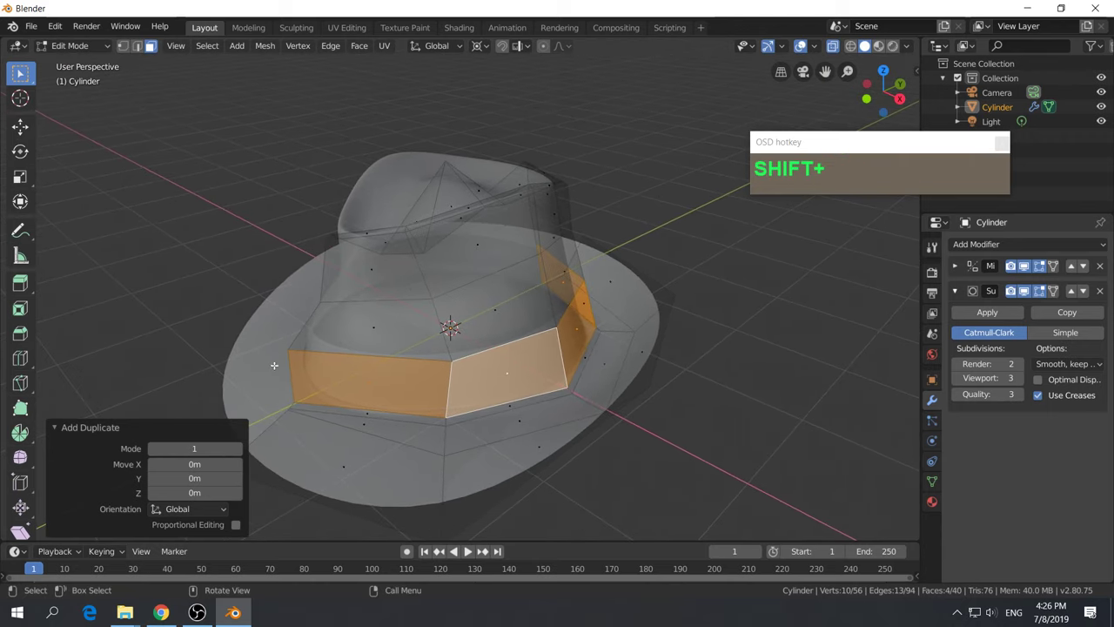
pyautogui.moveTo(558, 377); pyautogui.dragTo(528, 370, button='middle')
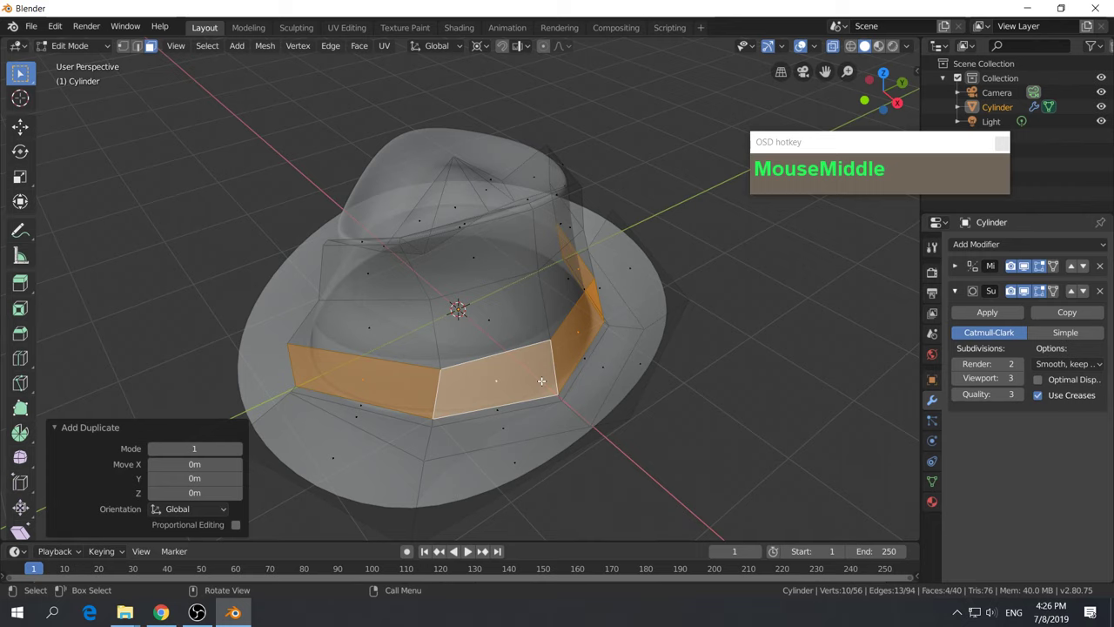
# Separate the duplicated band faces into their own object and return to Object Mode with nothing selected
pyautogui.press('p')
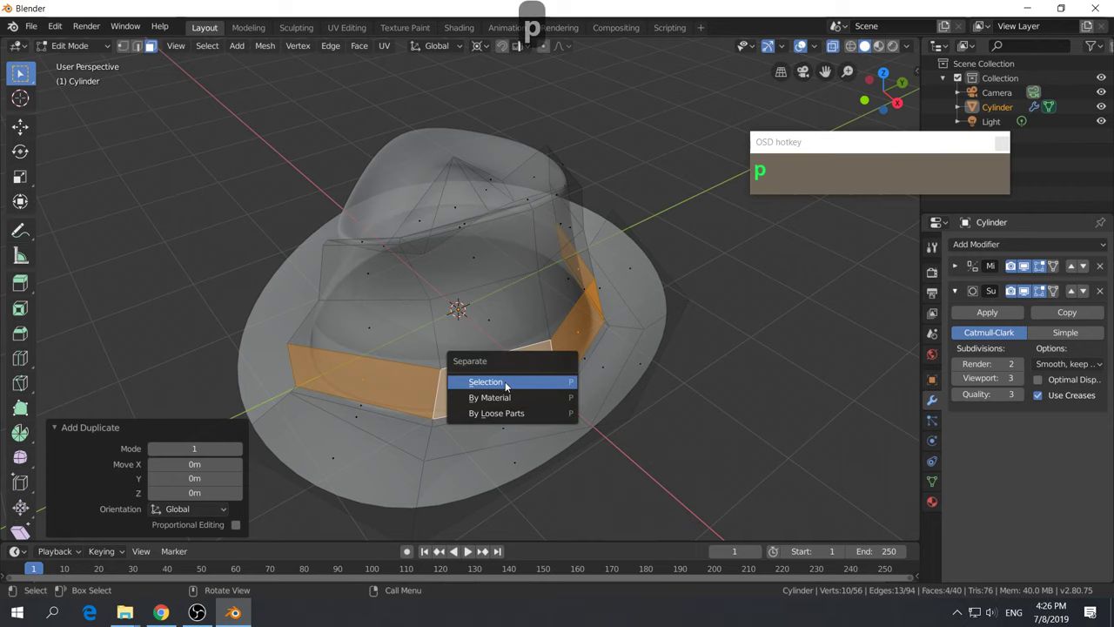
pyautogui.click(500, 382)
pyautogui.moveTo(567, 388); pyautogui.dragTo(646, 379, button='middle')
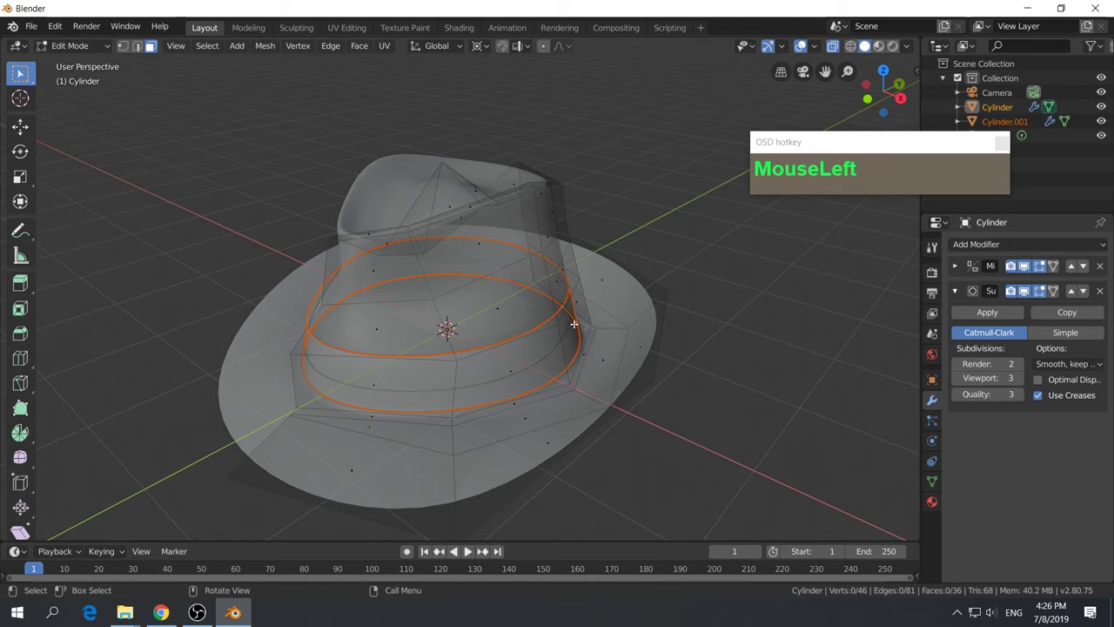
pyautogui.press('Tab')
pyautogui.moveTo(582, 332); pyautogui.dragTo(605, 358, button='middle')
pyautogui.click(755, 397)
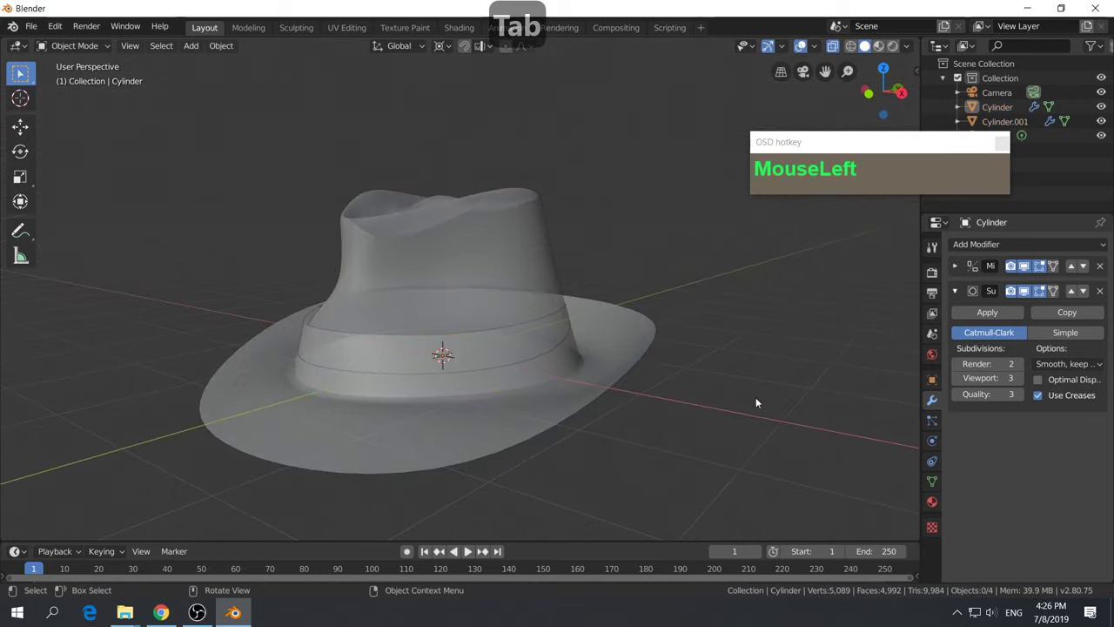
pyautogui.moveTo(755, 397); pyautogui.dragTo(635, 392, button='middle')
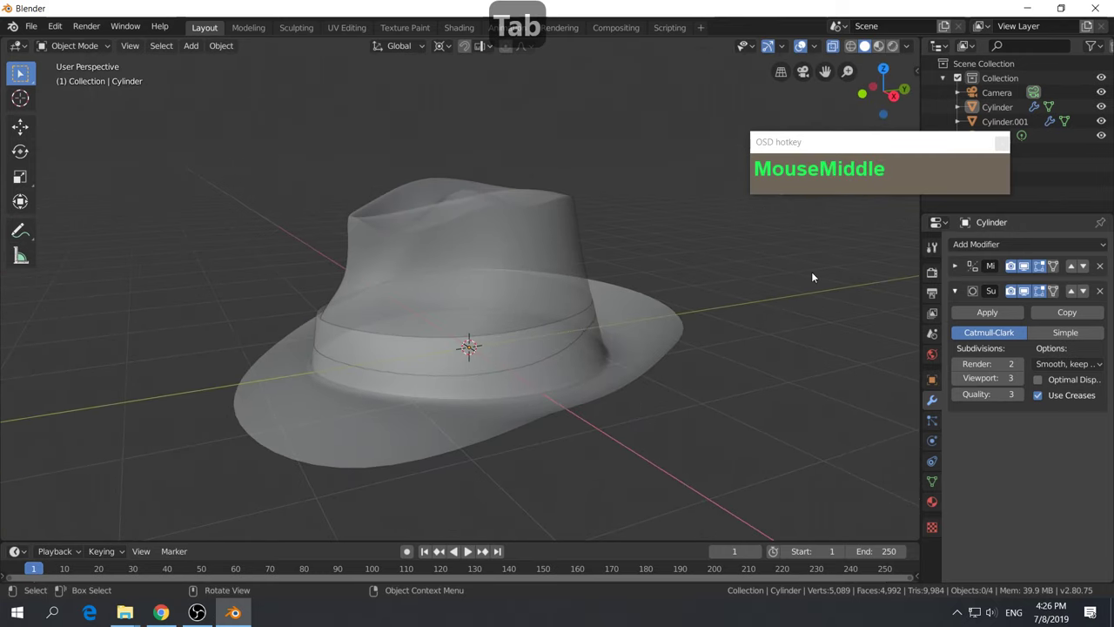
# Turn off the X-ray display and select the separated band object around the crown's base
pyautogui.click(833, 47)
pyautogui.moveTo(662, 283); pyautogui.dragTo(696, 313, button='middle')
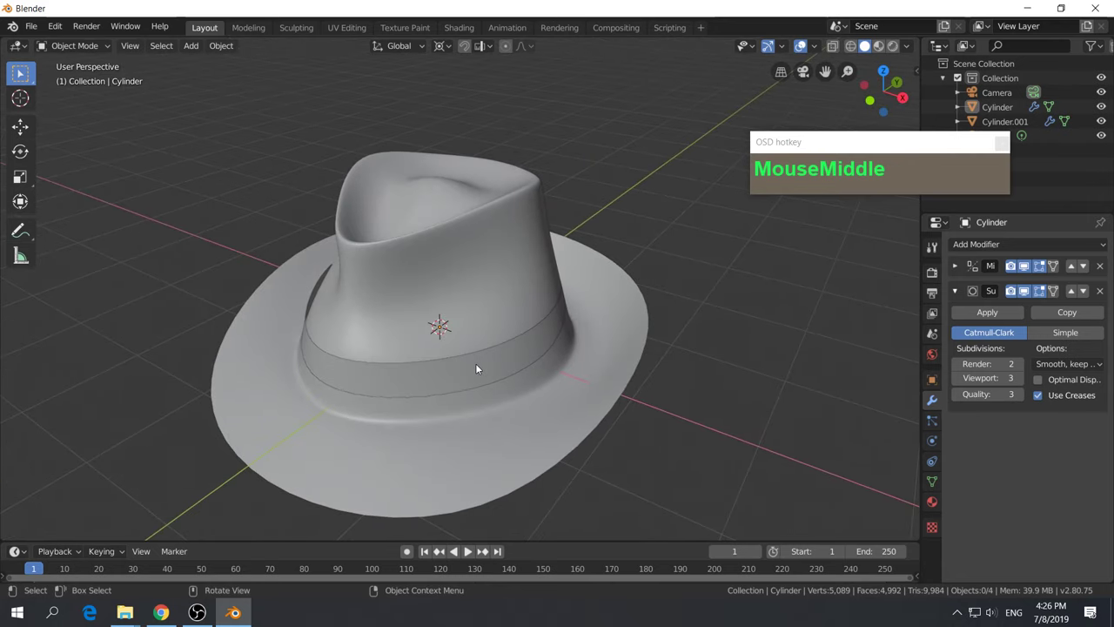
pyautogui.click(482, 285)
pyautogui.click(571, 383)
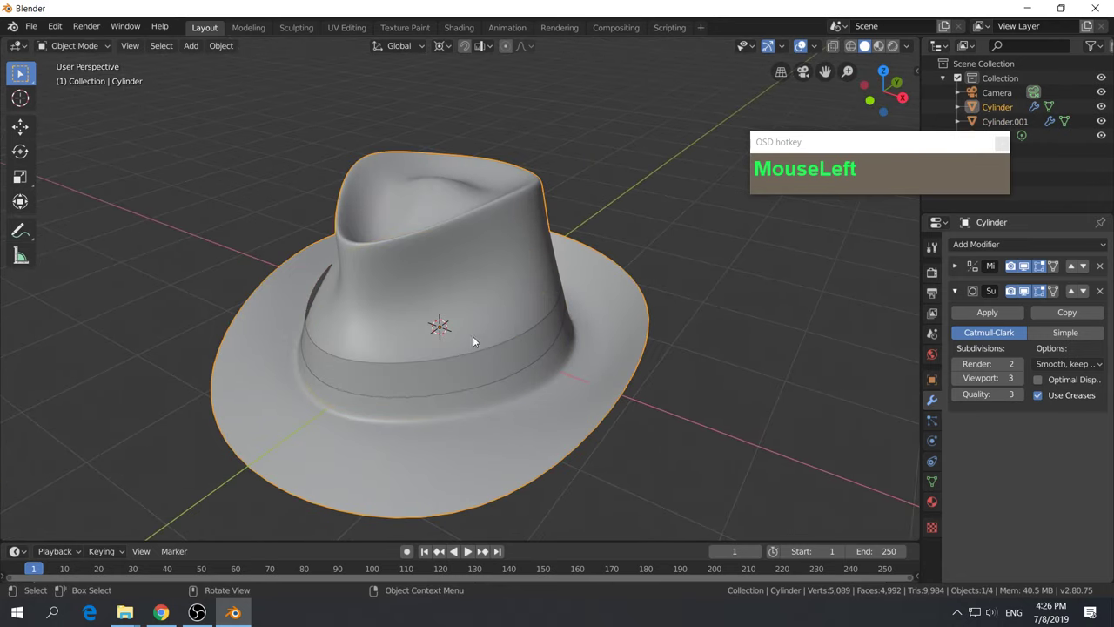
pyautogui.click(458, 375)
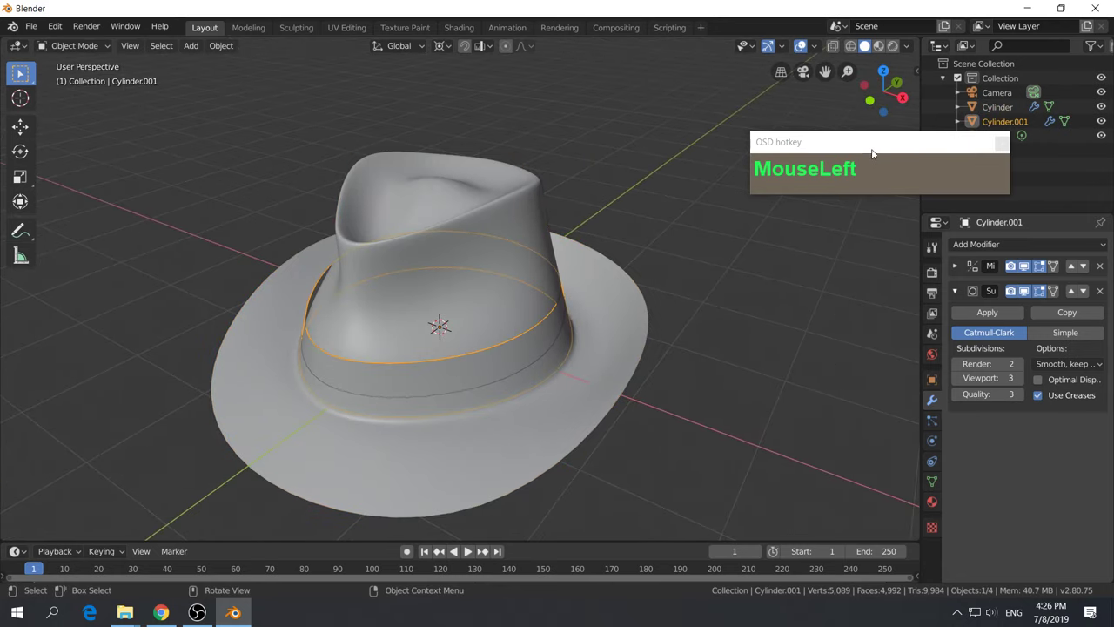
pyautogui.moveTo(873, 154); pyautogui.dragTo(749, 109)
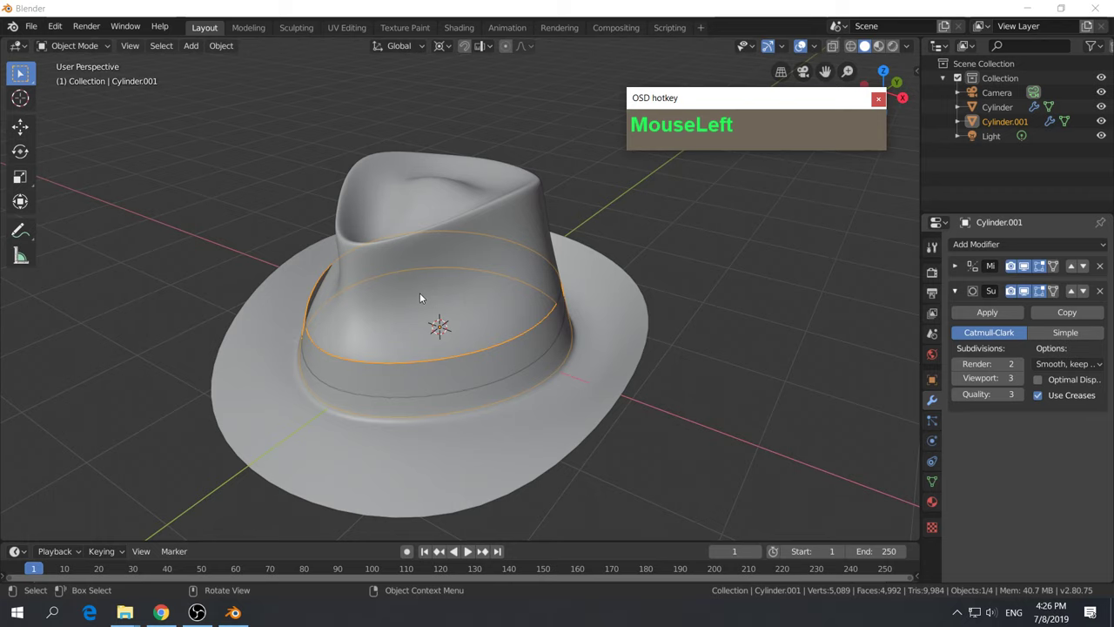
pyautogui.click(400, 238)
pyautogui.click(469, 377)
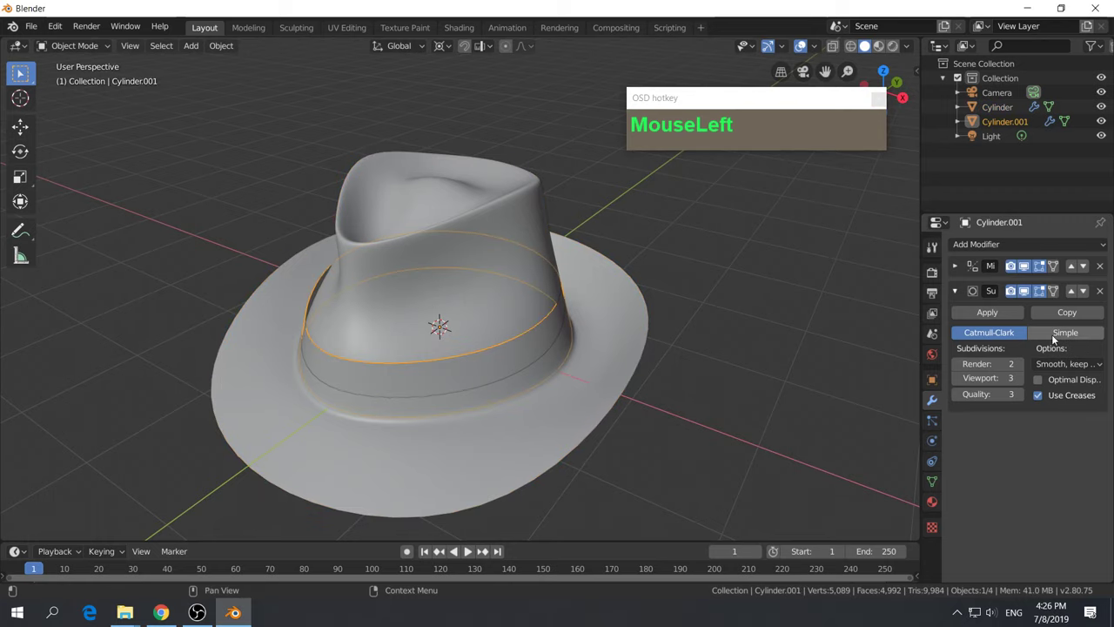
# Scale the band object up slightly so that it sits just outside the crown
pyautogui.moveTo(491, 365); pyautogui.dragTo(522, 386, button='middle')
pyautogui.scroll(2, 496, 381)
pyautogui.moveTo(519, 383); pyautogui.dragTo(543, 389, button='middle')
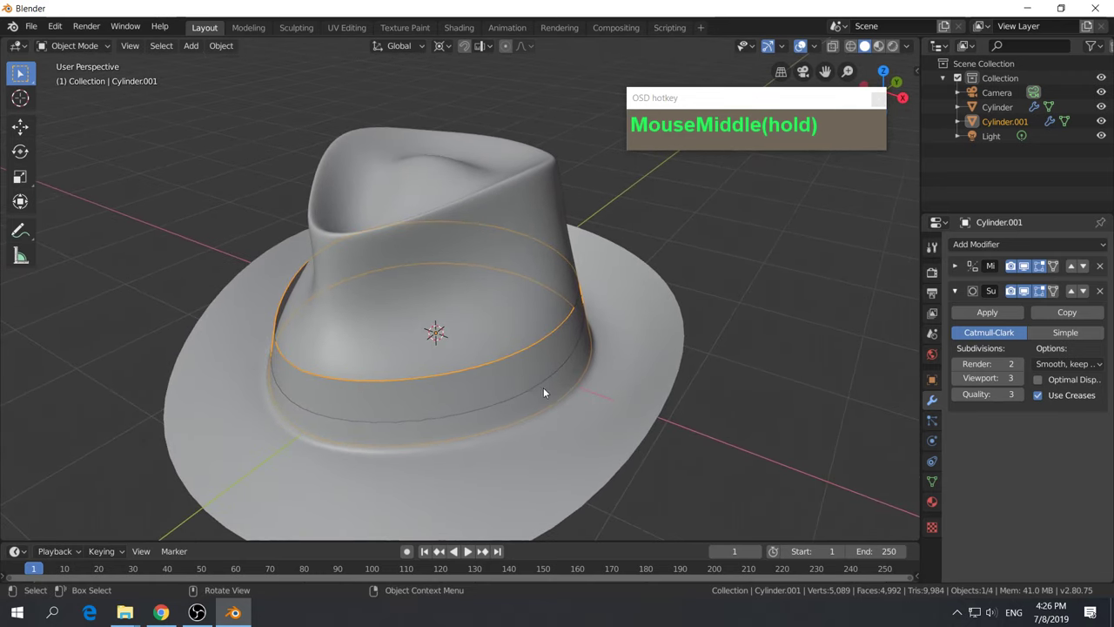
pyautogui.press('s')
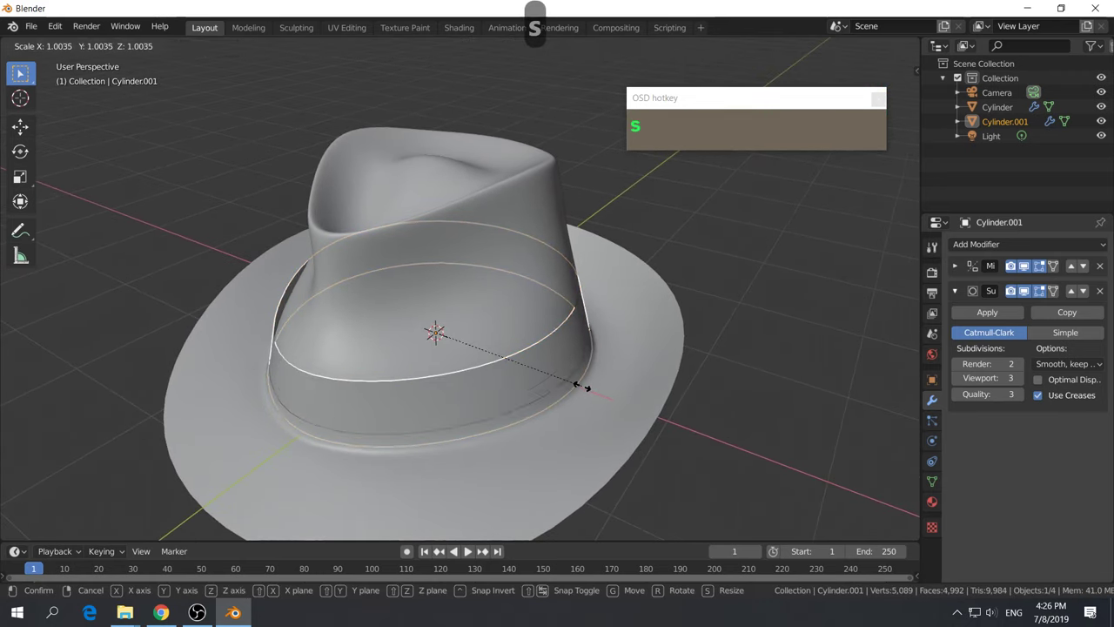
pyautogui.click(585, 388)
# Examine the enlarged band's fit around the crown from several angles, including its mesh in Edit Mode
pyautogui.moveTo(585, 386); pyautogui.dragTo(666, 331, button='middle')
pyautogui.scroll(-2, 510, 406)
pyautogui.scroll(3, 557, 428)
pyautogui.scroll(2, 557, 426)
pyautogui.press('Tab')
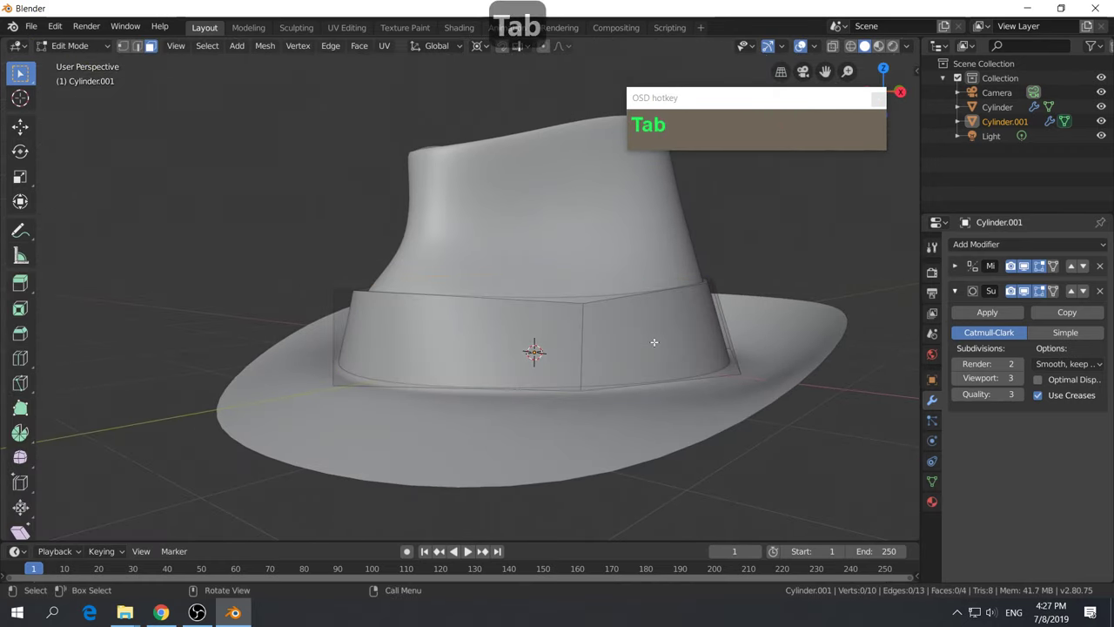
pyautogui.scroll(-2, 628, 365)
pyautogui.moveTo(630, 365)
pyautogui.mouseDown(button='middle')
pyautogui.moveTo(664, 450)
pyautogui.moveTo(641, 369)
pyautogui.mouseUp(button='middle')
pyautogui.press('Tab')
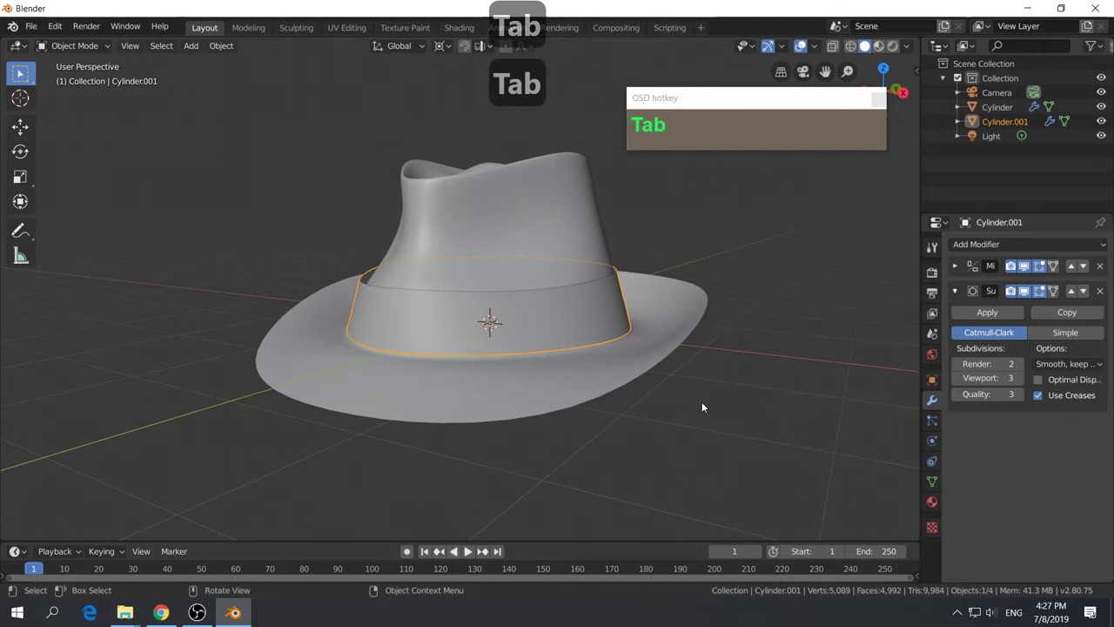
pyautogui.moveTo(693, 402); pyautogui.dragTo(568, 407, button='middle')
pyautogui.press('capslock')
pyautogui.press('capslock')
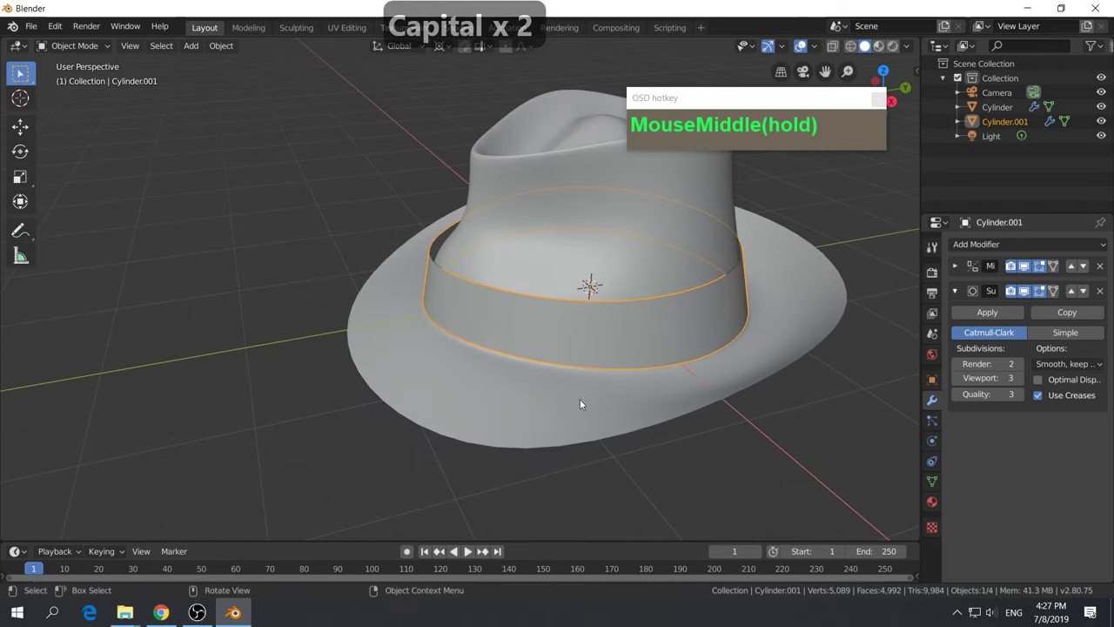
pyautogui.keyDown('shift'); pyautogui.moveTo(692, 394); pyautogui.dragTo(652, 435, button='middle'); pyautogui.keyUp('shift')
# Add a Solidify modifier to the band object and set its thickness to 0.03 m
pyautogui.click(657, 375)
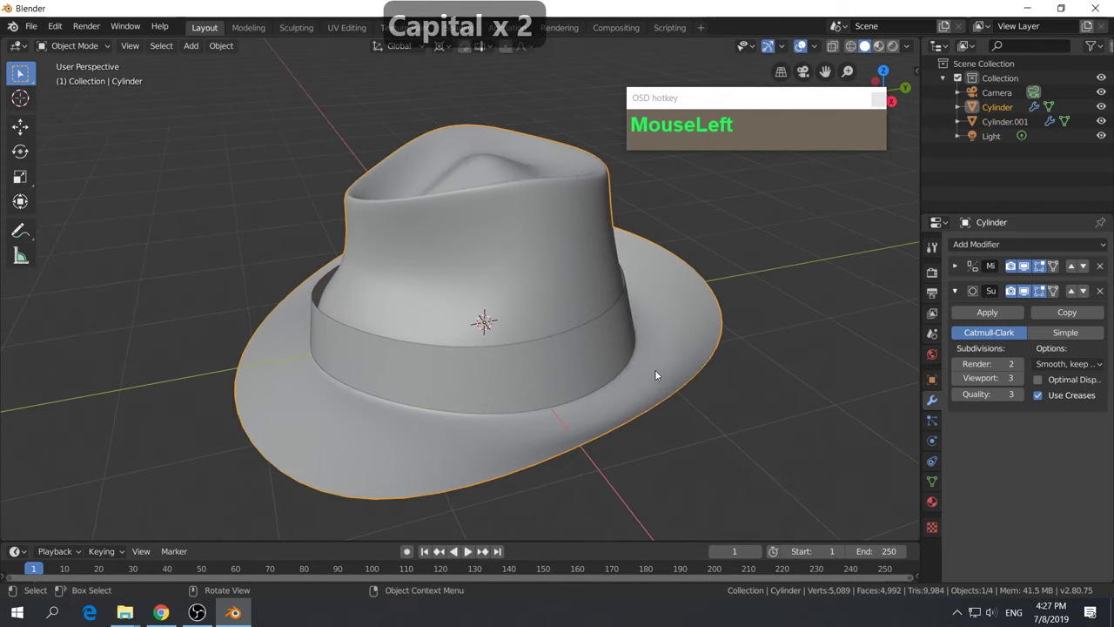
pyautogui.click(546, 372)
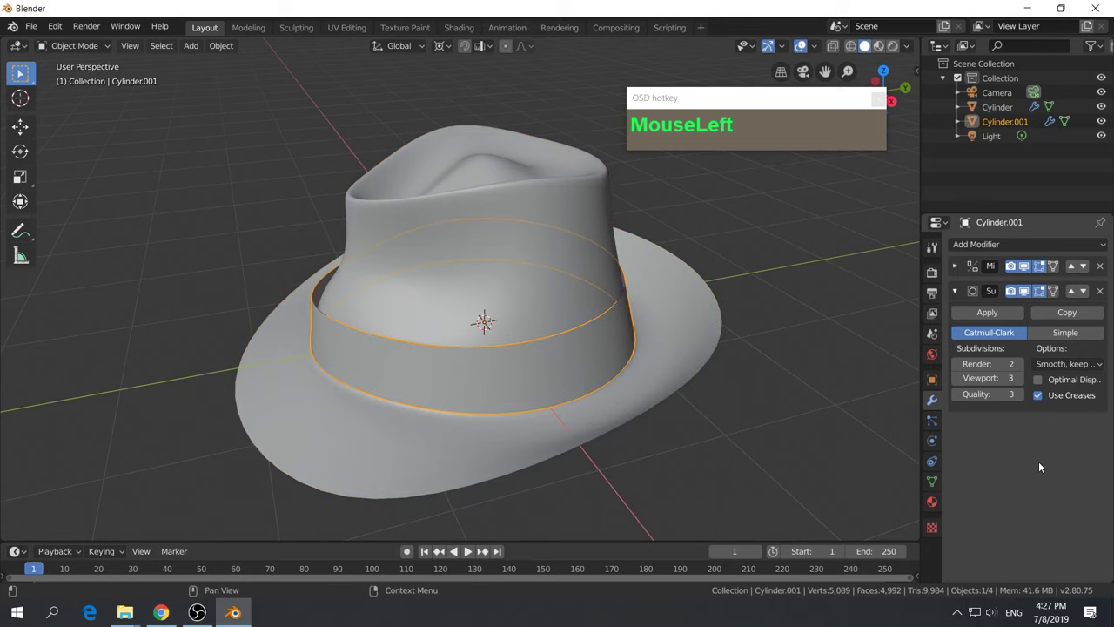
pyautogui.click(986, 243)
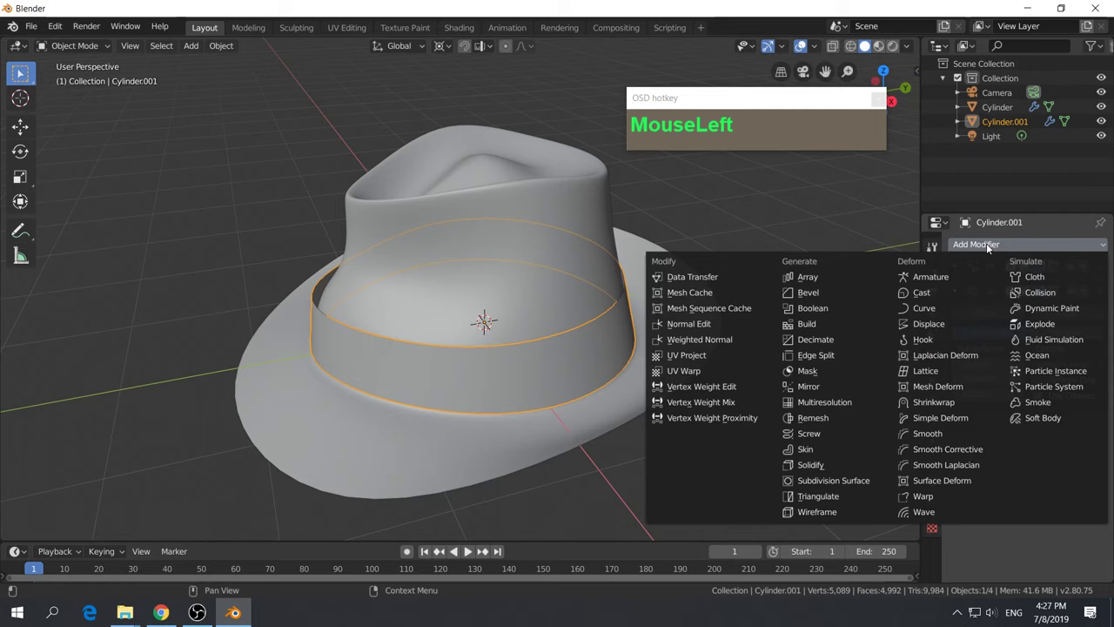
pyautogui.click(827, 465)
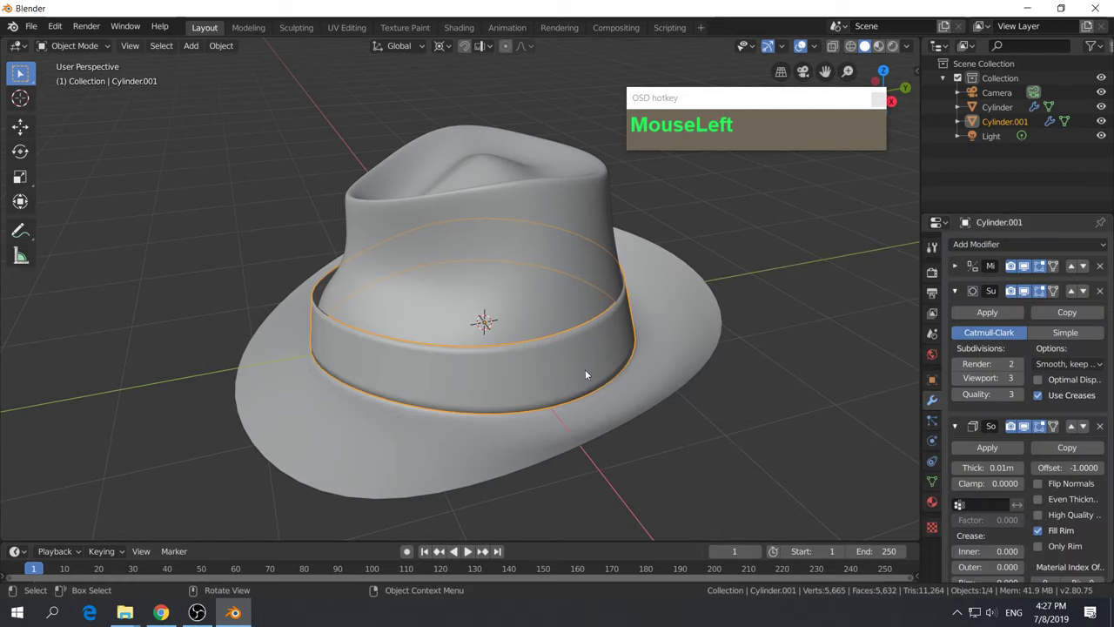
pyautogui.moveTo(398, 338); pyautogui.dragTo(470, 404, button='middle')
pyautogui.scroll(4, 507, 368)
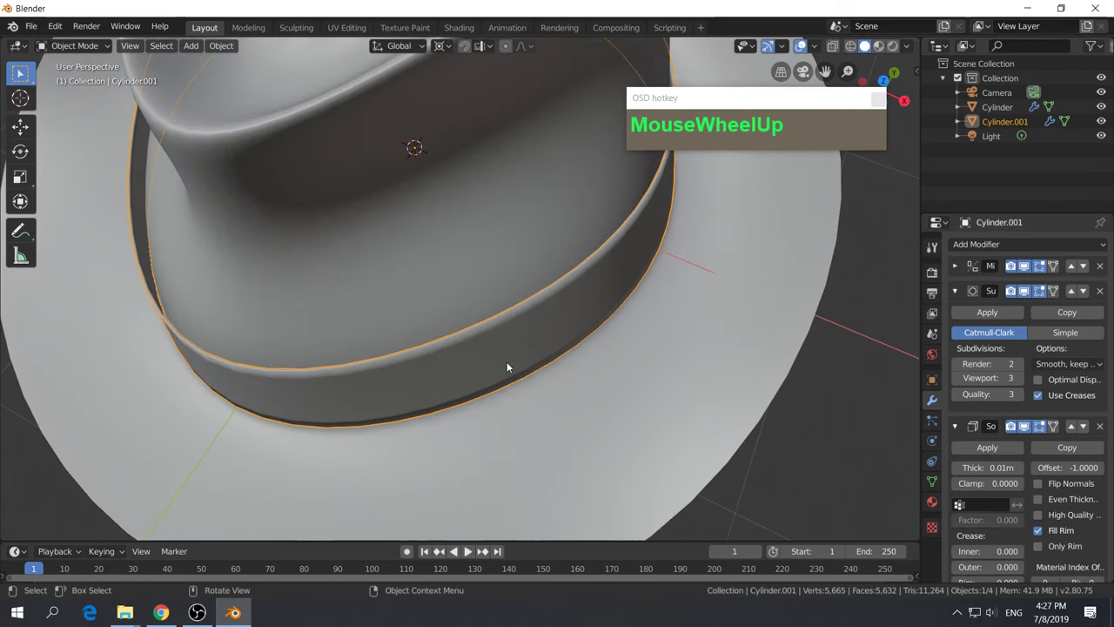
pyautogui.click(999, 468)
pyautogui.moveTo(999, 468); pyautogui.dragTo(1019, 468)
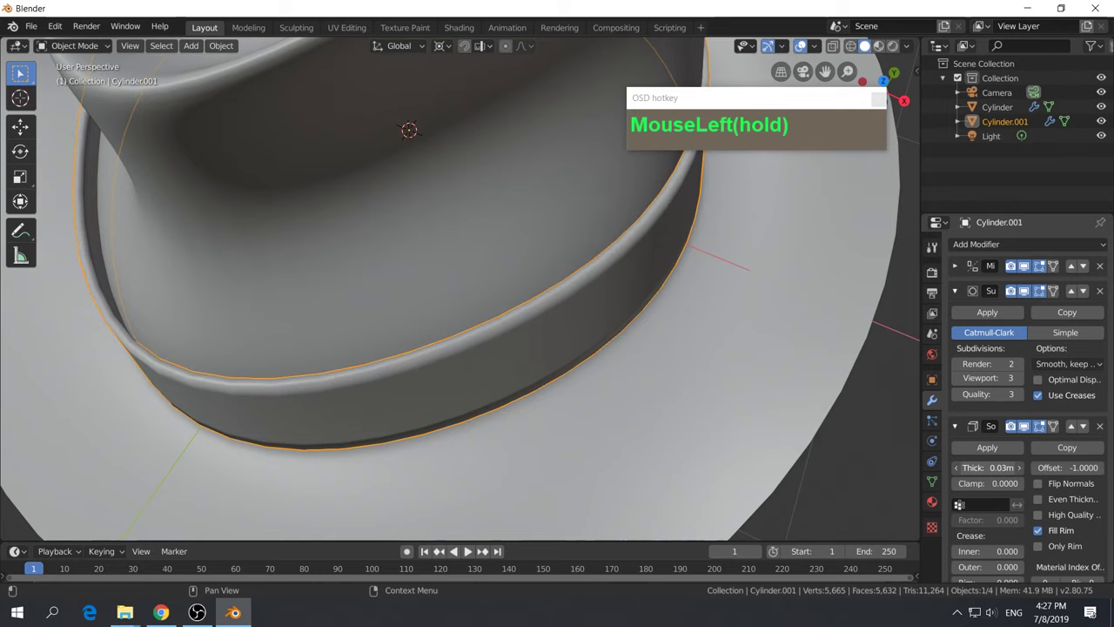
# Add a Solidify modifier to the main hat object and set its thickness to 0.02 m
pyautogui.scroll(-4, 652, 387)
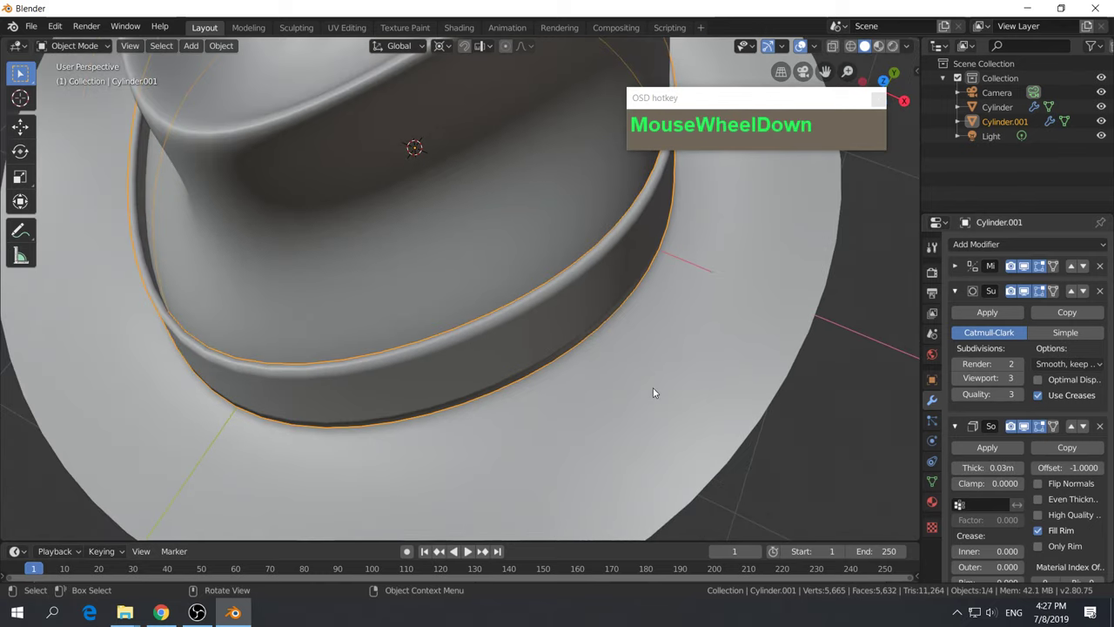
pyautogui.moveTo(653, 387); pyautogui.dragTo(656, 347, button='middle')
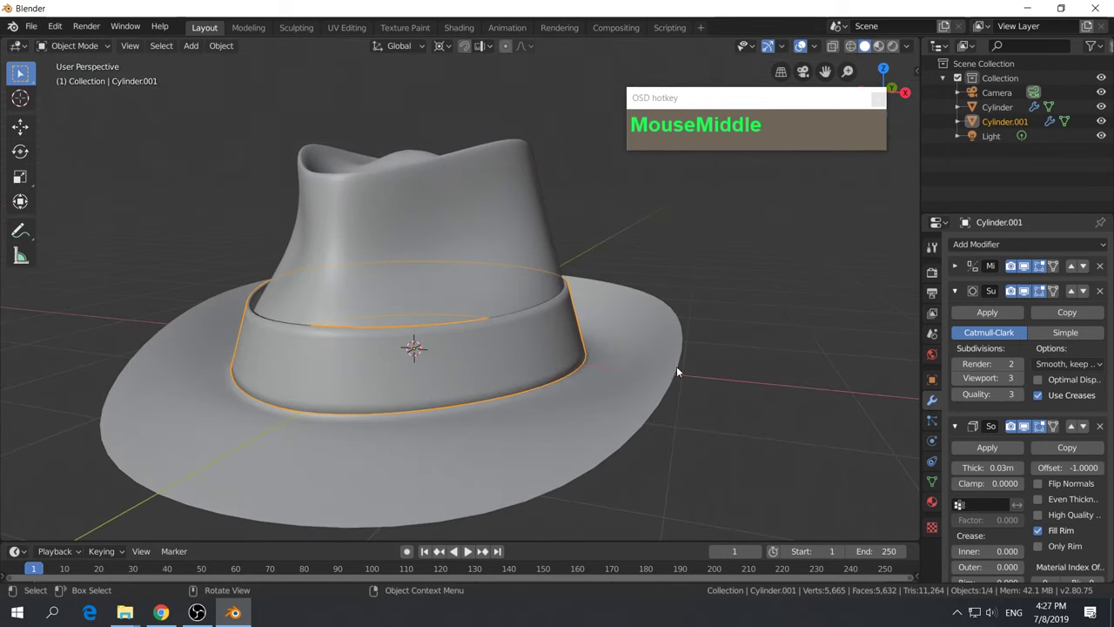
pyautogui.click(636, 380)
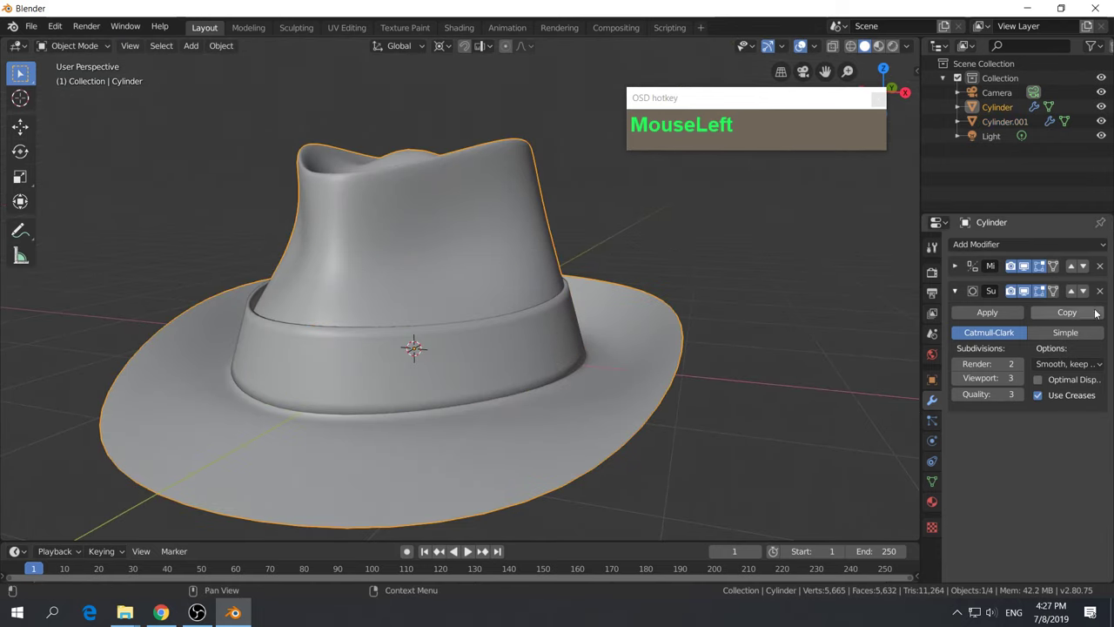
pyautogui.click(991, 245)
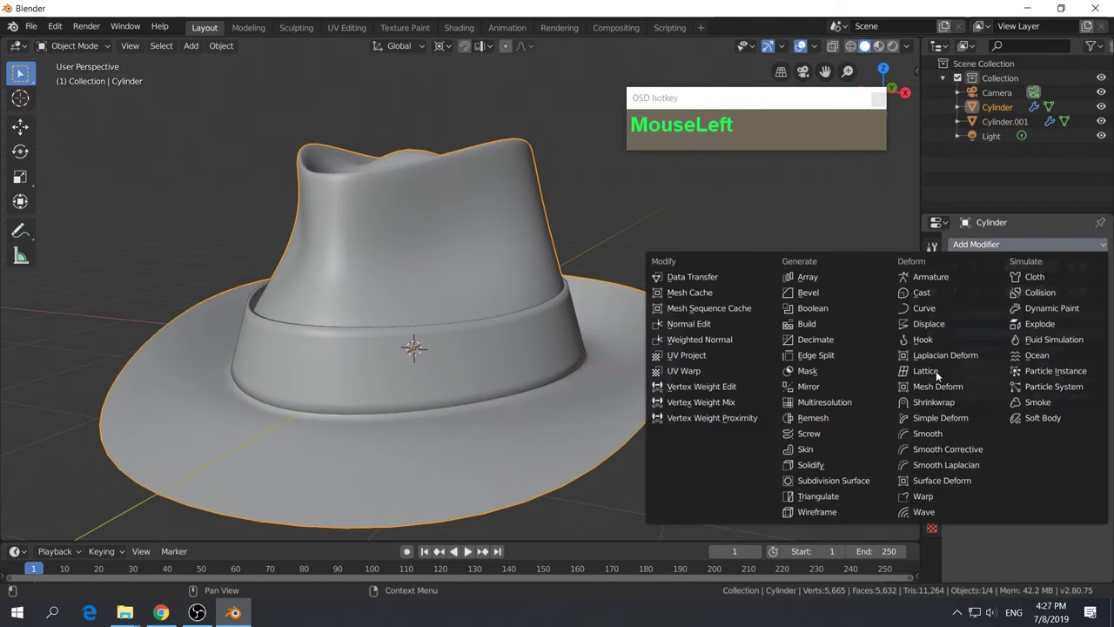
pyautogui.click(837, 465)
pyautogui.moveTo(761, 422); pyautogui.dragTo(767, 379, button='middle')
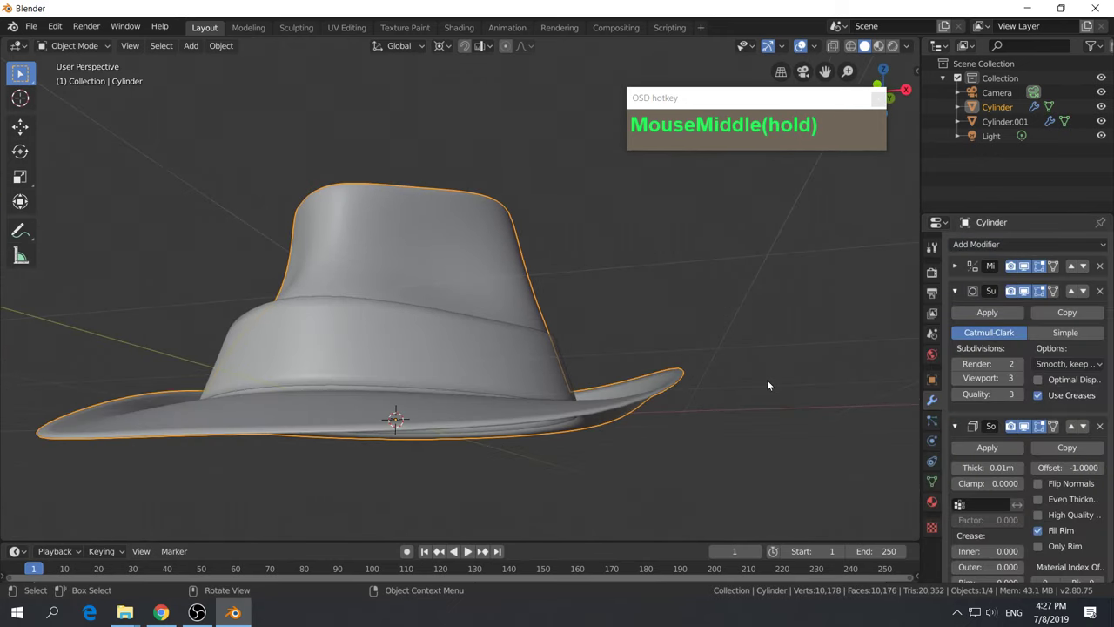
pyautogui.moveTo(765, 420); pyautogui.dragTo(741, 427, button='middle')
pyautogui.scroll(3, 741, 427)
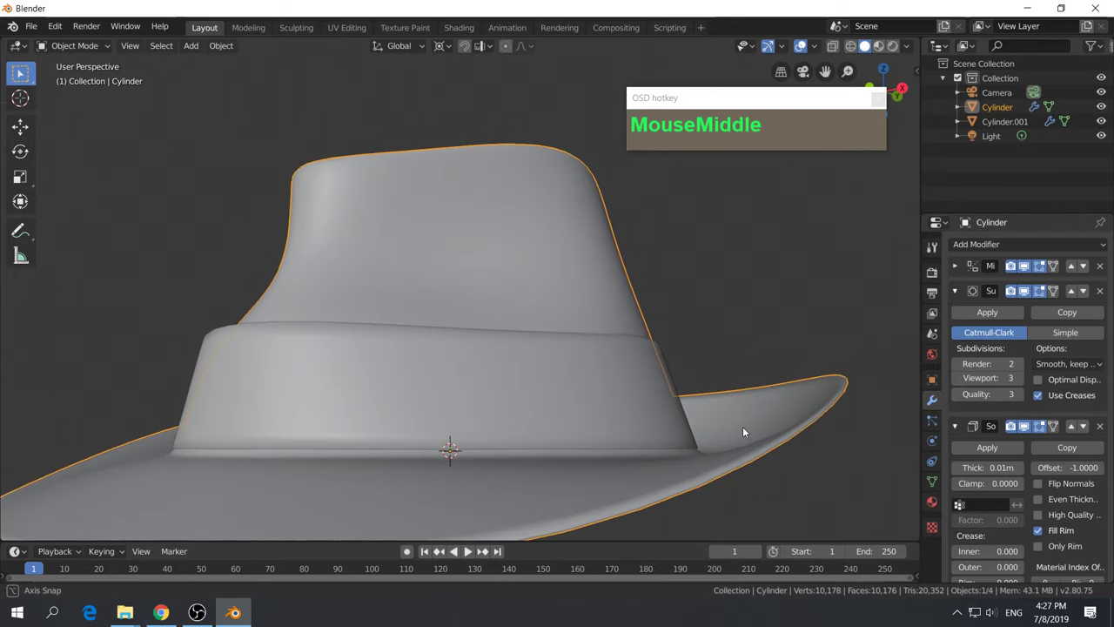
pyautogui.scroll(-1, 1035, 483)
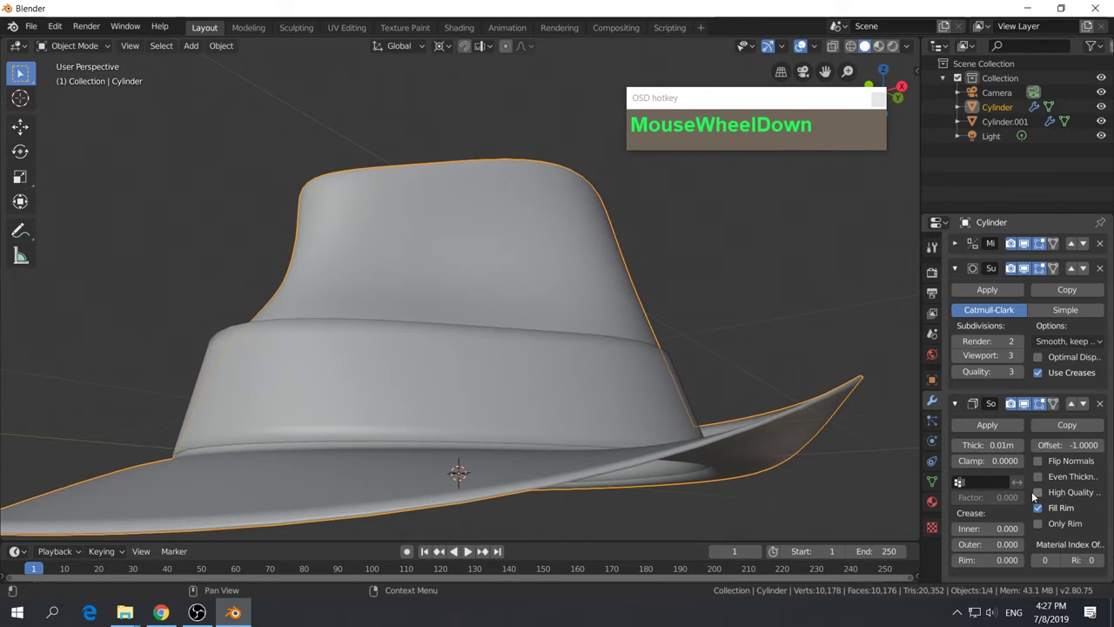
pyautogui.click(1018, 445)
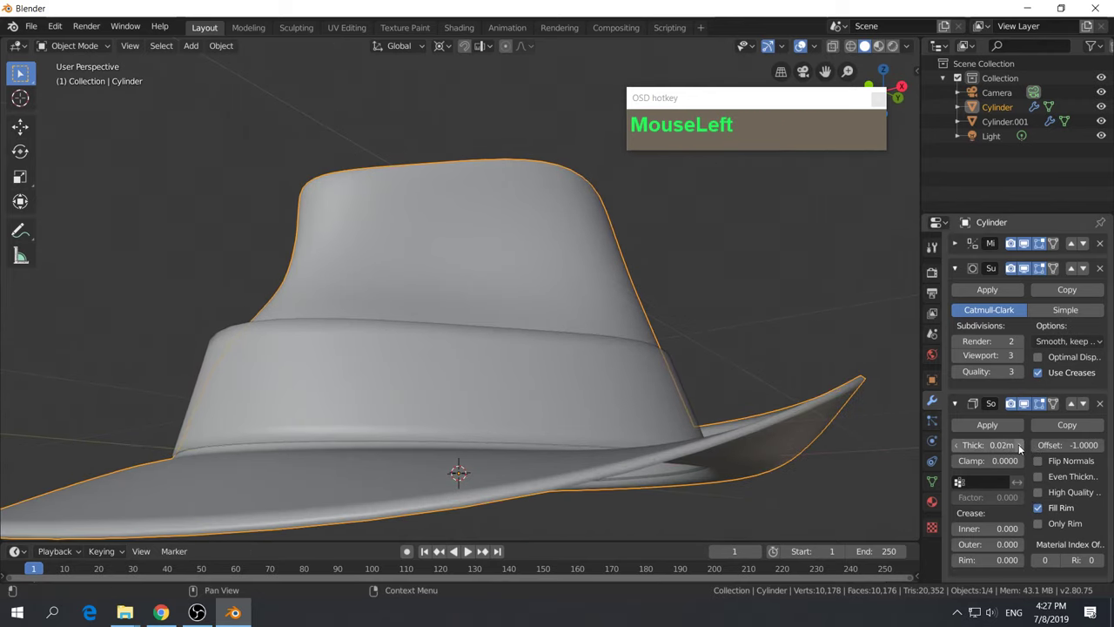
# Create a new material on the main hat object and set its base color to golden yellow
pyautogui.moveTo(566, 411); pyautogui.dragTo(703, 393, button='middle')
pyautogui.press('Tab')
pyautogui.press('Tab')
pyautogui.keyDown('shift'); pyautogui.moveTo(595, 388); pyautogui.dragTo(618, 387, button='middle'); pyautogui.keyUp('shift')
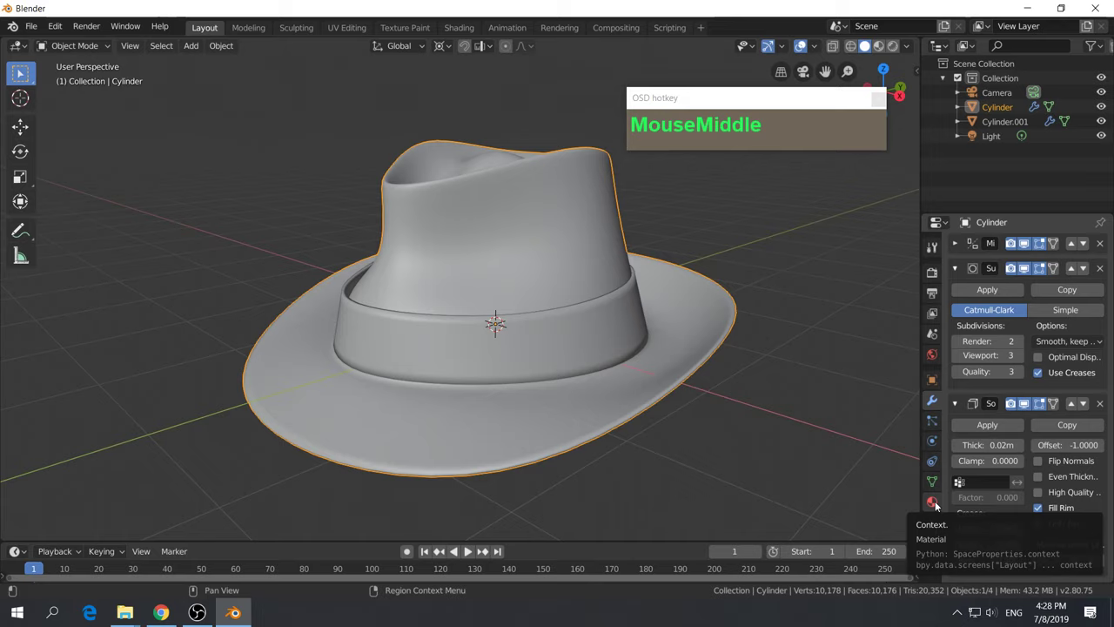
pyautogui.click(932, 502)
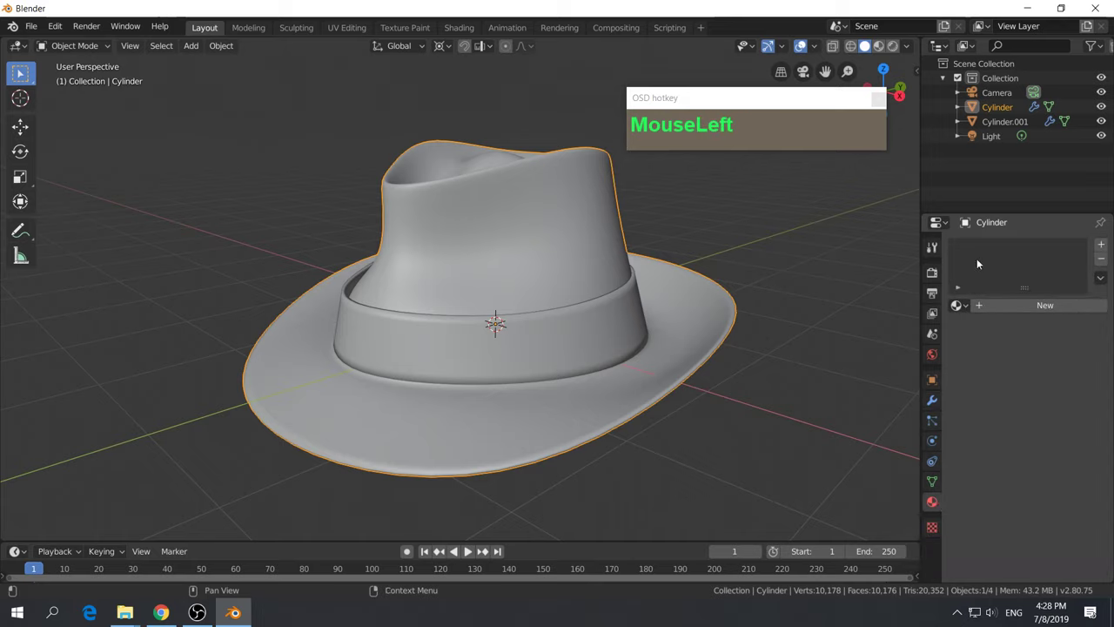
pyautogui.click(1053, 304)
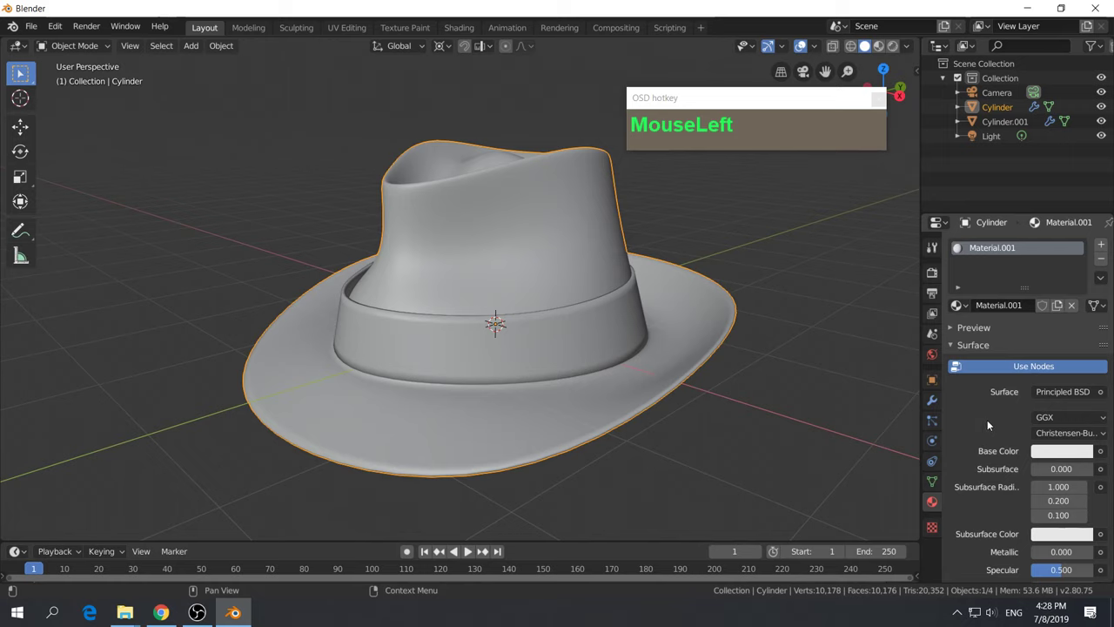
pyautogui.scroll(-2, 985, 419)
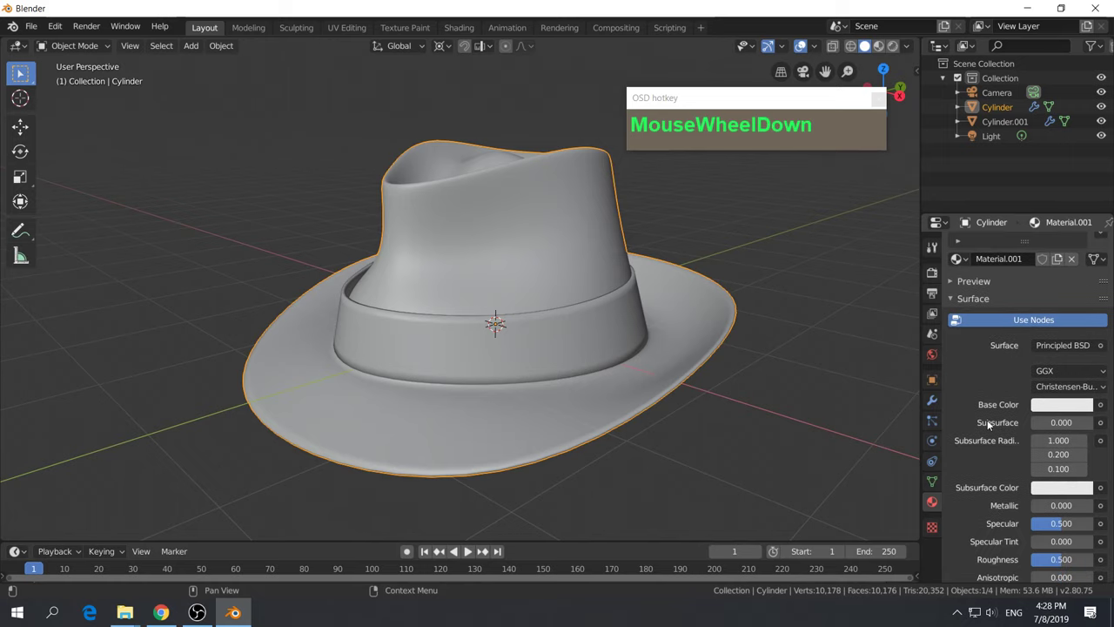
pyautogui.click(1061, 406)
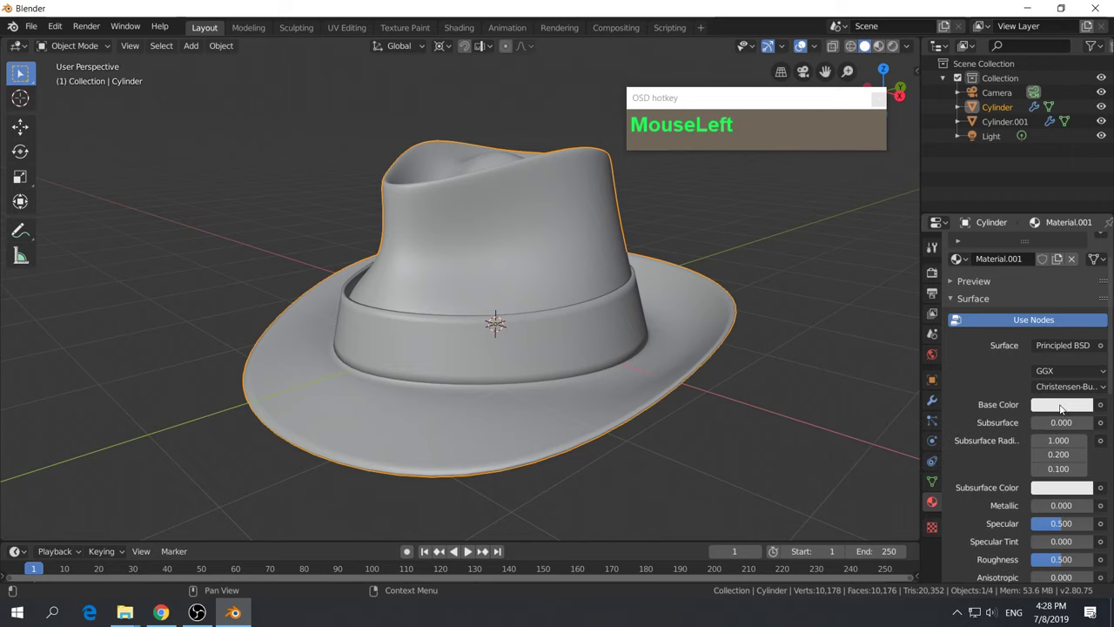
pyautogui.moveTo(1016, 259); pyautogui.dragTo(992, 288)
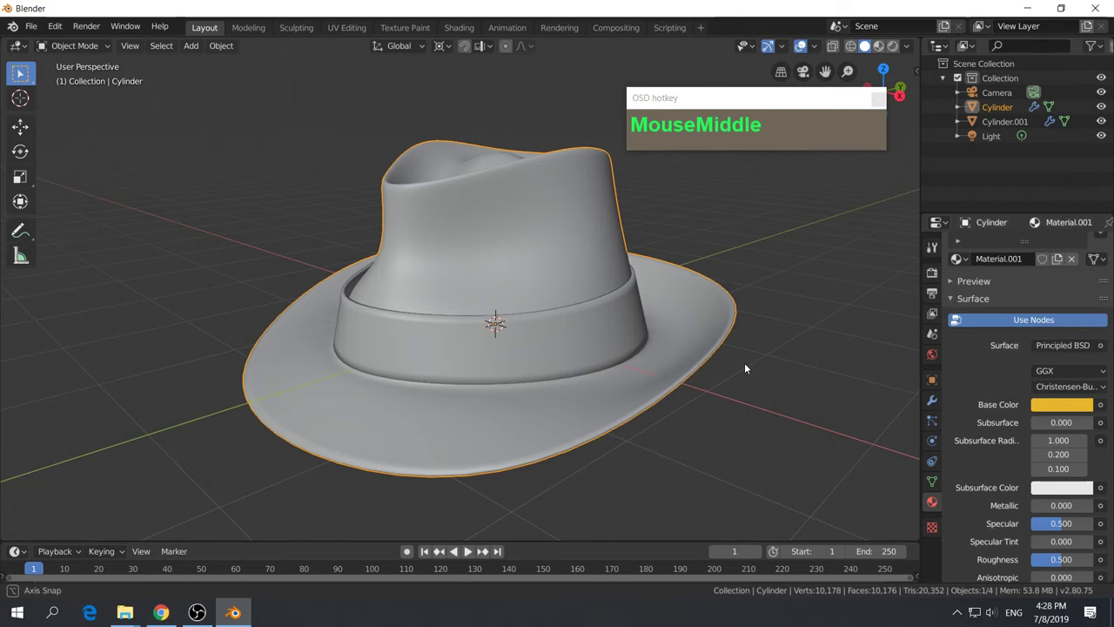
# Switch the viewport shading to Look Dev, comparing it with Solid shading
pyautogui.moveTo(744, 362); pyautogui.dragTo(873, 402, button='middle')
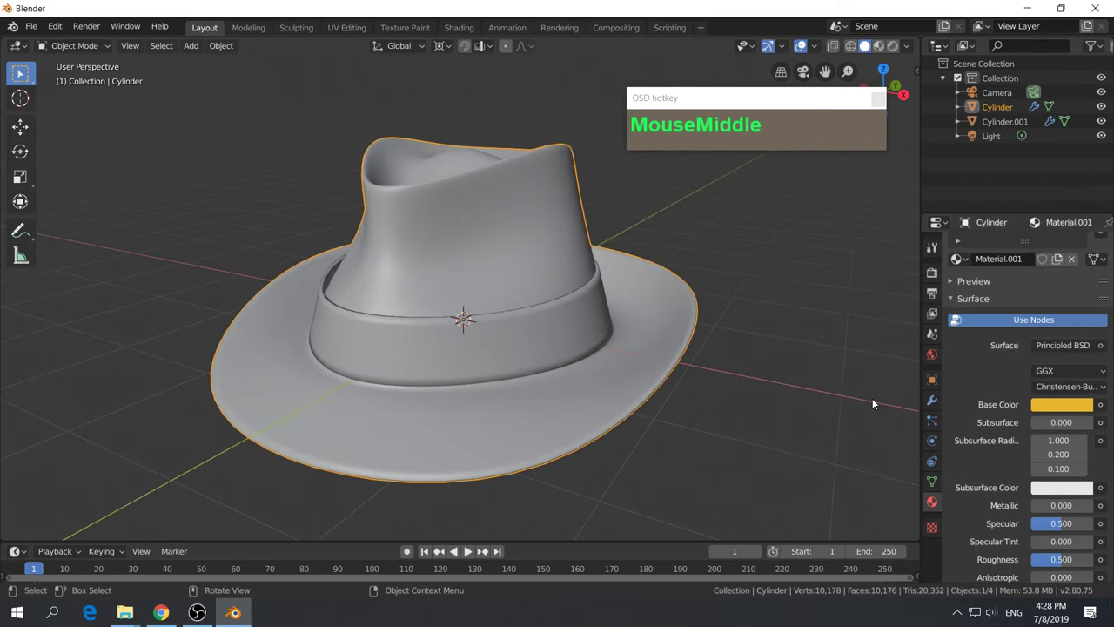
pyautogui.moveTo(716, 375); pyautogui.dragTo(681, 411, button='middle')
pyautogui.press('z')
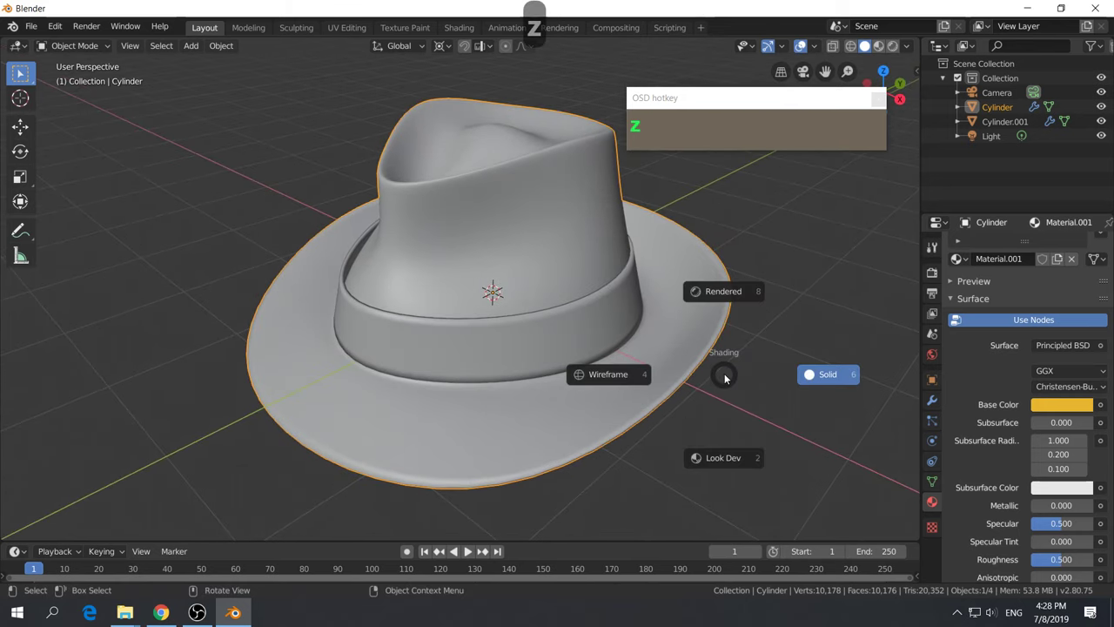
pyautogui.click(726, 454)
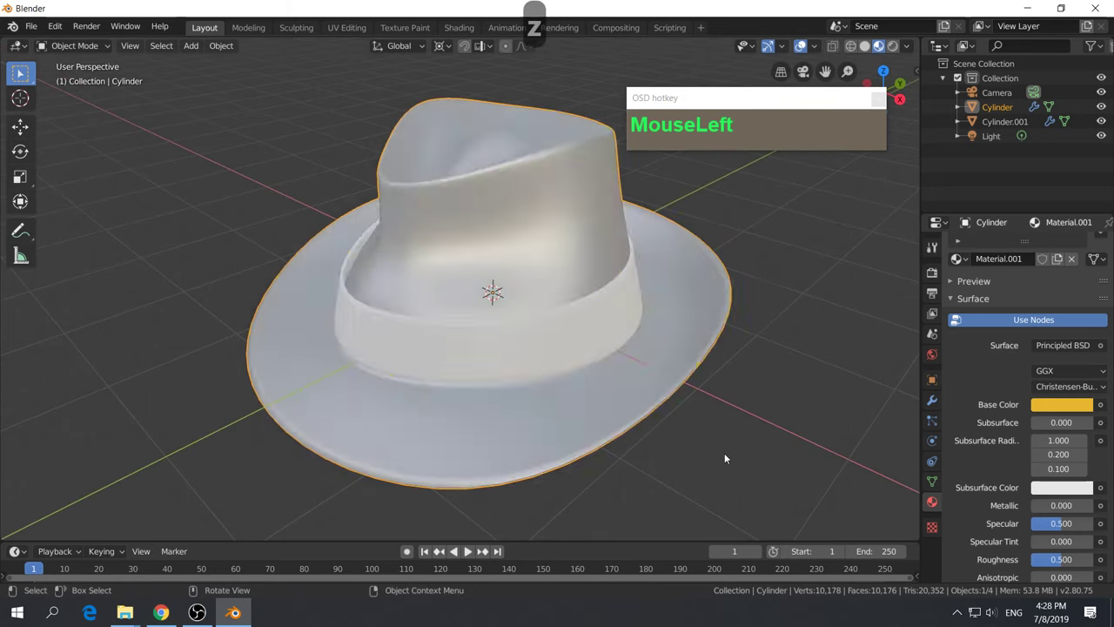
pyautogui.press('z')
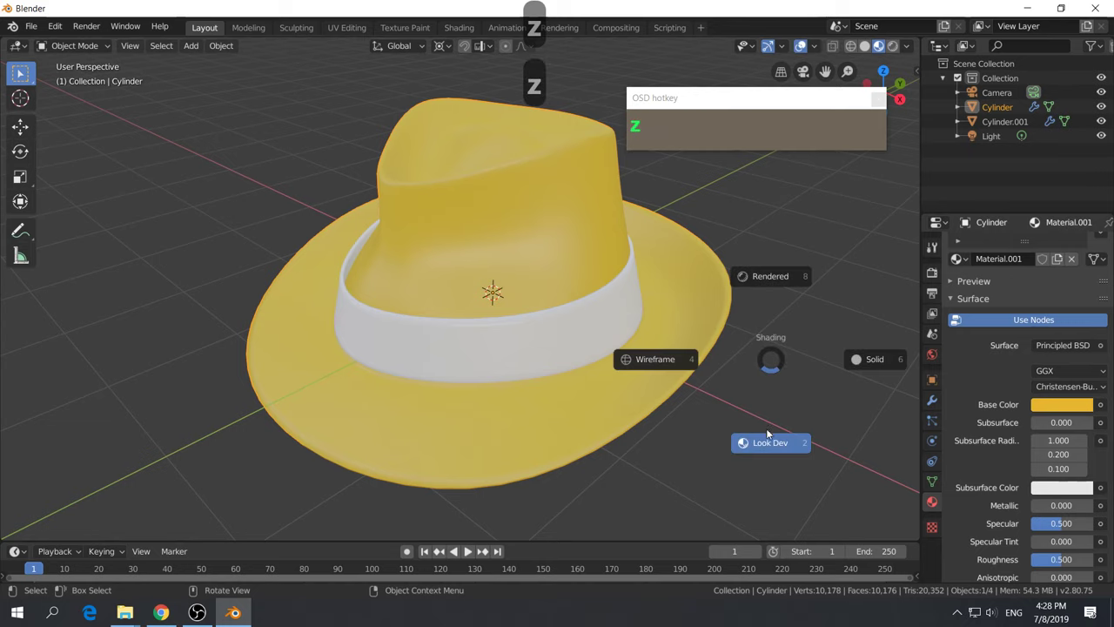
pyautogui.click(859, 358)
pyautogui.press('z')
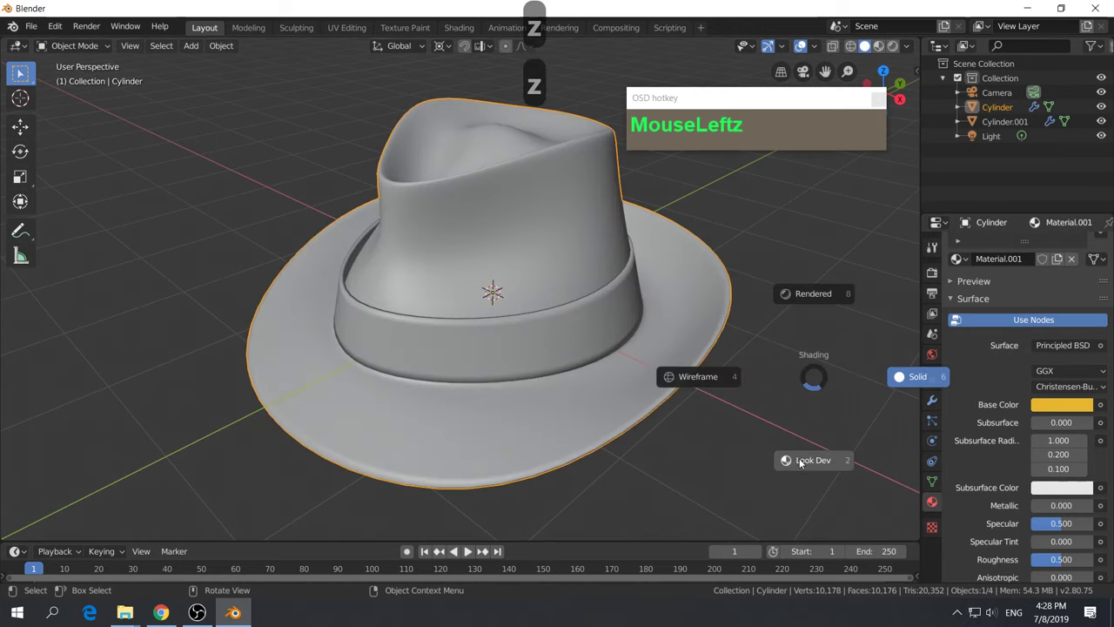
pyautogui.click(800, 458)
pyautogui.moveTo(800, 458)
pyautogui.mouseDown(button='middle')
pyautogui.moveTo(793, 406)
pyautogui.moveTo(829, 376)
pyautogui.moveTo(721, 361)
pyautogui.moveTo(728, 308)
pyautogui.moveTo(731, 422)
pyautogui.moveTo(649, 415)
pyautogui.moveTo(679, 375)
pyautogui.moveTo(683, 397)
pyautogui.mouseUp(button='middle')
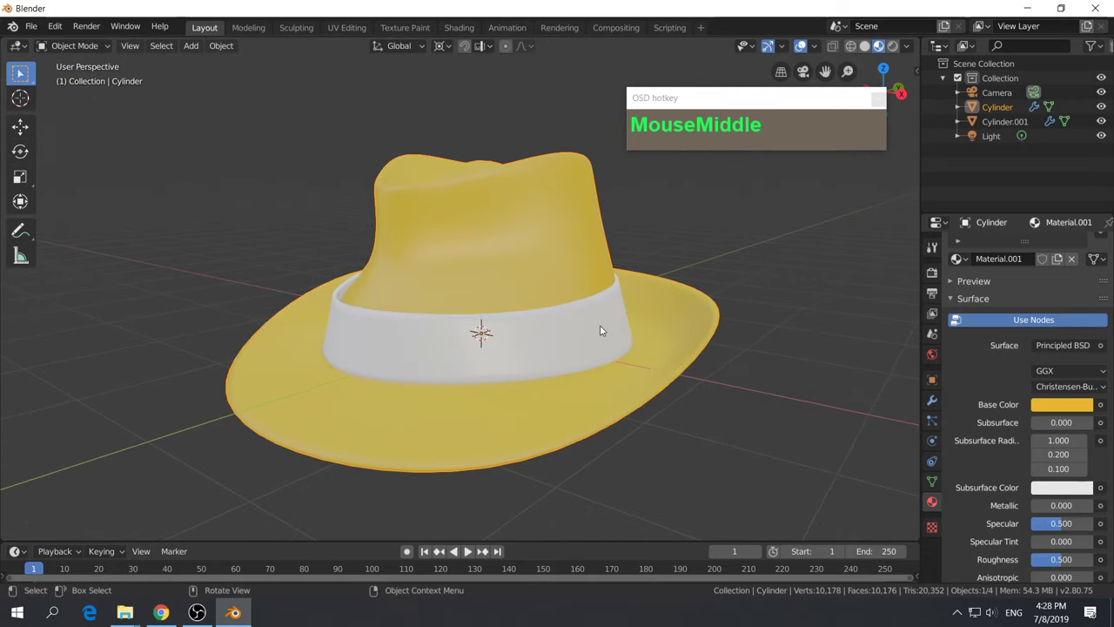
# Assign the existing Material.001 to the hat band object
pyautogui.click(588, 320)
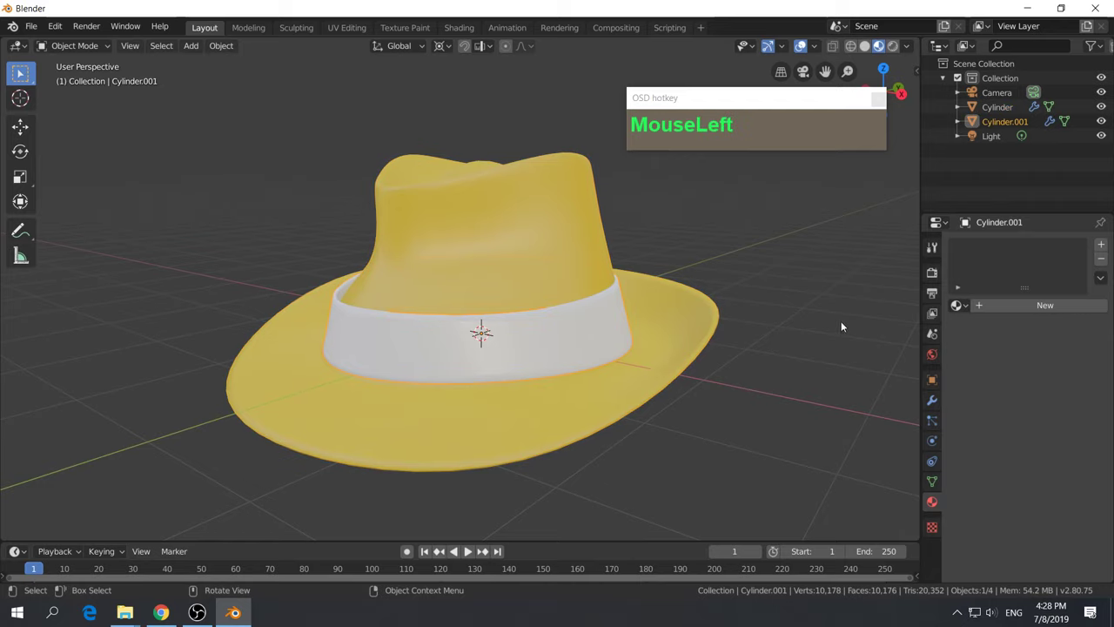
pyautogui.click(958, 305)
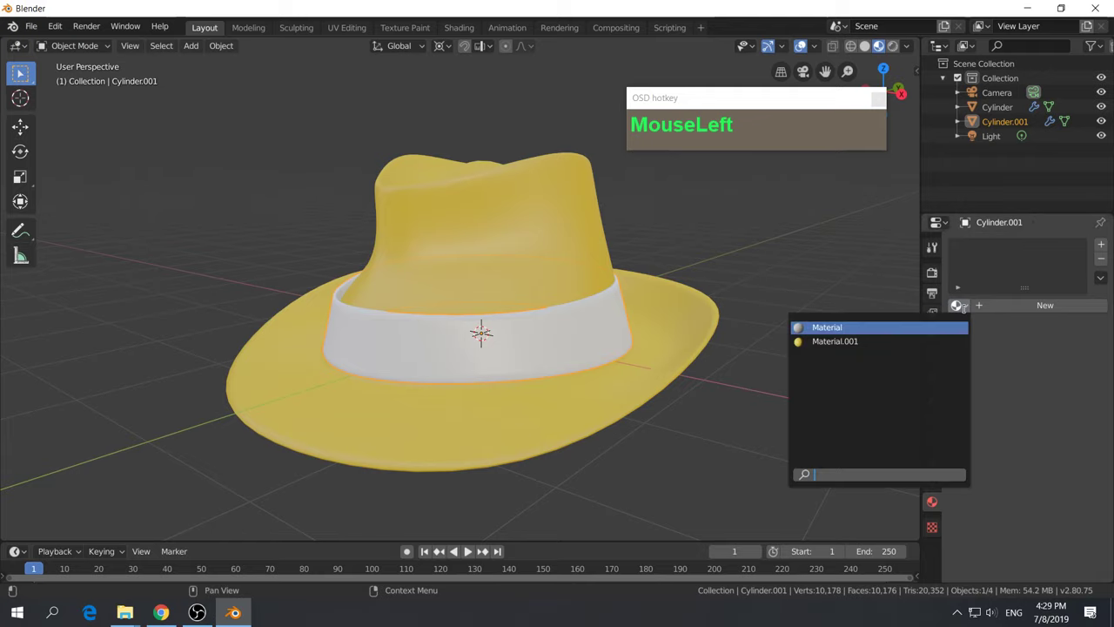
pyautogui.moveTo(964, 306); pyautogui.dragTo(861, 327)
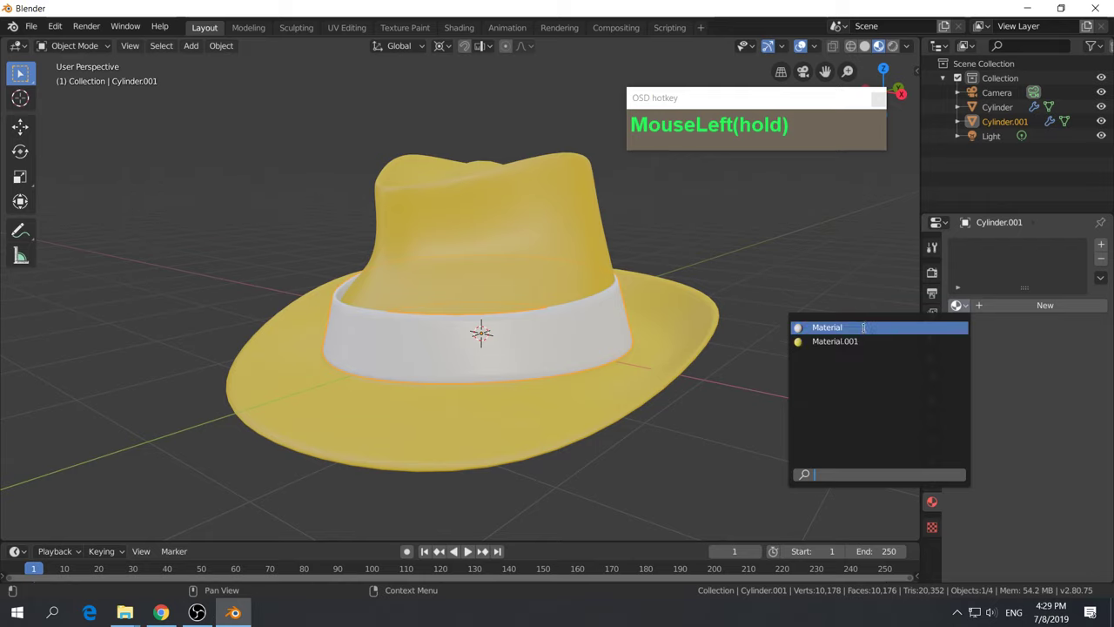
pyautogui.moveTo(866, 325); pyautogui.dragTo(867, 340)
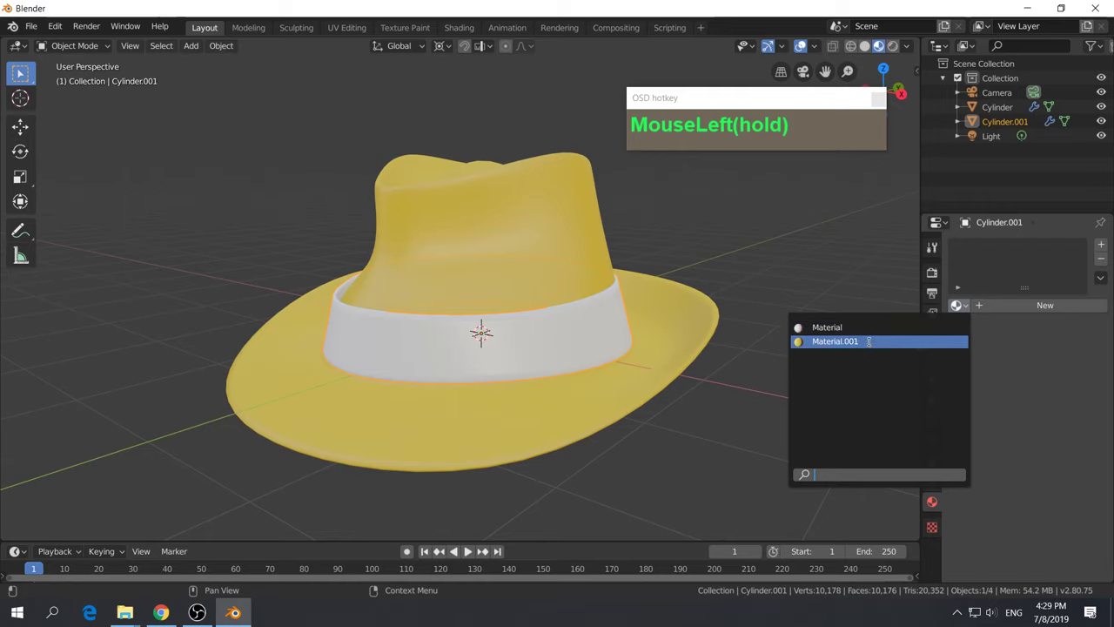
pyautogui.moveTo(868, 341); pyautogui.dragTo(870, 341)
pyautogui.moveTo(510, 354)
pyautogui.mouseDown(button='middle')
pyautogui.moveTo(526, 453)
pyautogui.moveTo(528, 359)
pyautogui.mouseUp(button='middle')
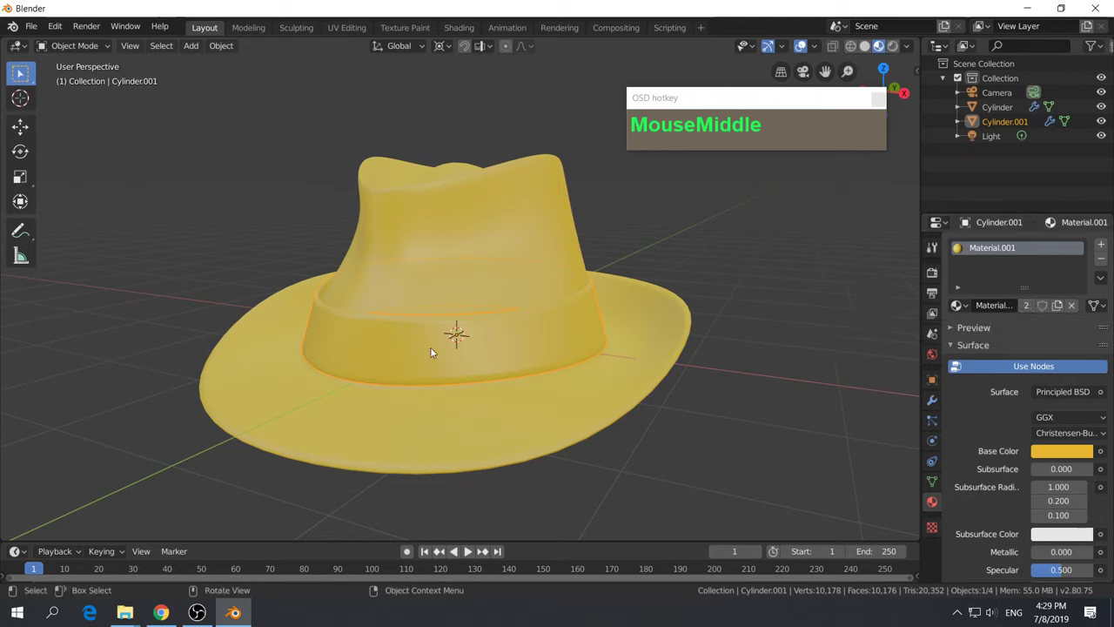
# Make the band's shared material a single-user copy and set its base color to bright red
pyautogui.click(1026, 307)
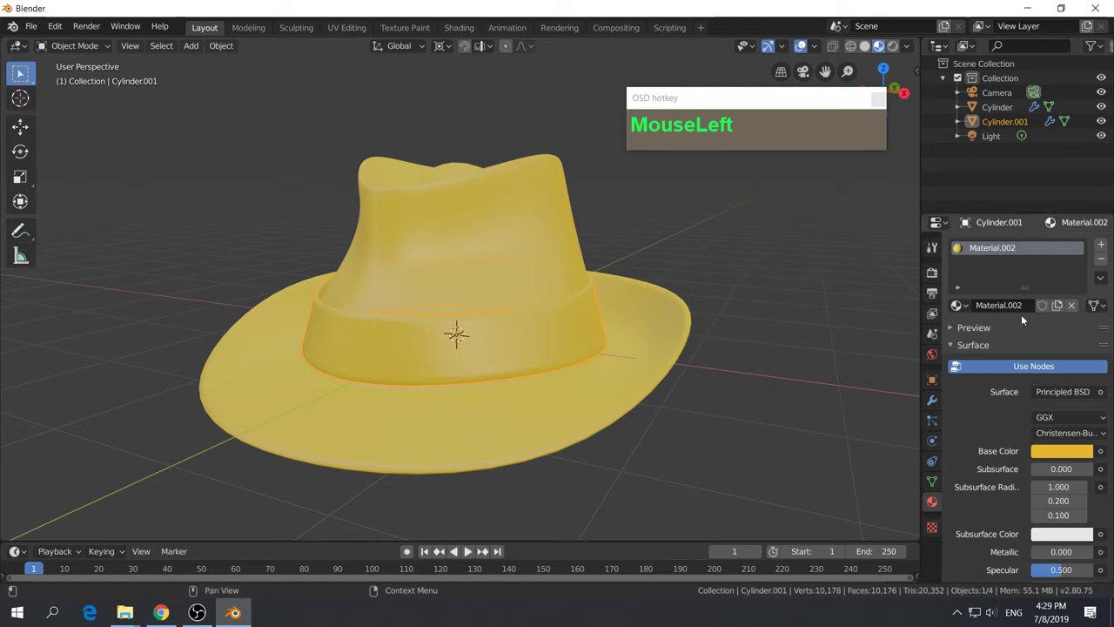
pyautogui.click(1055, 454)
pyautogui.moveTo(1020, 333); pyautogui.dragTo(1023, 342)
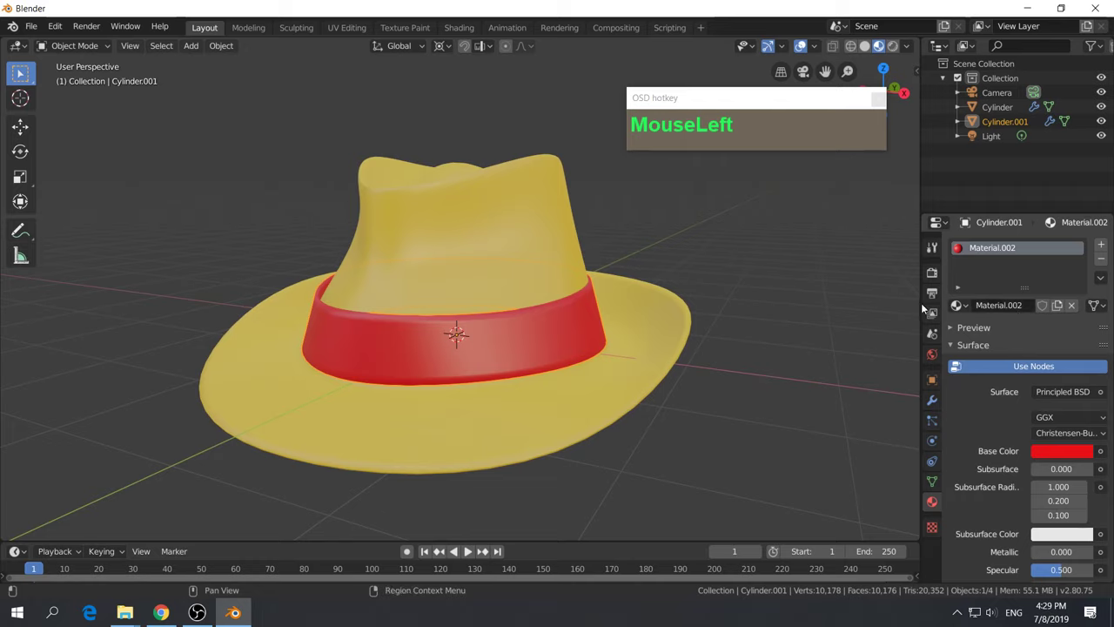
# Shift the band material's base color toward orange and darken it to a deep brown
pyautogui.click(1044, 450)
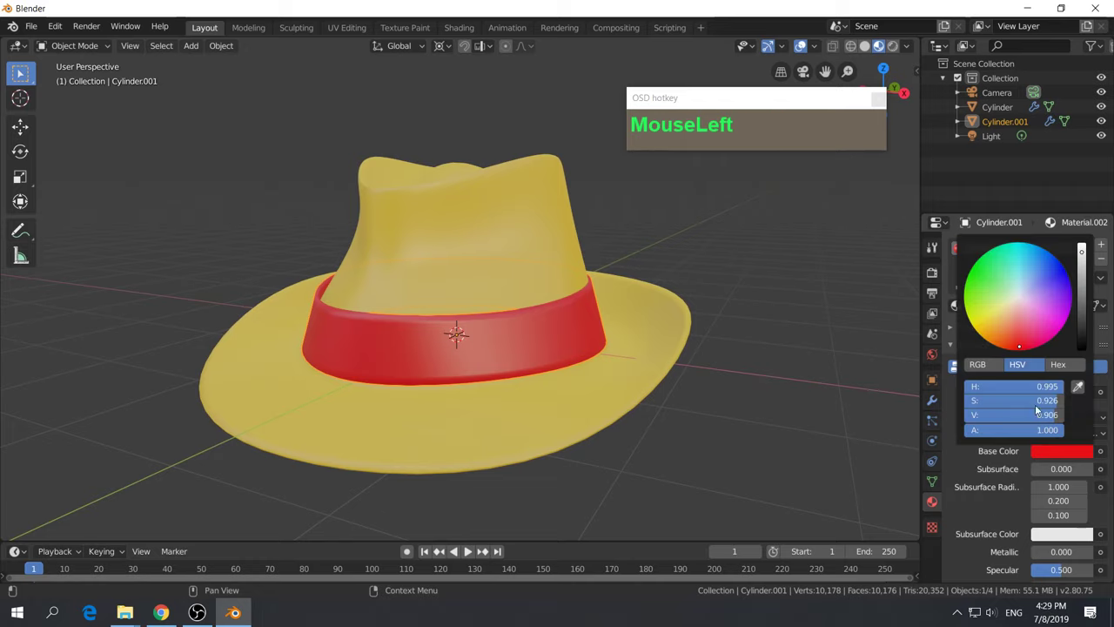
pyautogui.moveTo(1018, 300); pyautogui.dragTo(1004, 344)
pyautogui.click(1080, 287)
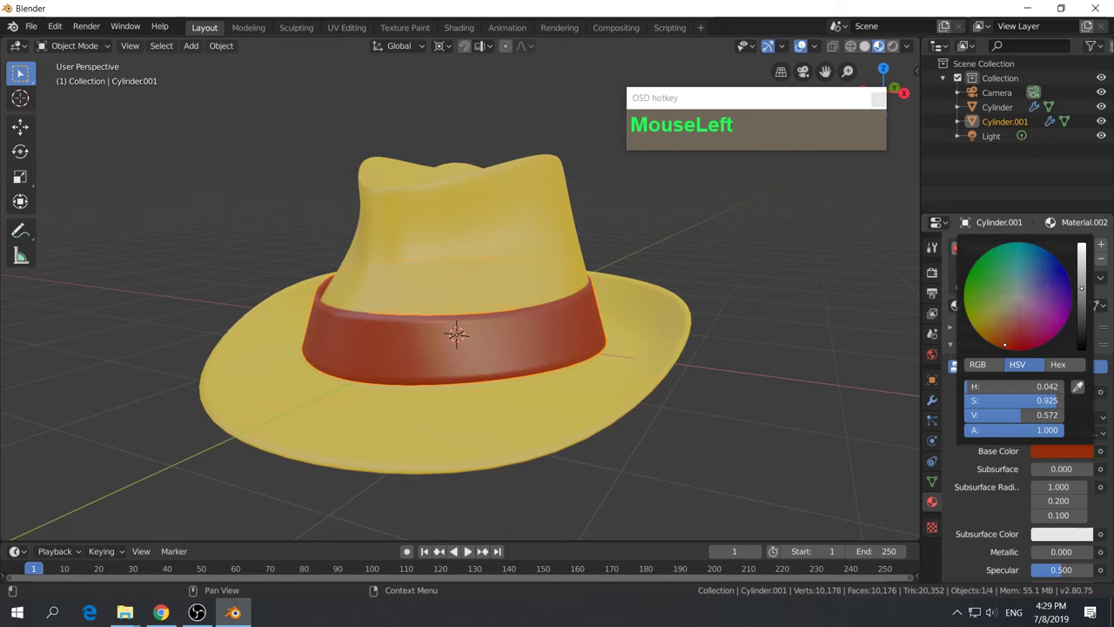
pyautogui.moveTo(1081, 287); pyautogui.dragTo(1003, 315)
# Set the base color of the main hat object's material to a light tan
pyautogui.click(664, 348)
pyautogui.click(1070, 452)
pyautogui.click(718, 346)
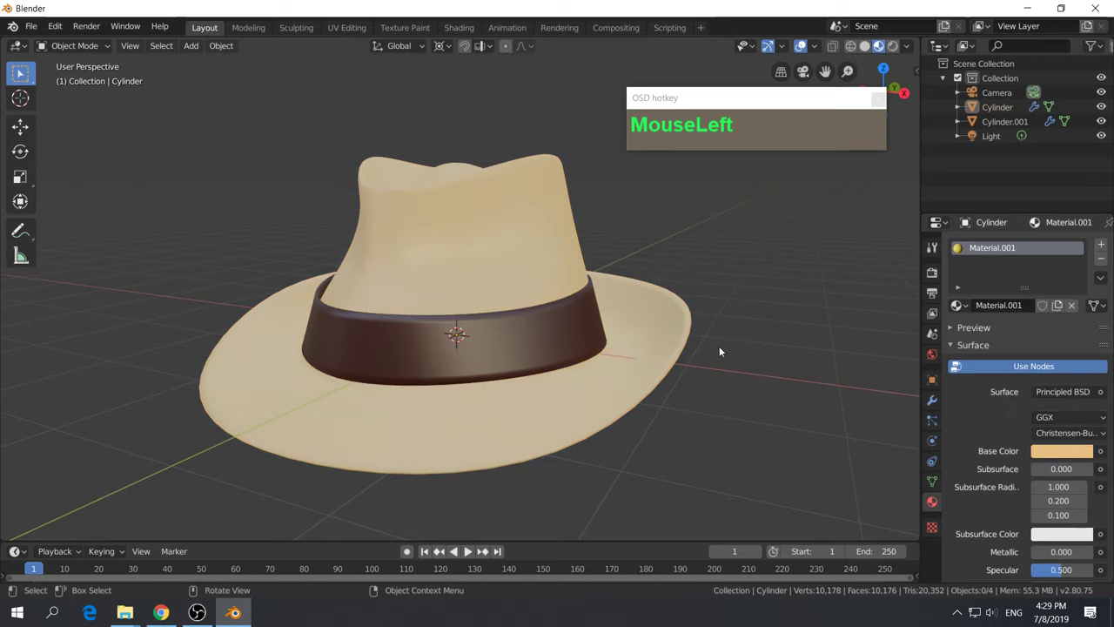
# Select the main hat object and review the settings of its Mirror, Subdivision Surface and Solidify modifiers
pyautogui.moveTo(719, 346); pyautogui.dragTo(426, 384, button='middle')
pyautogui.scroll(-3, 501, 379)
pyautogui.click(538, 389)
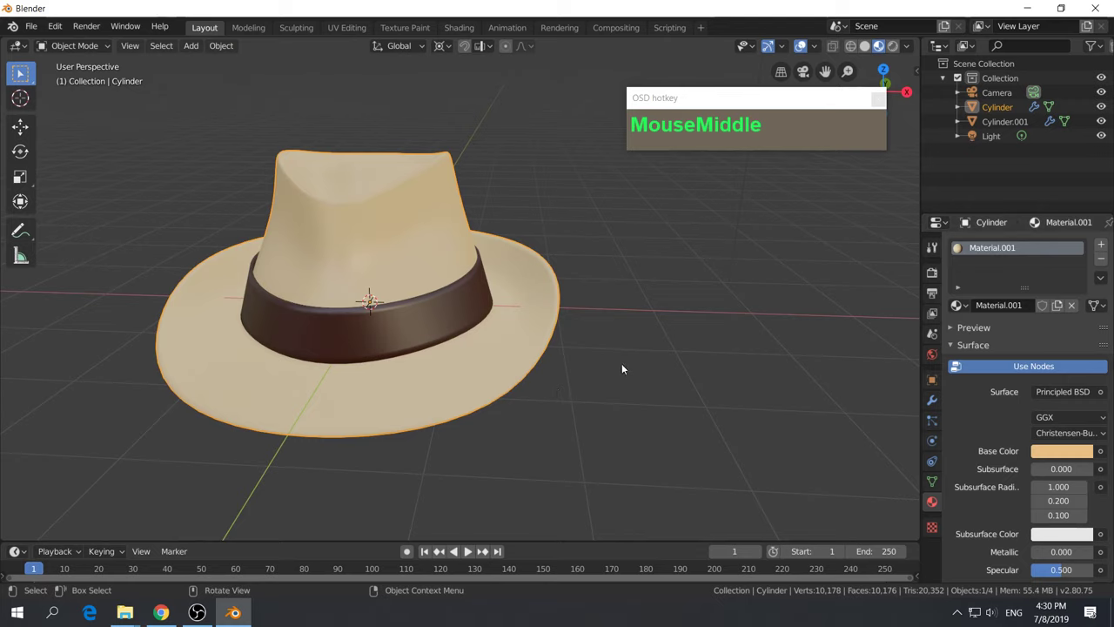
pyautogui.moveTo(621, 363); pyautogui.dragTo(593, 390, button='middle')
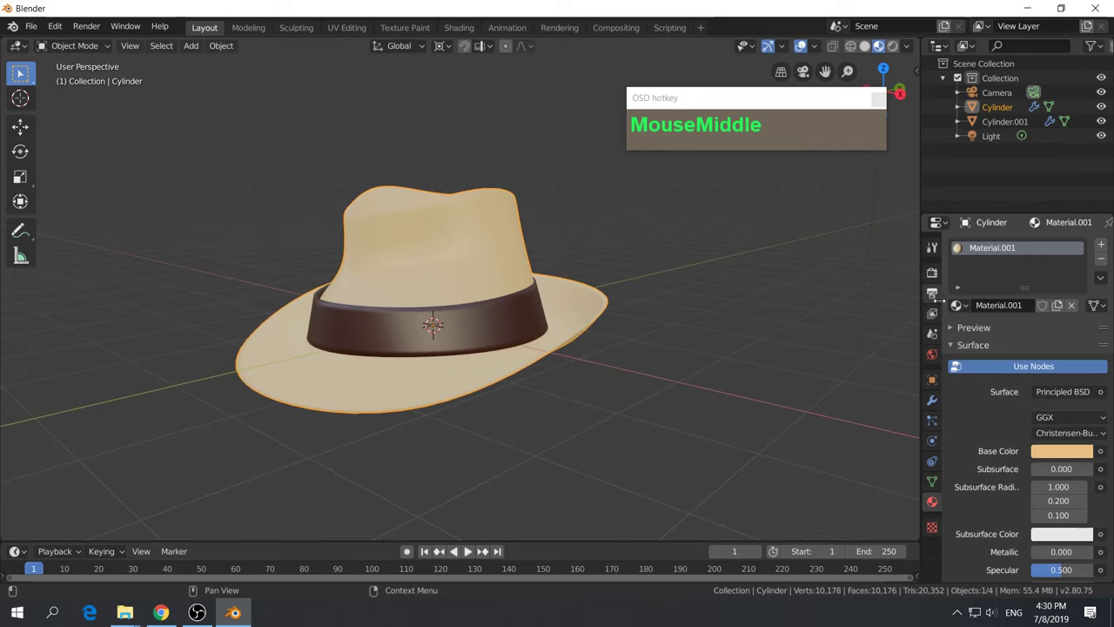
pyautogui.click(932, 400)
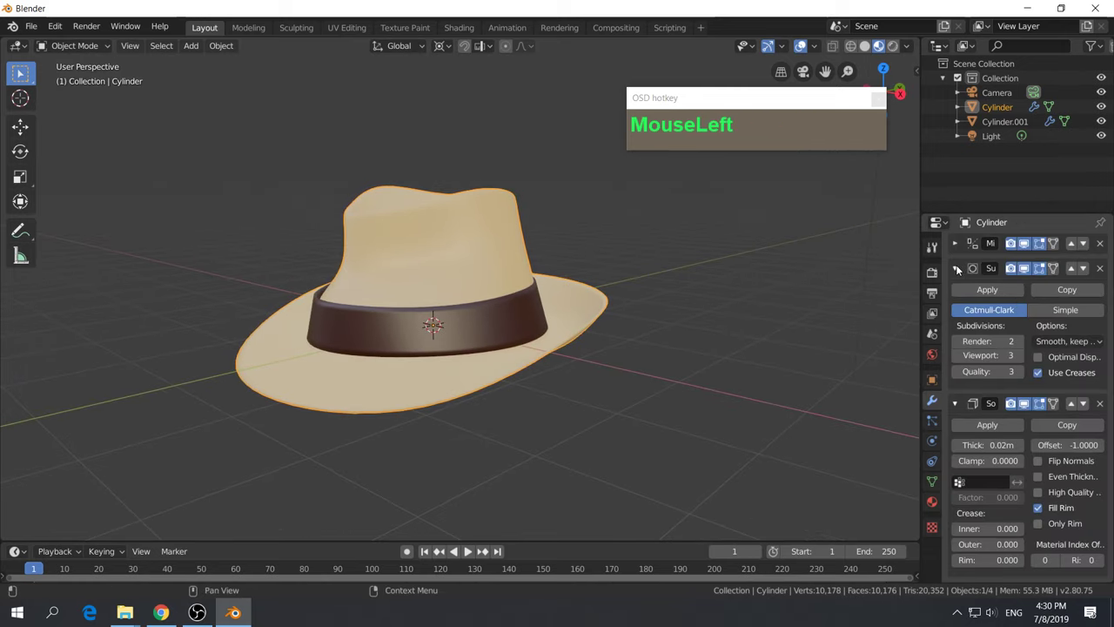
pyautogui.click(956, 268)
pyautogui.click(955, 267)
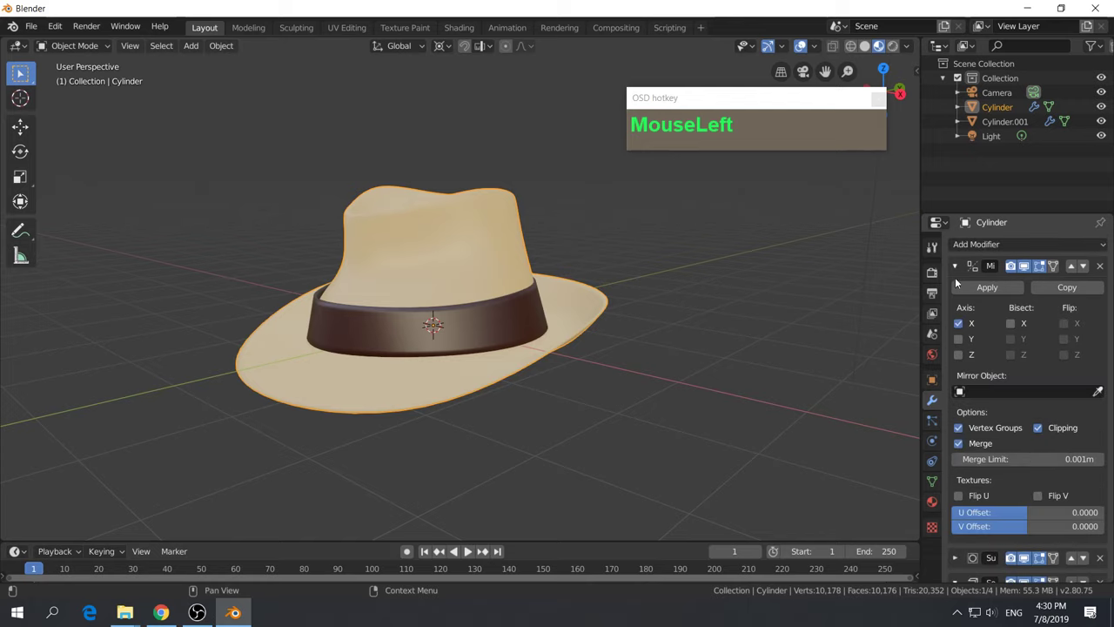
pyautogui.scroll(-2, 966, 498)
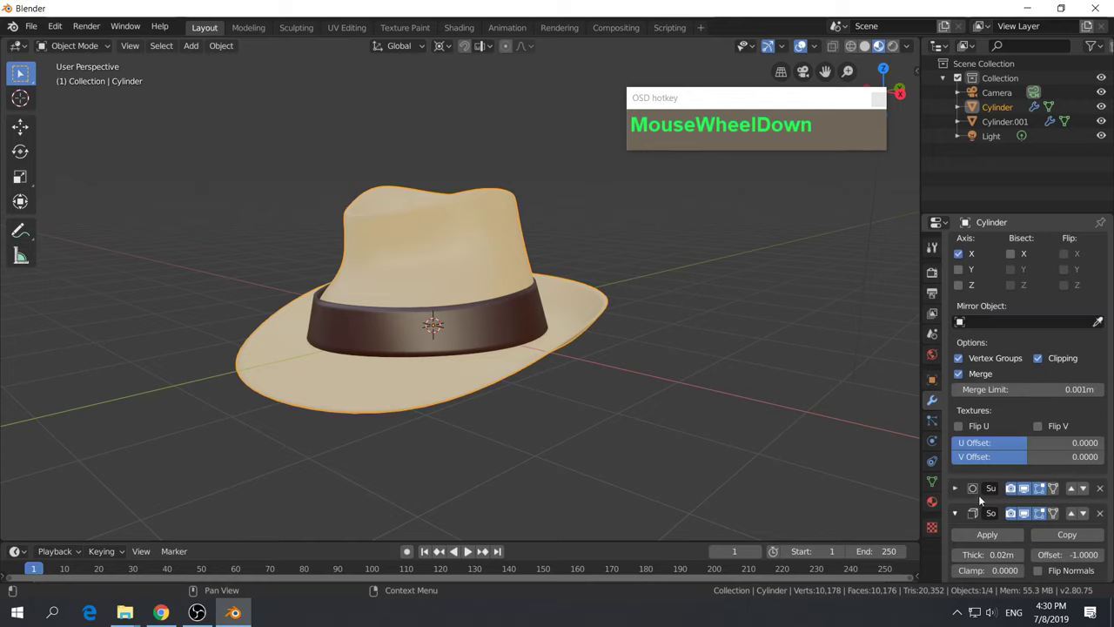
pyautogui.click(956, 488)
pyautogui.scroll(-2, 1001, 459)
pyautogui.scroll(4, 1006, 467)
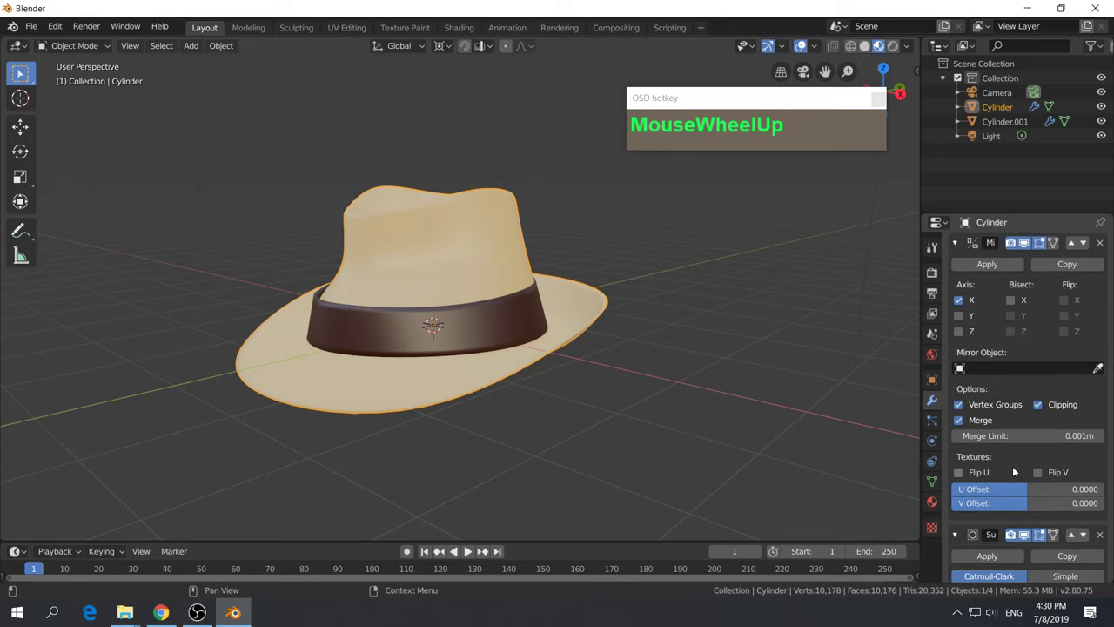
pyautogui.scroll(-1, 983, 294)
pyautogui.scroll(-4, 983, 478)
# Examine the hat from several angles and inspect its low-poly cage in Edit Mode
pyautogui.scroll(3, 585, 379)
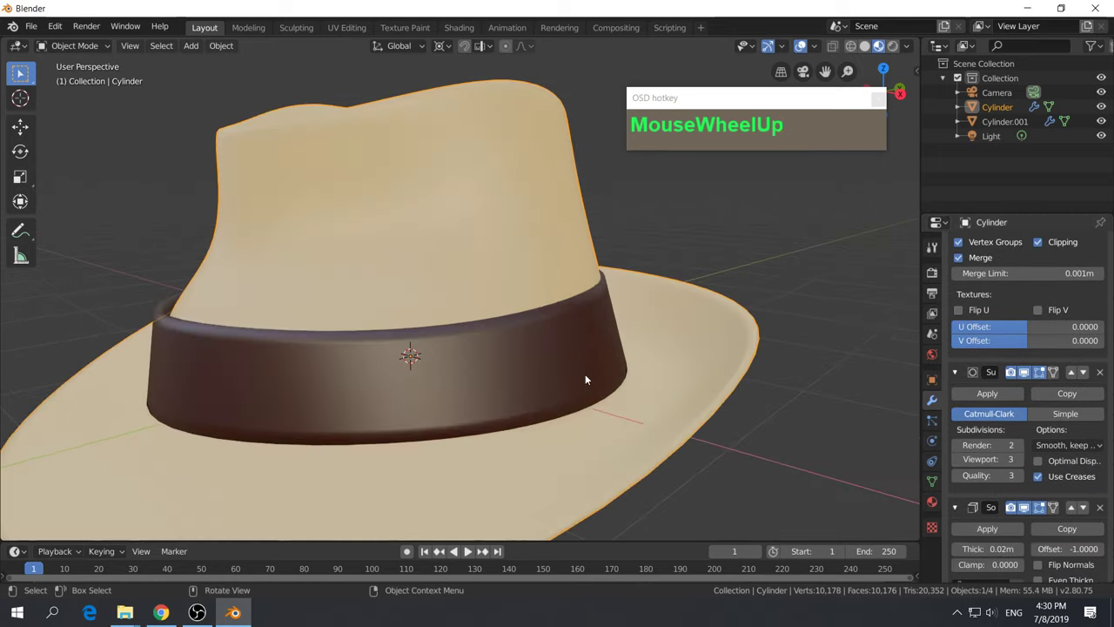
pyautogui.scroll(-3, 588, 384)
pyautogui.moveTo(592, 391); pyautogui.dragTo(624, 324, button='middle')
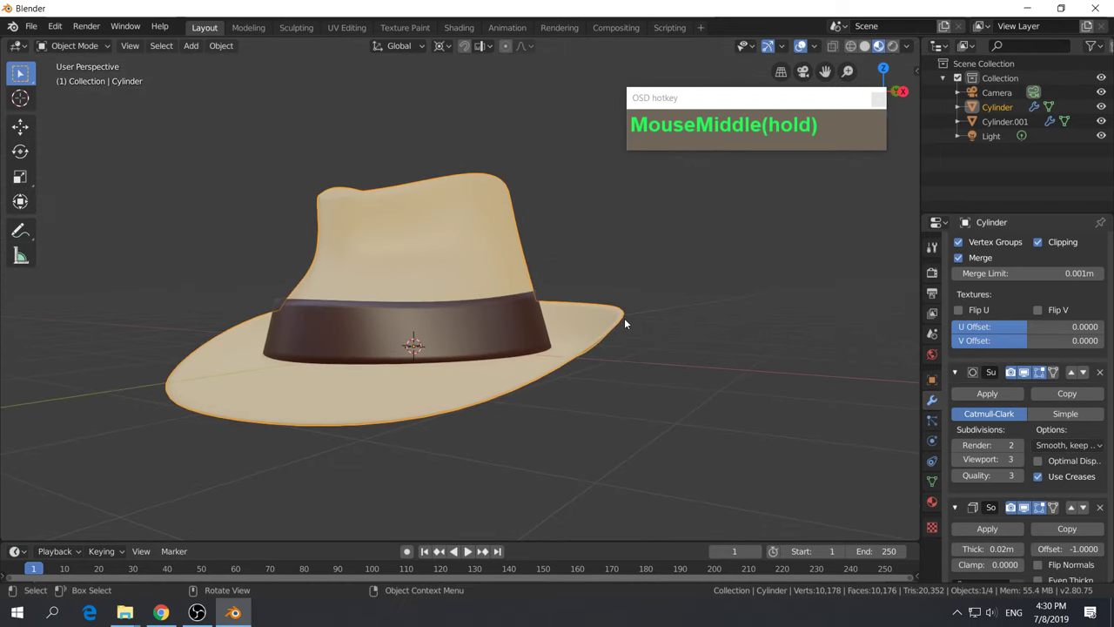
pyautogui.press('Tab')
pyautogui.moveTo(594, 395); pyautogui.dragTo(569, 423, button='middle')
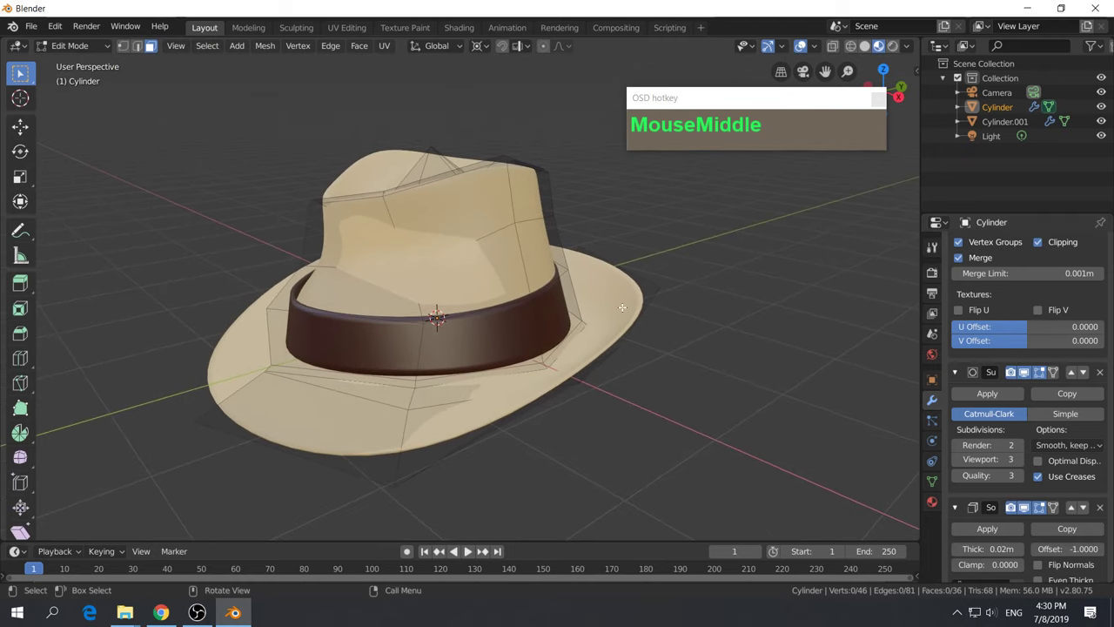
pyautogui.scroll(-2, 181, 136)
# Save the scene as FedoraHat2.blend in the Downloads folder
pyautogui.click(31, 28)
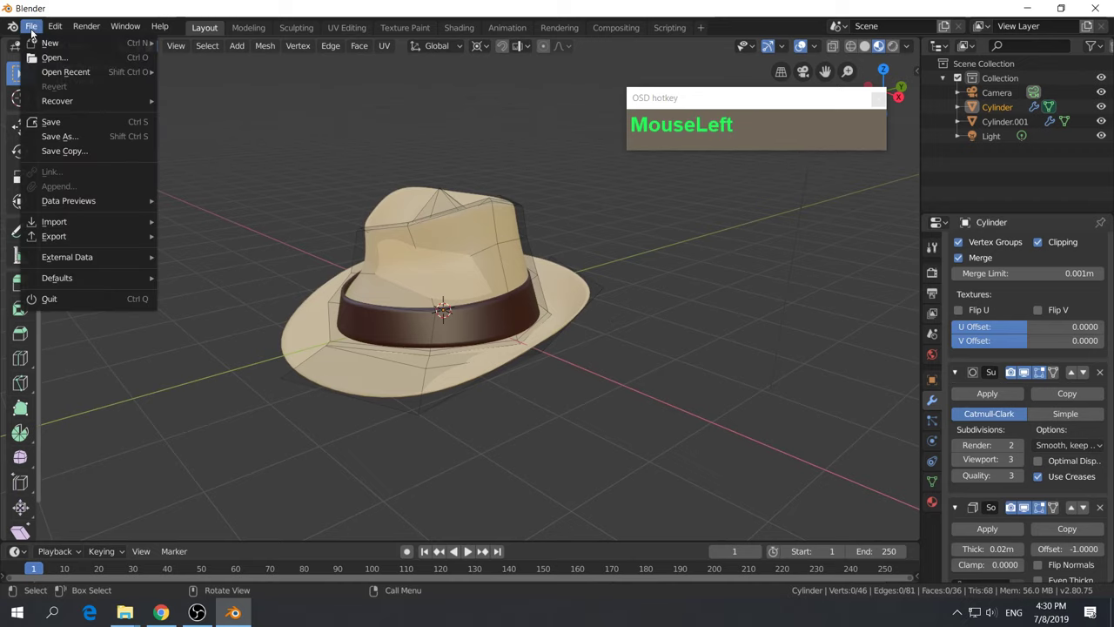
pyautogui.click(57, 136)
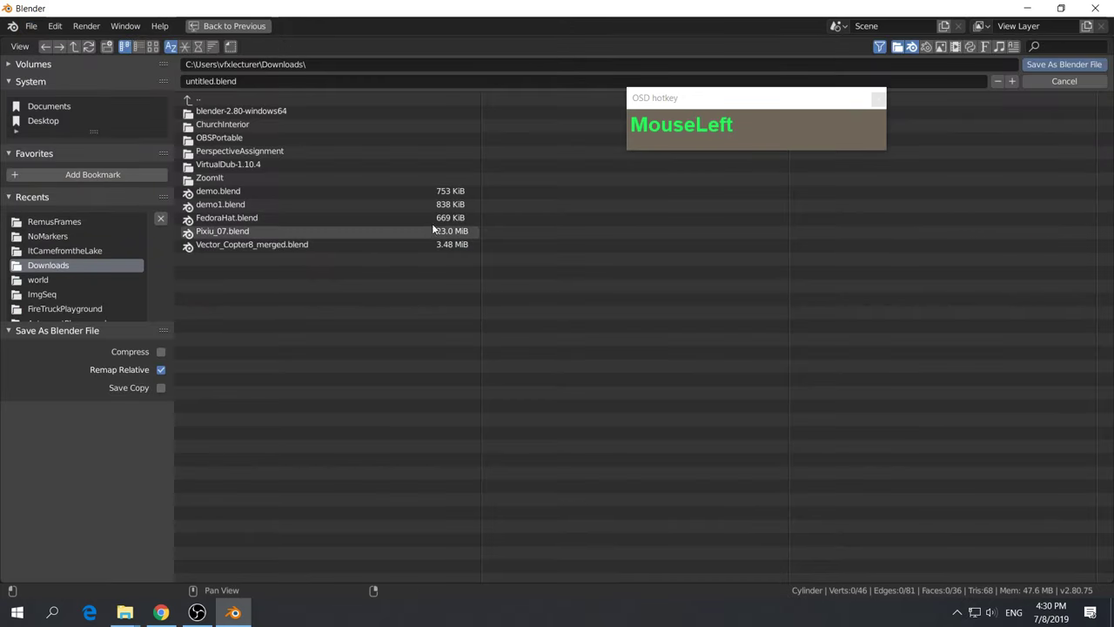
pyautogui.click(245, 219)
pyautogui.click(219, 80)
pyautogui.click(224, 81)
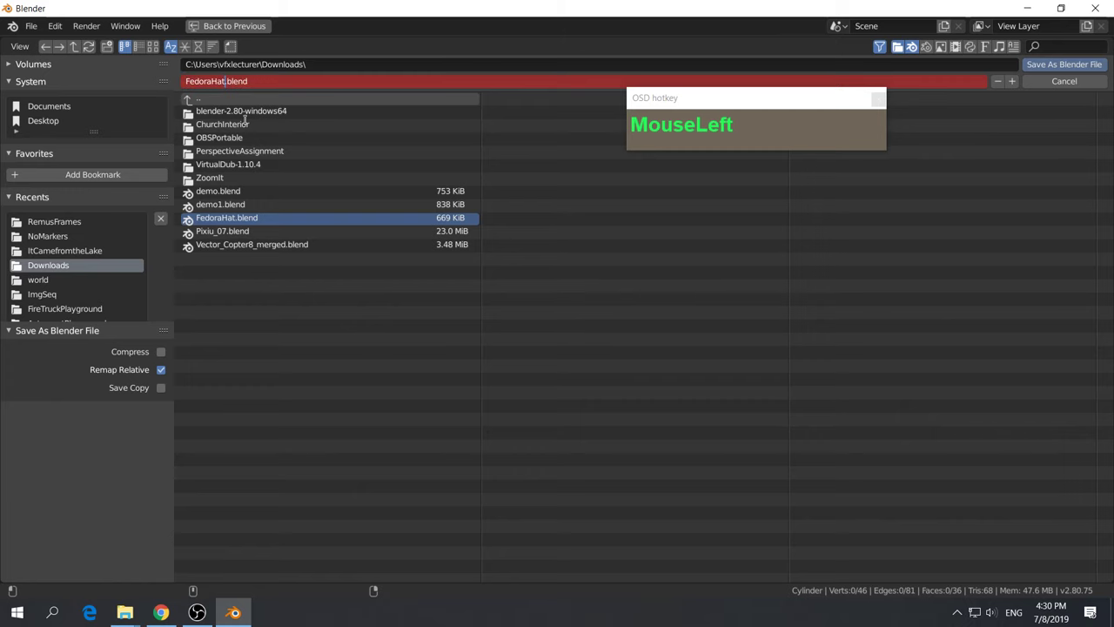
pyautogui.write('2')
pyautogui.click(1063, 65)
pyautogui.click(1064, 64)
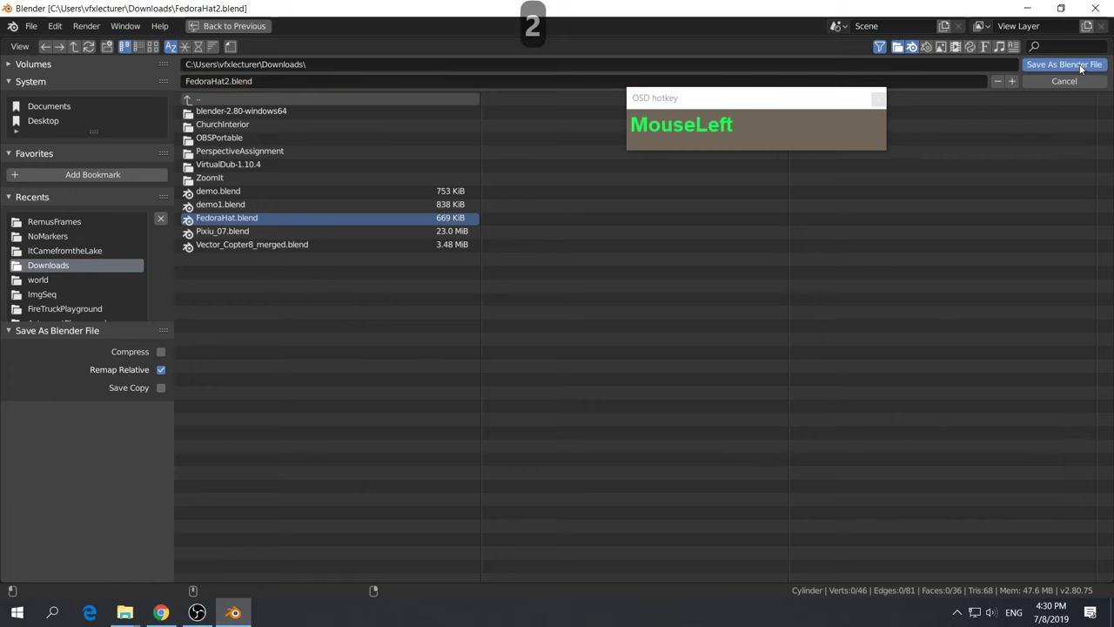
# Switch the main hat object to Object Mode and apply its Mirror modifier
pyautogui.scroll(2, 566, 397)
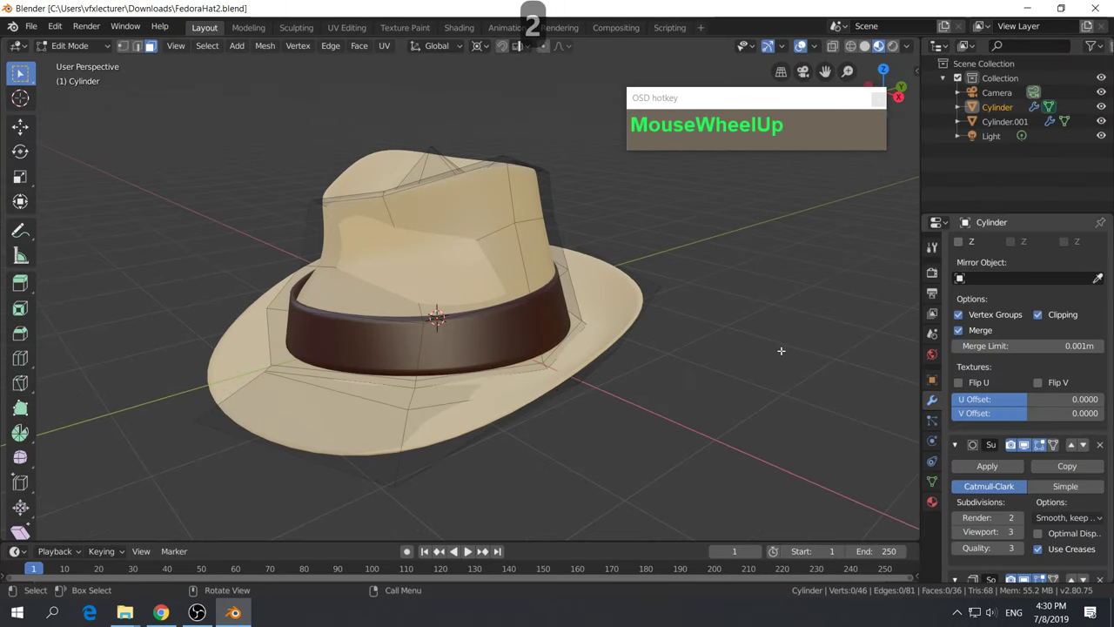
pyautogui.rightClick(481, 249)
pyautogui.click(518, 237)
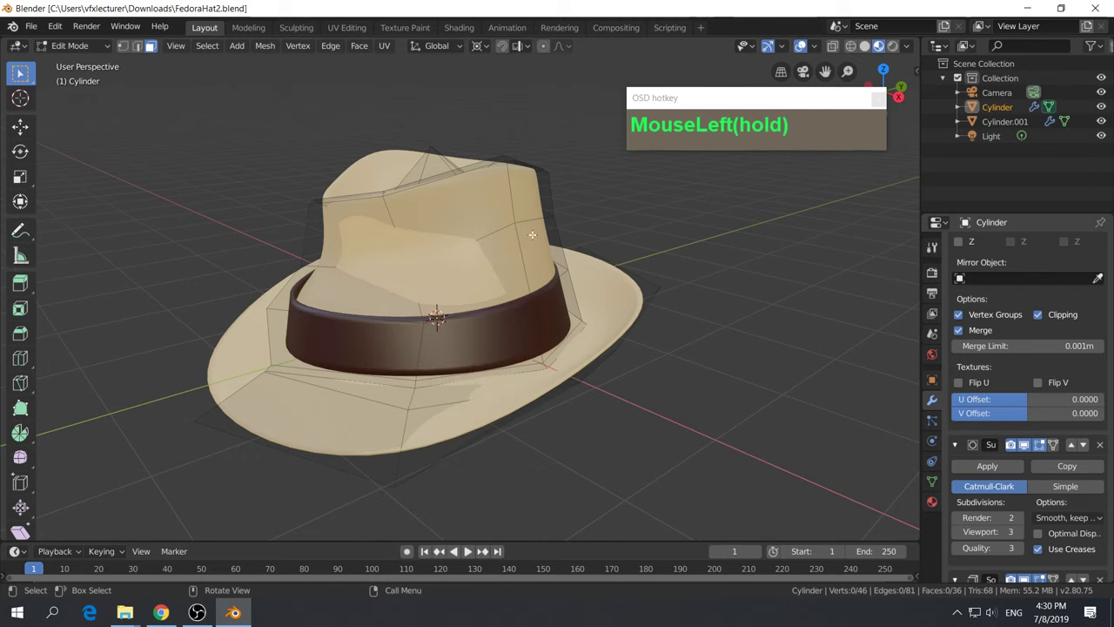
pyautogui.press('Tab')
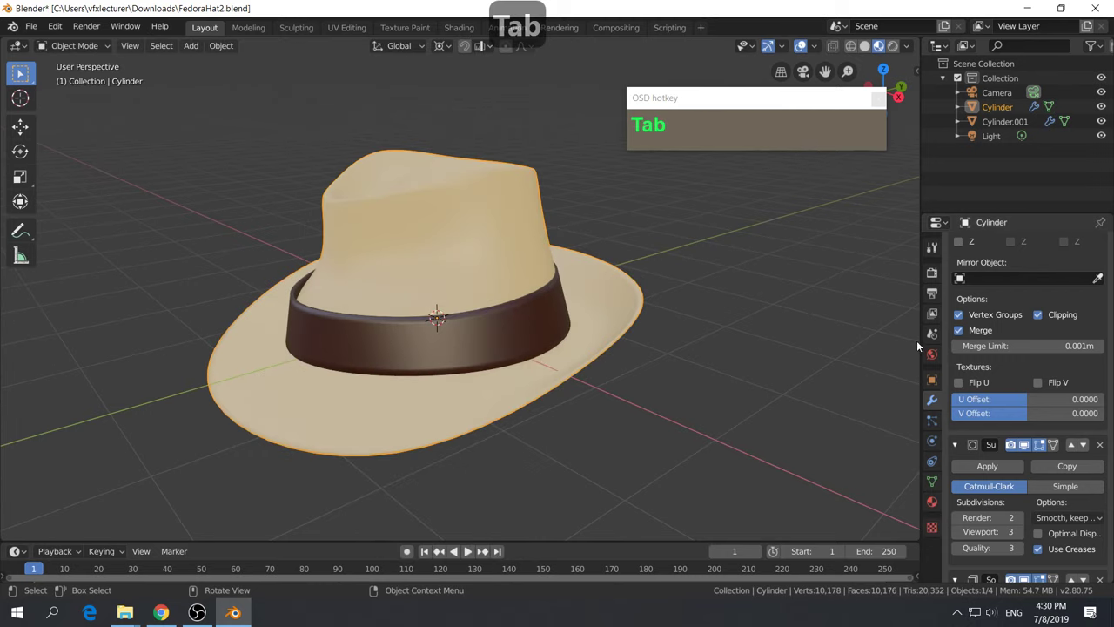
pyautogui.click(933, 403)
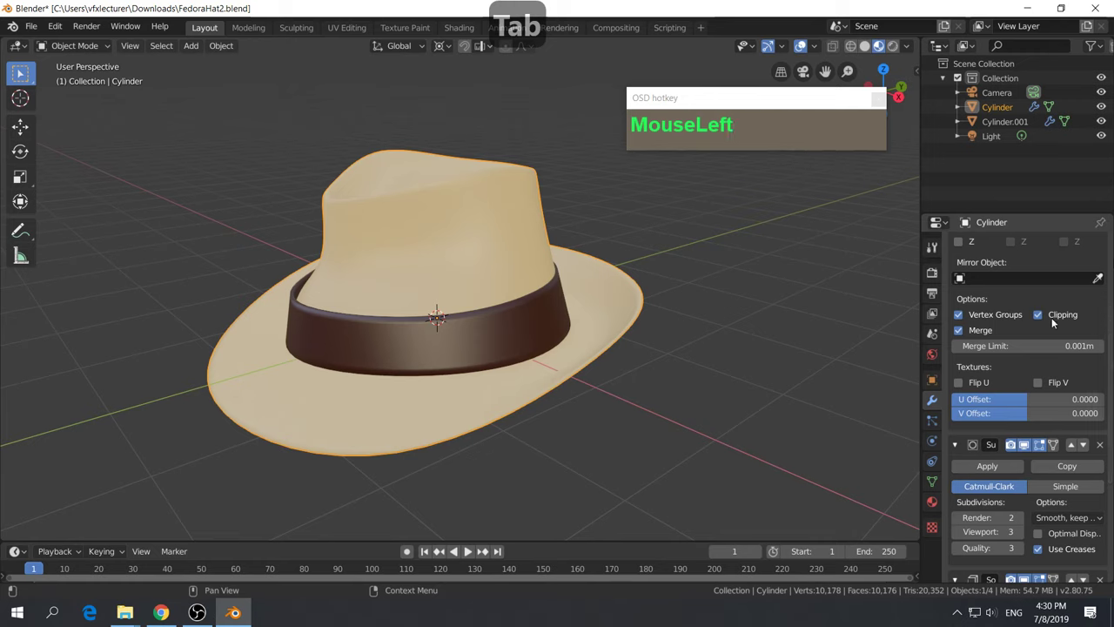
pyautogui.scroll(4, 1051, 318)
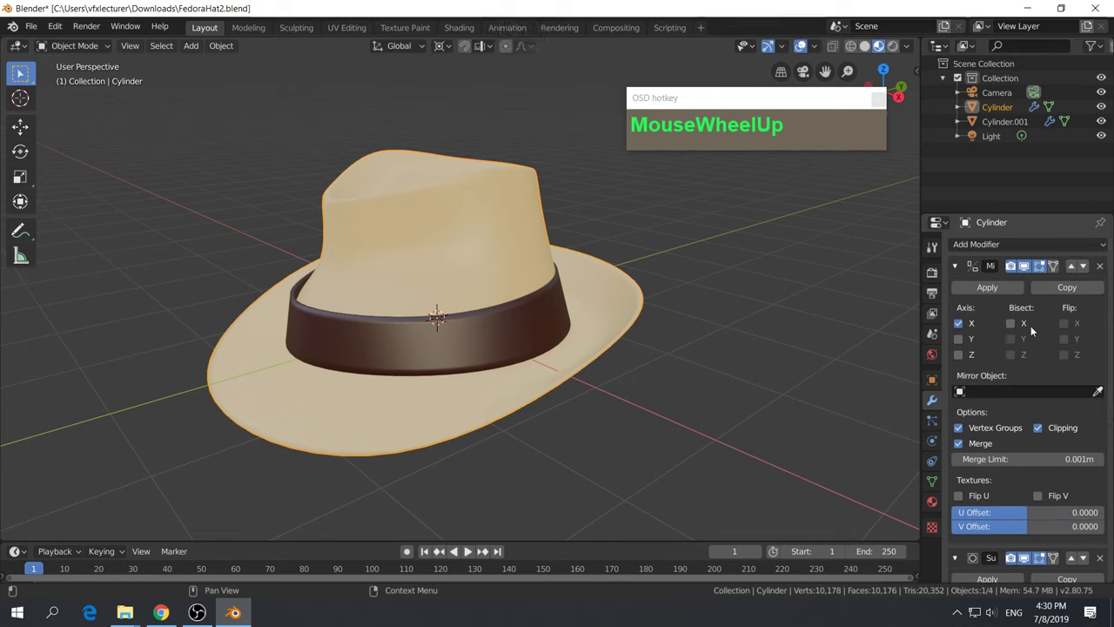
pyautogui.click(987, 287)
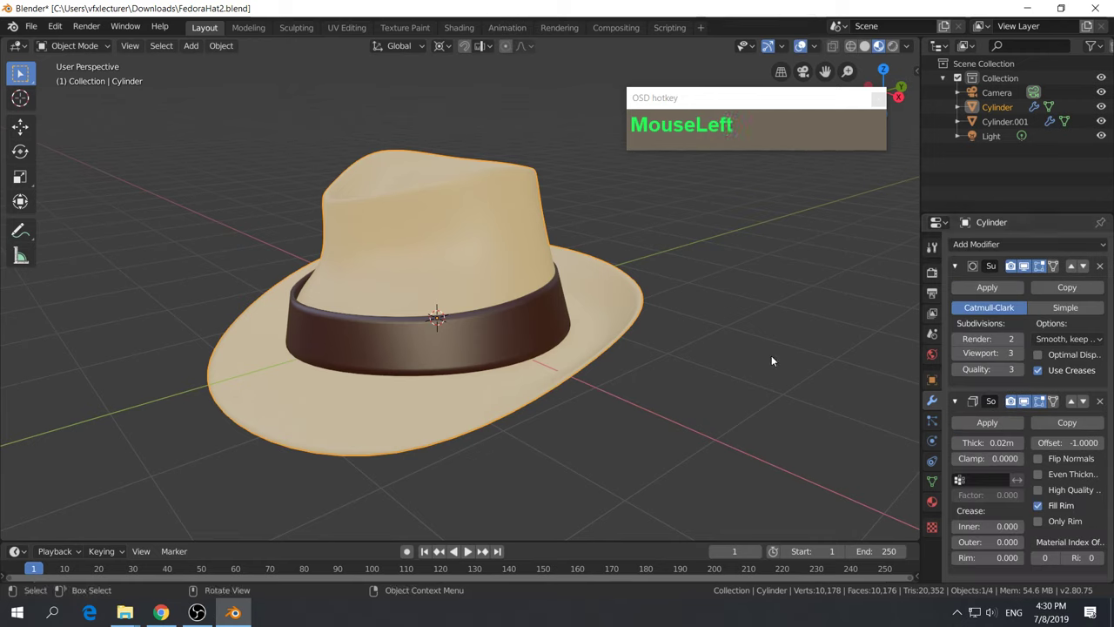
# Check the full low-poly mesh in Edit Mode, and apply the hat's Subdivision Surface modifier in Object Mode
pyautogui.moveTo(696, 323); pyautogui.dragTo(447, 255, button='middle')
pyautogui.press('Tab')
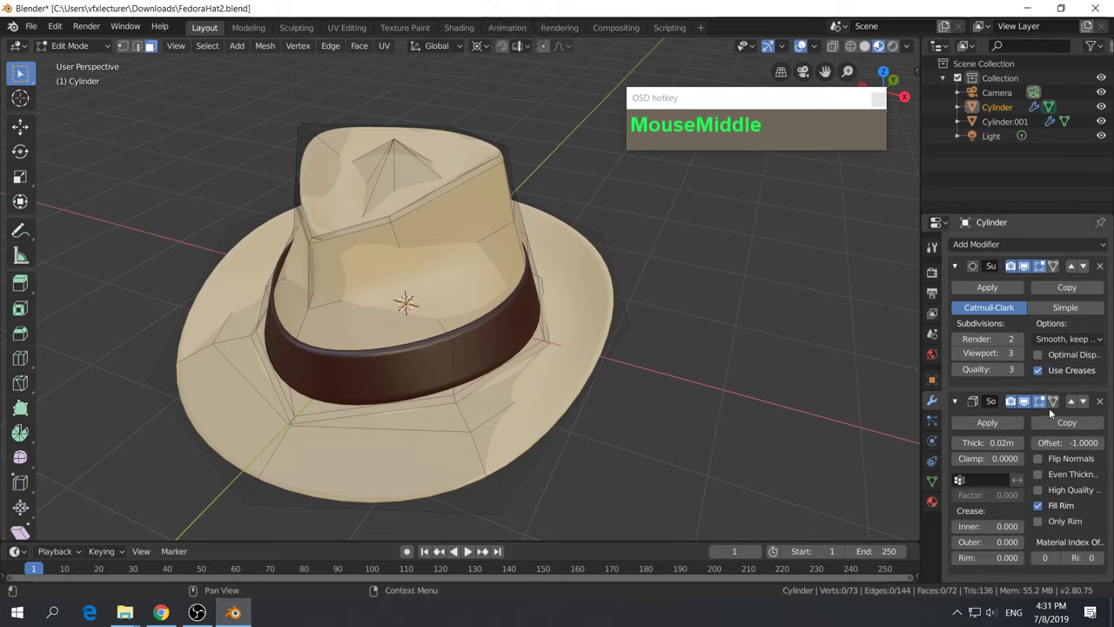
pyautogui.click(989, 288)
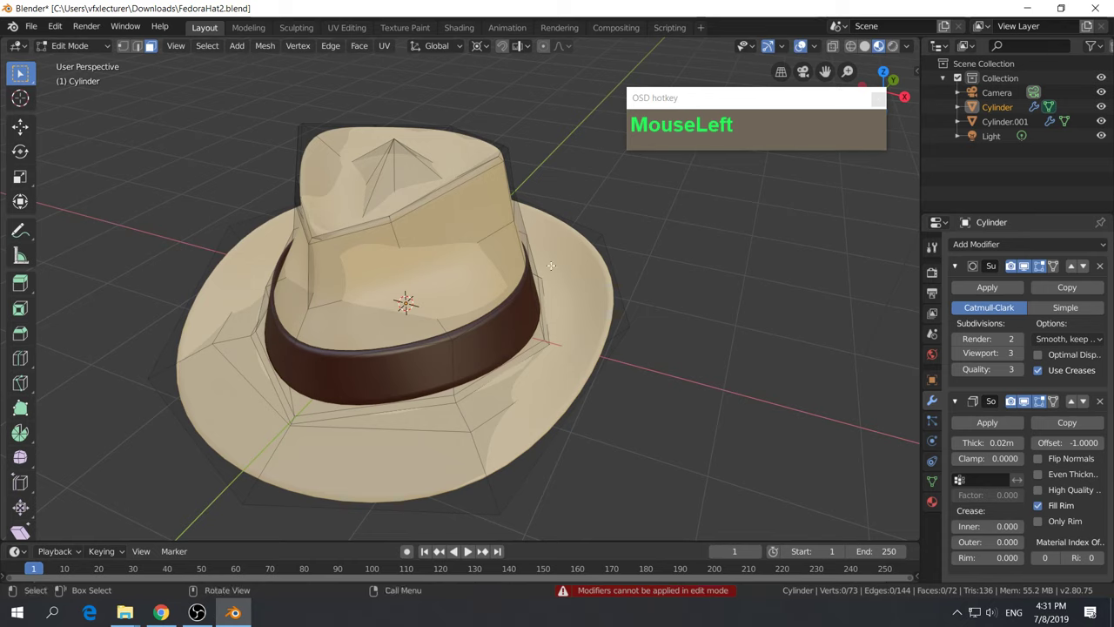
pyautogui.press('Tab')
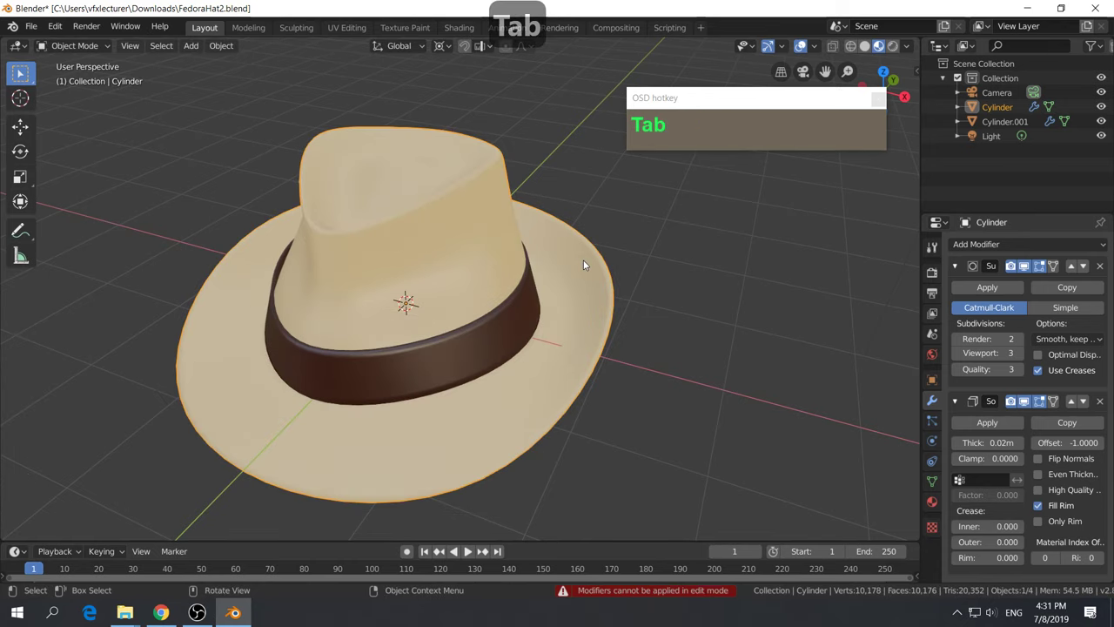
pyautogui.click(986, 288)
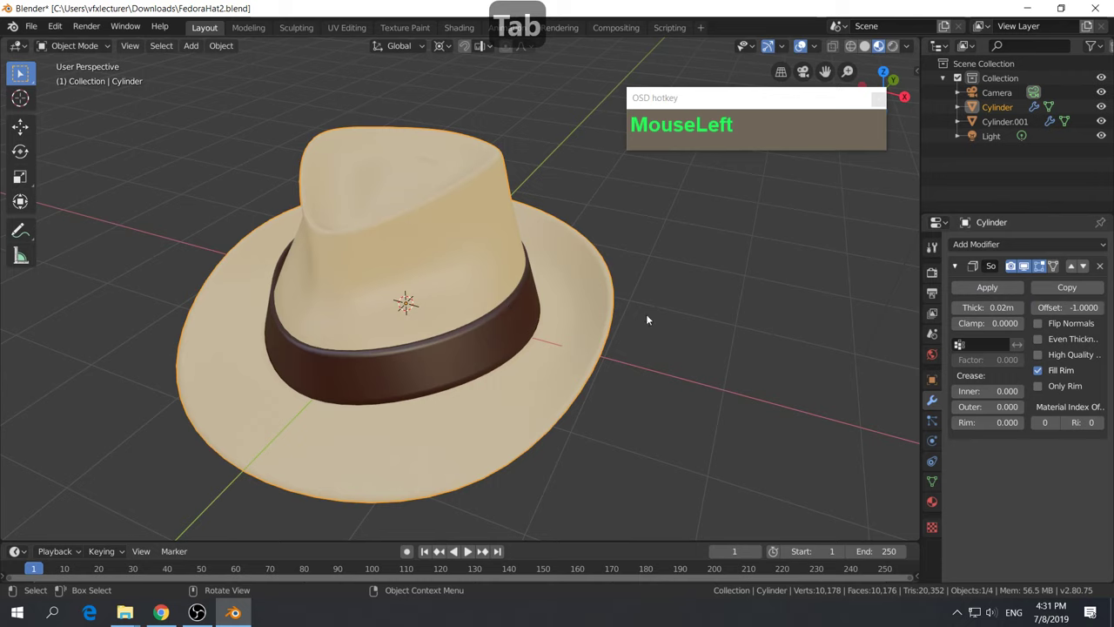
# Inspect the main hat's subdivided mesh in Edit Mode from several angles
pyautogui.moveTo(488, 281); pyautogui.dragTo(640, 279, button='middle')
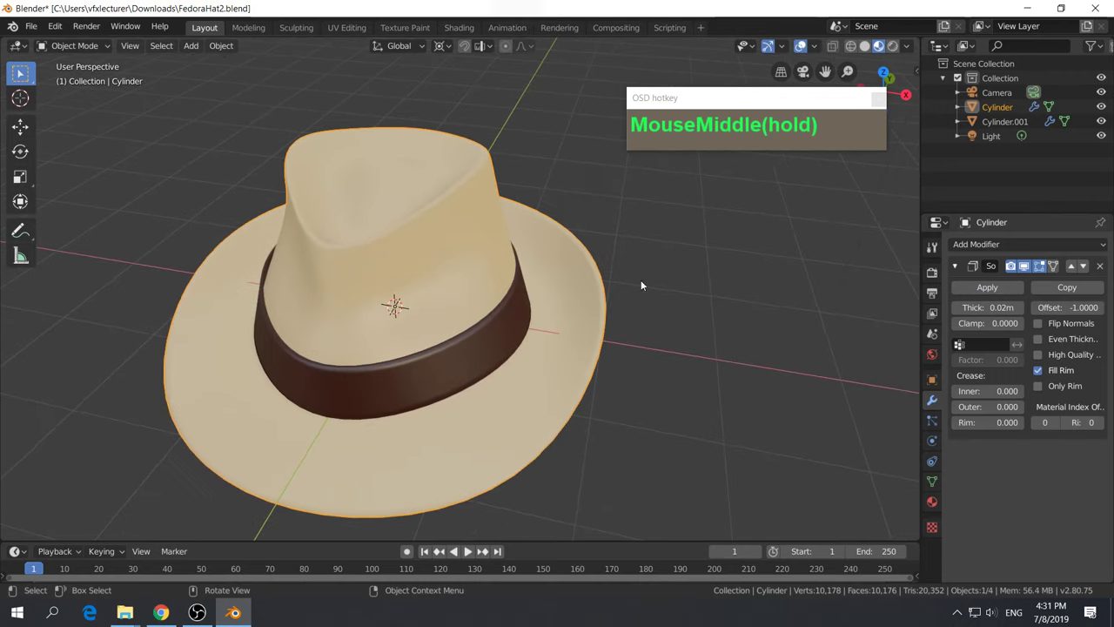
pyautogui.moveTo(604, 393); pyautogui.dragTo(578, 295, button='middle')
pyautogui.press('Tab')
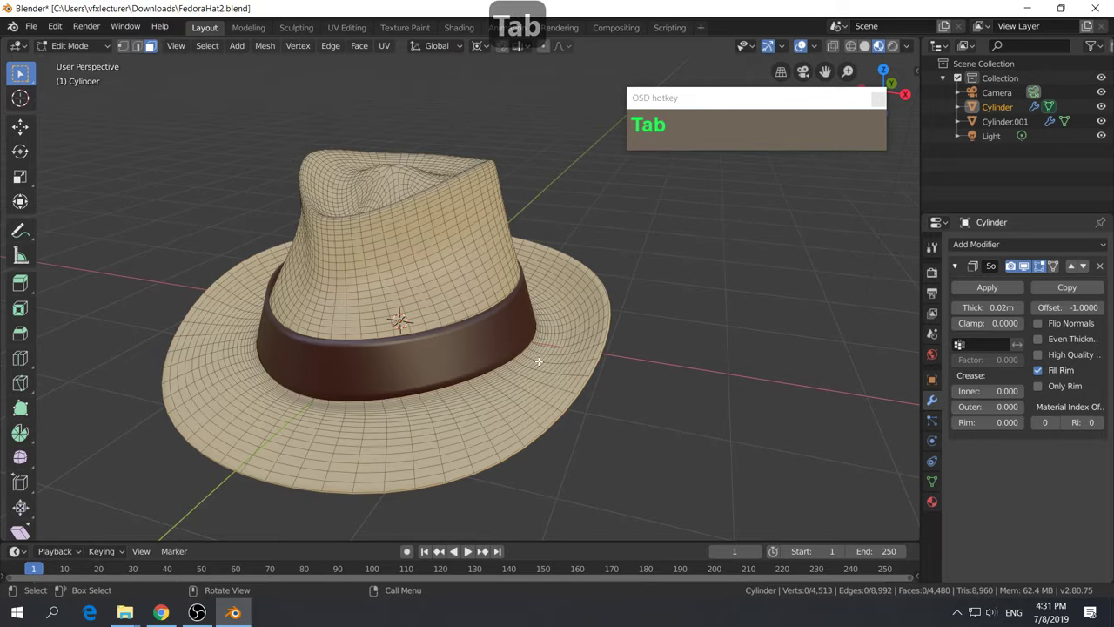
pyautogui.moveTo(539, 360); pyautogui.dragTo(602, 391, button='middle')
pyautogui.scroll(-2, 756, 396)
pyautogui.moveTo(756, 396)
pyautogui.mouseDown(button='middle')
pyautogui.moveTo(474, 393)
pyautogui.moveTo(477, 356)
pyautogui.moveTo(472, 390)
pyautogui.moveTo(462, 382)
pyautogui.mouseUp(button='middle')
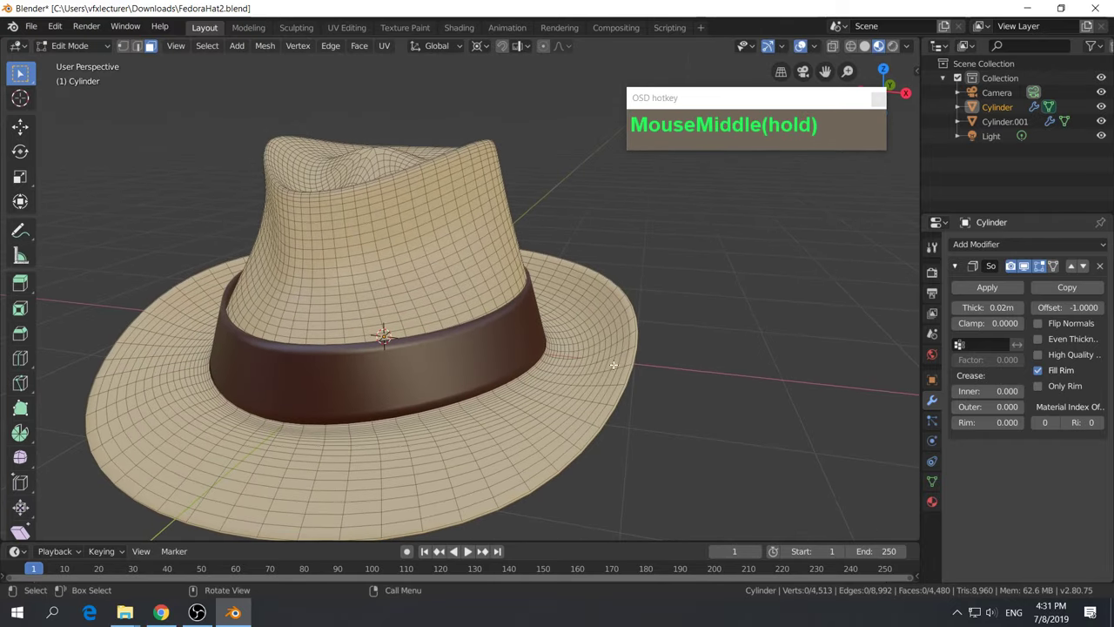
# Toggle the Solidify modifier's viewport display off and on to compare the thickness of the hat's brim
pyautogui.click(1011, 267)
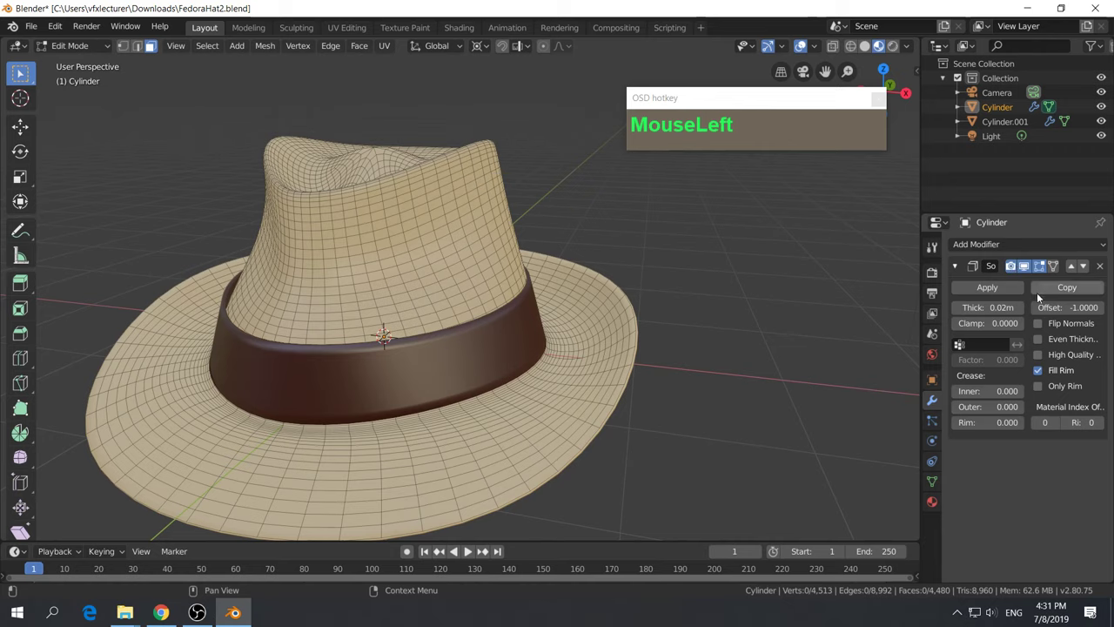
pyautogui.click(1025, 267)
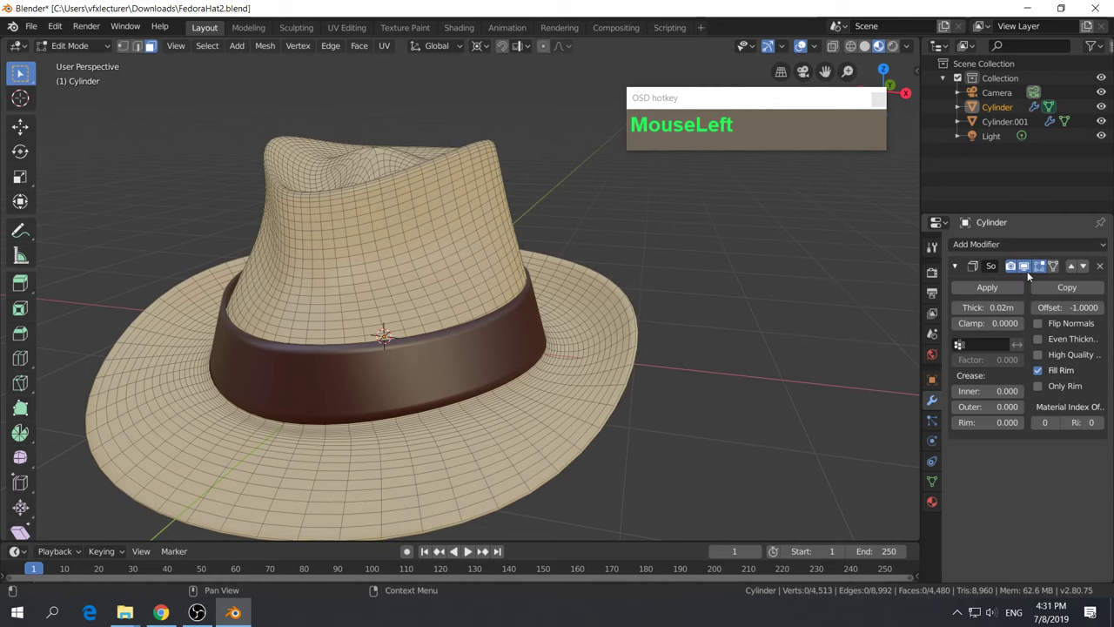
pyautogui.moveTo(559, 409); pyautogui.dragTo(555, 380, button='middle')
pyautogui.scroll(2, 653, 434)
pyautogui.moveTo(654, 434); pyautogui.dragTo(676, 427, button='middle')
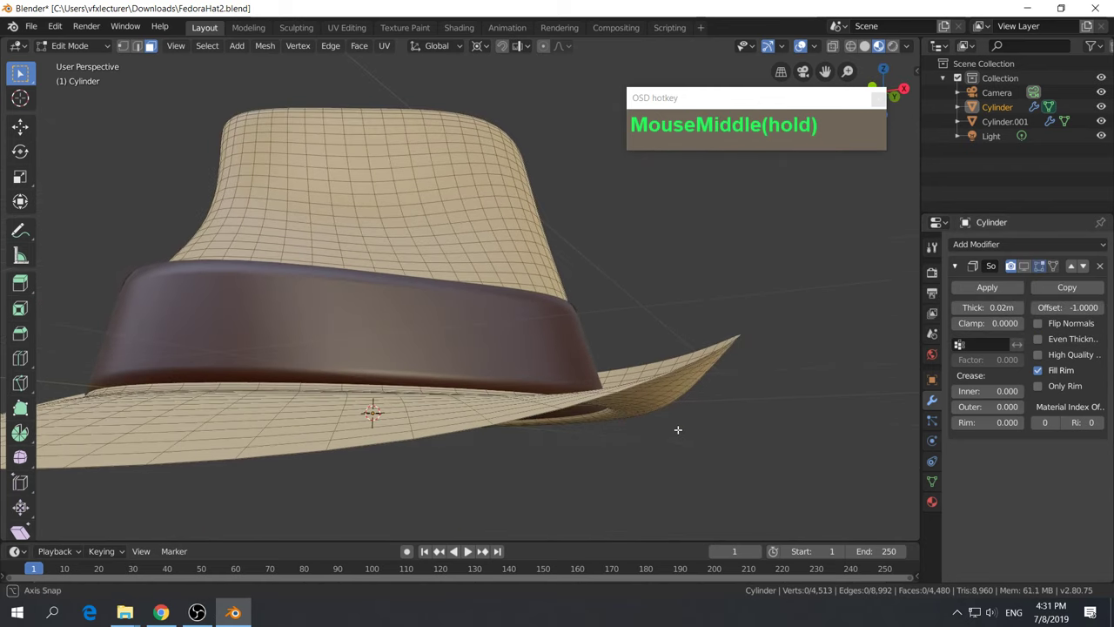
pyautogui.click(1025, 267)
pyautogui.click(1025, 267)
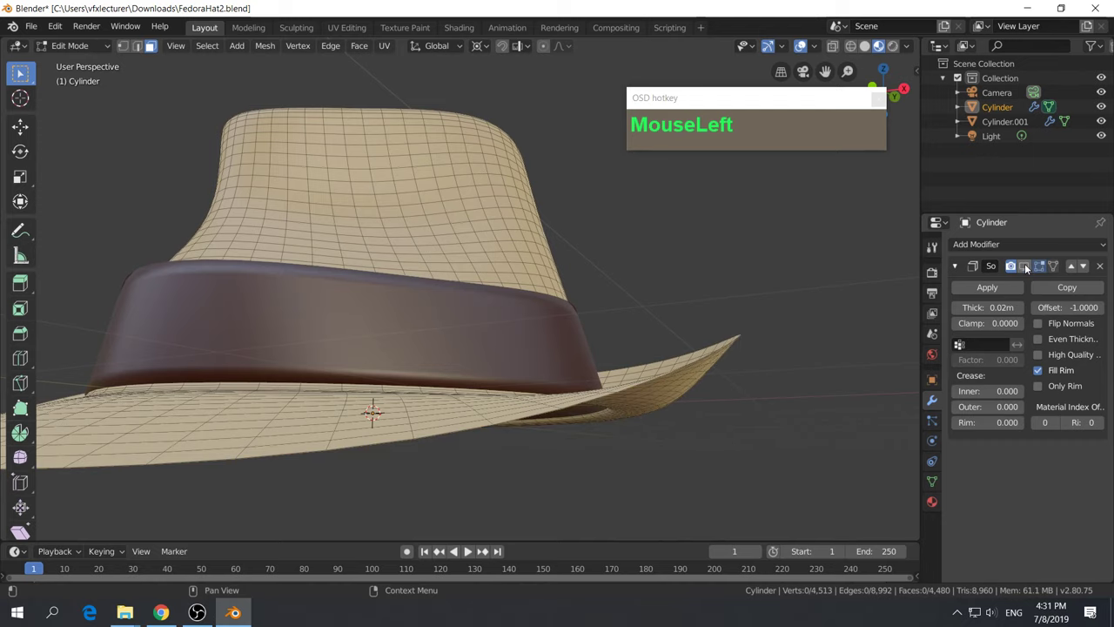
pyautogui.click(1025, 267)
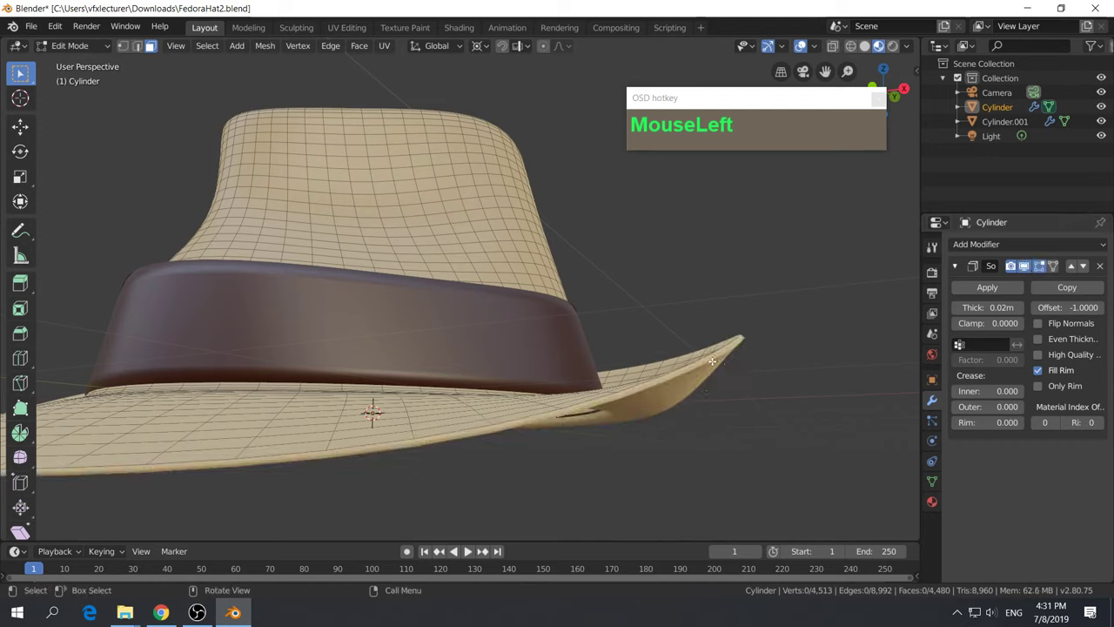
pyautogui.click(1025, 266)
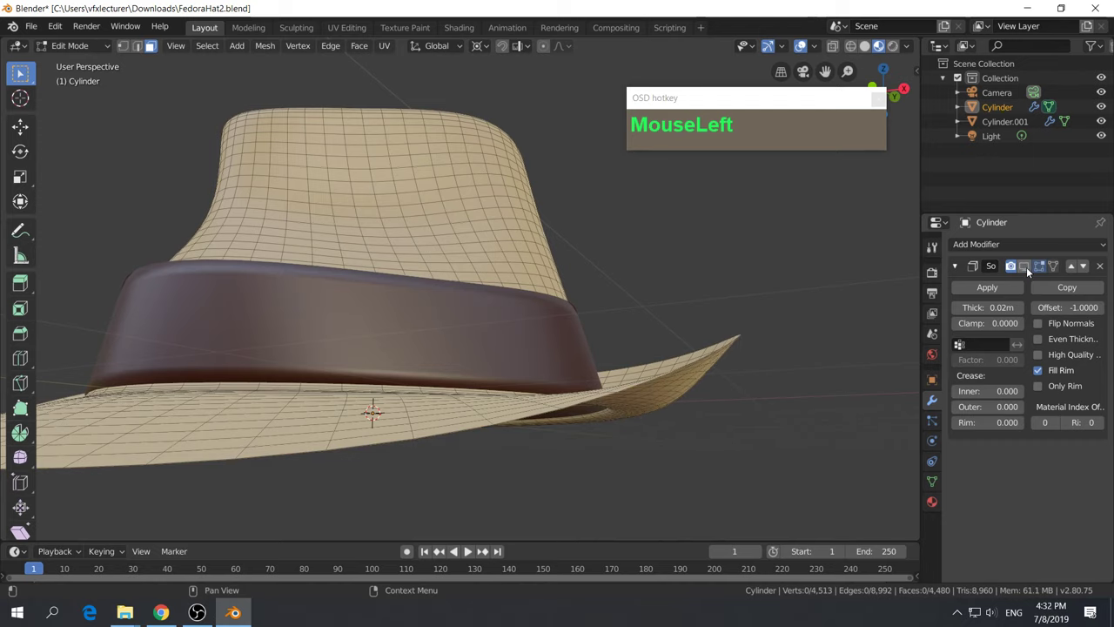
pyautogui.click(1026, 267)
# Enable the hat's Solidify modifier on the edit cage, and apply the modifier in Object Mode
pyautogui.click(1053, 267)
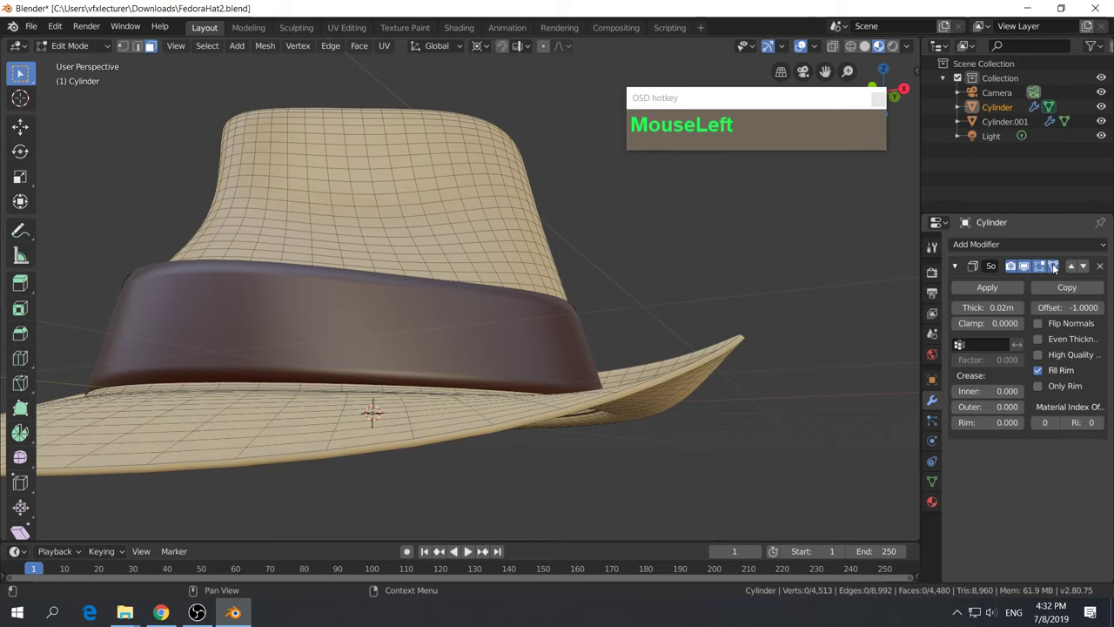
pyautogui.moveTo(805, 419); pyautogui.dragTo(690, 348, button='middle')
pyautogui.scroll(-2, 690, 348)
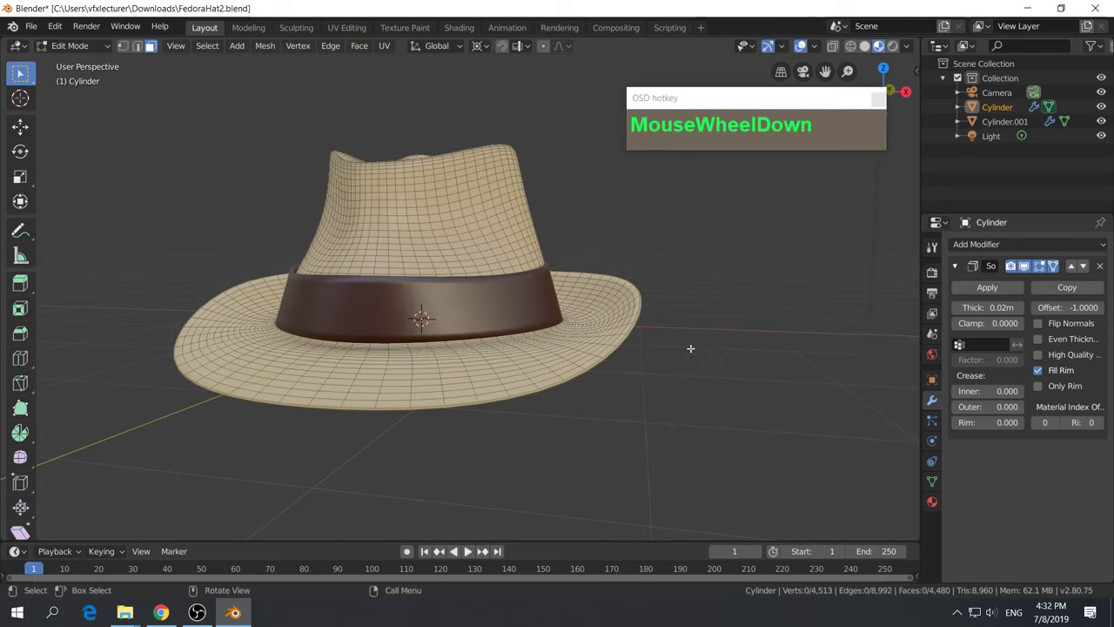
pyautogui.click(983, 288)
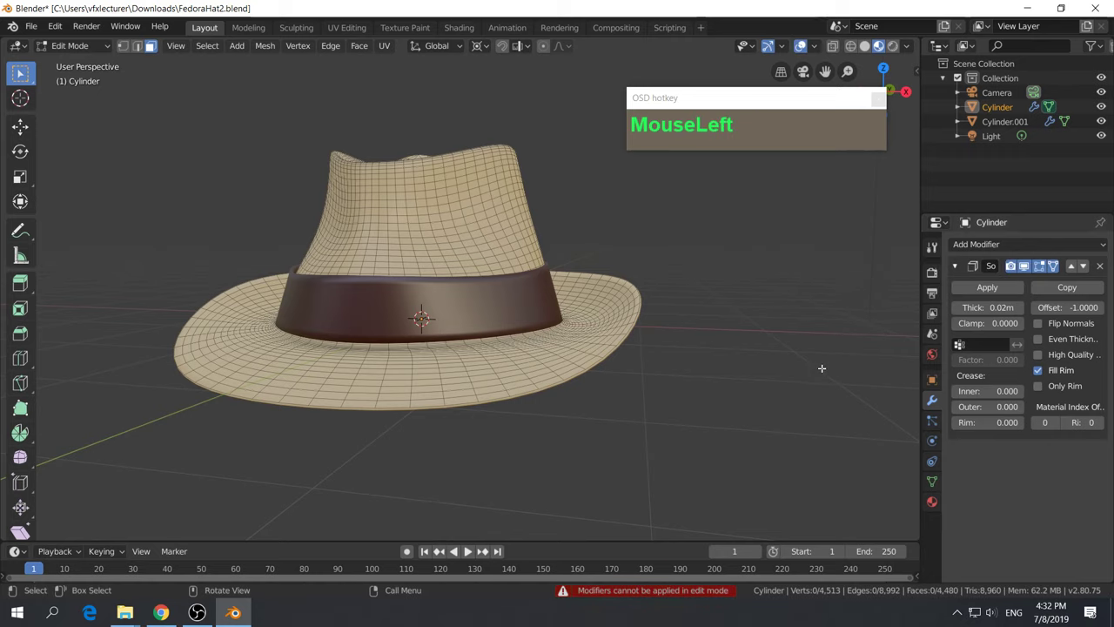
pyautogui.press('Tab')
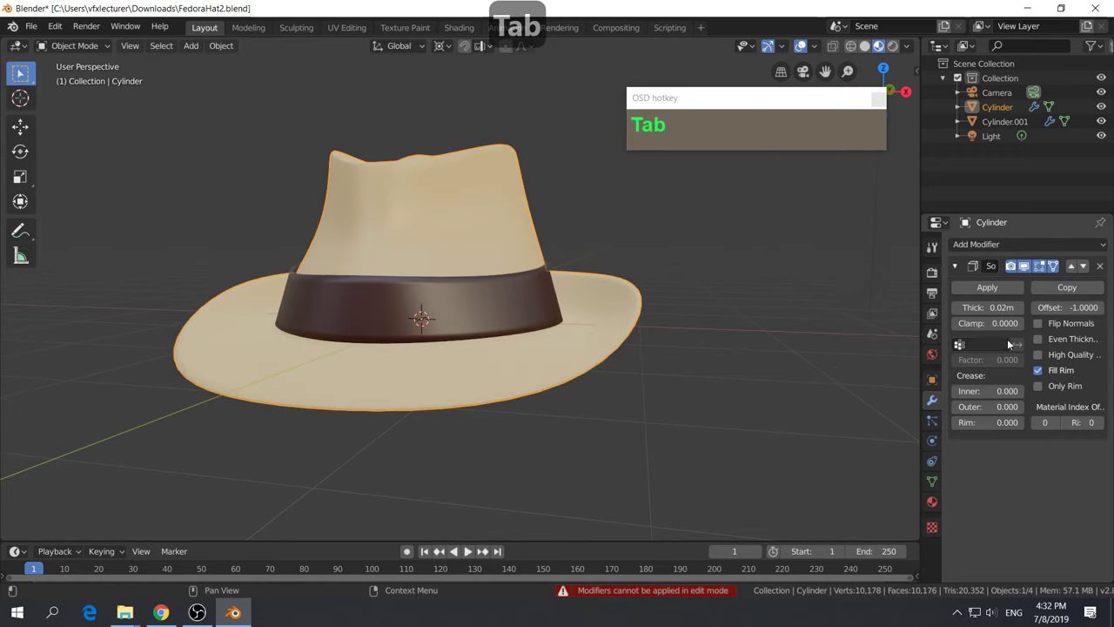
pyautogui.click(990, 287)
# Examine the main hat from the side and underneath, checking its solidified mesh in Edit Mode
pyautogui.moveTo(696, 418); pyautogui.dragTo(695, 395, button='middle')
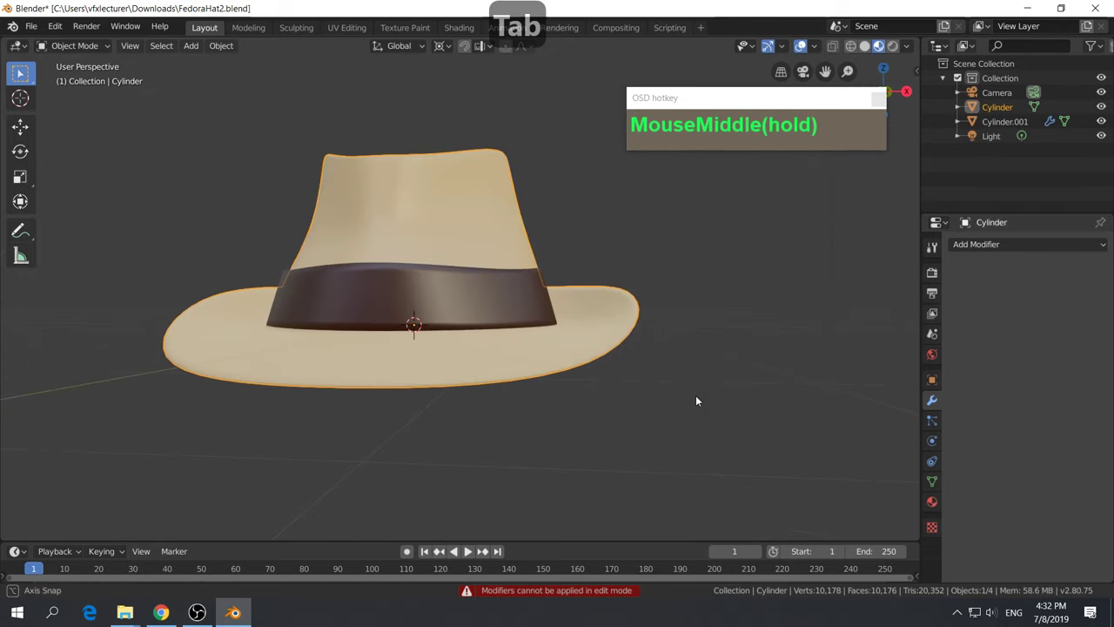
pyautogui.click(628, 335)
pyautogui.moveTo(628, 336); pyautogui.dragTo(690, 400, button='middle')
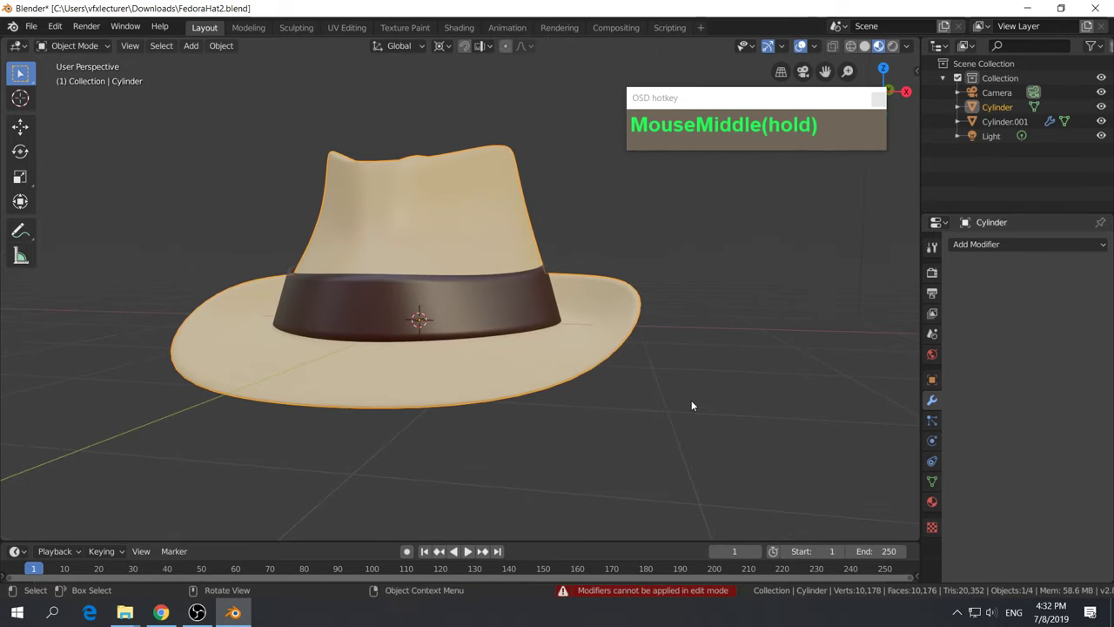
pyautogui.press('Tab')
pyautogui.moveTo(604, 443); pyautogui.dragTo(626, 383, button='middle')
pyautogui.scroll(2, 627, 383)
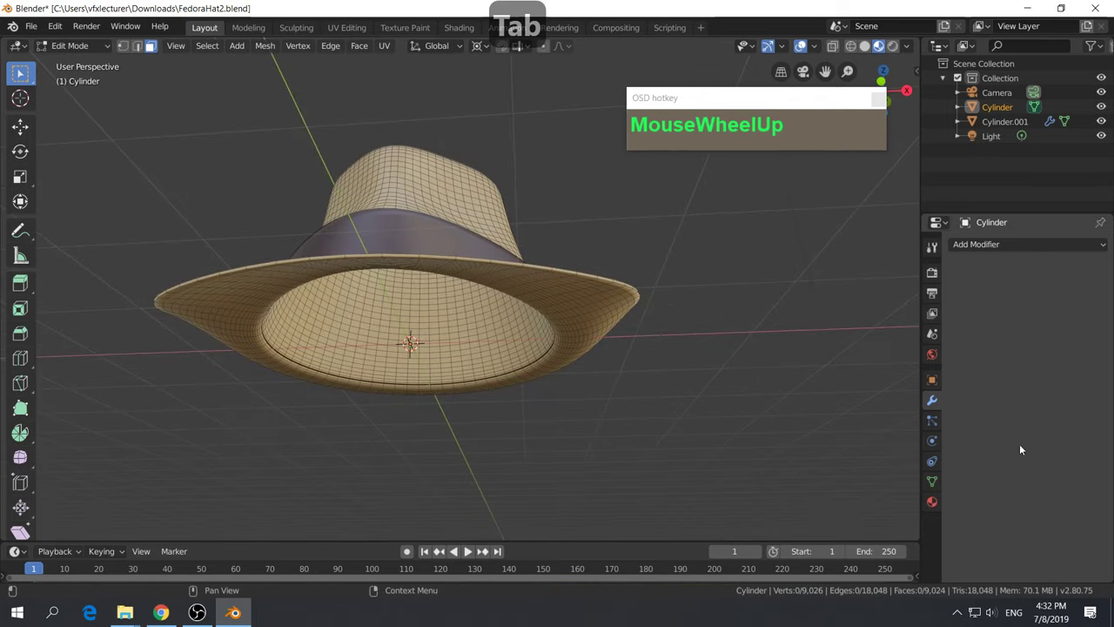
pyautogui.moveTo(642, 346)
pyautogui.mouseDown(button='middle')
pyautogui.moveTo(629, 367)
pyautogui.moveTo(658, 373)
pyautogui.moveTo(644, 383)
pyautogui.moveTo(622, 293)
pyautogui.moveTo(631, 411)
pyautogui.moveTo(720, 350)
pyautogui.moveTo(628, 351)
pyautogui.mouseUp(button='middle')
pyautogui.press('Tab')
# Select the hat band and apply its Mirror, Subdivision Surface and Solidify modifiers in Object Mode
pyautogui.click(560, 322)
pyautogui.scroll(-2, 601, 382)
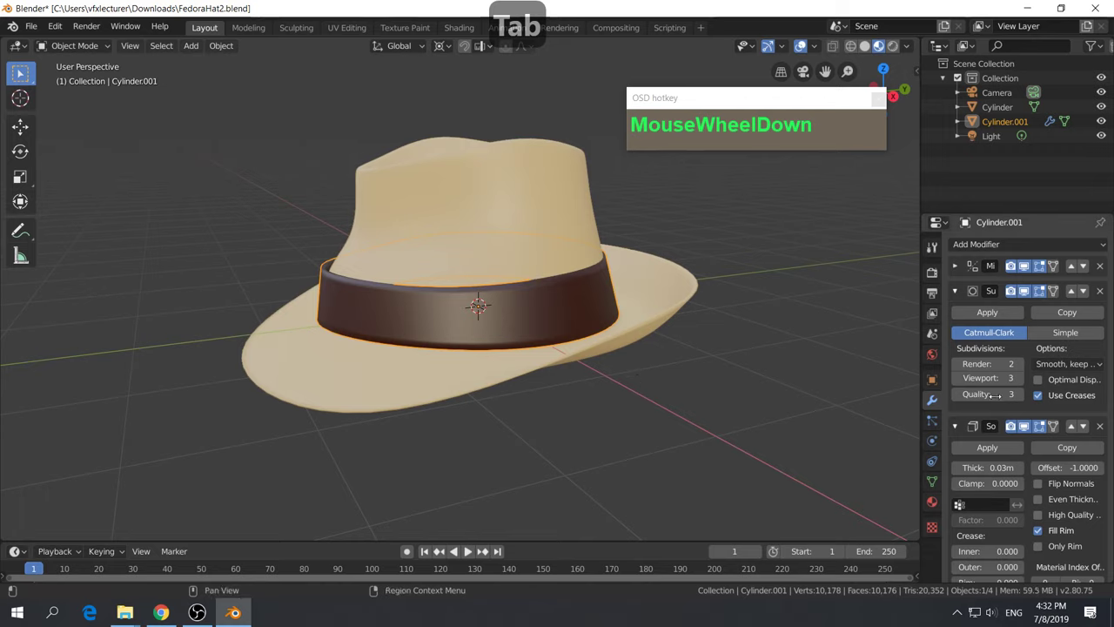
pyautogui.click(955, 291)
pyautogui.click(955, 315)
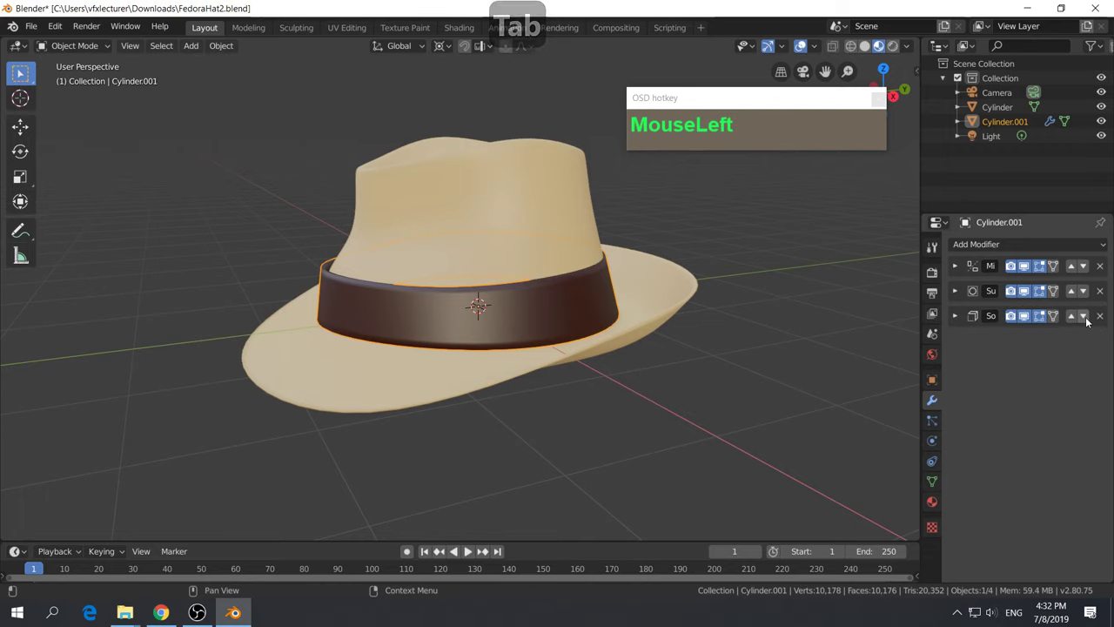
pyautogui.moveTo(574, 365); pyautogui.dragTo(668, 369, button='middle')
pyautogui.press('Tab')
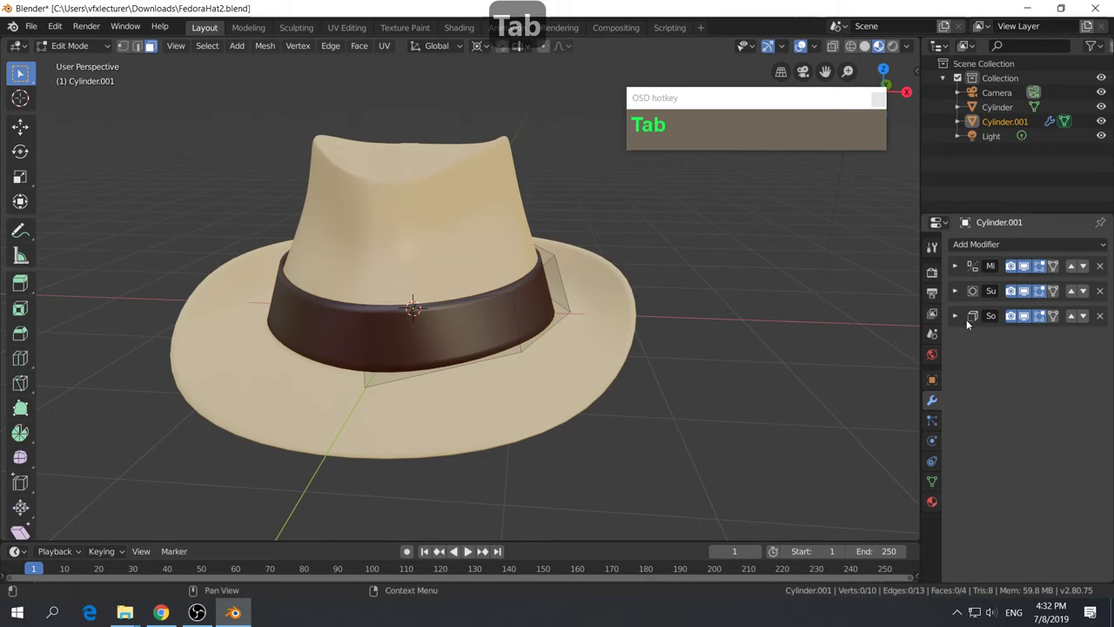
pyautogui.moveTo(955, 316); pyautogui.dragTo(956, 270)
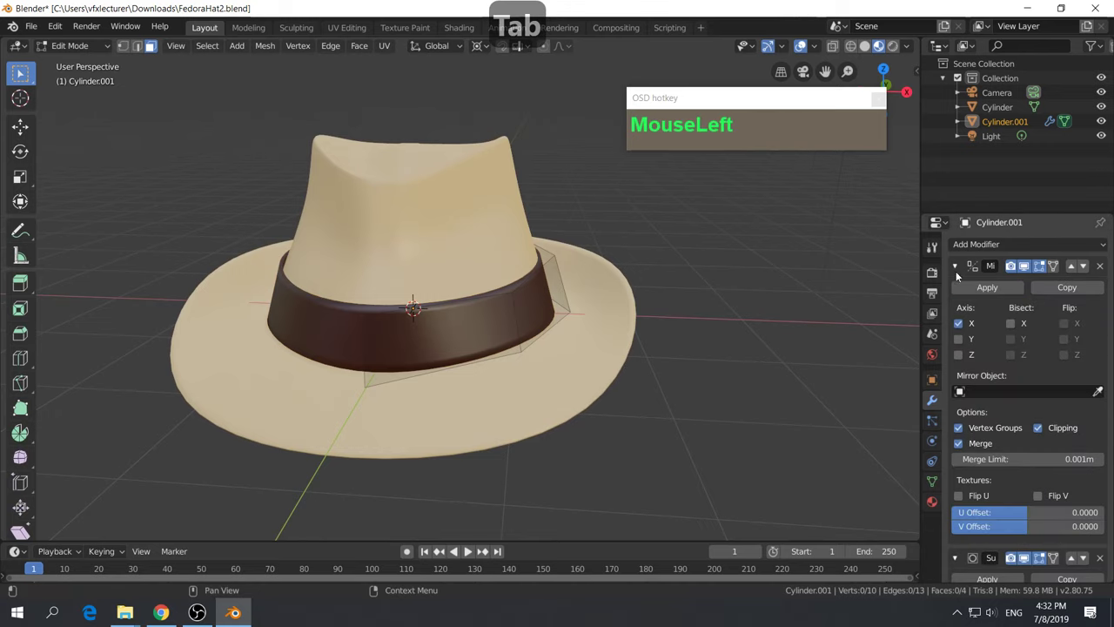
pyautogui.press('Tab')
pyautogui.click(1003, 289)
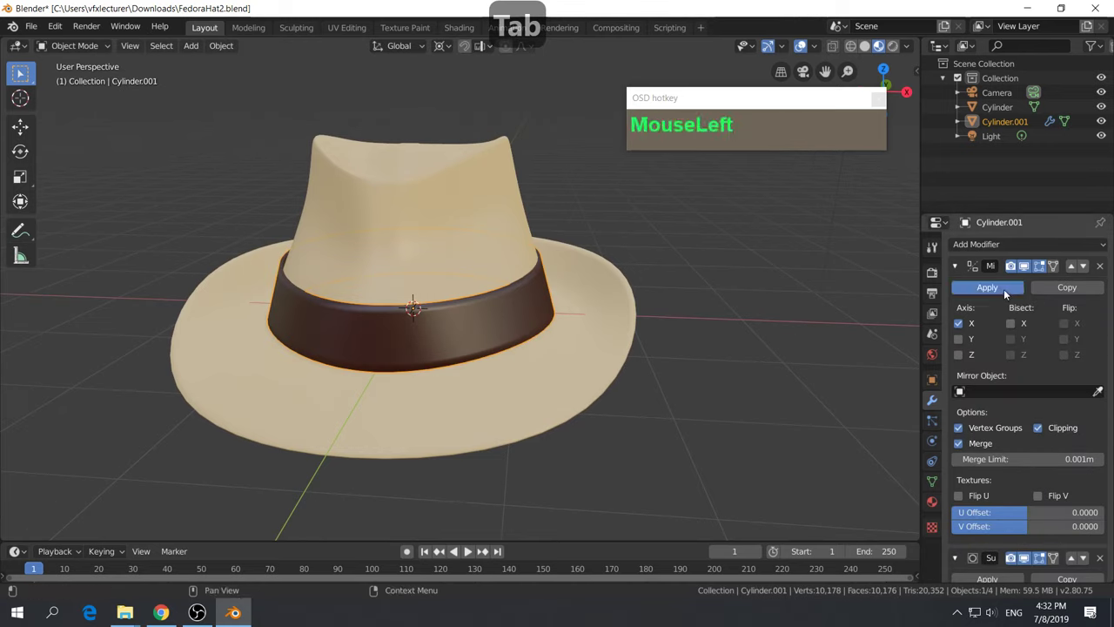
pyautogui.click(995, 289)
pyautogui.click(995, 285)
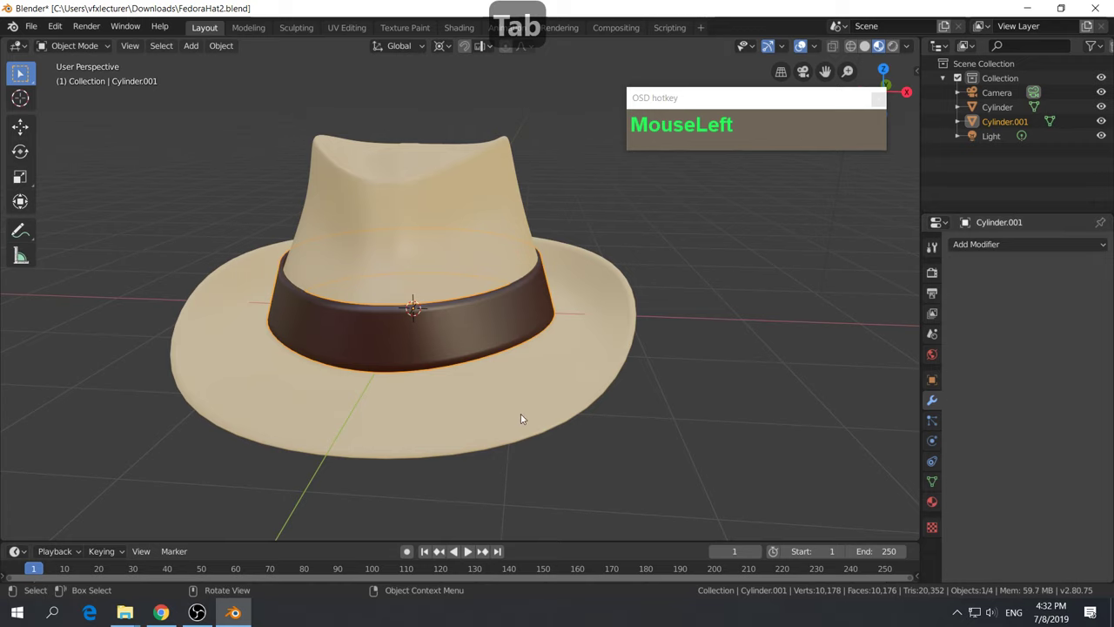
# Inspect the band's dense mesh up close in Edit Mode and return to Object Mode
pyautogui.press('Tab')
pyautogui.moveTo(490, 298); pyautogui.dragTo(704, 451, button='middle')
pyautogui.click(841, 229)
pyautogui.scroll(3, 560, 338)
pyautogui.scroll(-3, 559, 338)
pyautogui.scroll(5, 708, 360)
pyautogui.scroll(2, 696, 444)
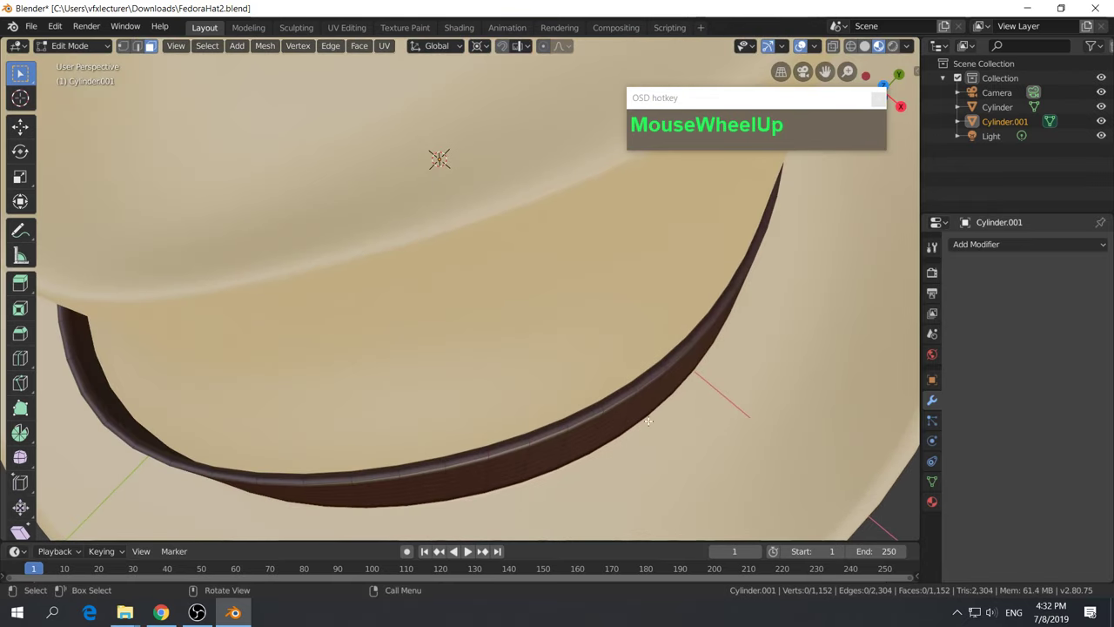
pyautogui.scroll(-8, 648, 421)
pyautogui.moveTo(649, 421); pyautogui.dragTo(501, 246, button='middle')
pyautogui.scroll(1, 661, 343)
pyautogui.press('Tab')
# Bring the whole scene into view and select the light, followed by the camera
pyautogui.scroll(1, 661, 351)
pyautogui.scroll(-3, 646, 362)
pyautogui.click(574, 105)
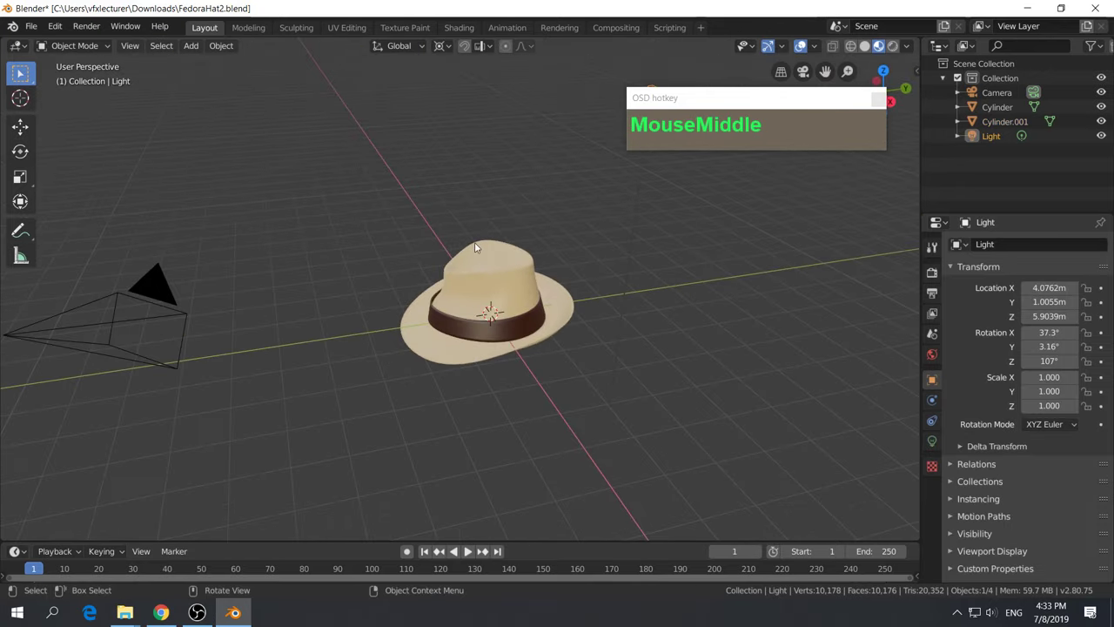
pyautogui.moveTo(147, 298); pyautogui.dragTo(618, 212, button='middle')
pyautogui.click(269, 353)
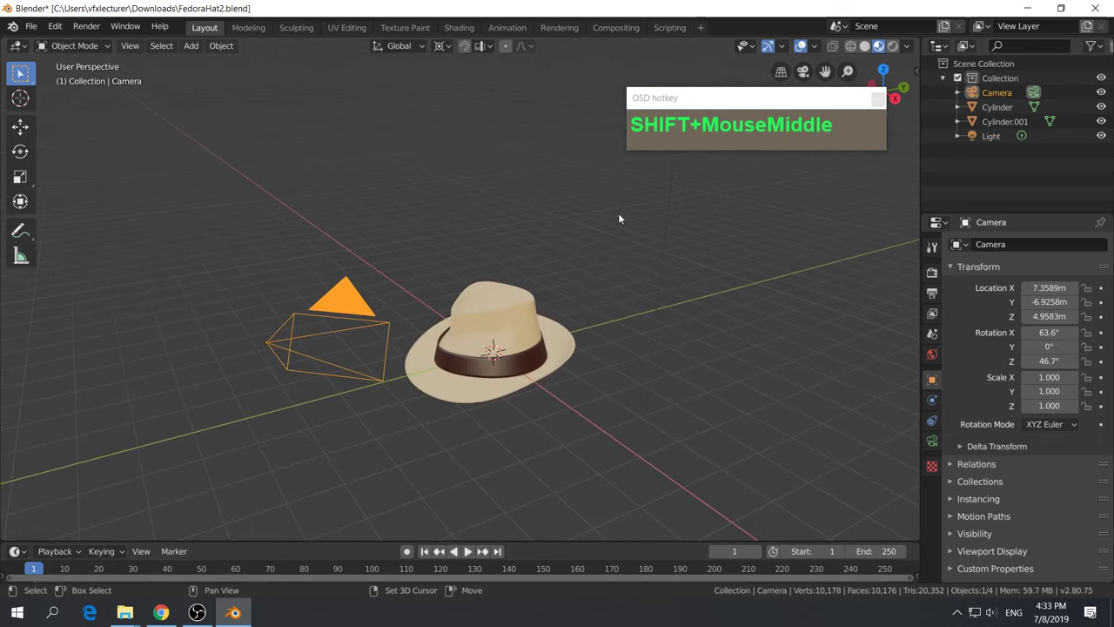
# Switch the viewport to the camera's view and fit the whole camera frame in it
pyautogui.click(732, 95)
pyautogui.moveTo(732, 95); pyautogui.dragTo(312, 96)
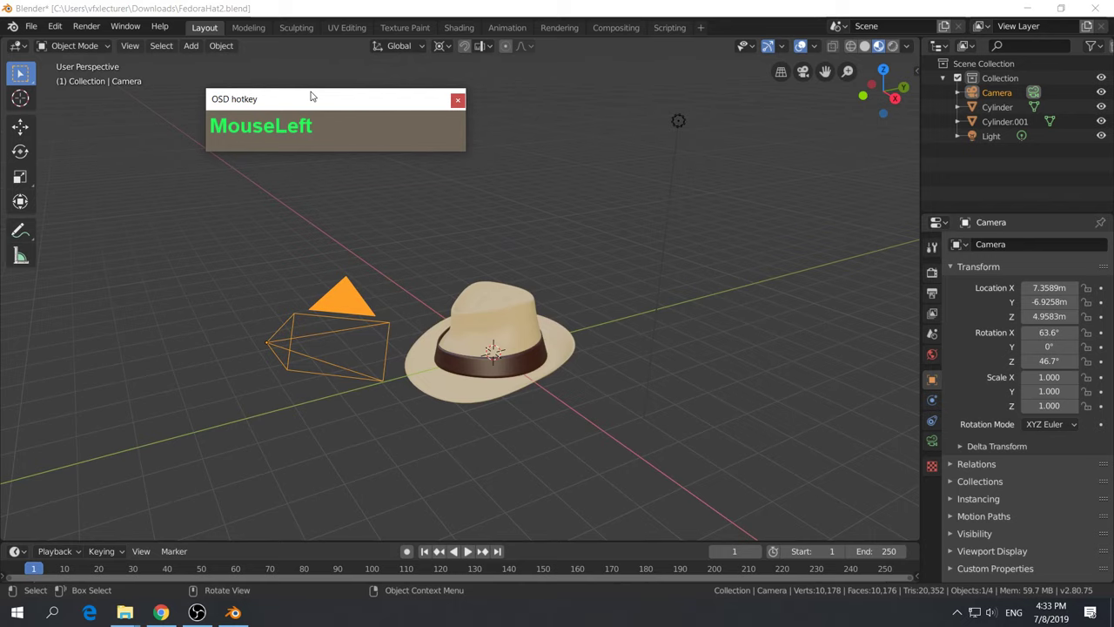
pyautogui.press('KP_0')
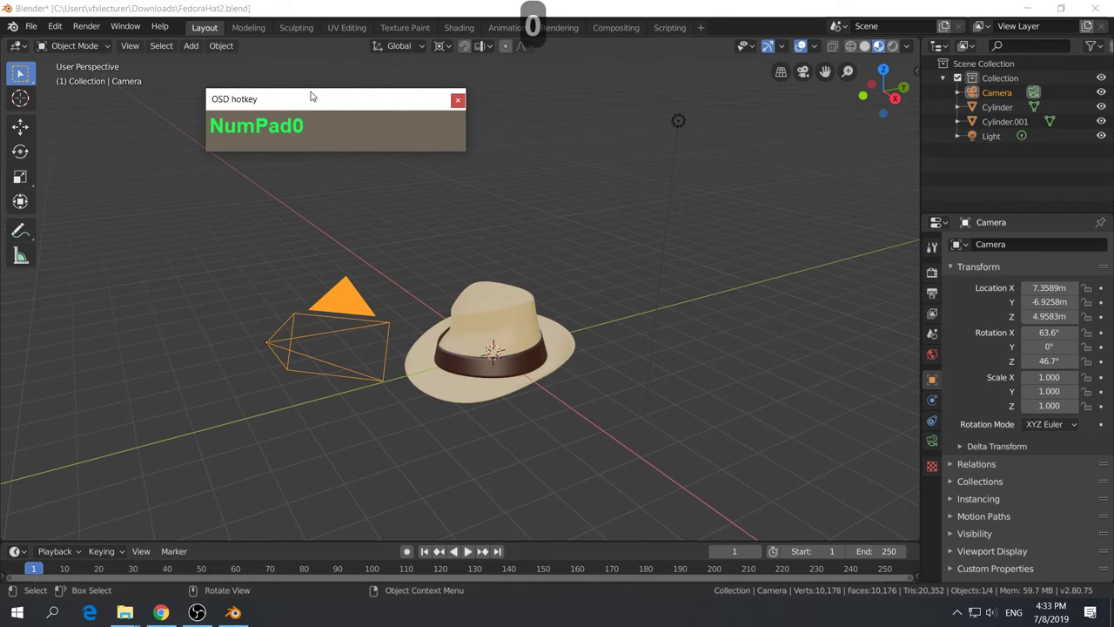
pyautogui.click(489, 246)
pyautogui.press('KP_0')
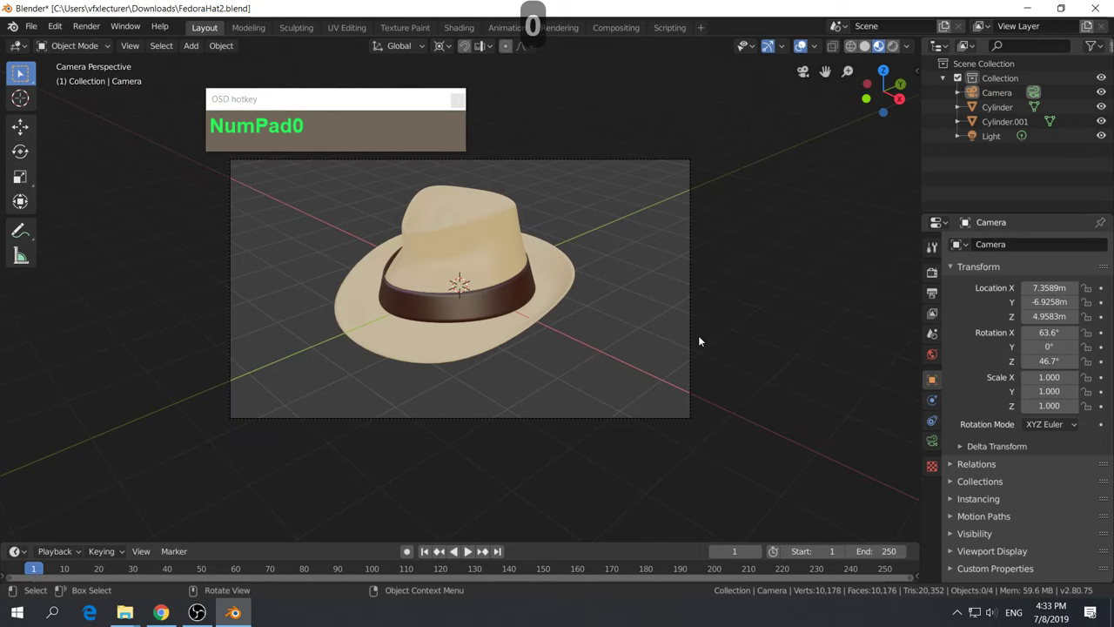
pyautogui.scroll(-3, 713, 364)
pyautogui.scroll(1, 662, 331)
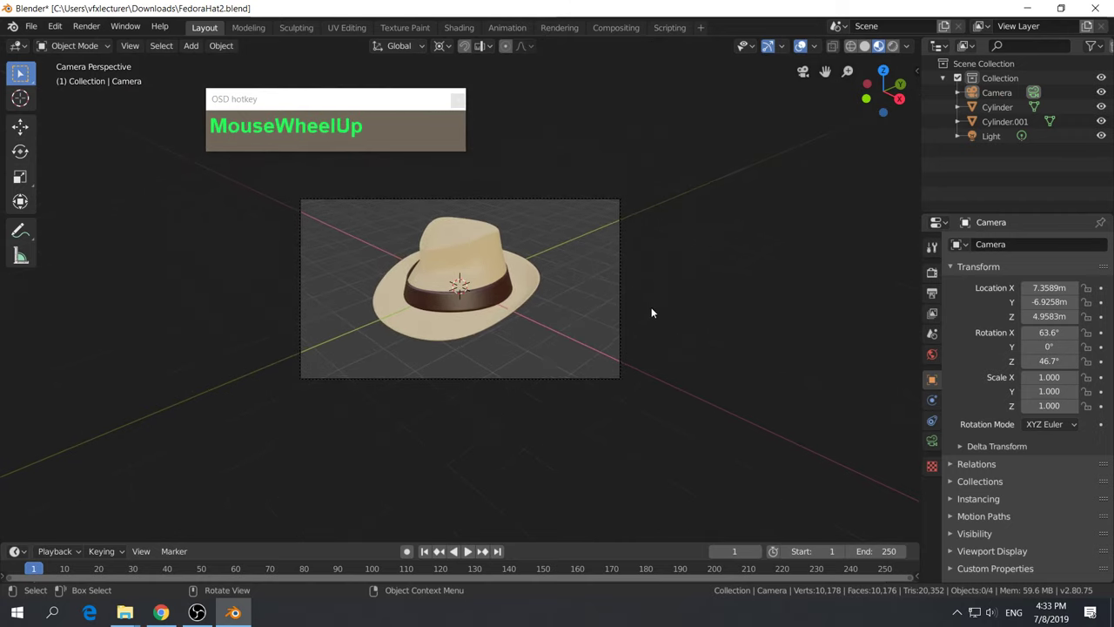
# Try to select the camera by its frame edge and move it while looking through it
pyautogui.click(620, 304)
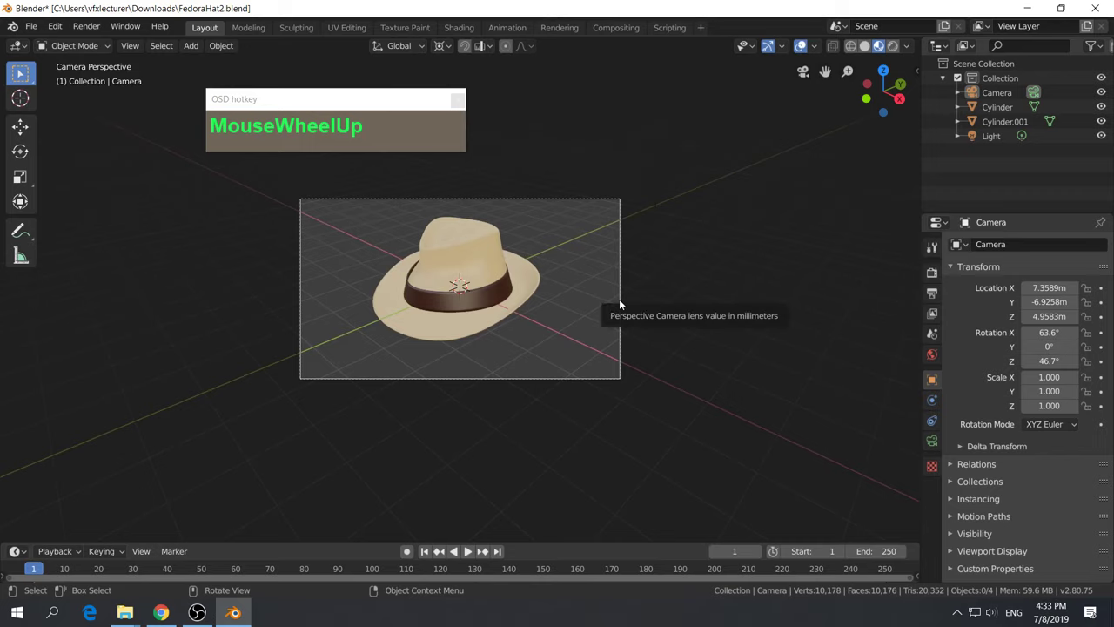
pyautogui.click(654, 354)
pyautogui.click(620, 296)
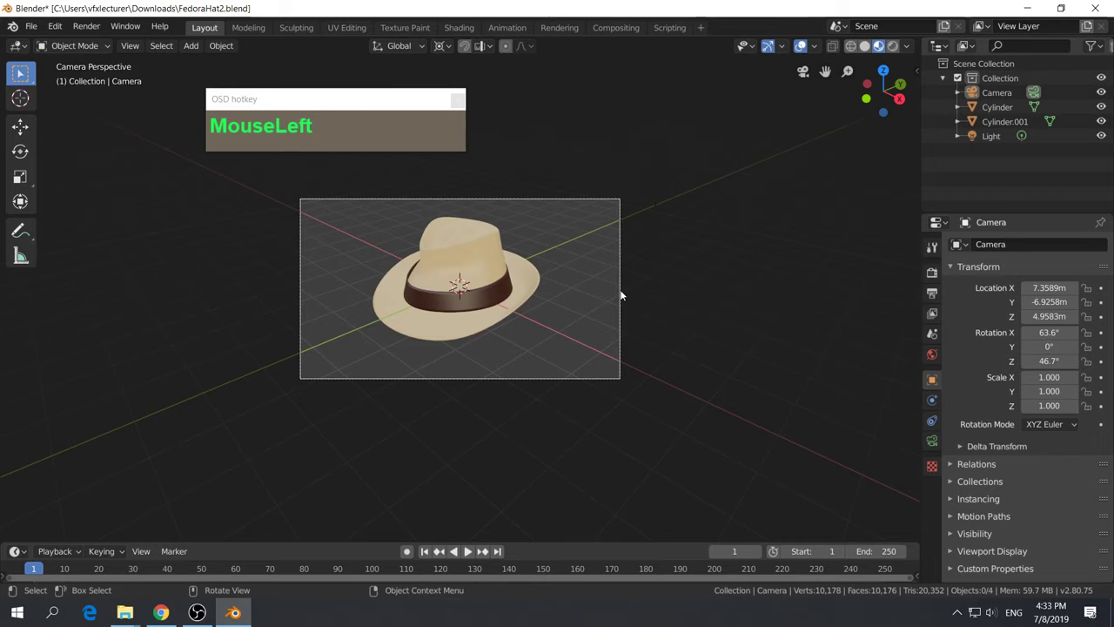
pyautogui.click(738, 338)
pyautogui.scroll(2, 696, 327)
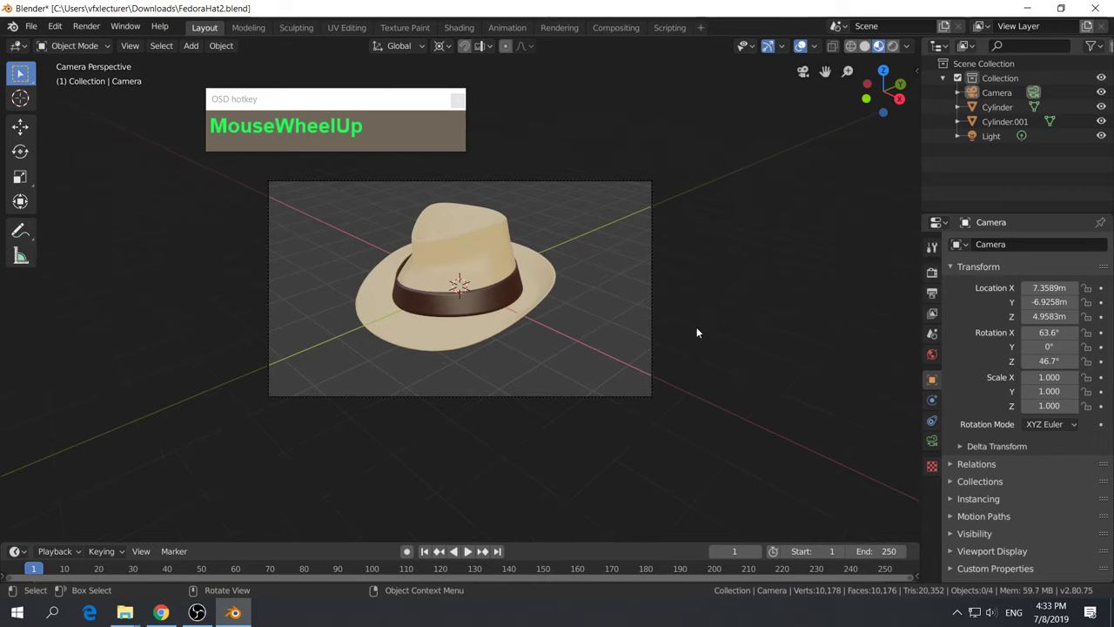
pyautogui.press('g')
pyautogui.click(655, 302)
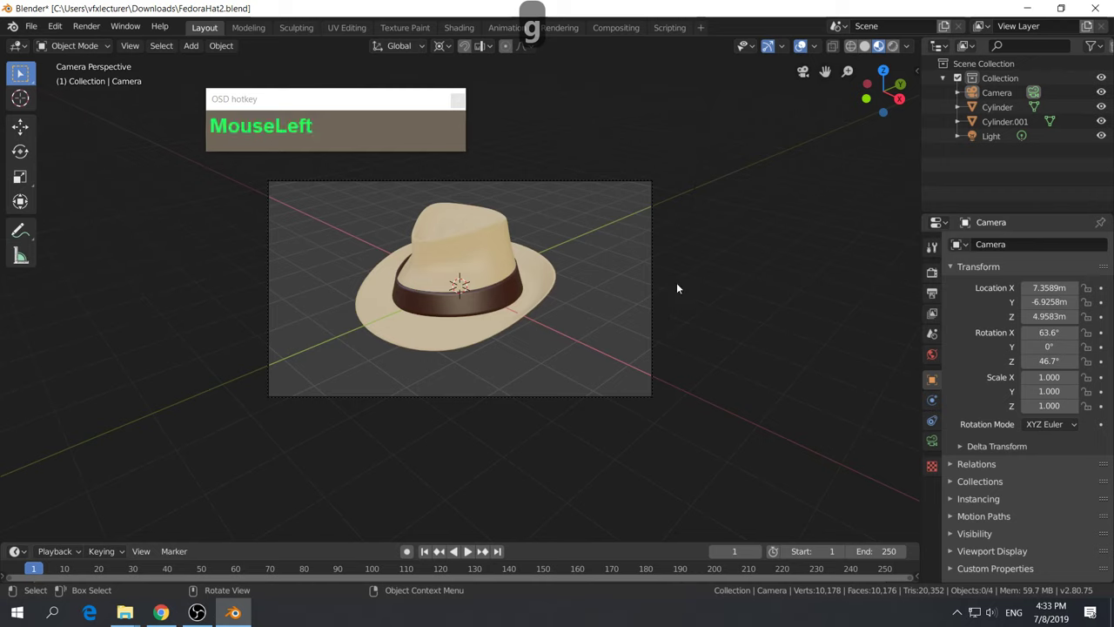
pyautogui.click(674, 247)
# Select the camera by its frame and move it 6.54 m back along its local Z axis
pyautogui.moveTo(620, 146); pyautogui.dragTo(638, 211)
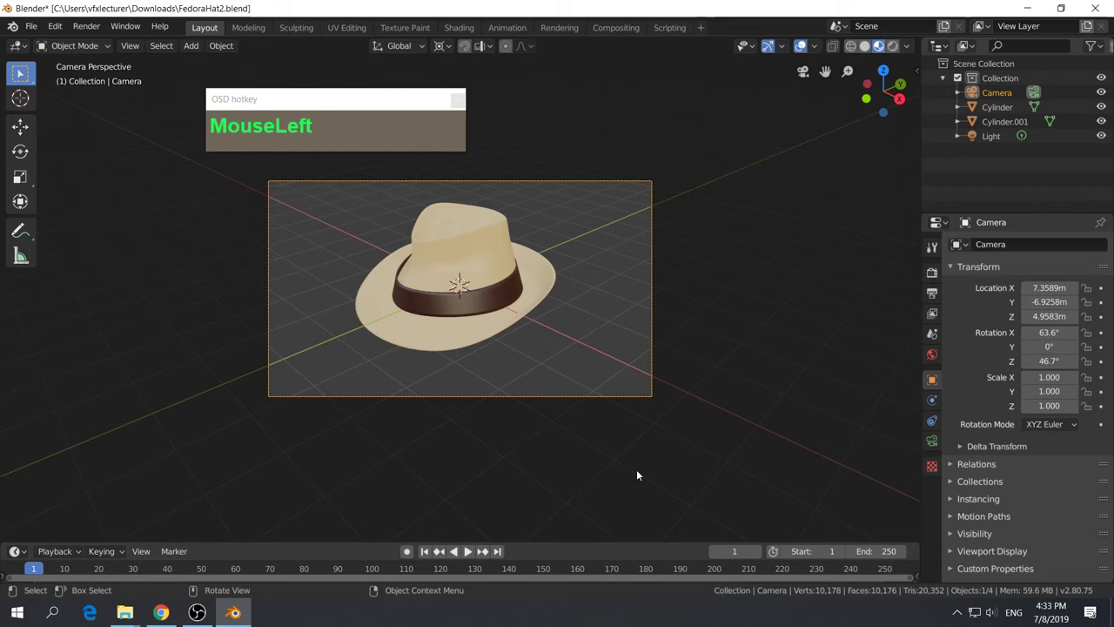
pyautogui.press('g')
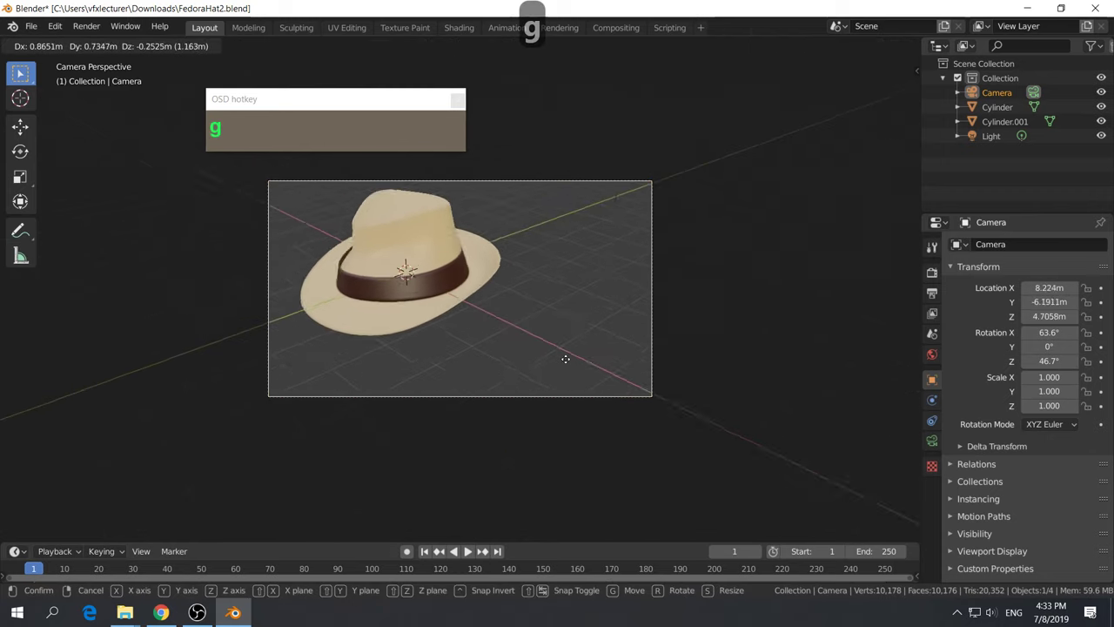
pyautogui.rightClick(560, 322)
pyautogui.press('g')
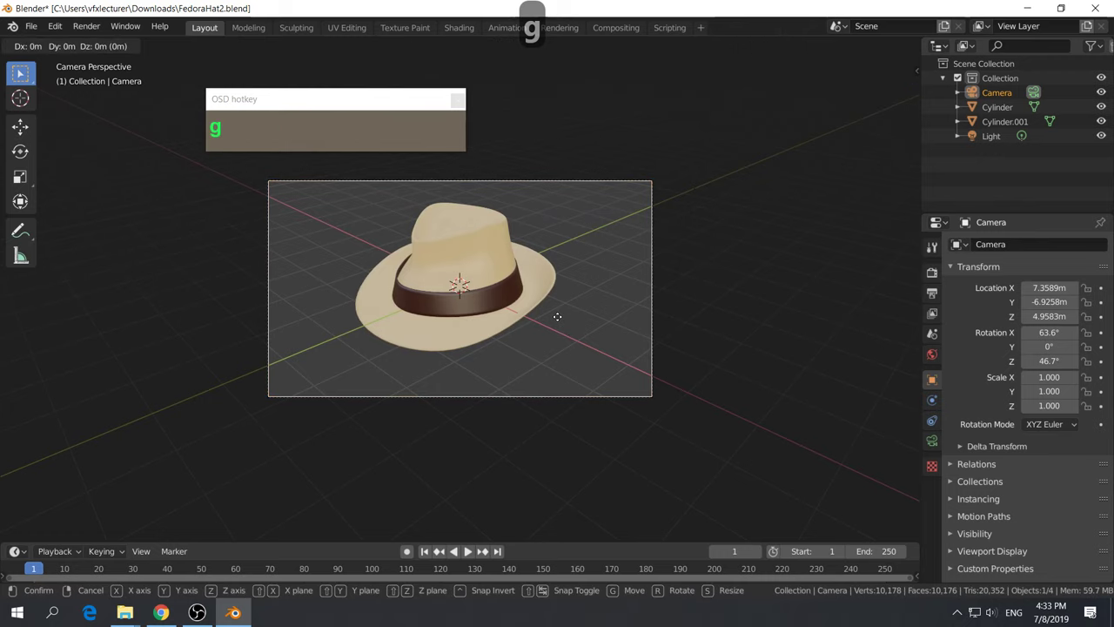
pyautogui.press('z')
pyautogui.press('z')
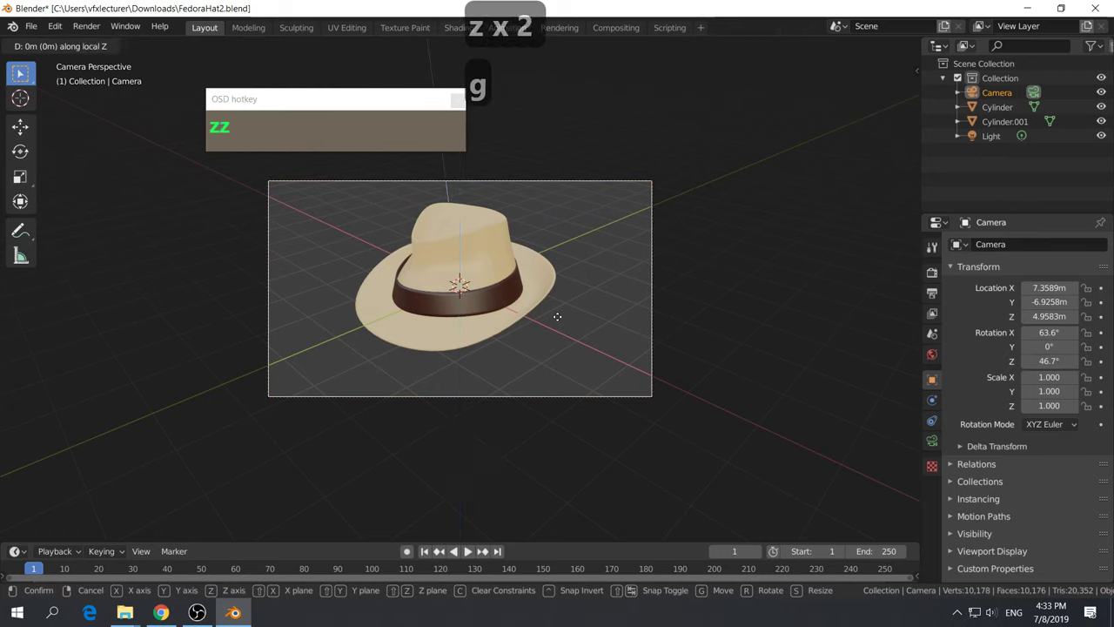
pyautogui.click(557, 361)
# Align the camera to a closer perspective view of the hat from the opposite side
pyautogui.moveTo(546, 410); pyautogui.dragTo(670, 402, button='middle')
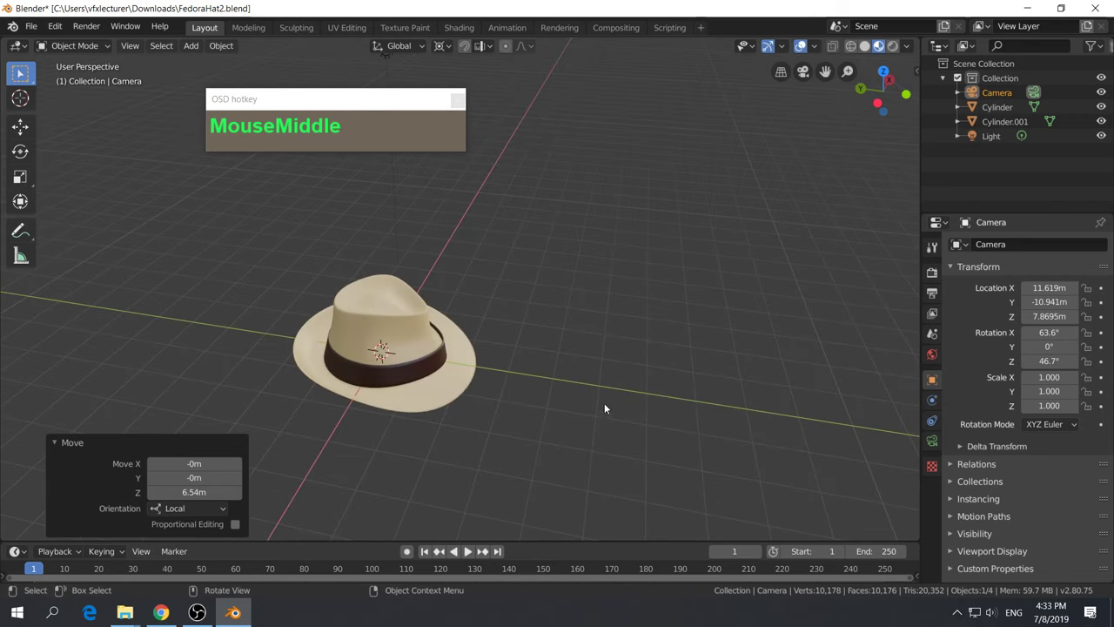
pyautogui.scroll(2, 583, 411)
pyautogui.keyDown('shift'); pyautogui.moveTo(563, 416); pyautogui.dragTo(688, 331, button='middle'); pyautogui.keyUp('shift')
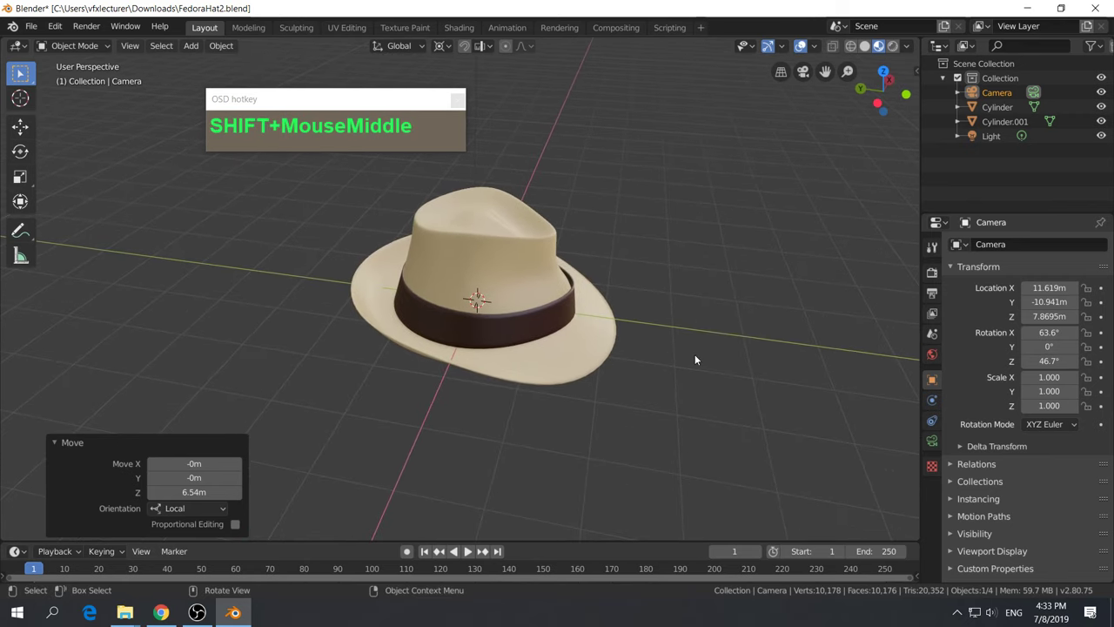
pyautogui.moveTo(402, 115); pyautogui.dragTo(353, 101)
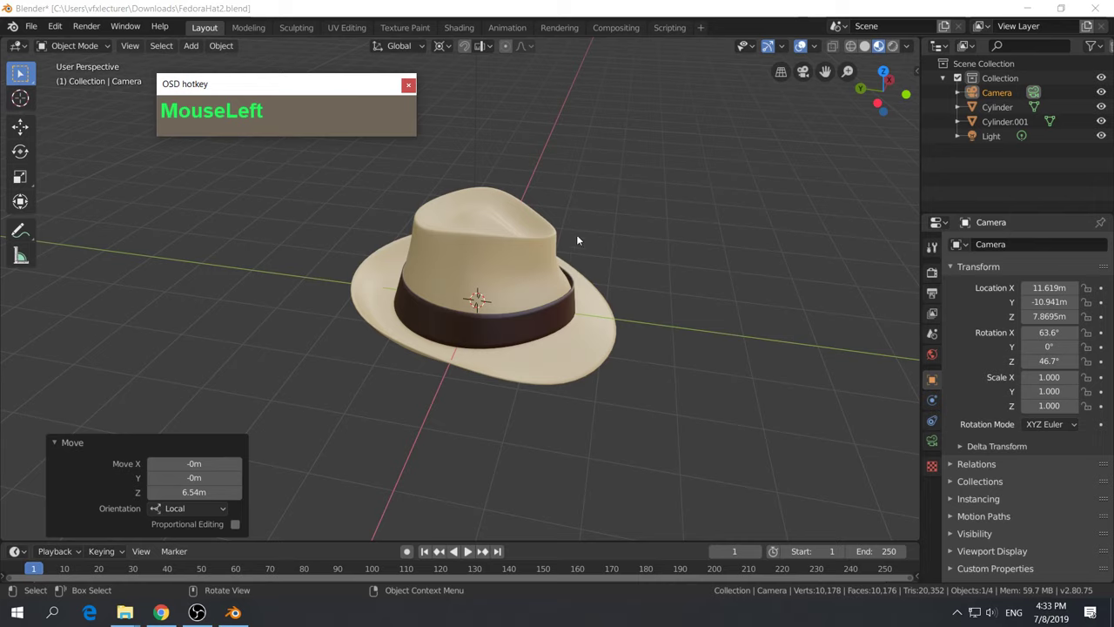
pyautogui.press('ctrl')
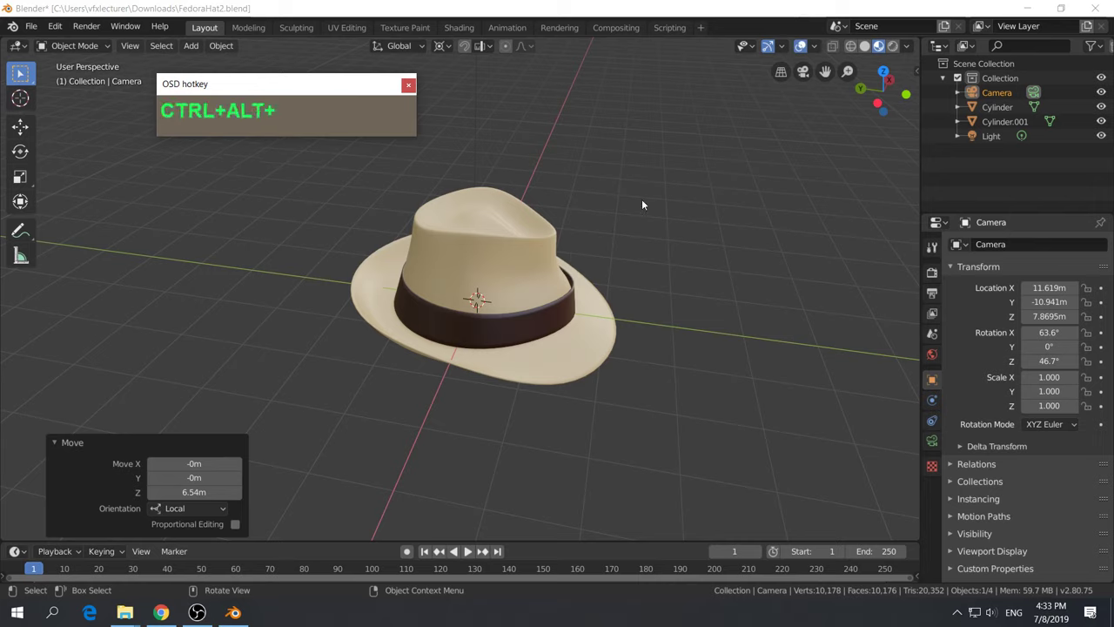
pyautogui.hotkey('ctrl', 'alt', '0')
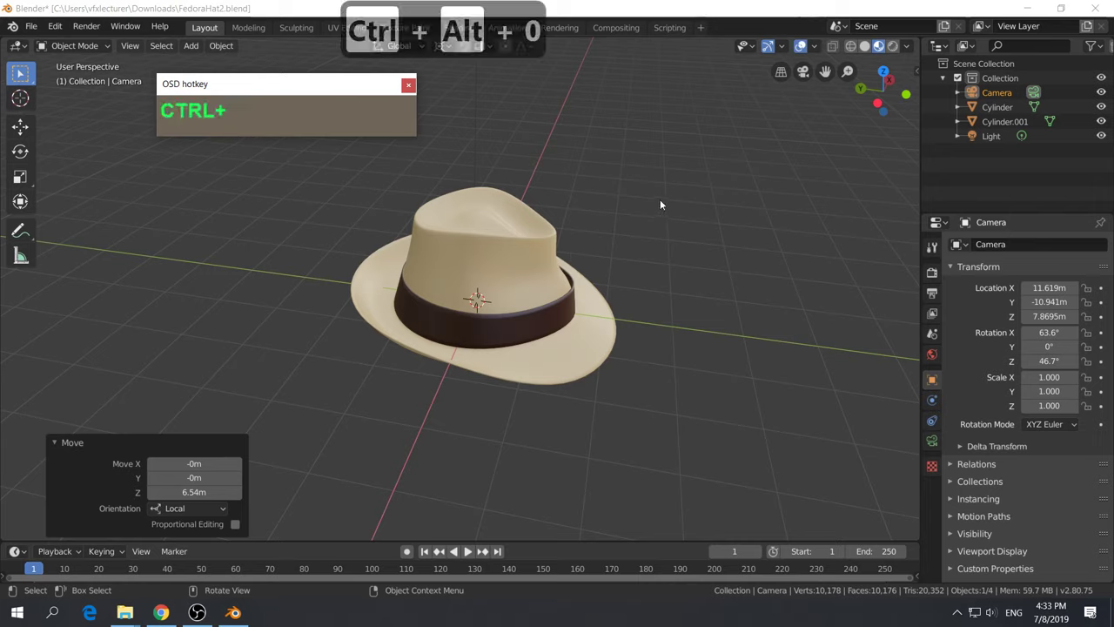
pyautogui.click(678, 206)
pyautogui.press('ctrl+alt+KP_0')
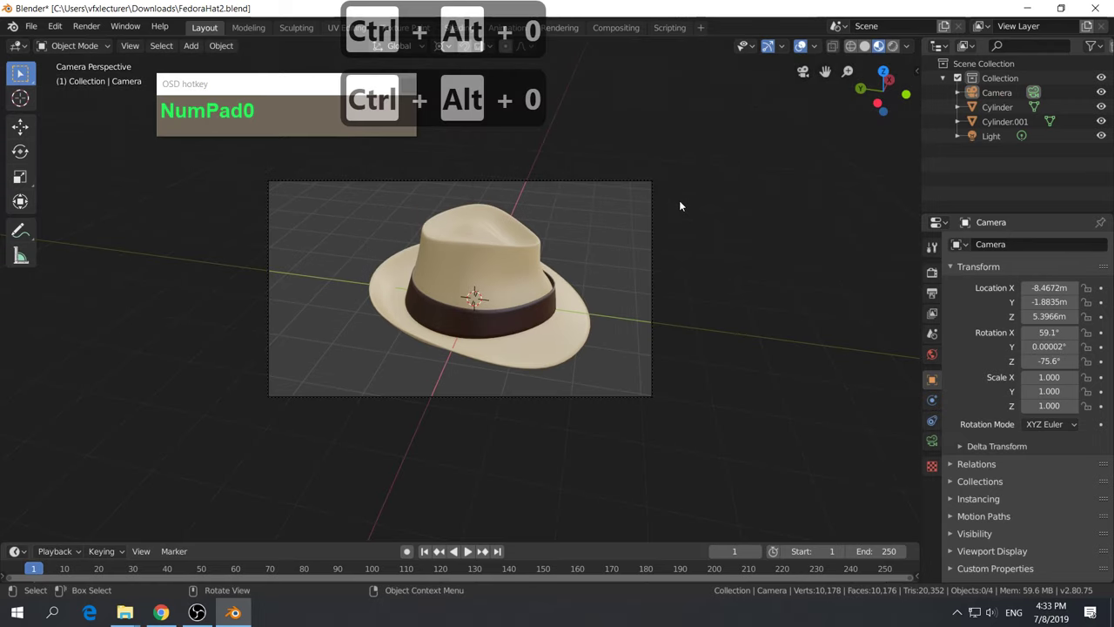
# Select the camera by its frame and shift it about 0.07 m in X, -0.24 m in Y and 0.02 m in Z to centre the hat
pyautogui.click(654, 206)
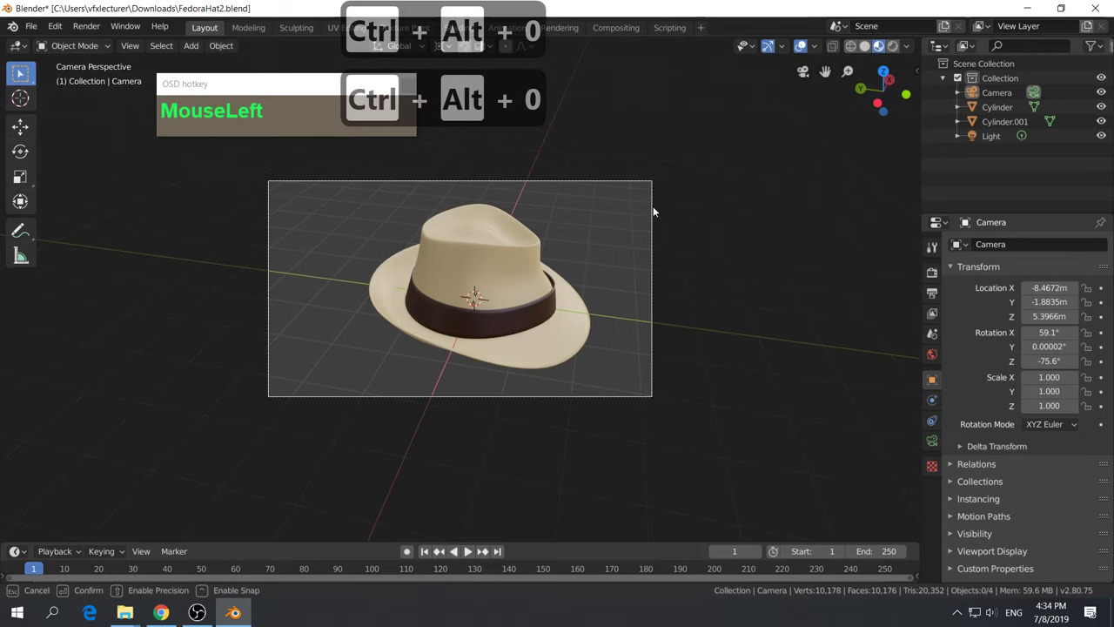
pyautogui.rightClick(653, 254)
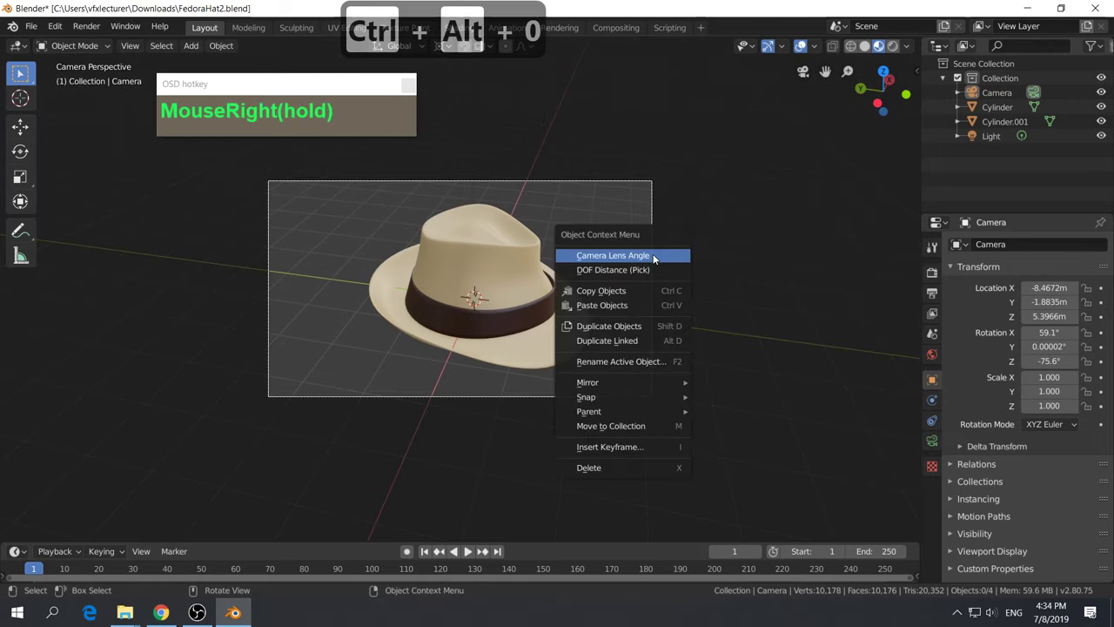
pyautogui.click(656, 206)
pyautogui.moveTo(621, 165); pyautogui.dragTo(625, 259)
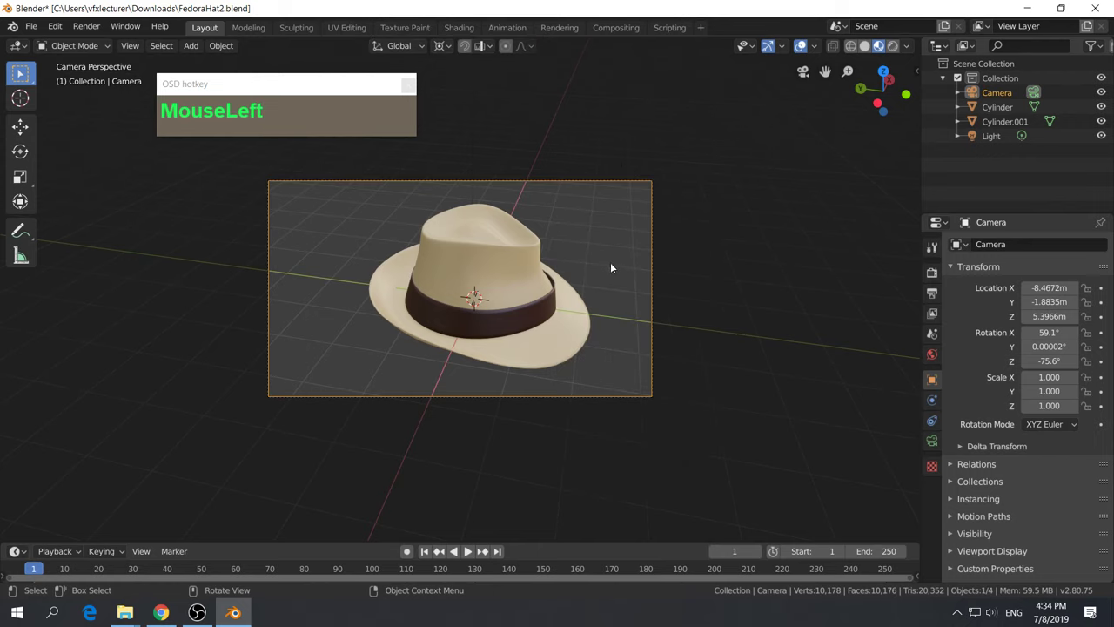
pyautogui.press('g')
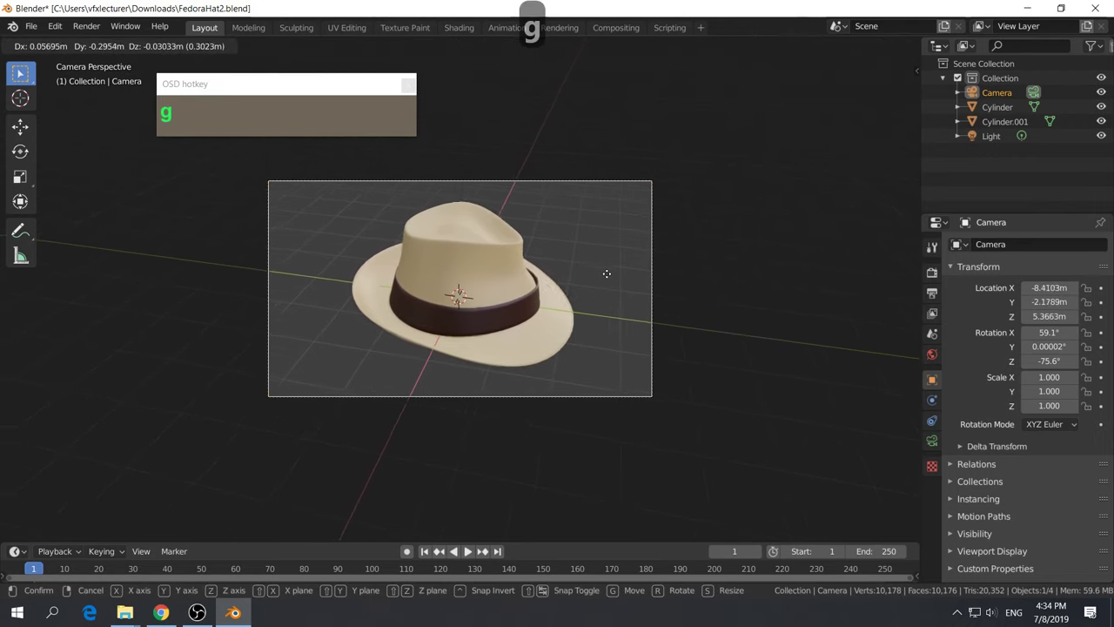
pyautogui.click(608, 277)
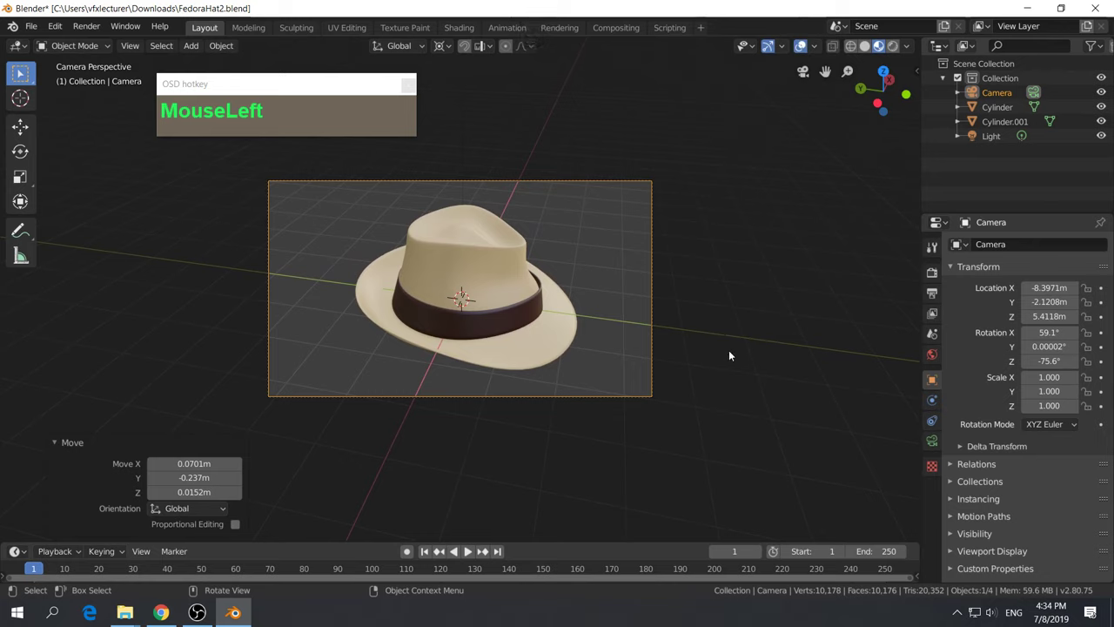
# Show the 3D view's View settings and enable Lock Camera to View
pyautogui.press('n')
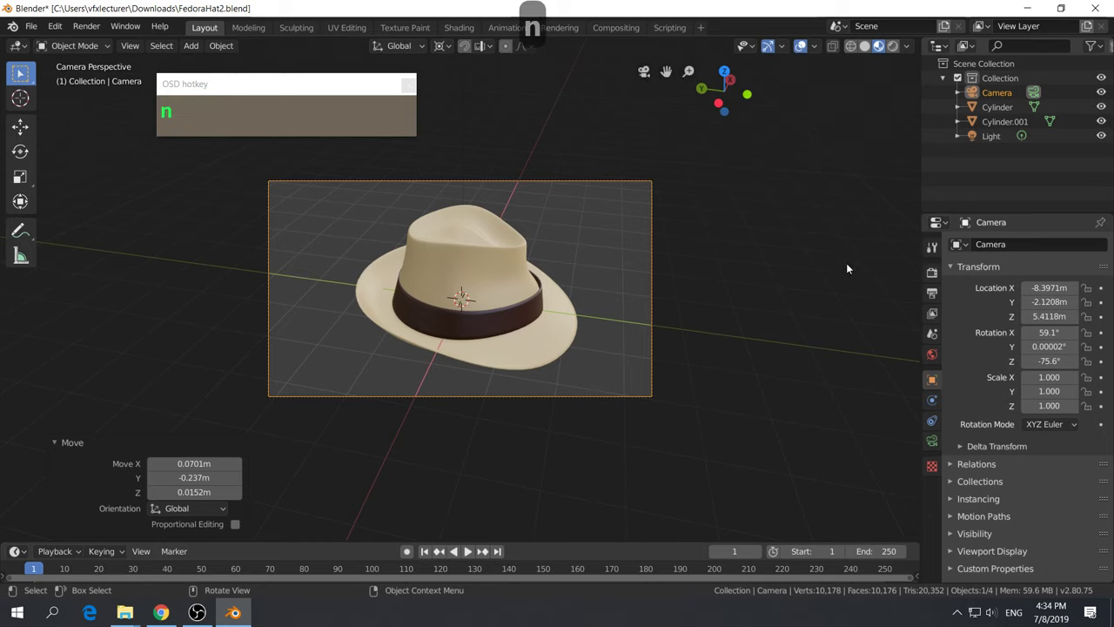
pyautogui.click(824, 358)
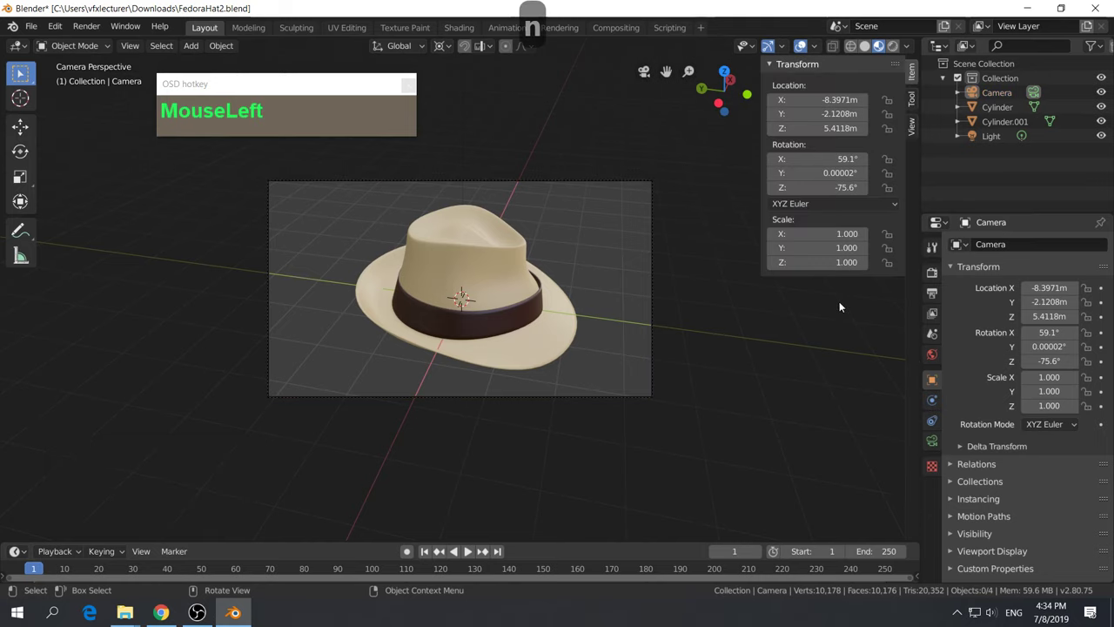
pyautogui.press('n')
pyautogui.press('n')
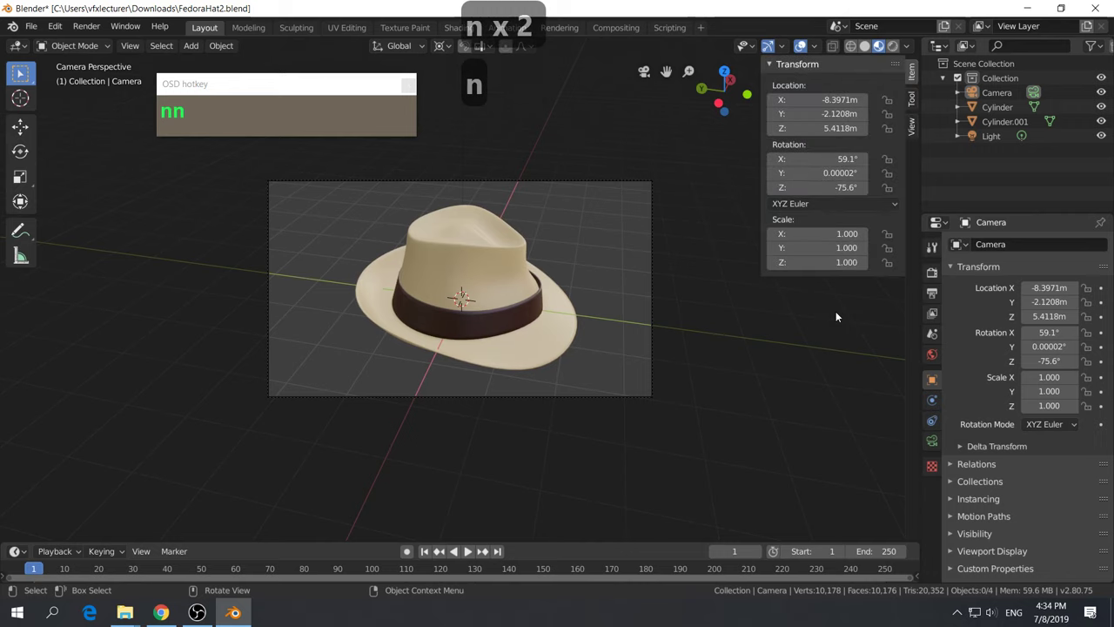
pyautogui.click(912, 129)
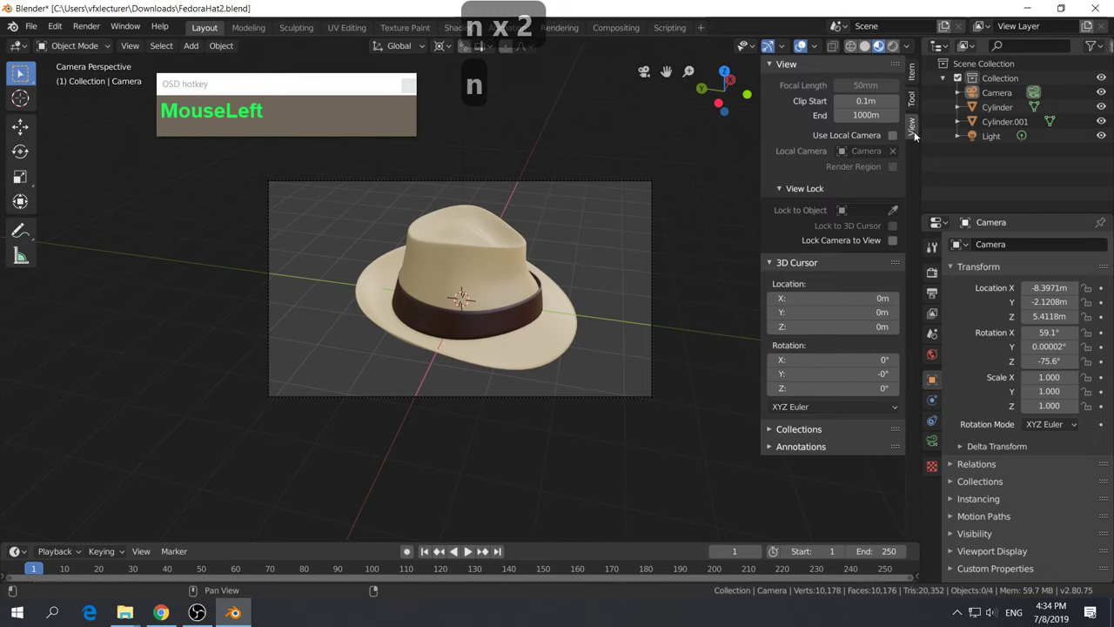
pyautogui.click(894, 242)
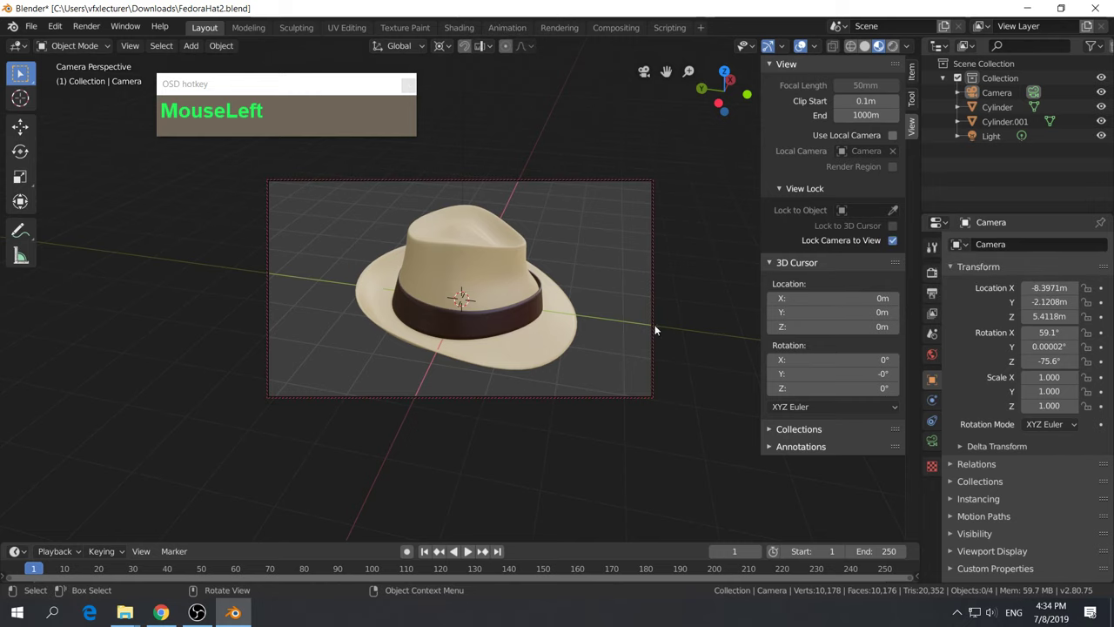
# Reframe the hat with the locked camera from the other side, placing it at about X 7.7 m, Y -3.31 m, Z 3.91 m
pyautogui.scroll(-2, 592, 400)
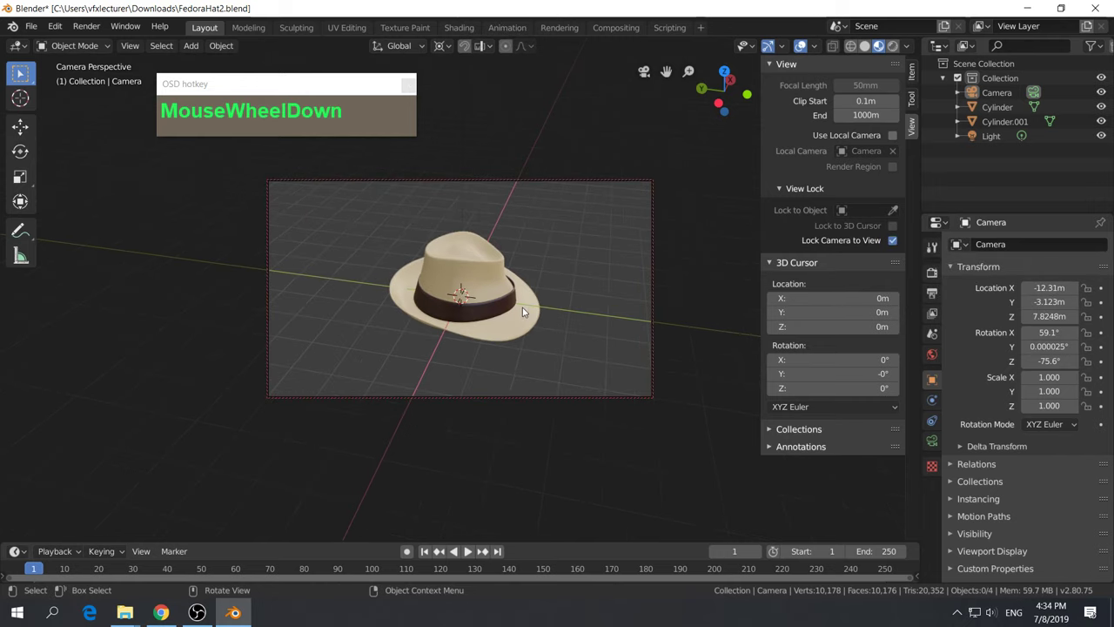
pyautogui.moveTo(522, 308); pyautogui.dragTo(435, 301, button='middle')
pyautogui.scroll(2, 552, 301)
pyautogui.moveTo(552, 301); pyautogui.dragTo(534, 342, button='middle')
pyautogui.scroll(-1, 502, 297)
pyautogui.scroll(1, 502, 297)
pyautogui.scroll(1, 516, 319)
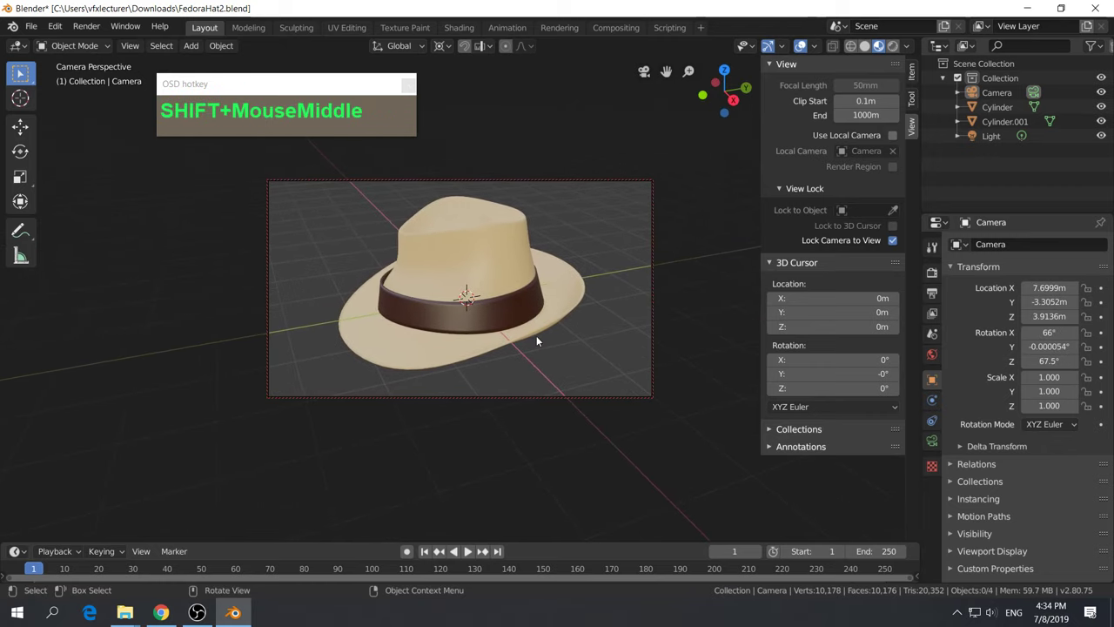
# Enlarge the camera frame with Lock Camera to View off, re-enable the lock and lower the camera to about Z 2.14 m, tilted 78° in X
pyautogui.click(892, 242)
pyautogui.scroll(4, 696, 278)
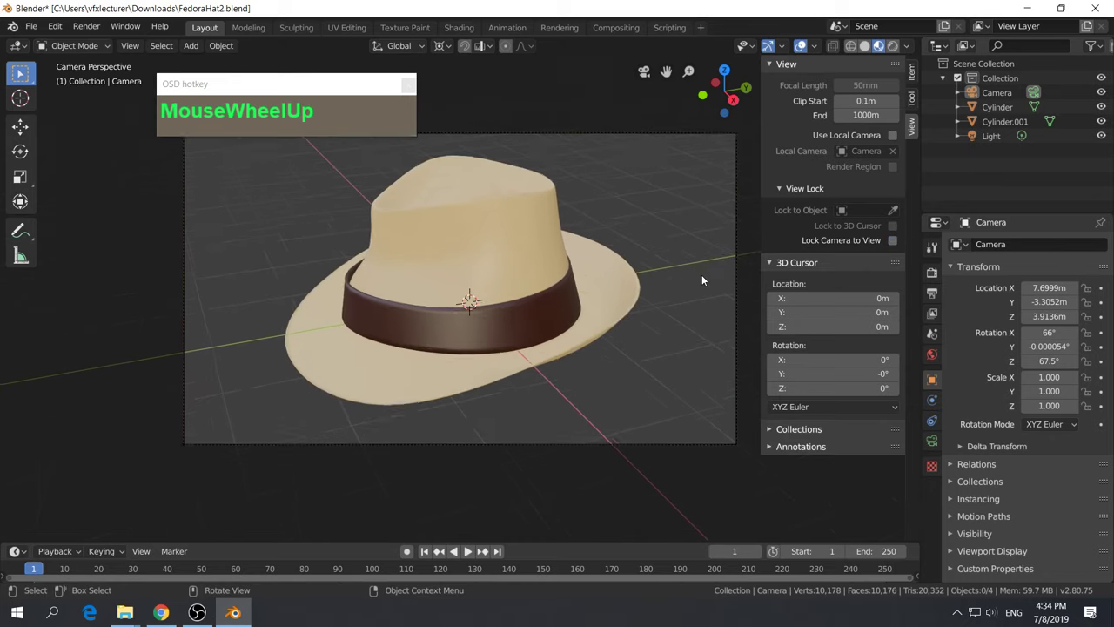
pyautogui.click(893, 240)
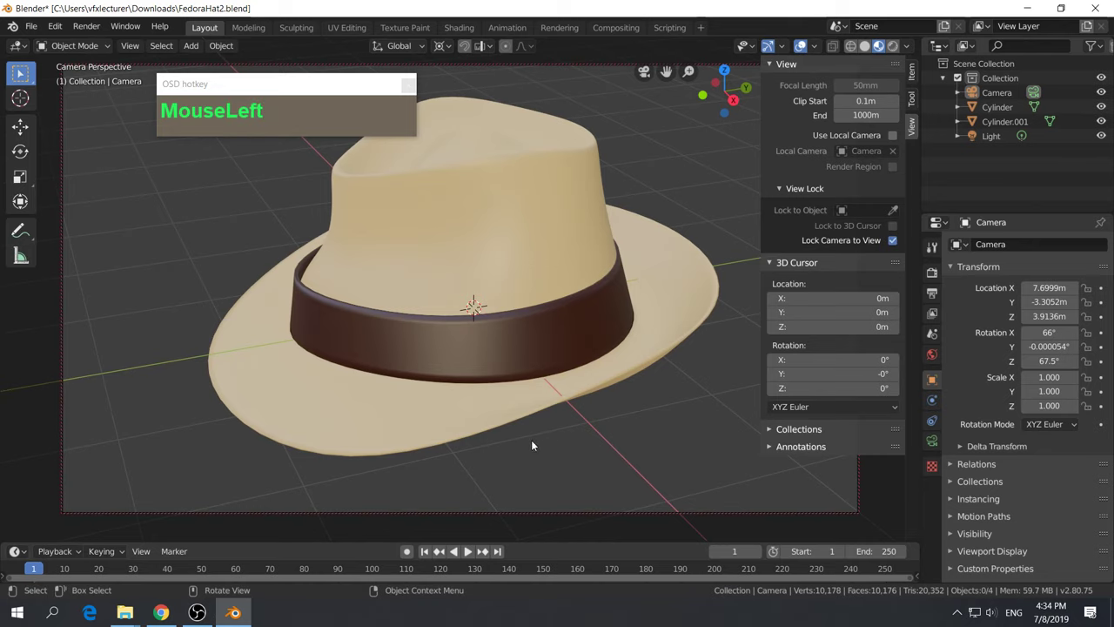
pyautogui.moveTo(530, 439); pyautogui.dragTo(514, 341, button='middle')
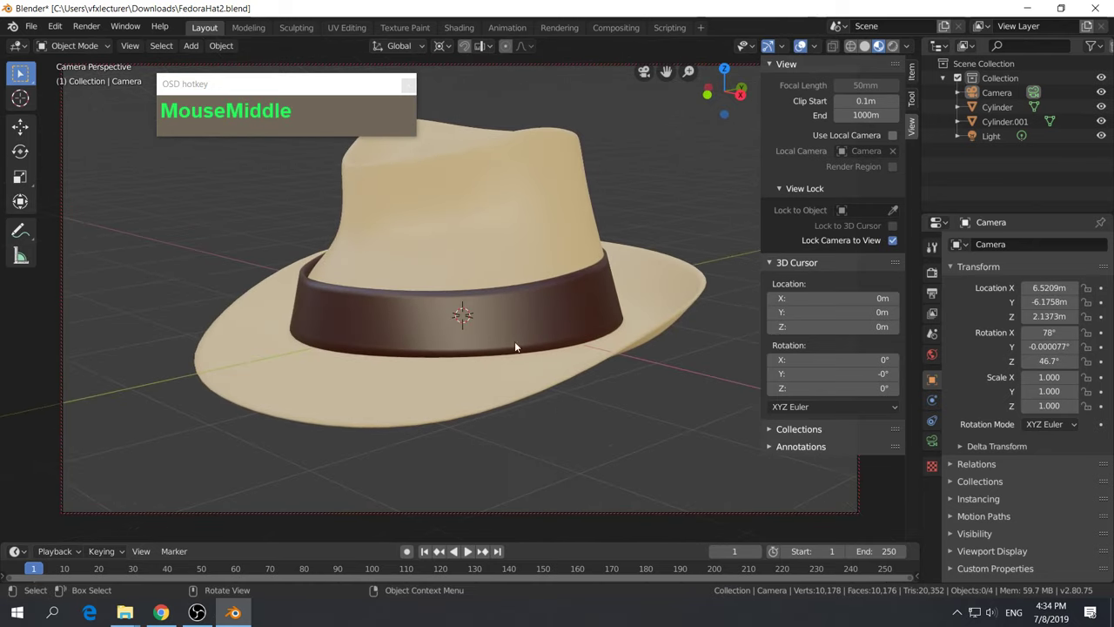
# Open the scene's render properties
pyautogui.moveTo(342, 91); pyautogui.dragTo(283, 91)
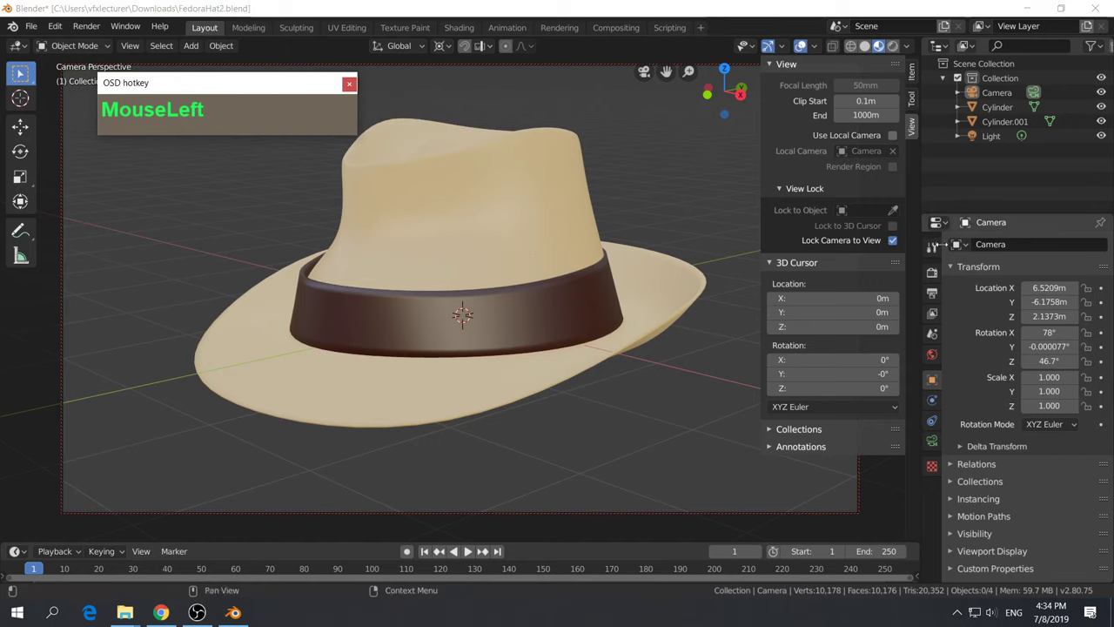
pyautogui.click(931, 248)
pyautogui.click(932, 272)
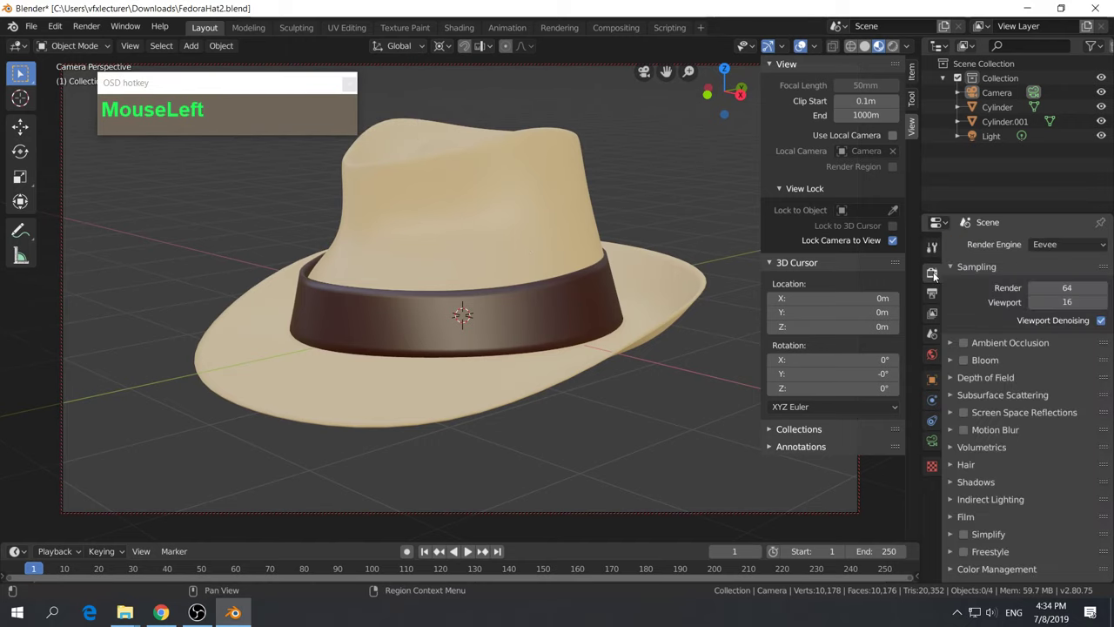
# Set the render engine to Cycles and its device to GPU Compute
pyautogui.click(1062, 244)
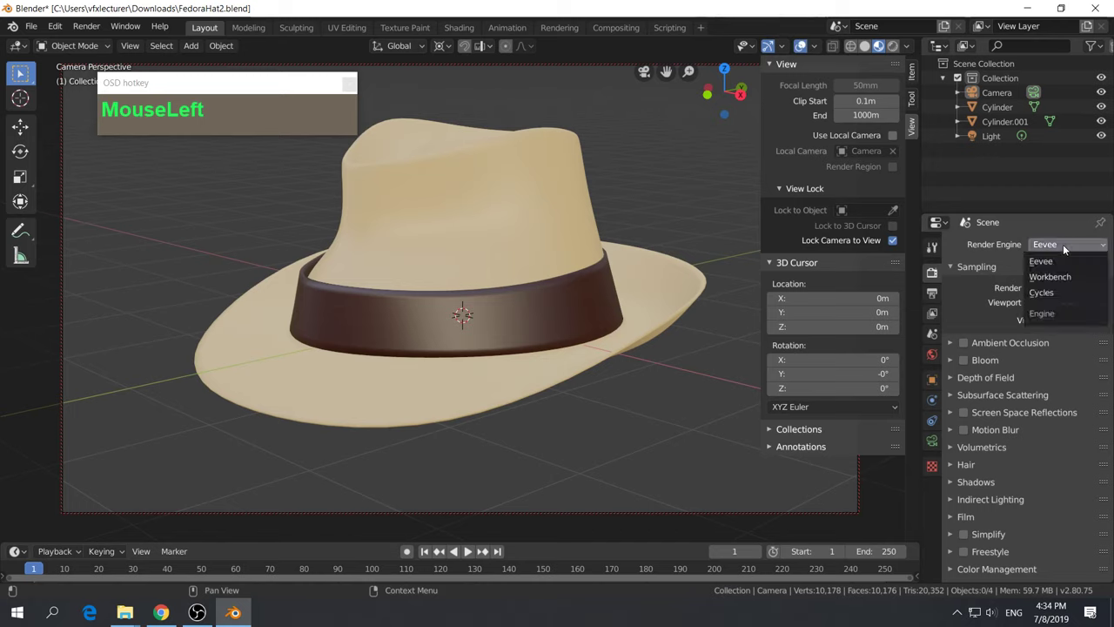
pyautogui.click(1048, 292)
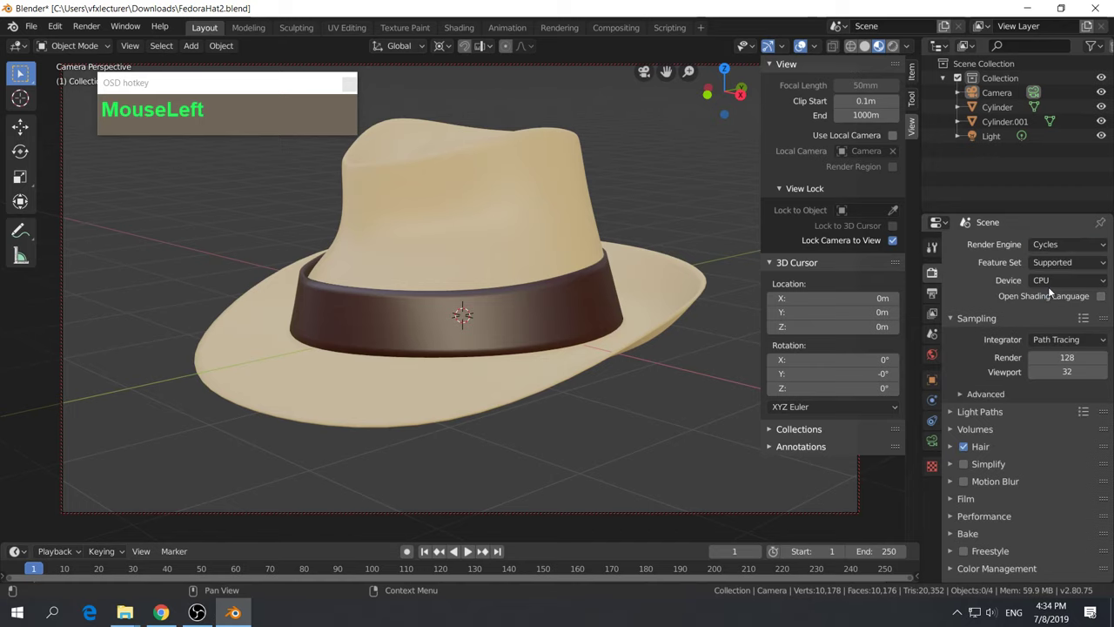
pyautogui.click(1049, 280)
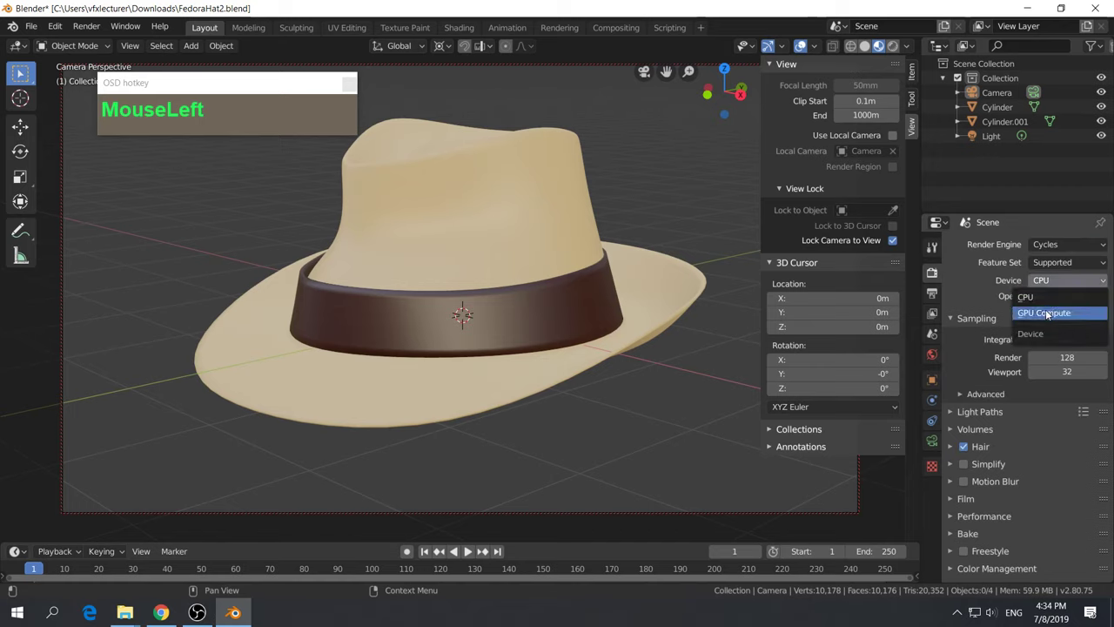
pyautogui.click(1049, 313)
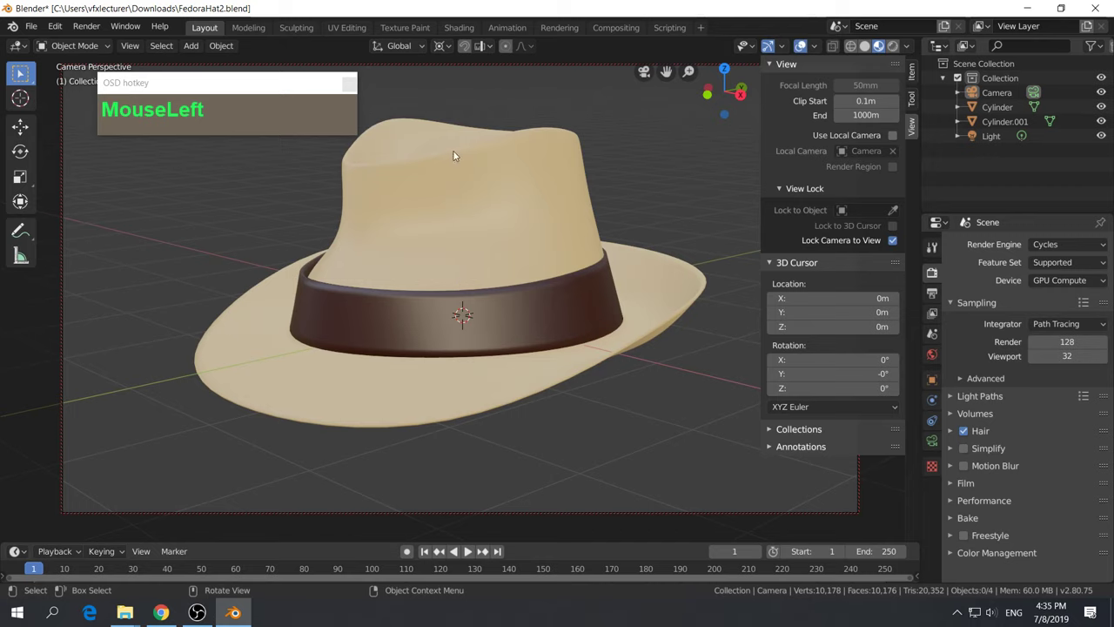
# Render the hat from the camera, inspect the image and close the render window
pyautogui.click(90, 27)
pyautogui.moveTo(96, 29); pyautogui.dragTo(105, 46)
pyautogui.press('F12')
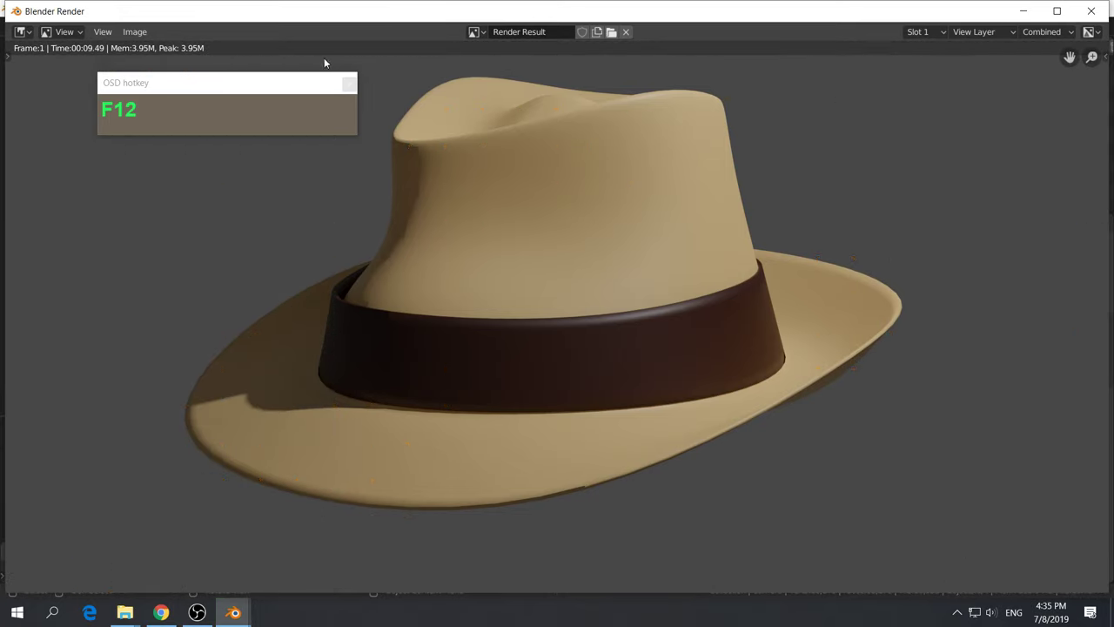
pyautogui.moveTo(287, 90); pyautogui.dragTo(266, 95)
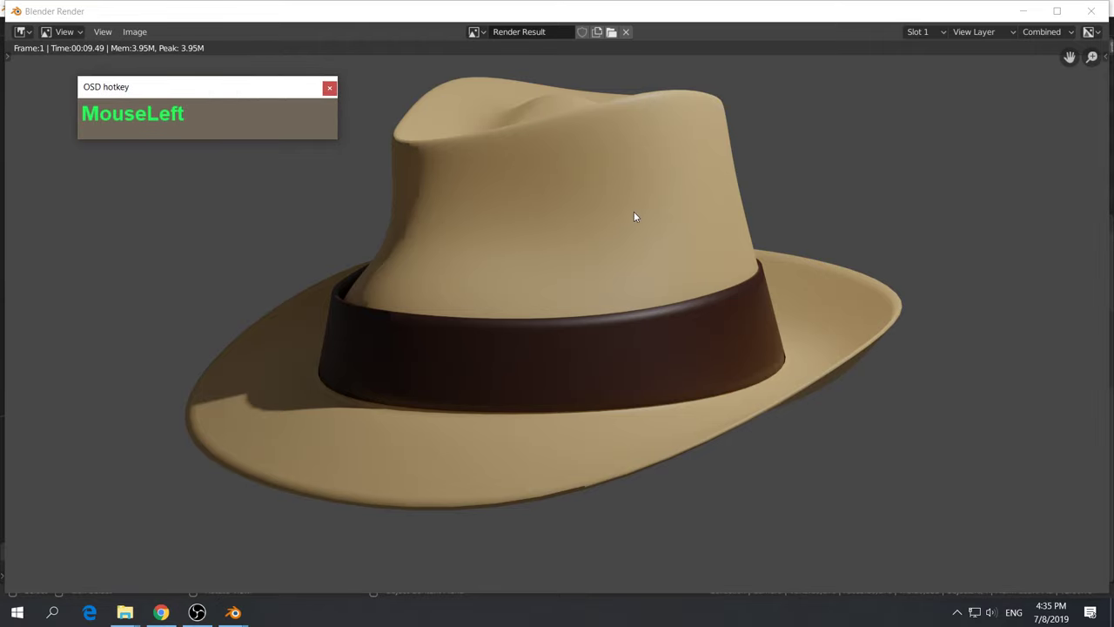
pyautogui.press('Escape')
pyautogui.click(905, 252)
pyautogui.press('Escape')
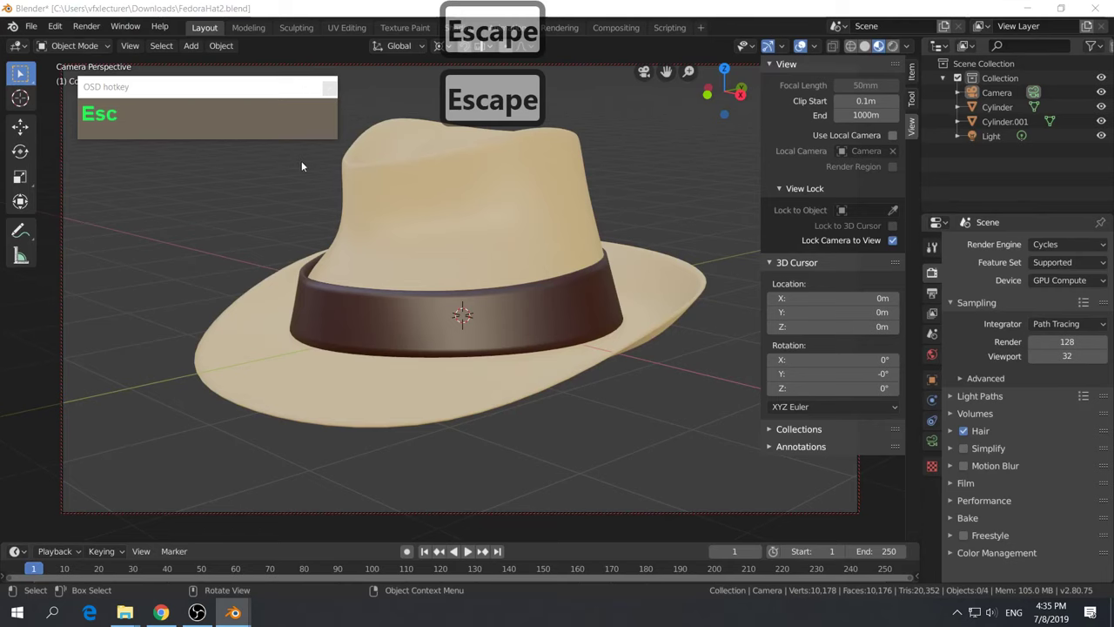
# Pull the locked camera back from the hat to leave room around it in the frame
pyautogui.scroll(-2, 585, 313)
pyautogui.moveTo(586, 319)
pyautogui.mouseDown(button='middle')
pyautogui.moveTo(590, 340)
pyautogui.moveTo(735, 311)
pyautogui.moveTo(655, 336)
pyautogui.moveTo(580, 325)
pyautogui.mouseUp(button='middle')
pyautogui.scroll(-2, 581, 335)
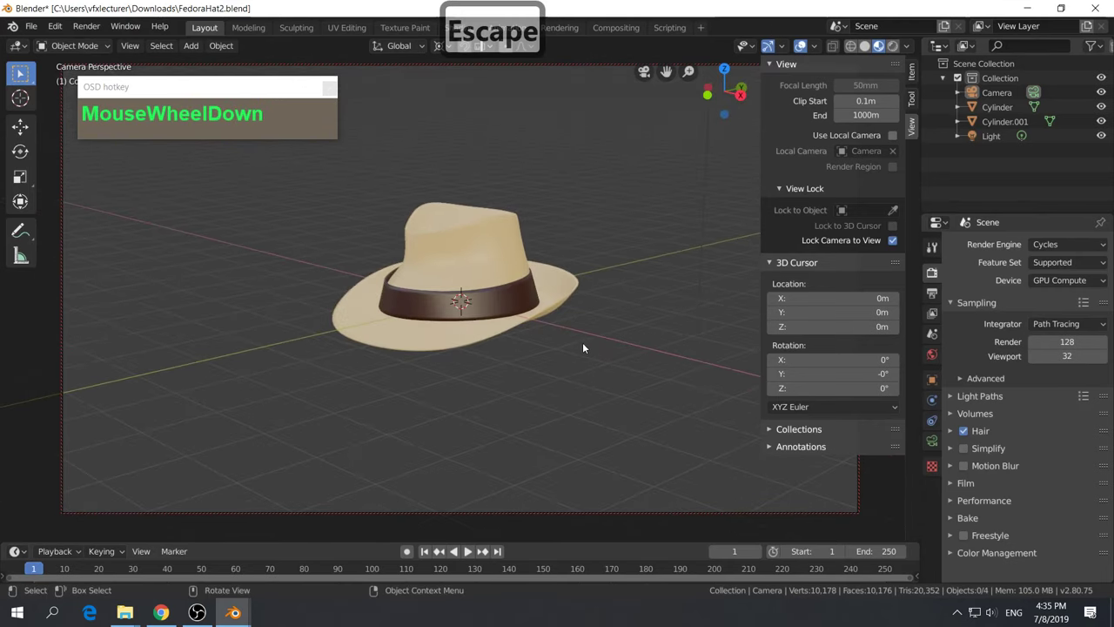
pyautogui.click(440, 253)
pyautogui.click(635, 393)
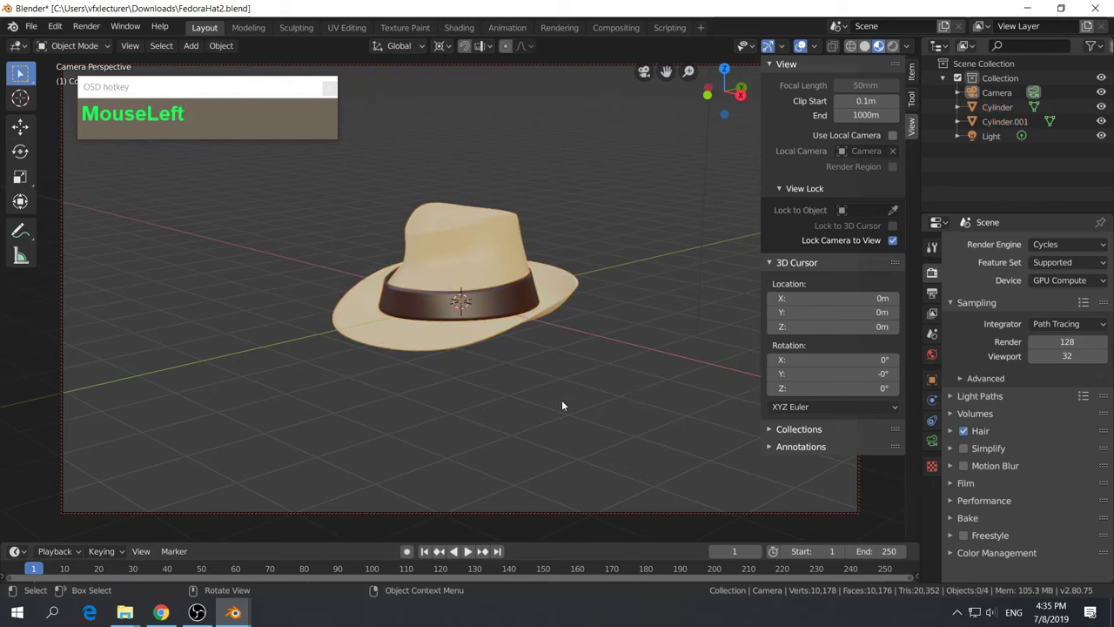
# Add a mesh plane at the origin and scale it up into a large floor around the hat
pyautogui.hotkey('shift', 'a')
pyautogui.moveTo(515, 321)
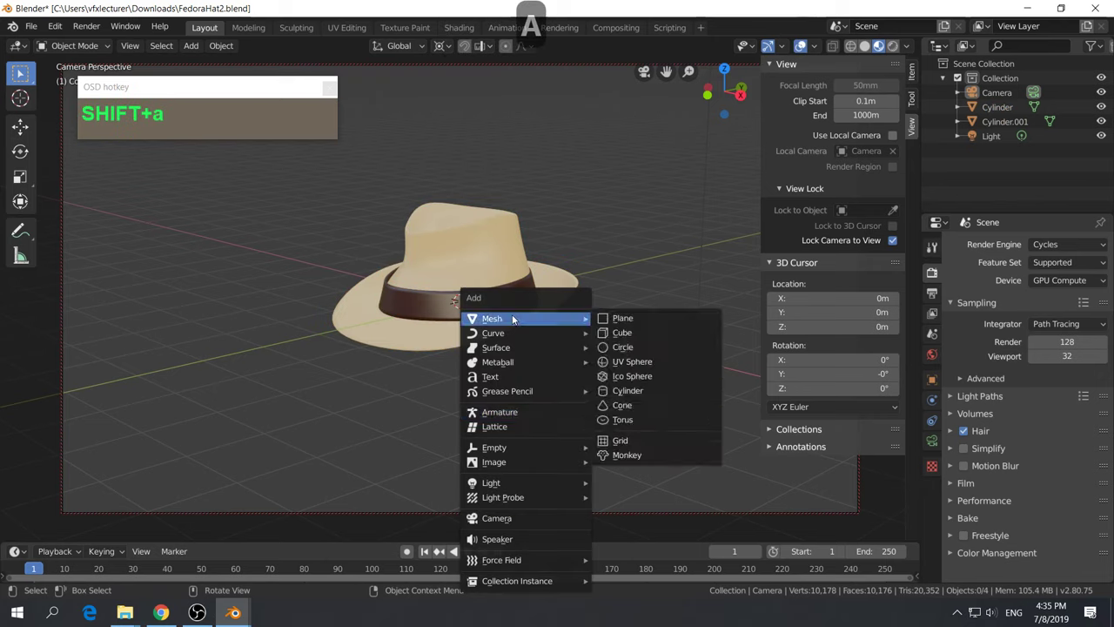
pyautogui.click(651, 319)
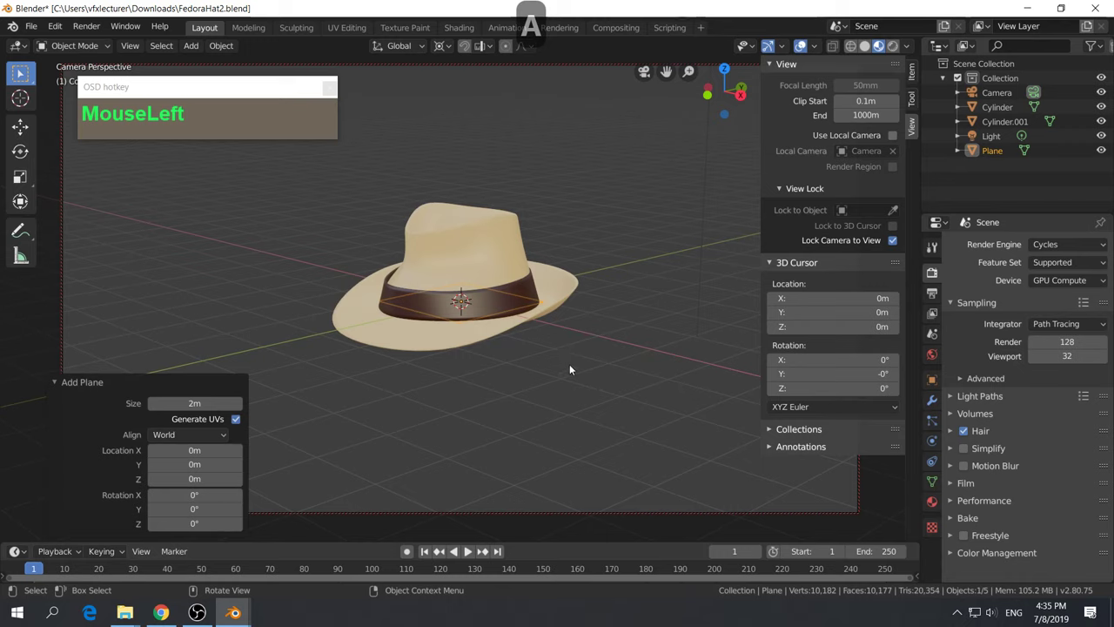
pyautogui.press('s')
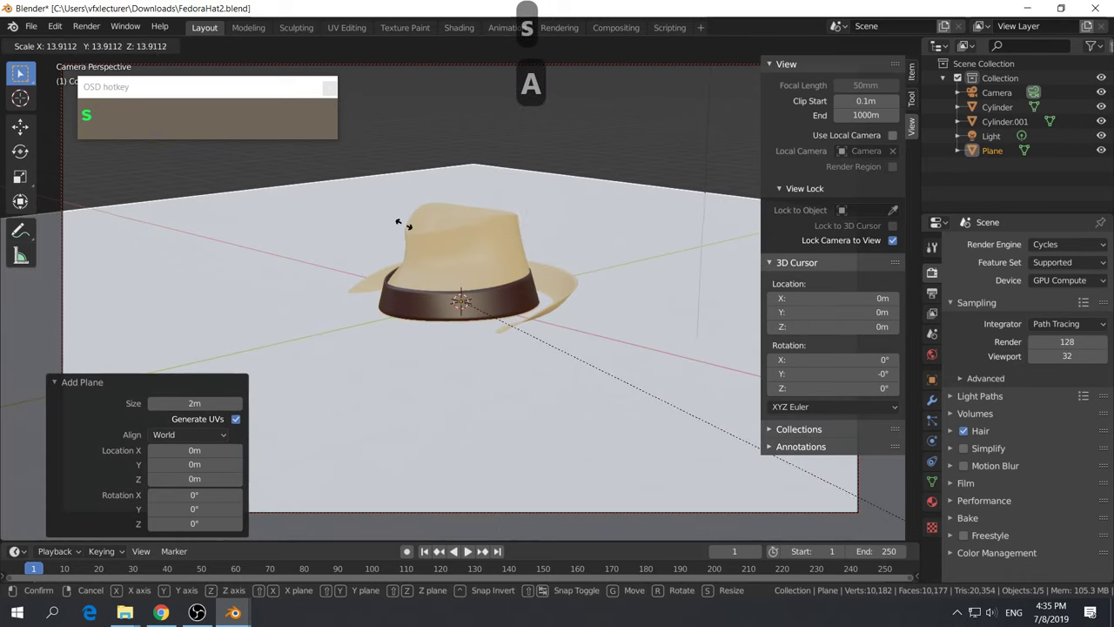
pyautogui.click(256, 159)
# Raise the hat and its band together along Z until the brim clears the floor plane
pyautogui.click(514, 292)
pyautogui.keyDown('shift'); pyautogui.click(504, 244); pyautogui.keyUp('shift')
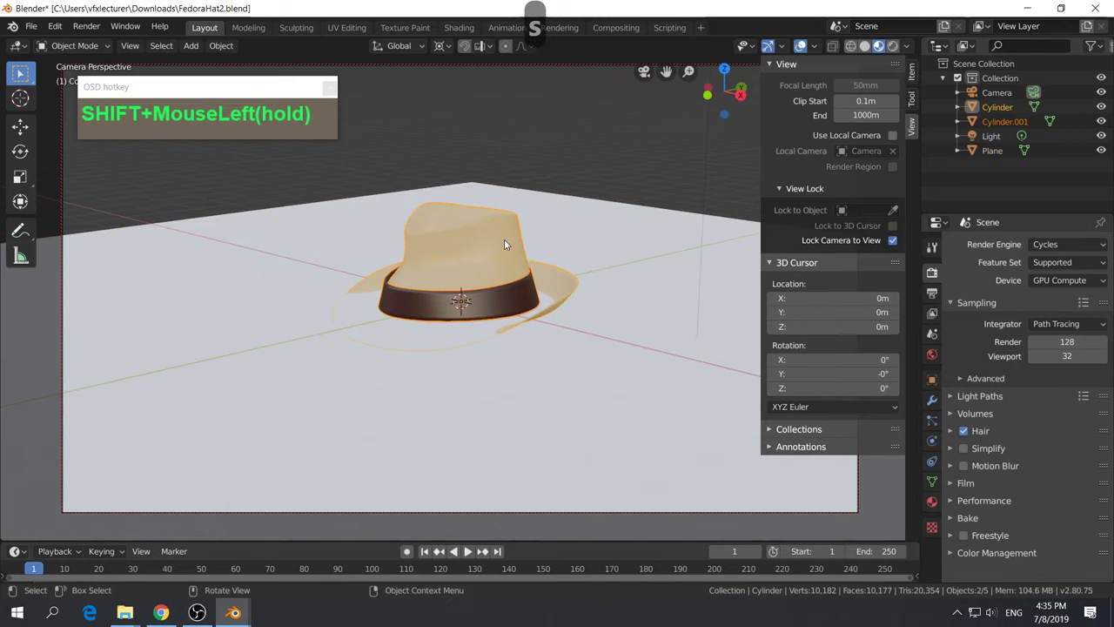
pyautogui.press('g')
pyautogui.press('z')
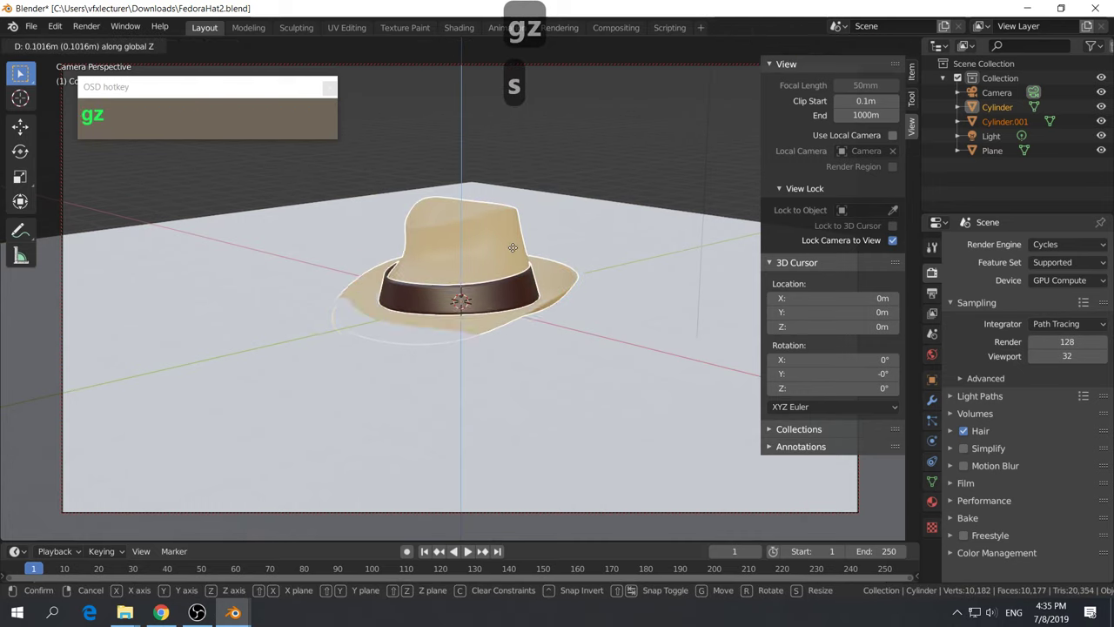
pyautogui.click(511, 202)
# Give the floor plane a new material with a light blue base color
pyautogui.click(550, 302)
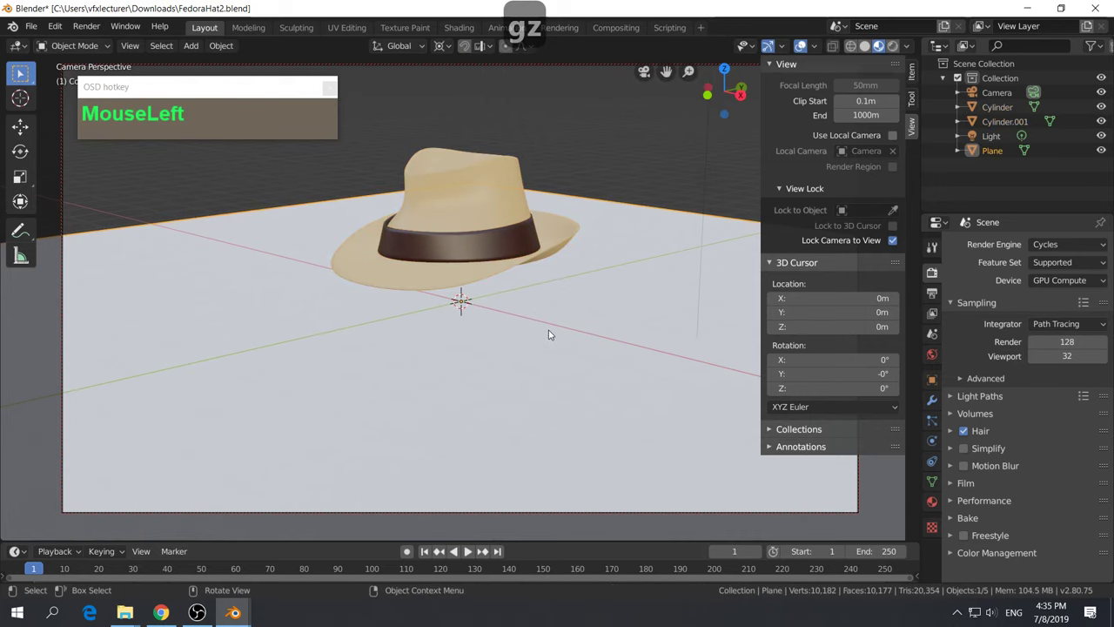
pyautogui.click(932, 501)
pyautogui.click(1009, 291)
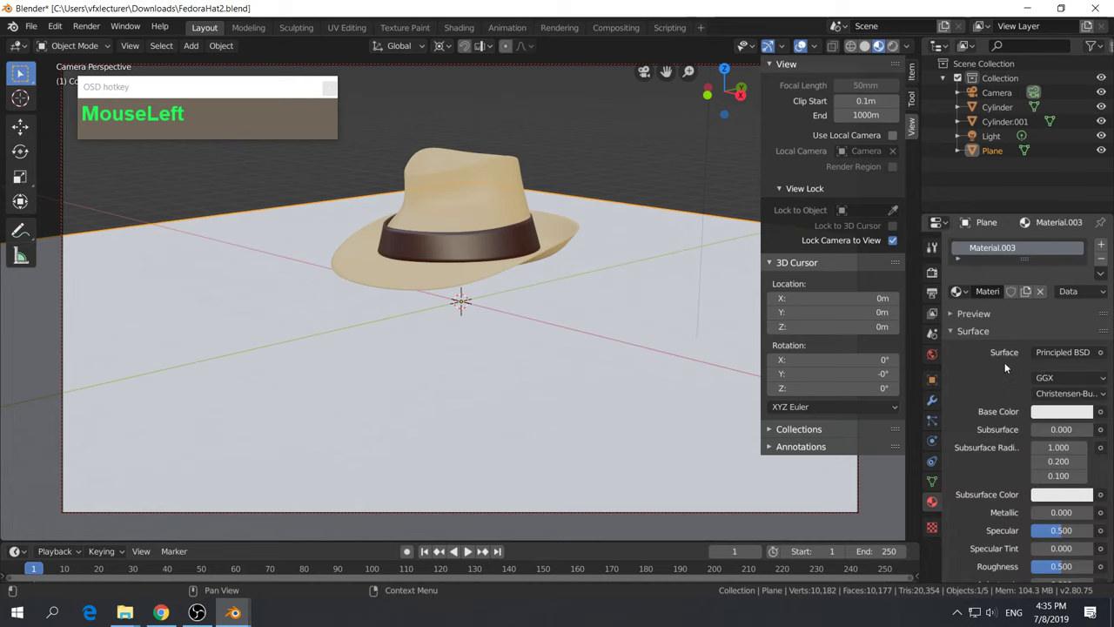
pyautogui.click(1057, 413)
pyautogui.moveTo(1018, 252)
pyautogui.mouseDown()
pyautogui.moveTo(1001, 261)
pyautogui.moveTo(1014, 237)
pyautogui.moveTo(1030, 247)
pyautogui.moveTo(1032, 238)
pyautogui.mouseUp()
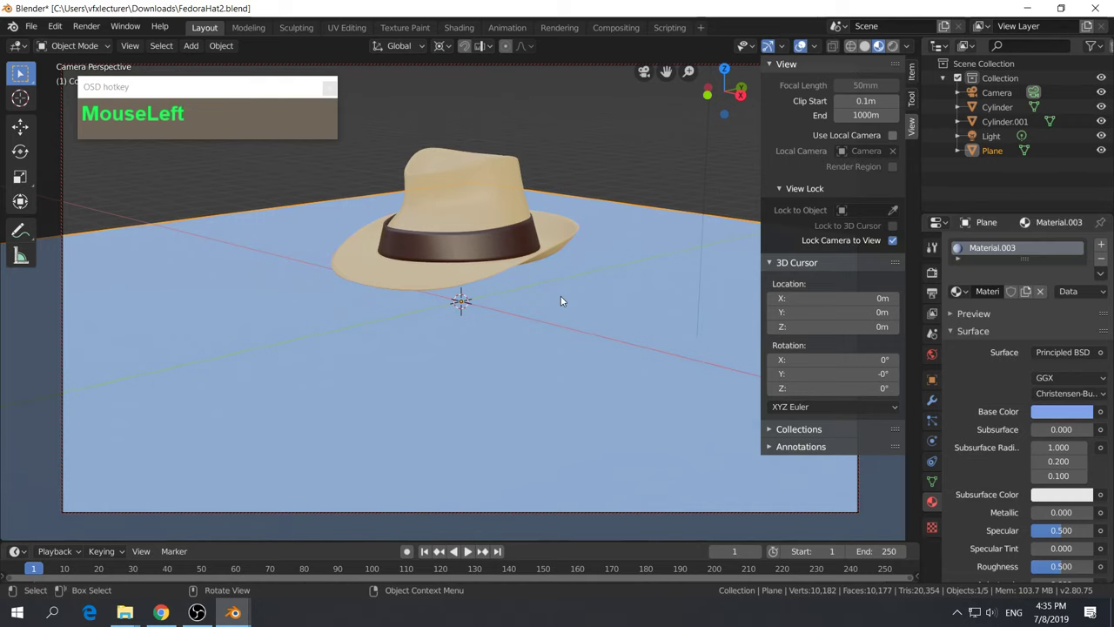
pyautogui.press('KP_0')
pyautogui.middleClick(575, 328)
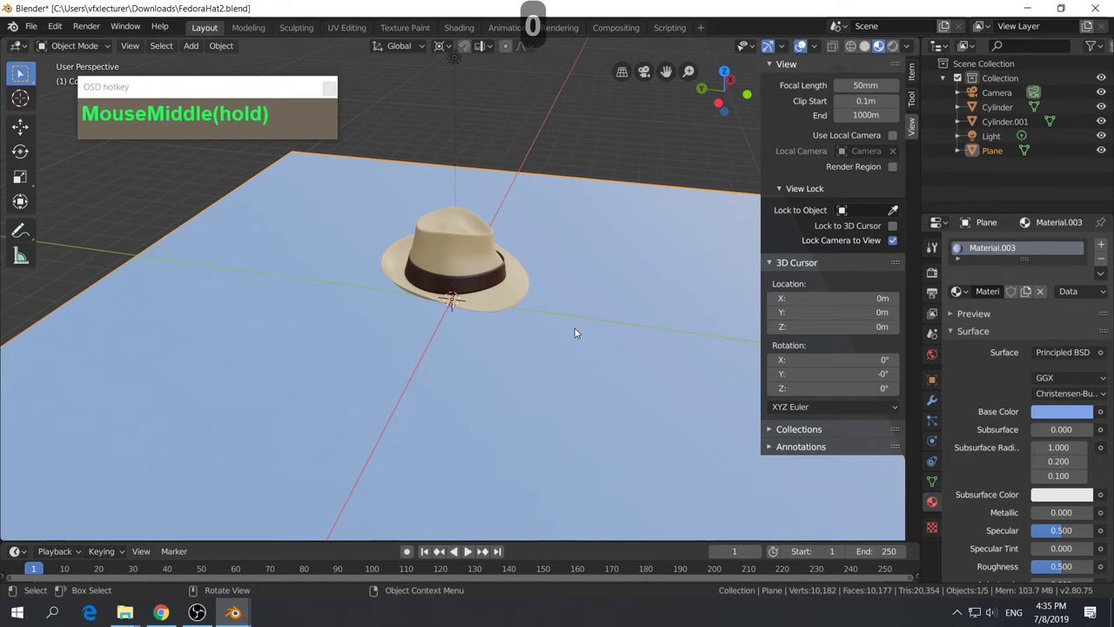
pyautogui.rightClick(574, 327)
pyautogui.click(612, 219)
pyautogui.press('KP_0')
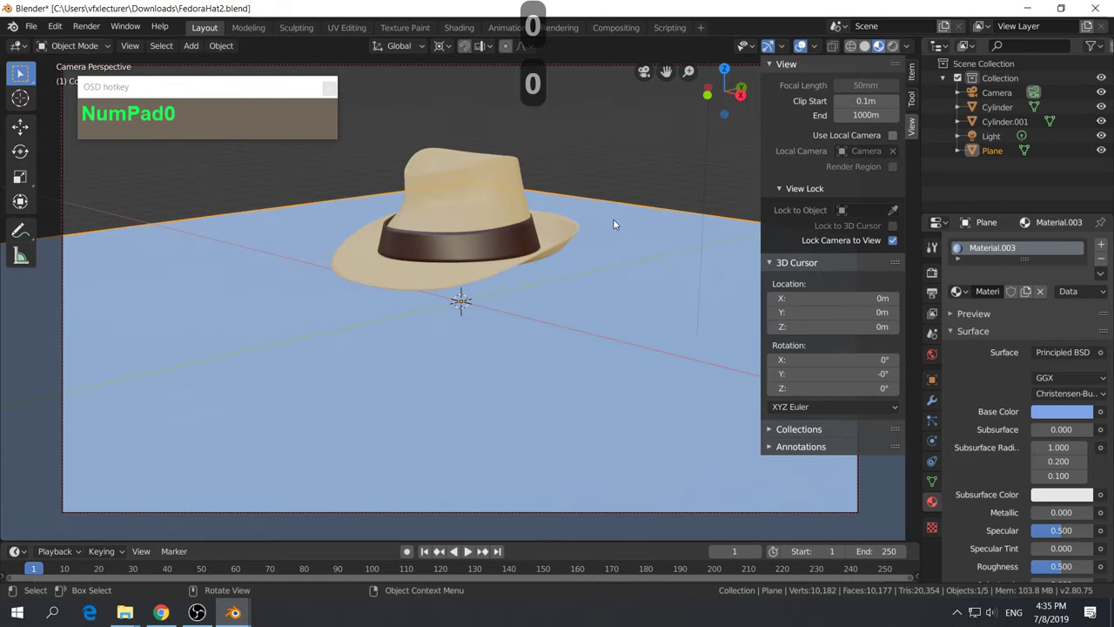
# Reframe the hat closer from a higher camera angle against the blue floor, render the image and close the render window
pyautogui.moveTo(574, 277); pyautogui.dragTo(574, 316, button='middle')
pyautogui.scroll(2, 574, 316)
pyautogui.scroll(-1, 574, 311)
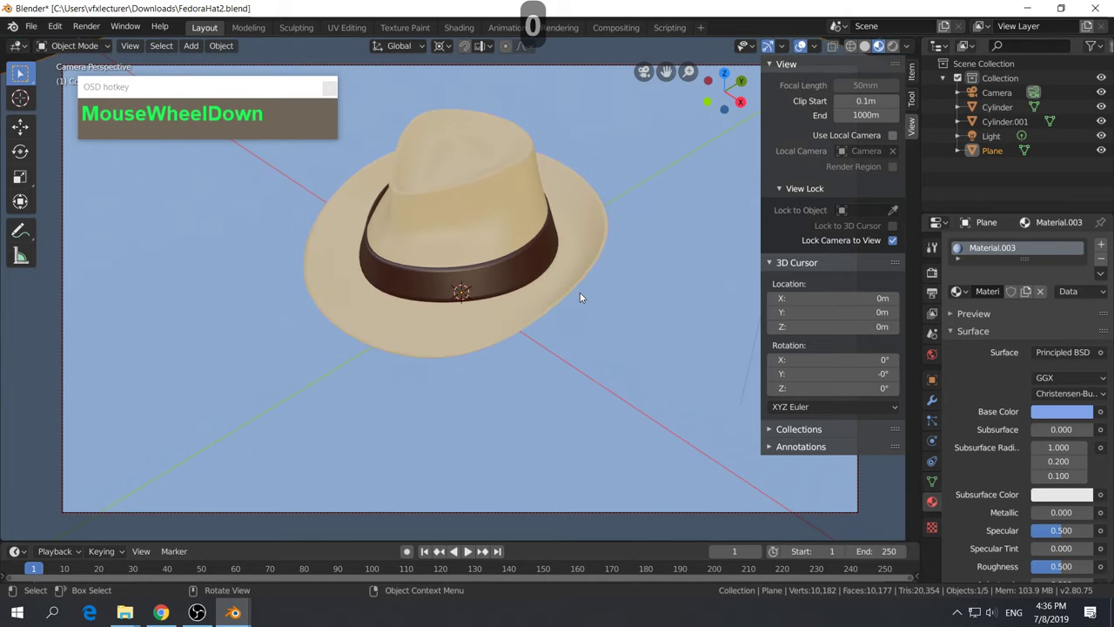
pyautogui.press('F12')
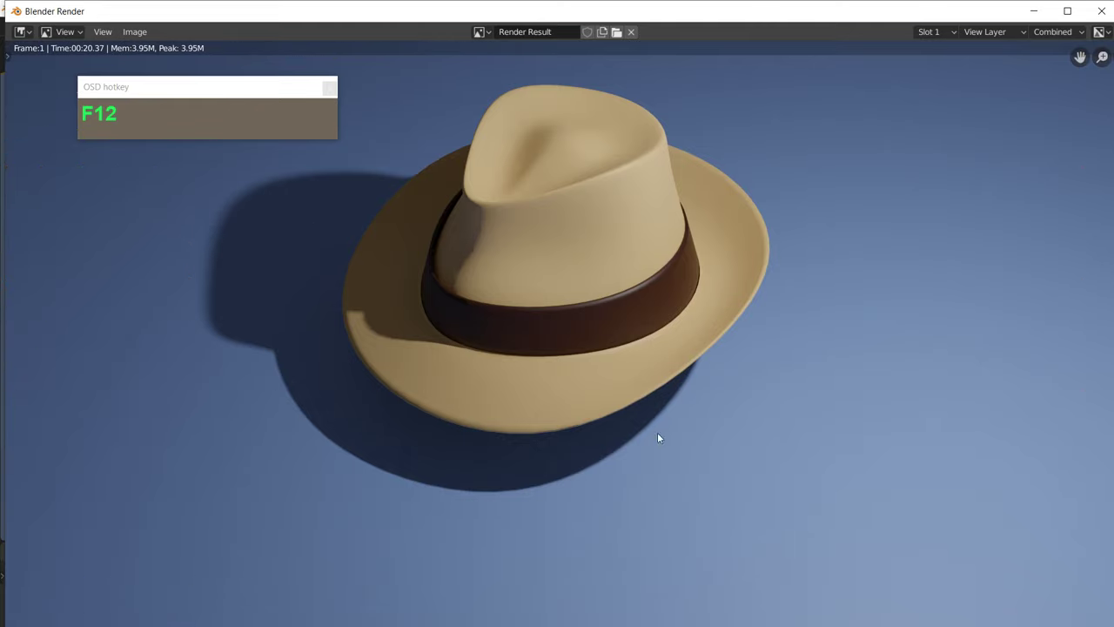
pyautogui.press('Escape')
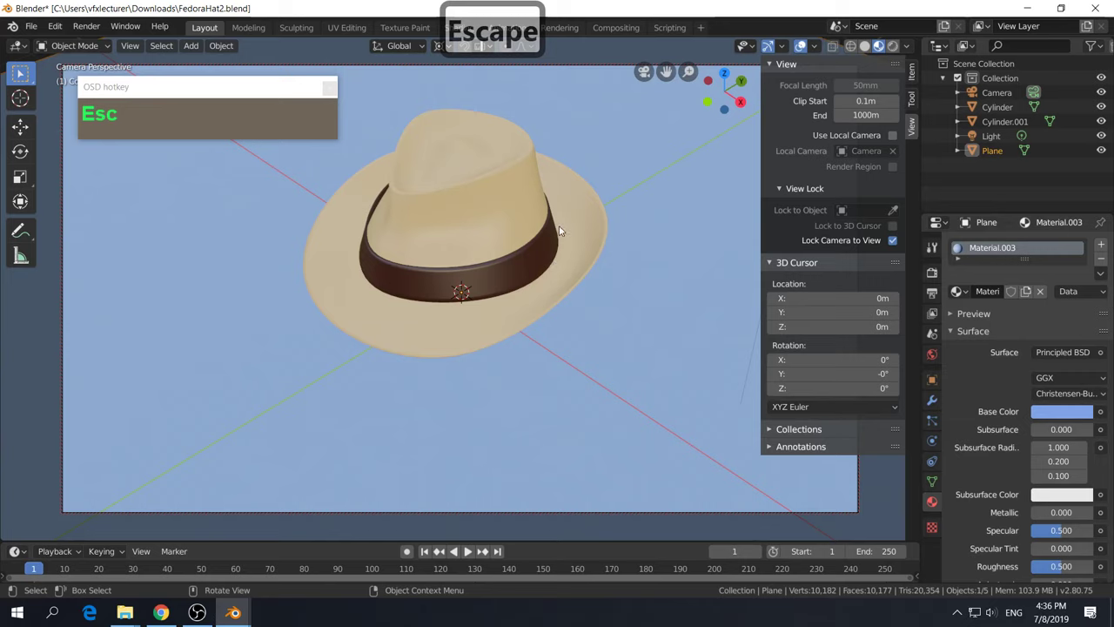